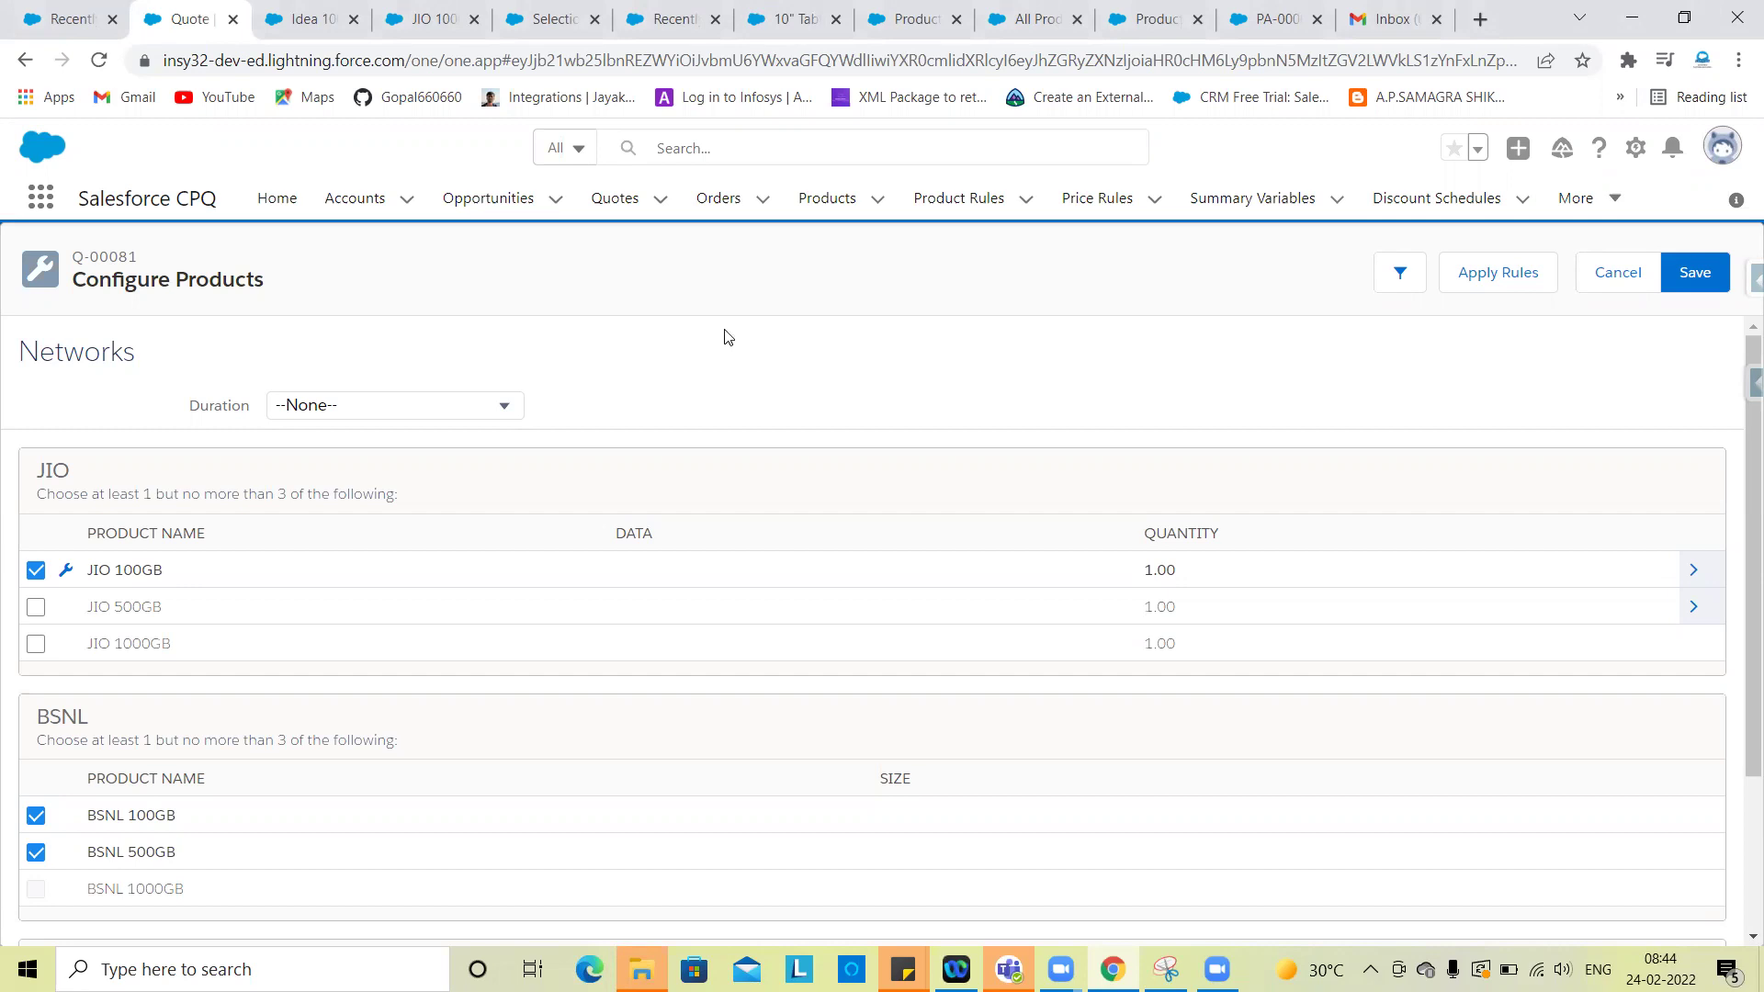
Step: Start a new product rule and look over the available rule types
click(687, 7)
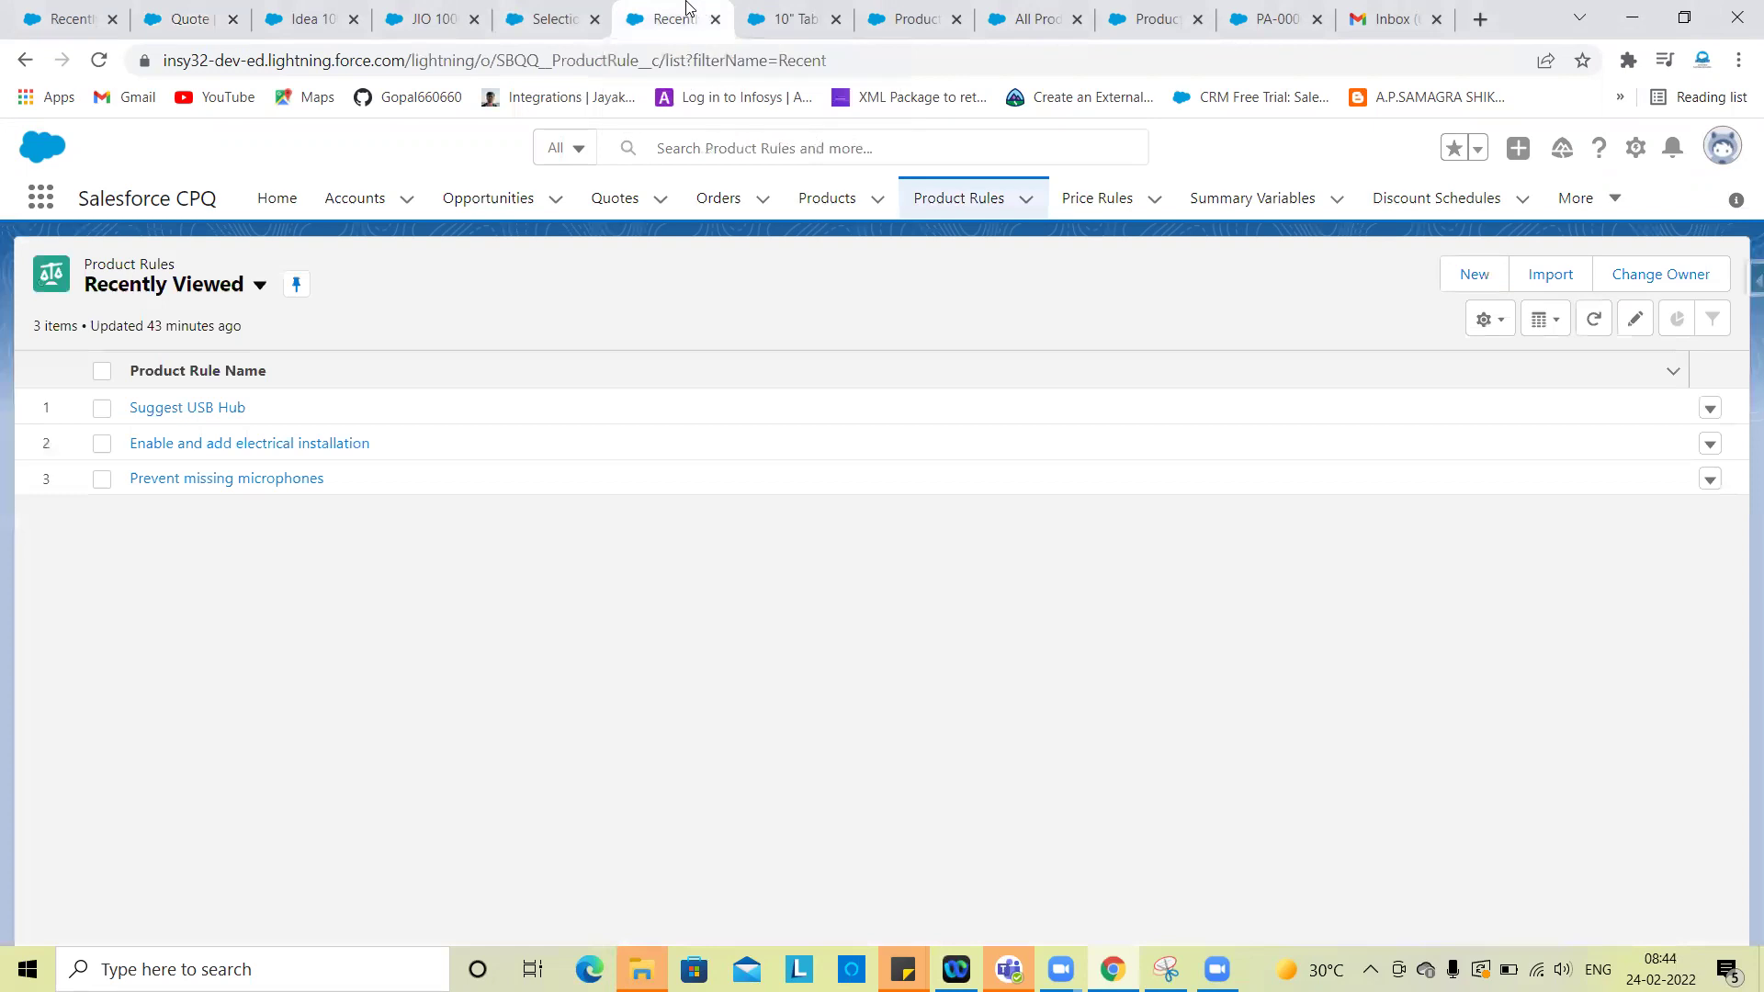
click(977, 202)
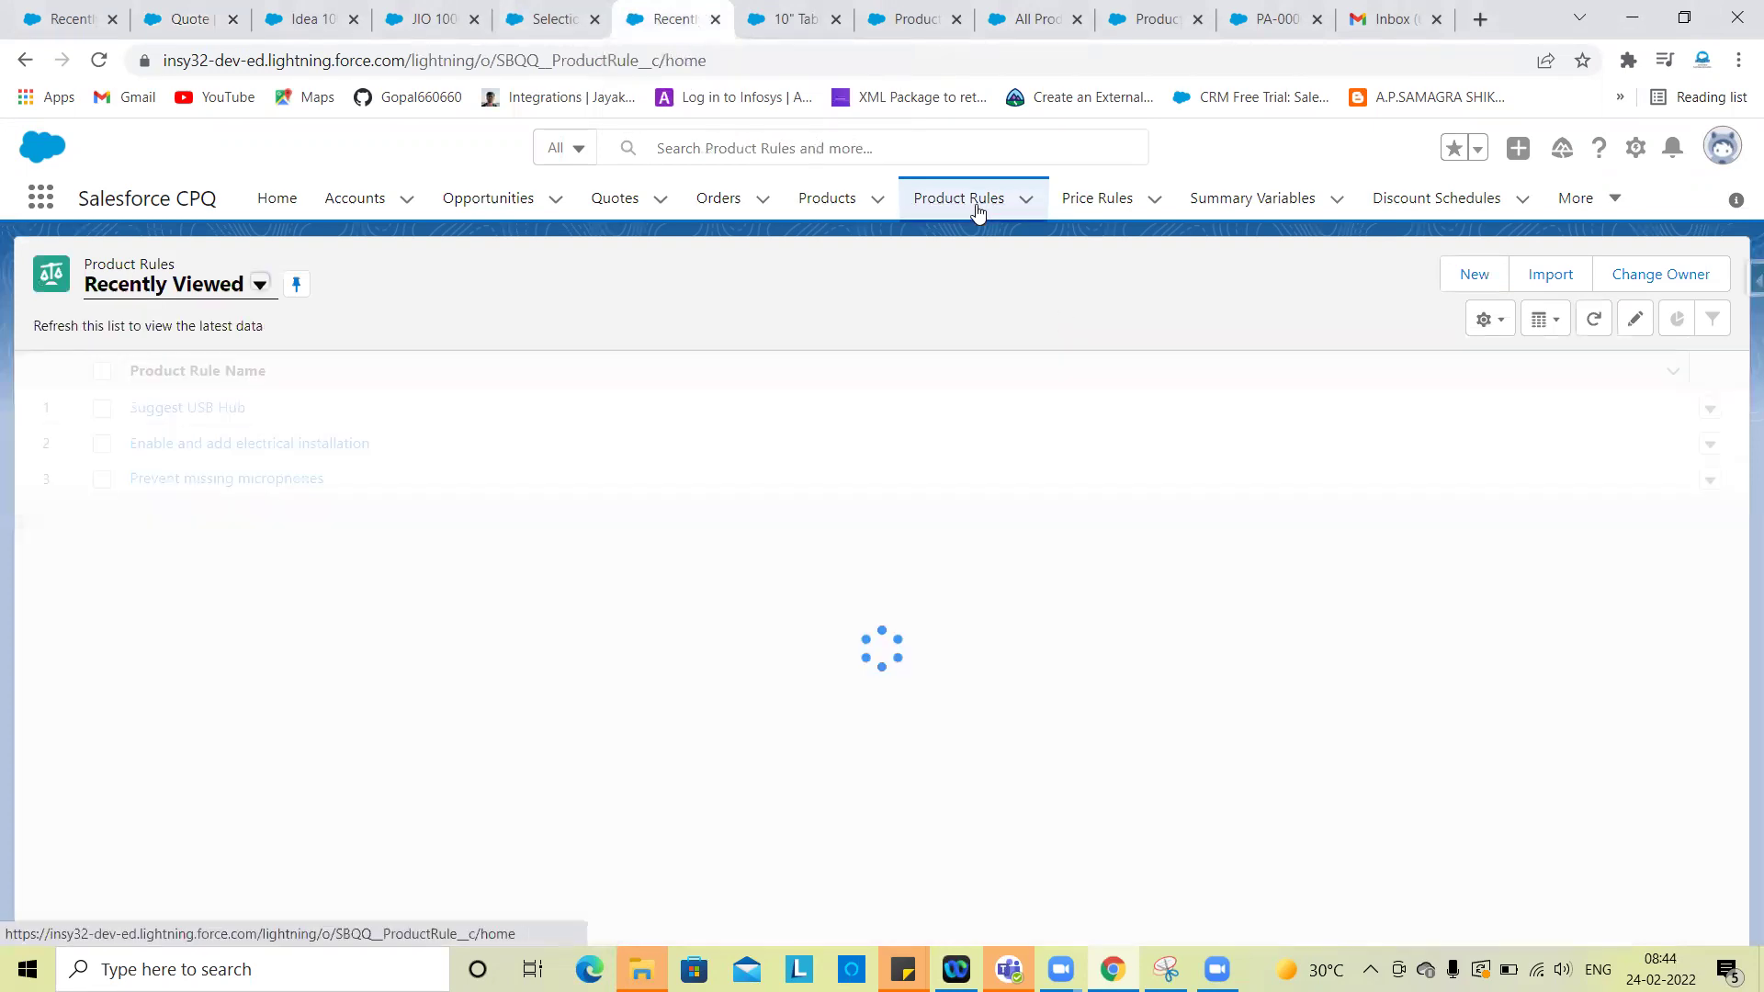
click(1472, 276)
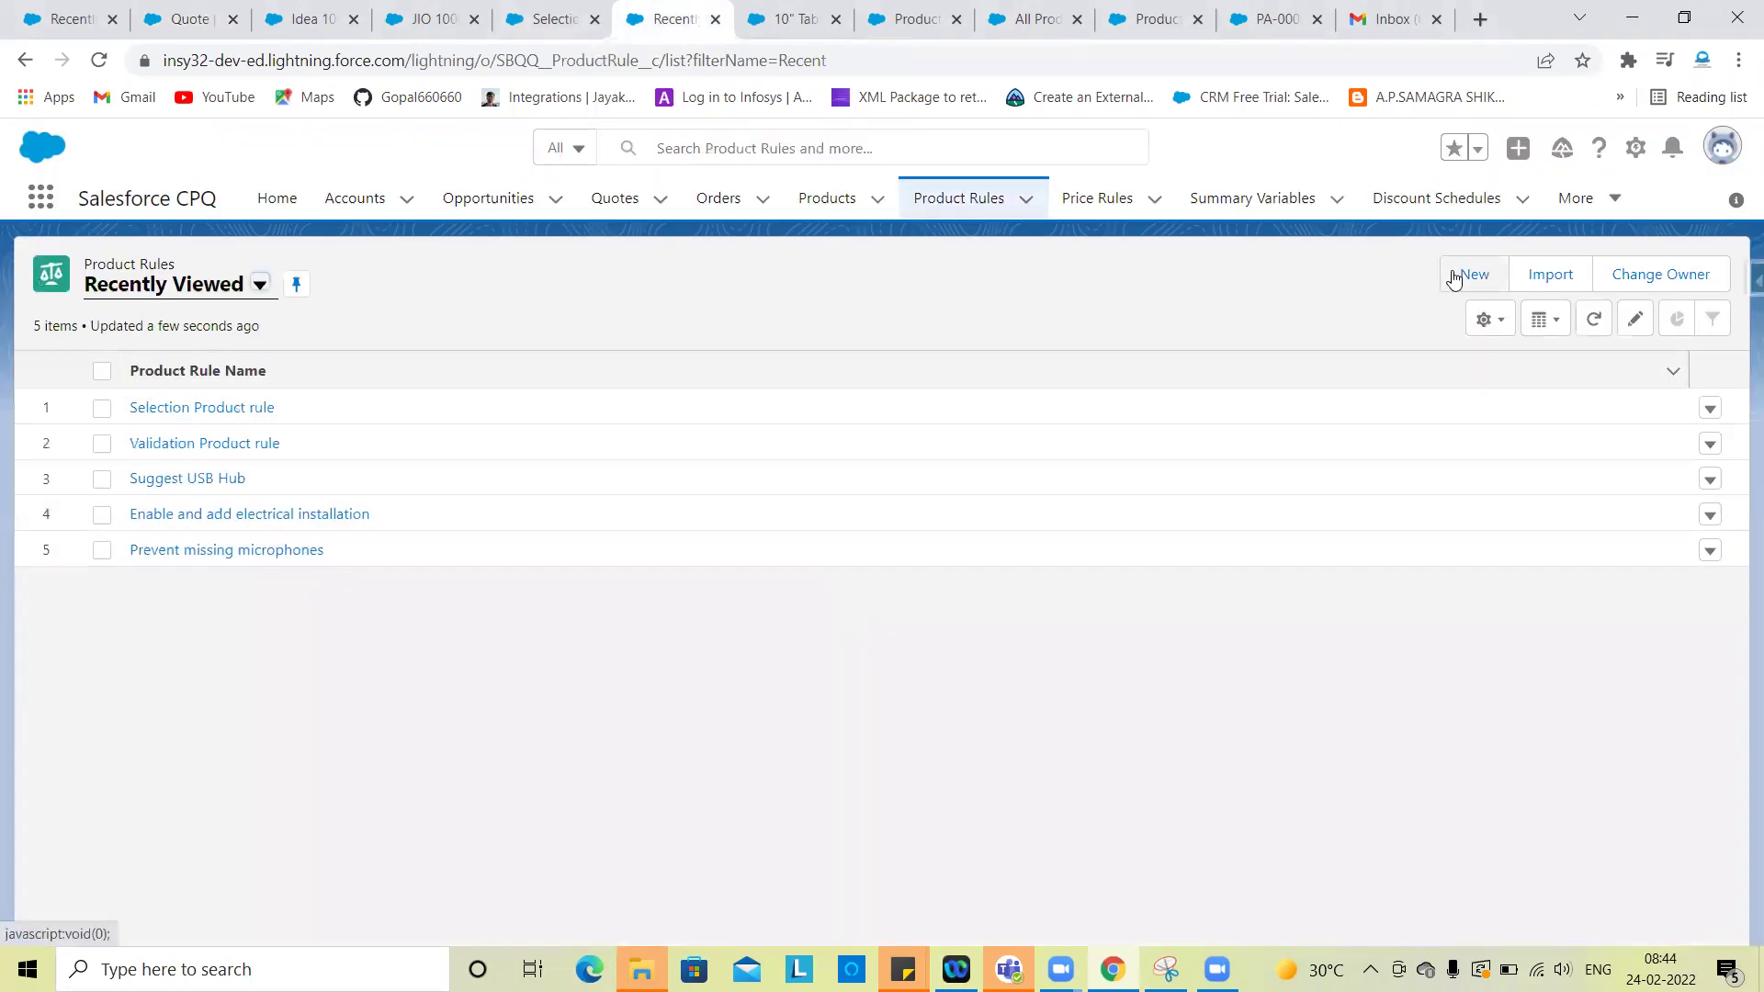
click(1453, 279)
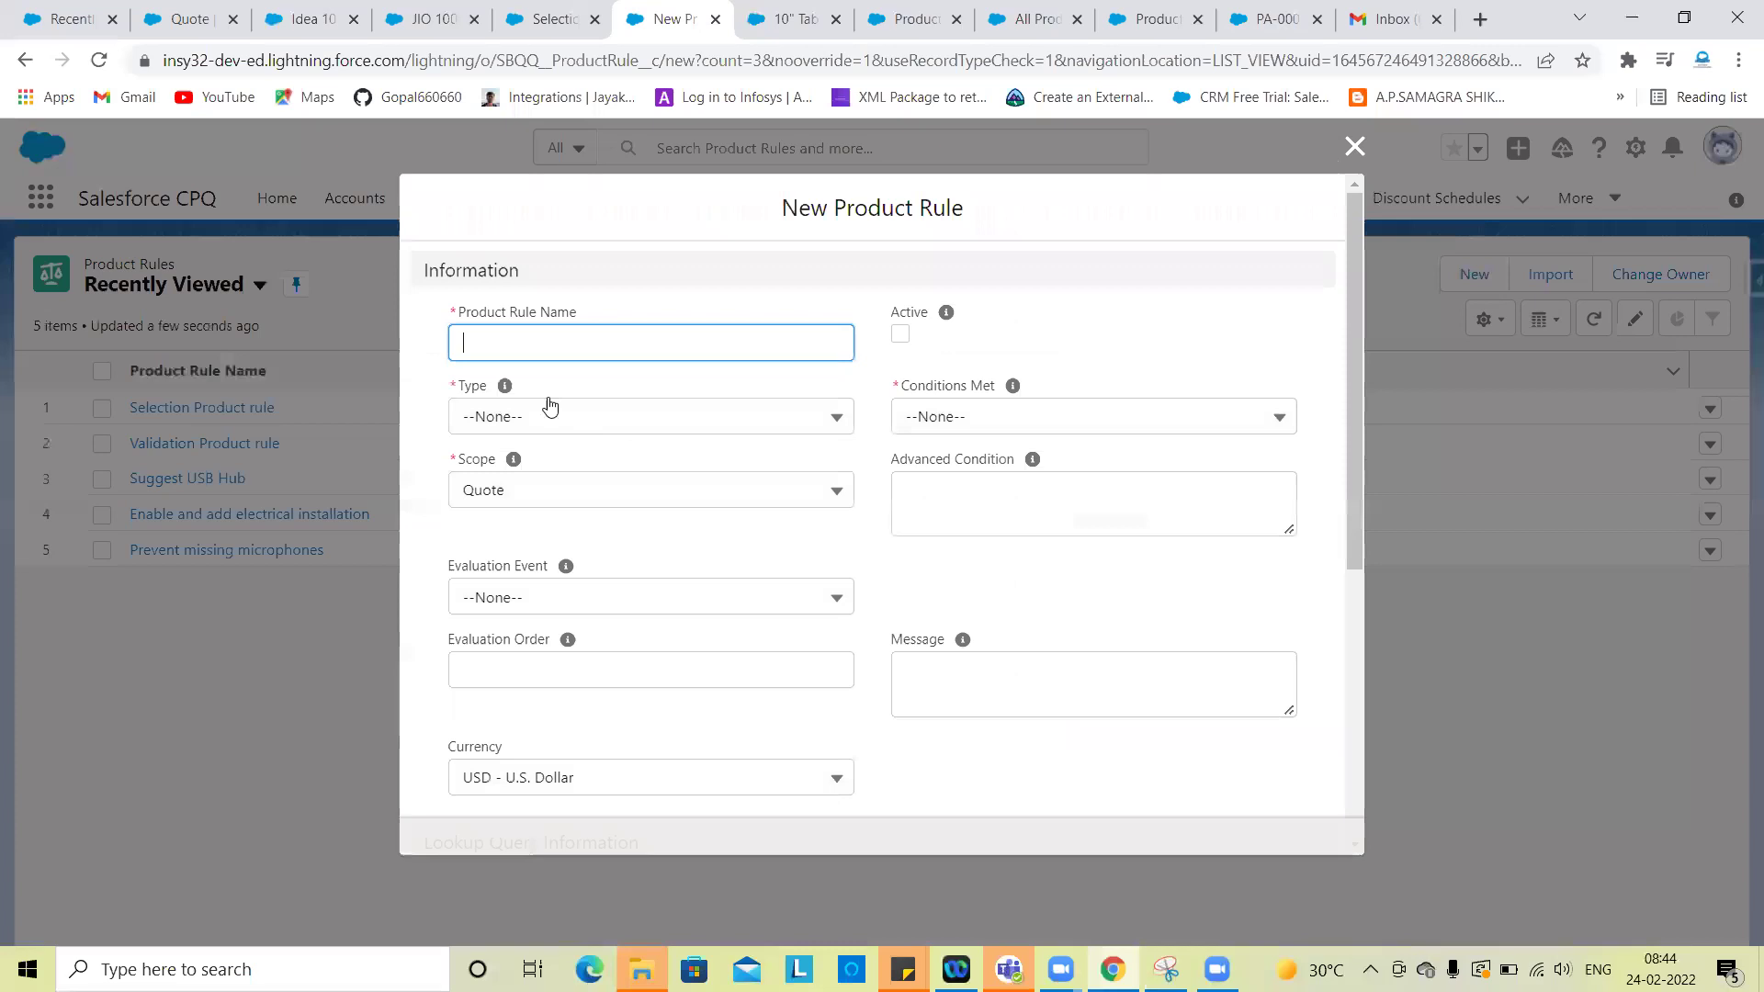
click(533, 422)
click(528, 450)
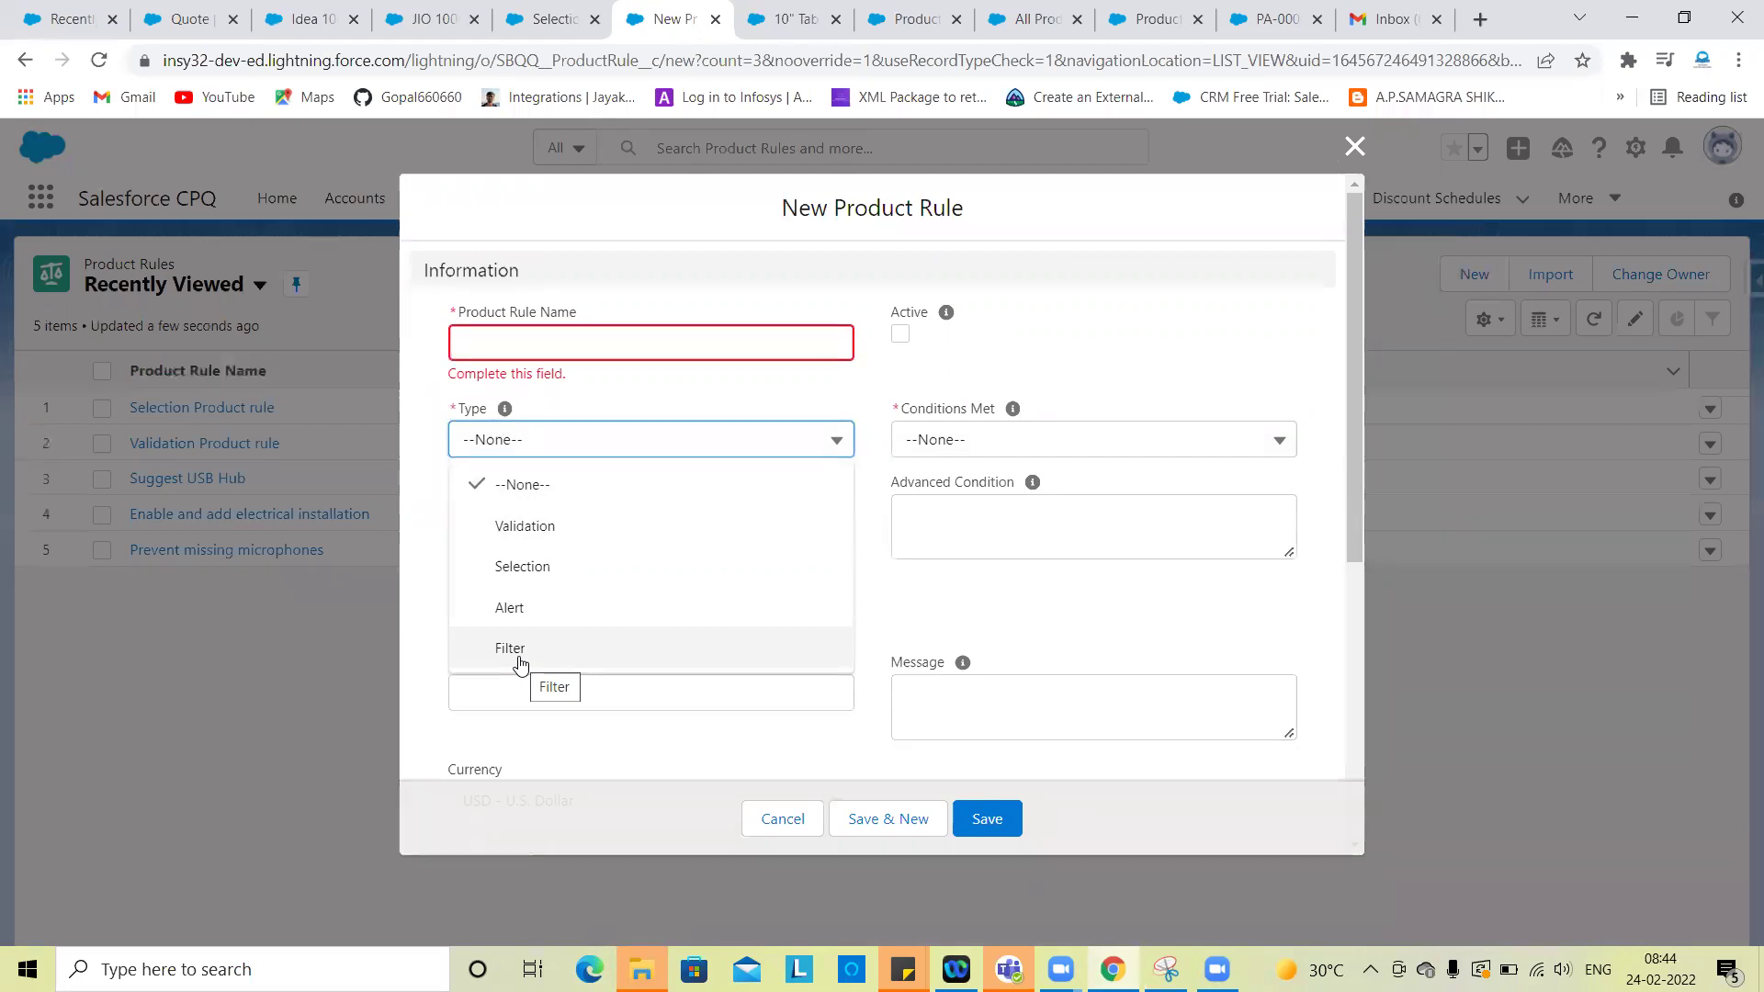
Step: Leave the quote's product configuration, examine the Quote Filter options in the product filter, and close the filter
click(218, 9)
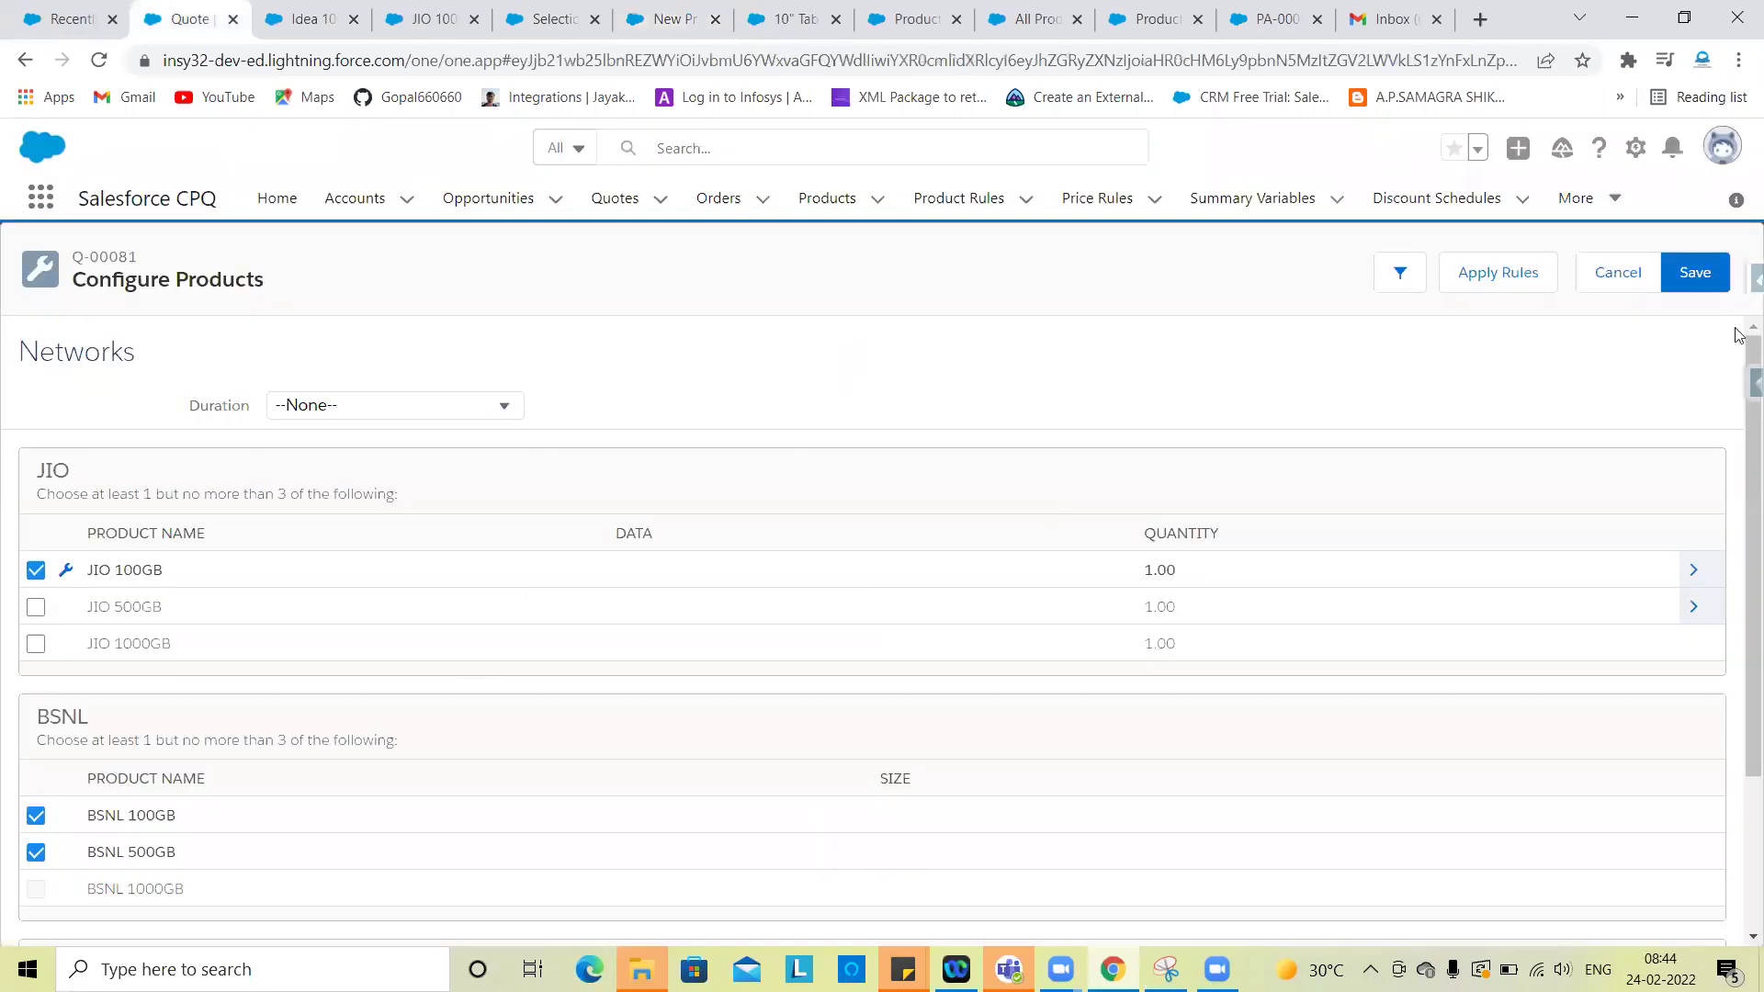
click(1637, 278)
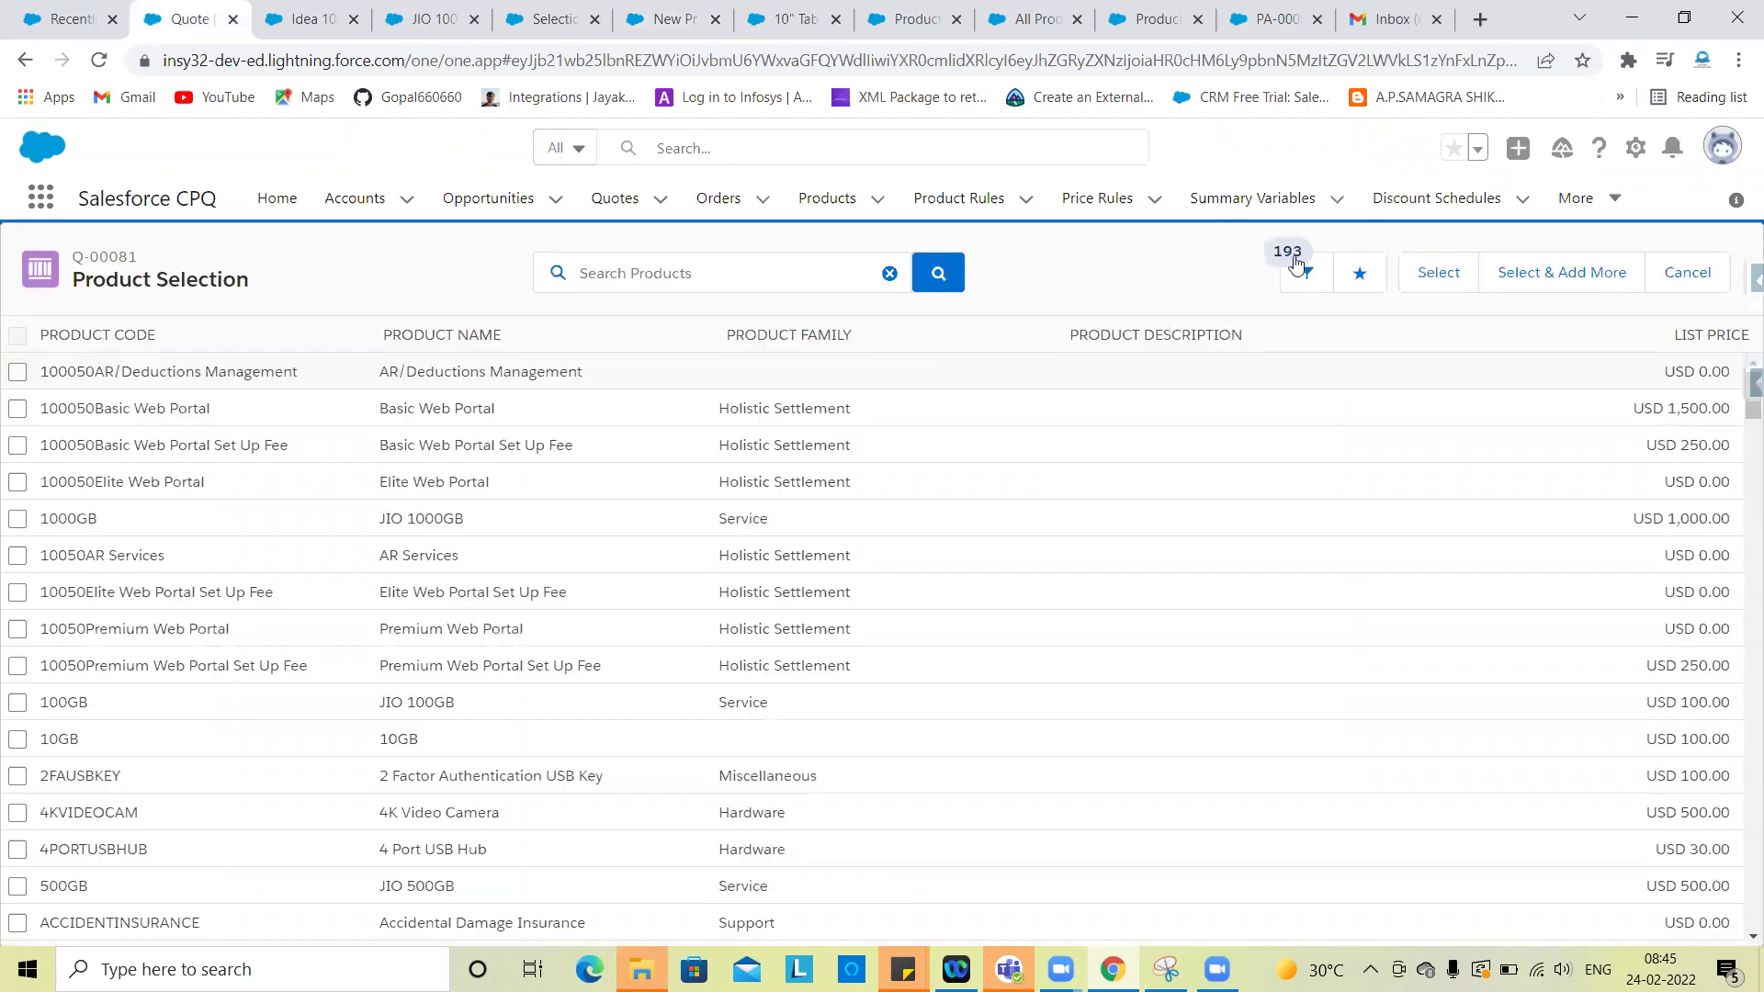
click(1306, 274)
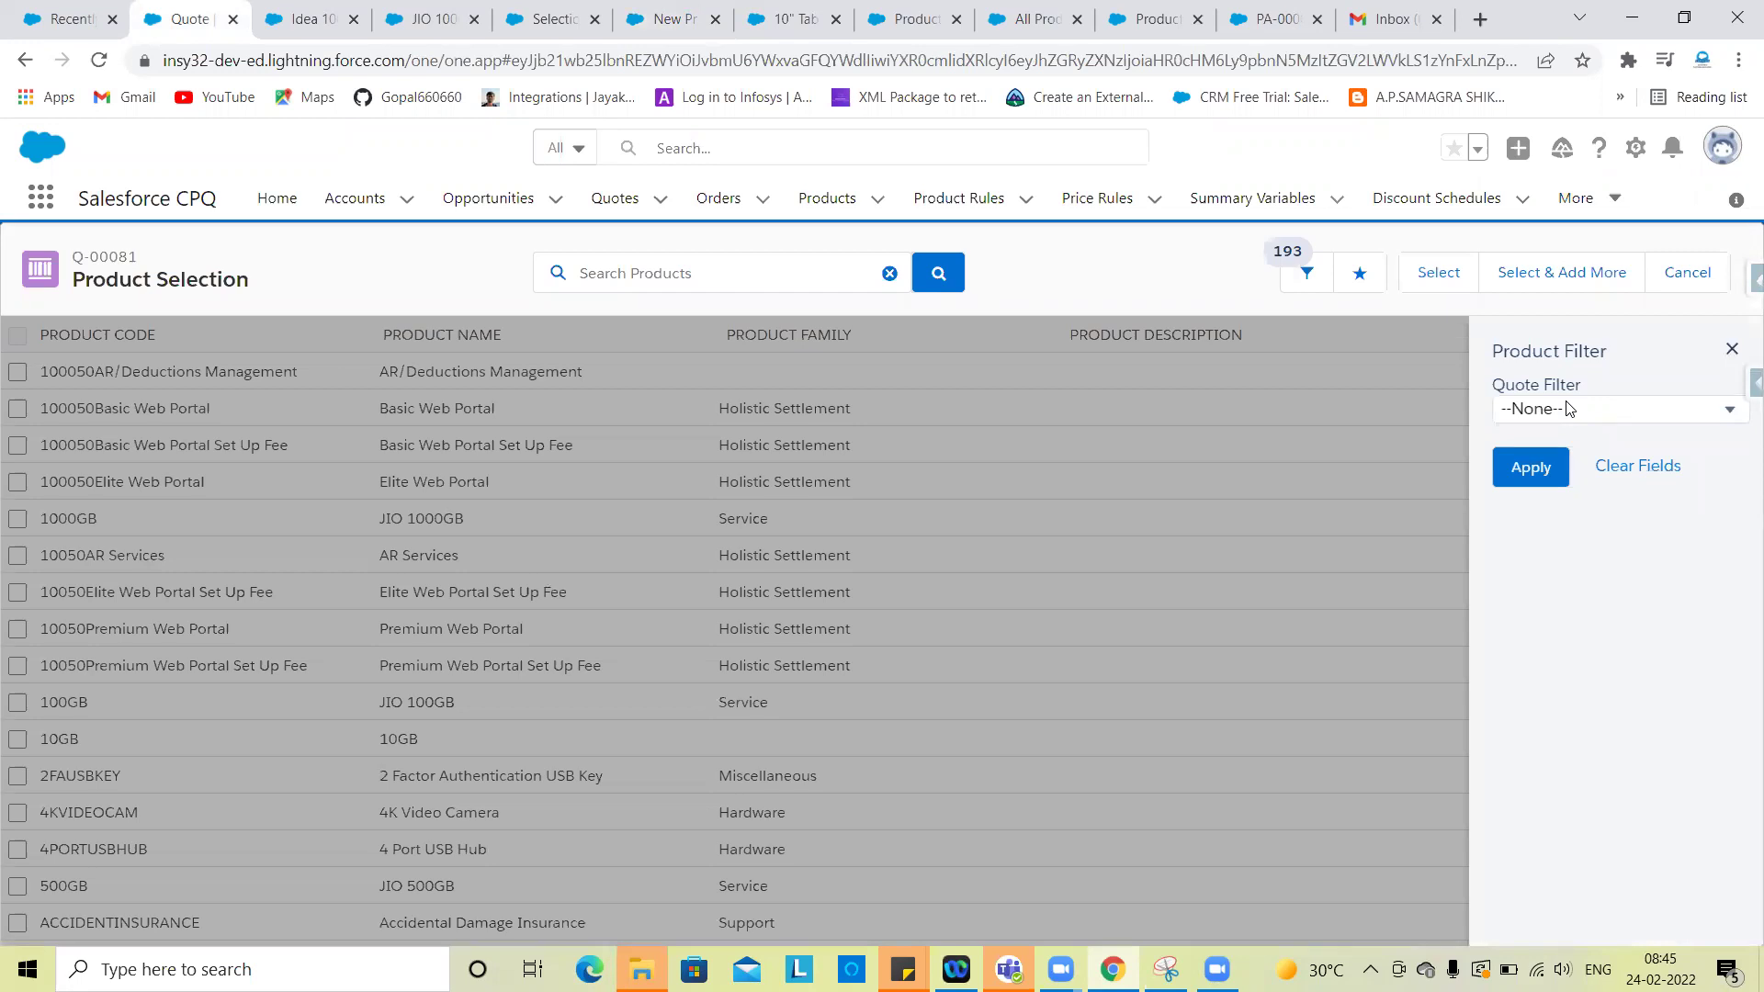
click(1566, 409)
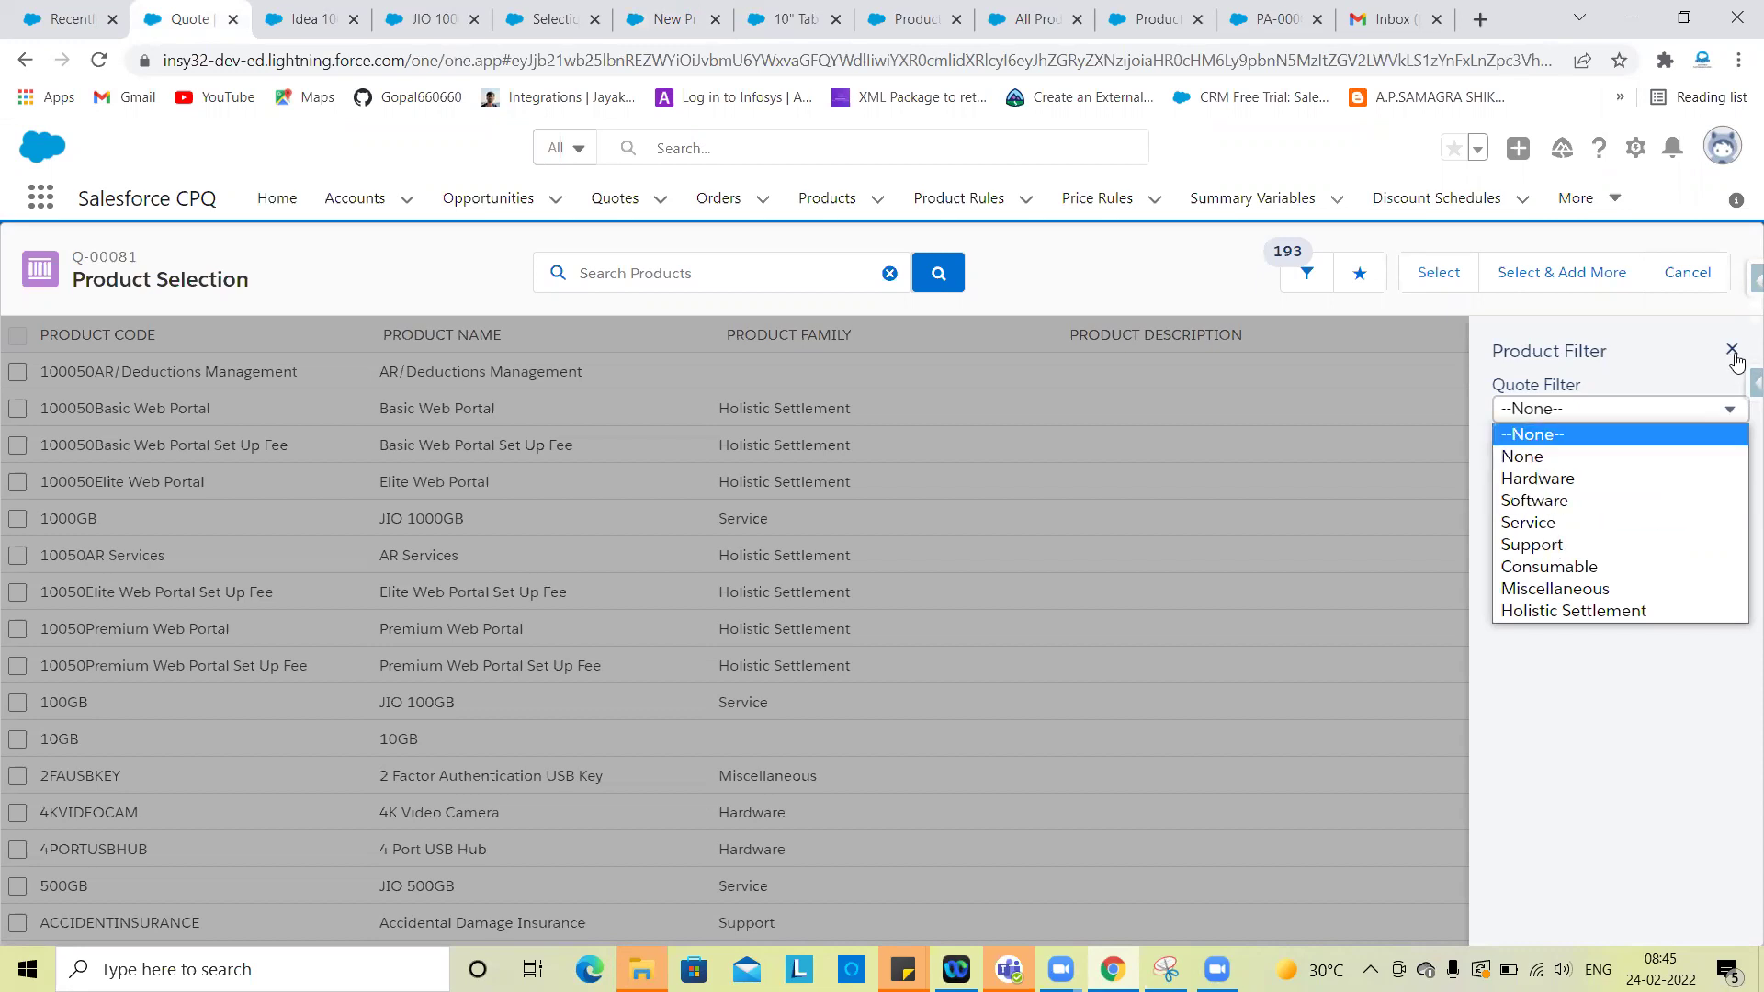
click(1092, 264)
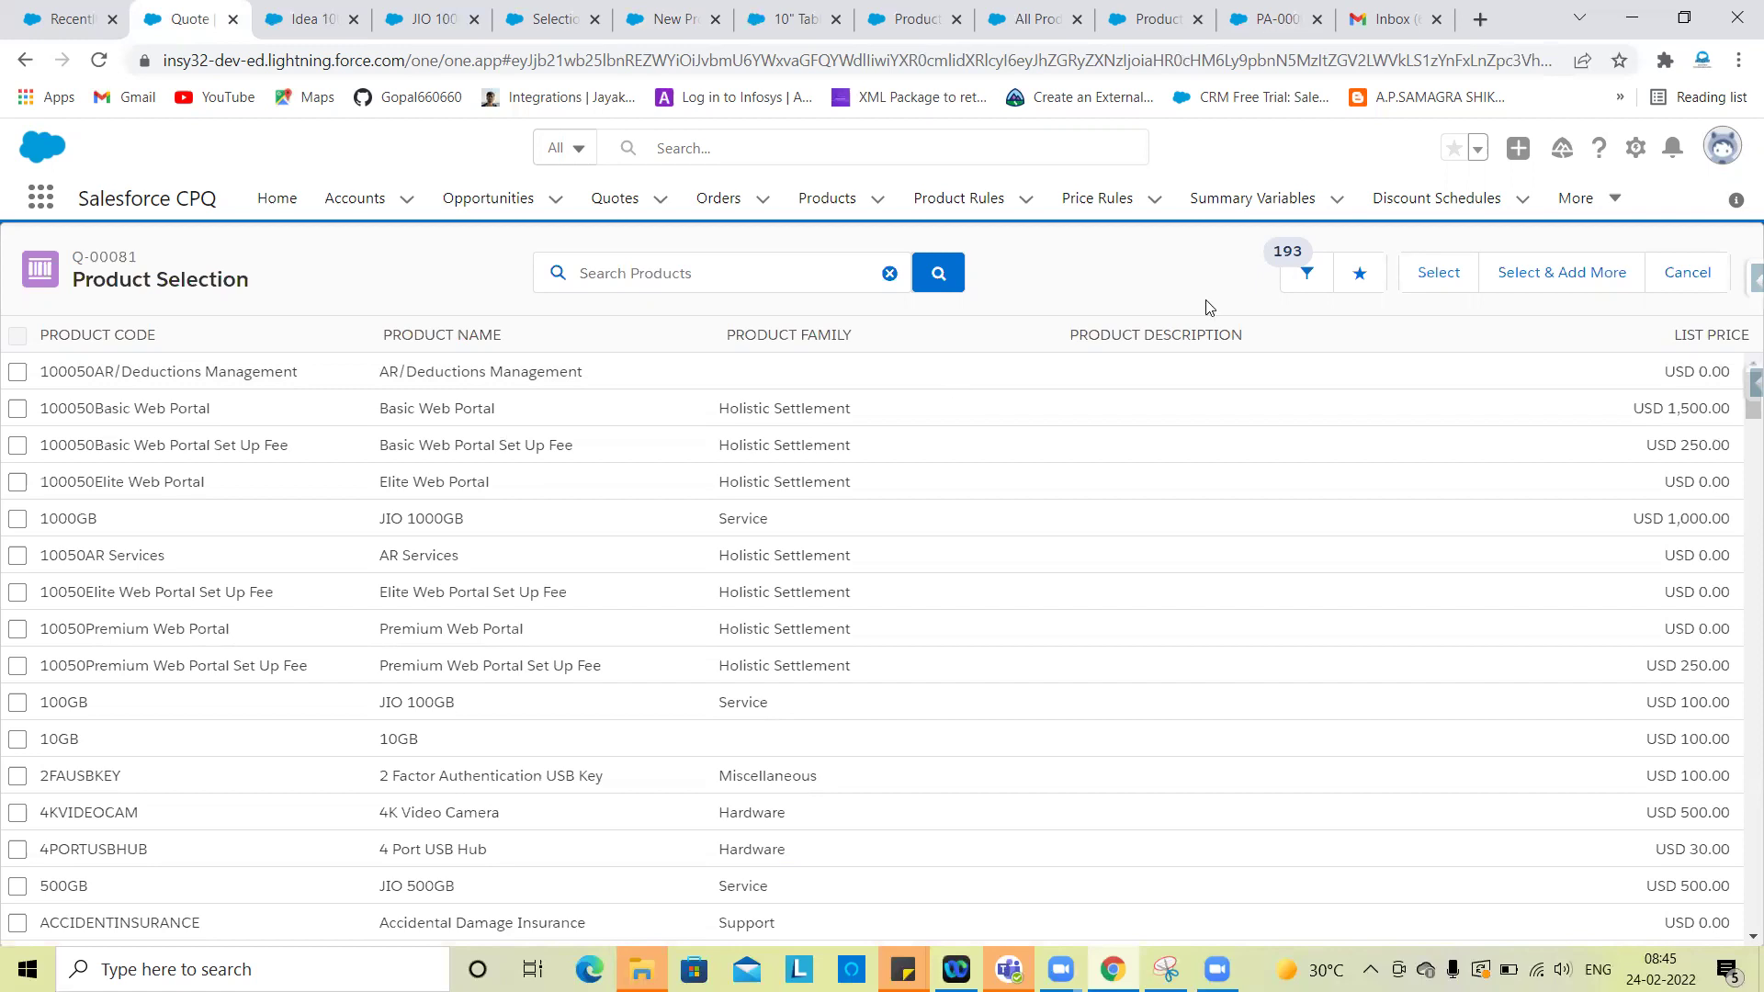
Step: Search the quote's products for "networks" and open the Networks bundle's configuration to review its feature sections
click(680, 275)
click(902, 333)
click(936, 275)
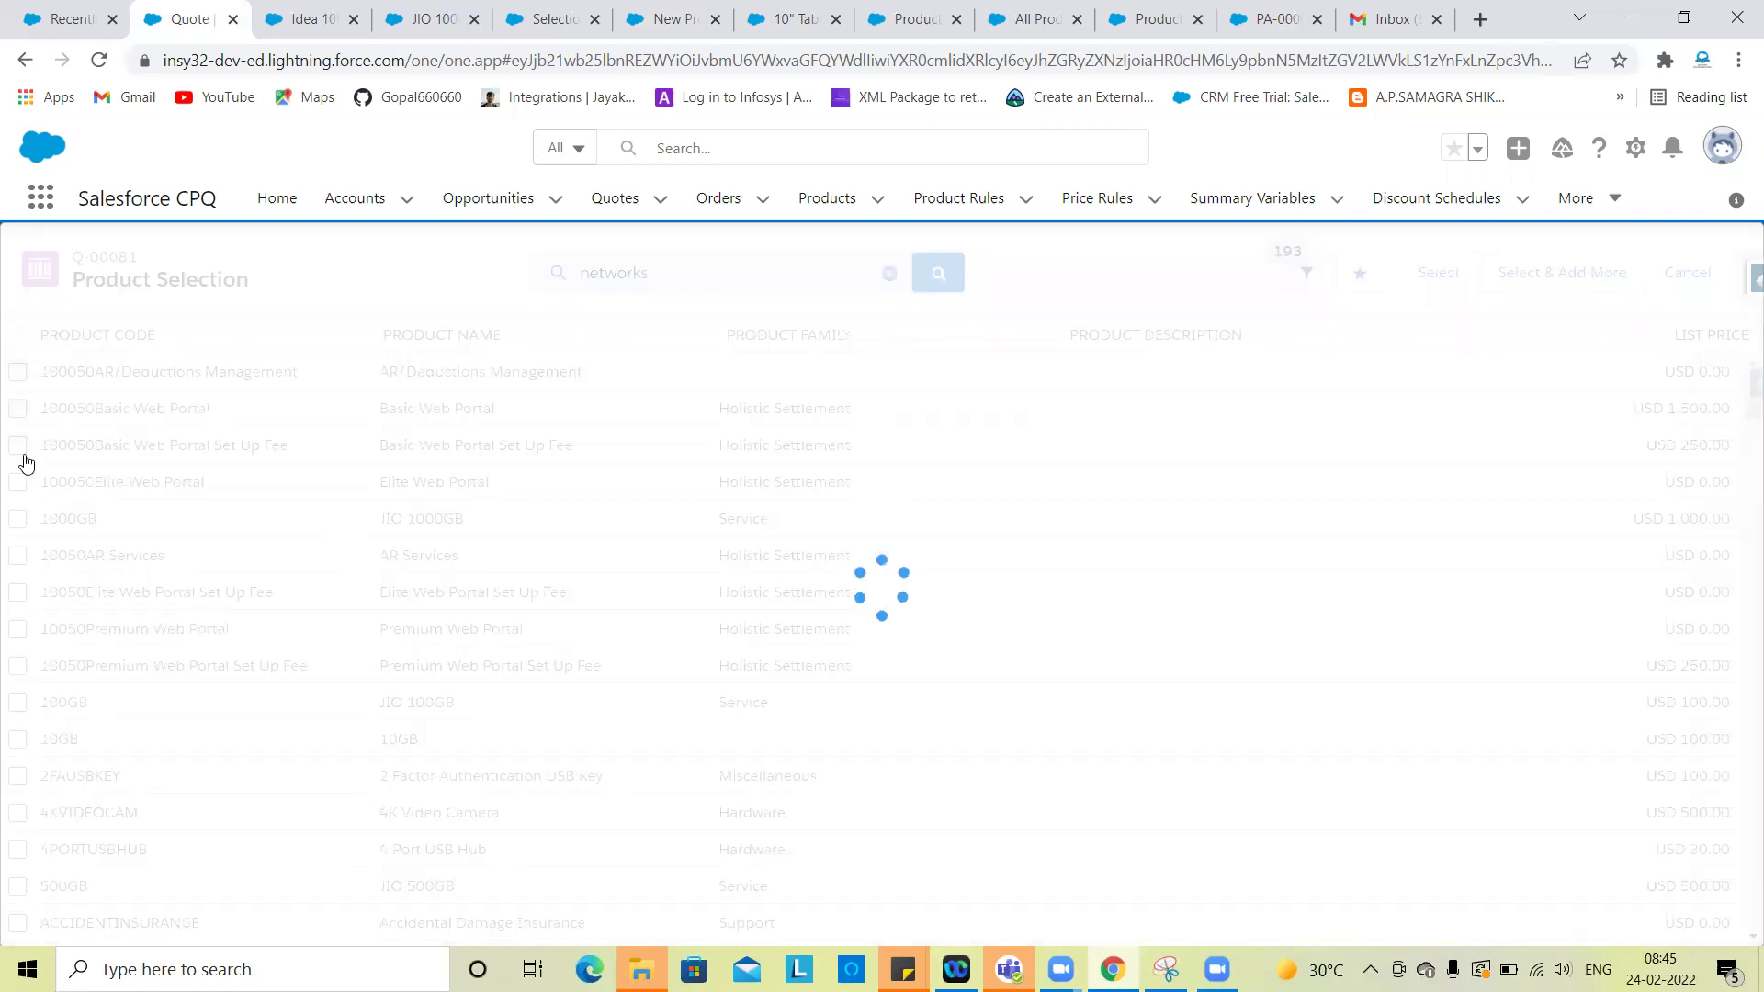
click(112, 419)
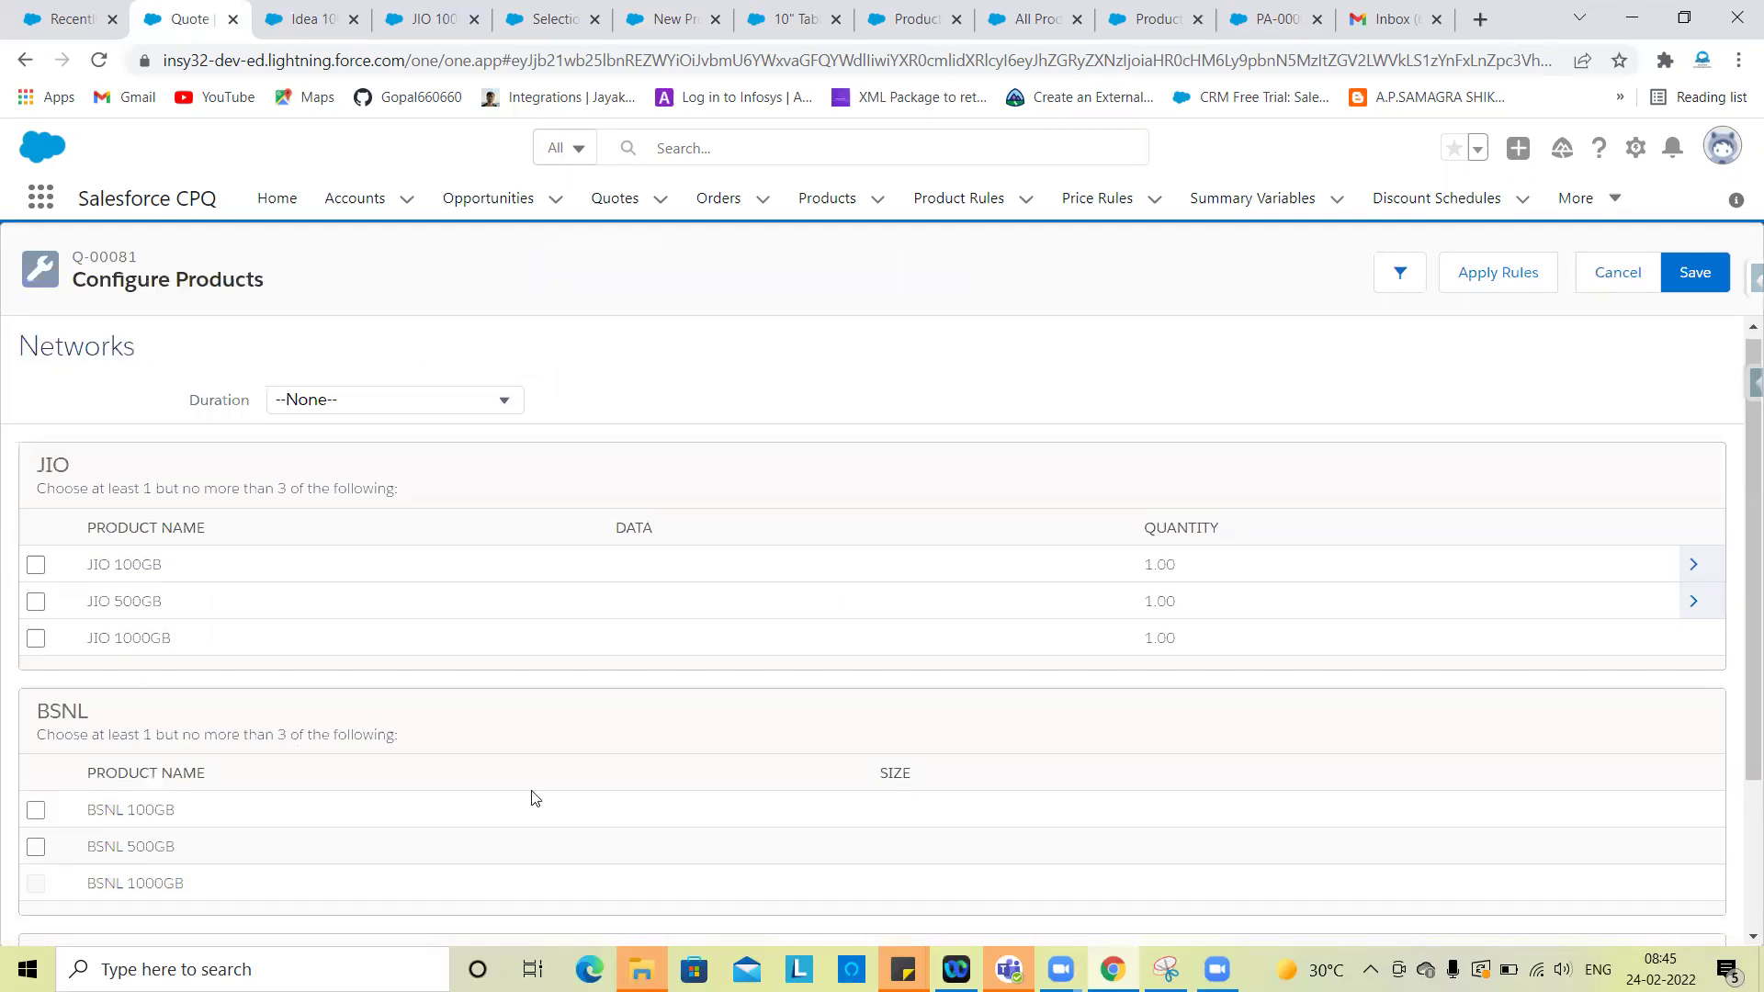
scroll(535, 798, down, 2)
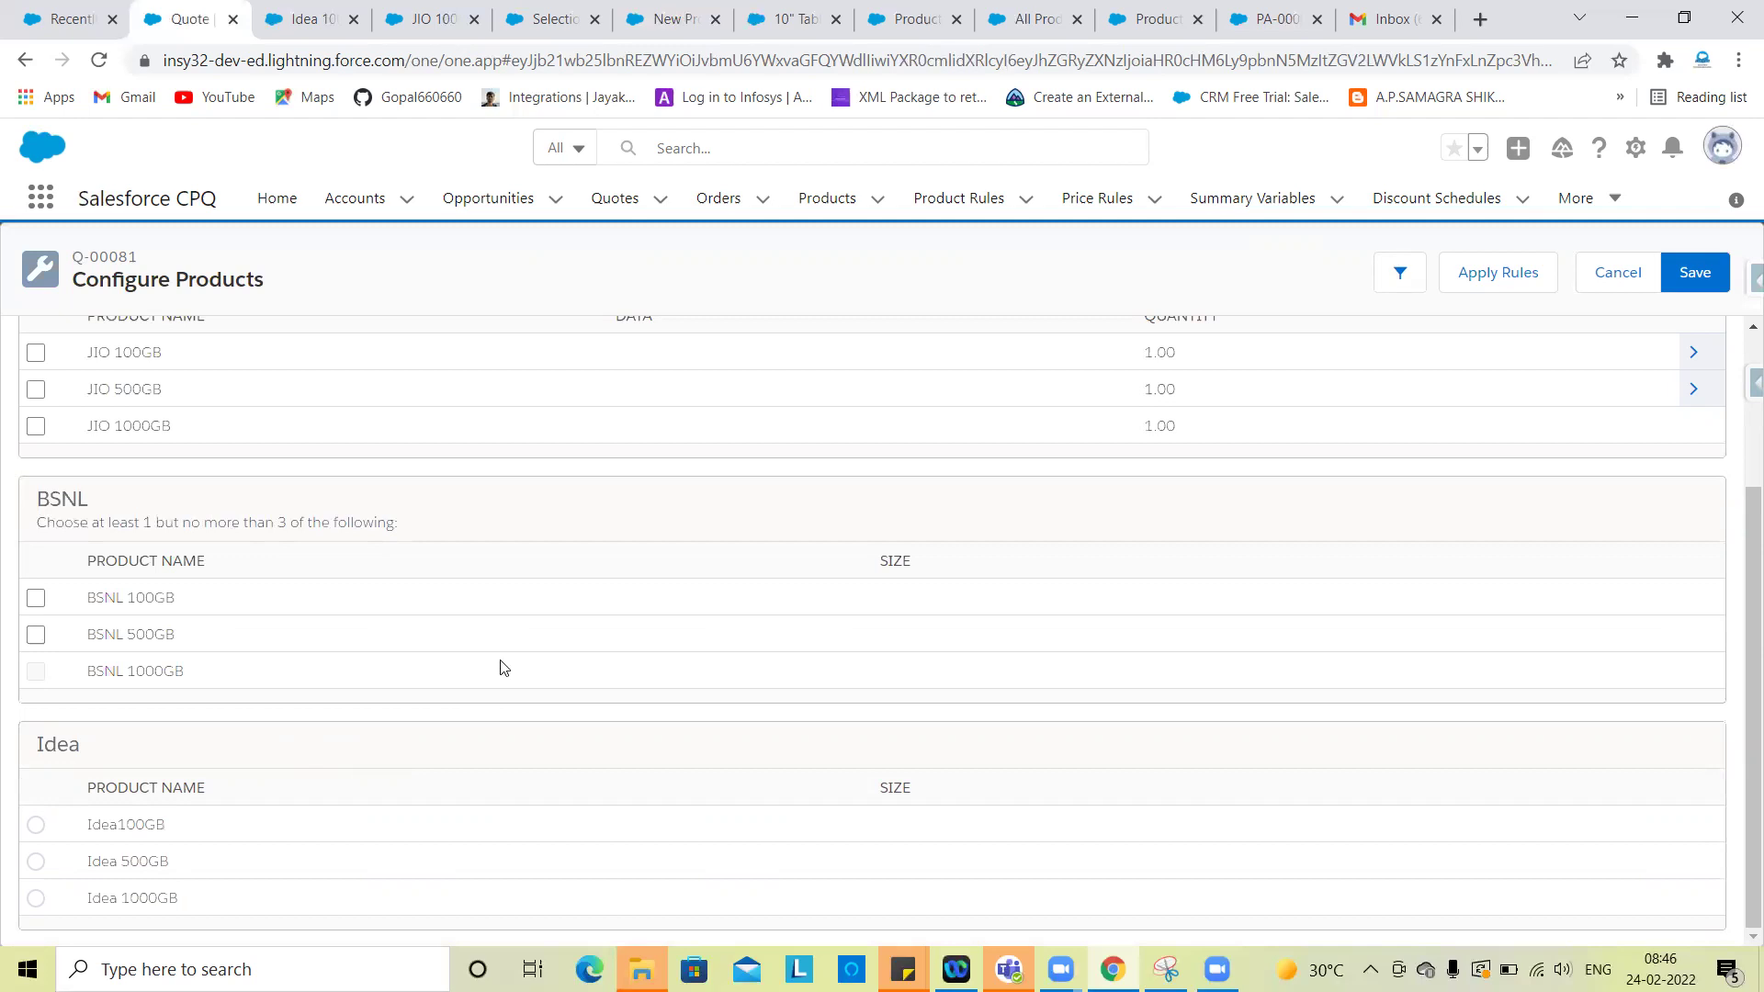
scroll(481, 346, up, 2)
scroll(266, 331, up, 2)
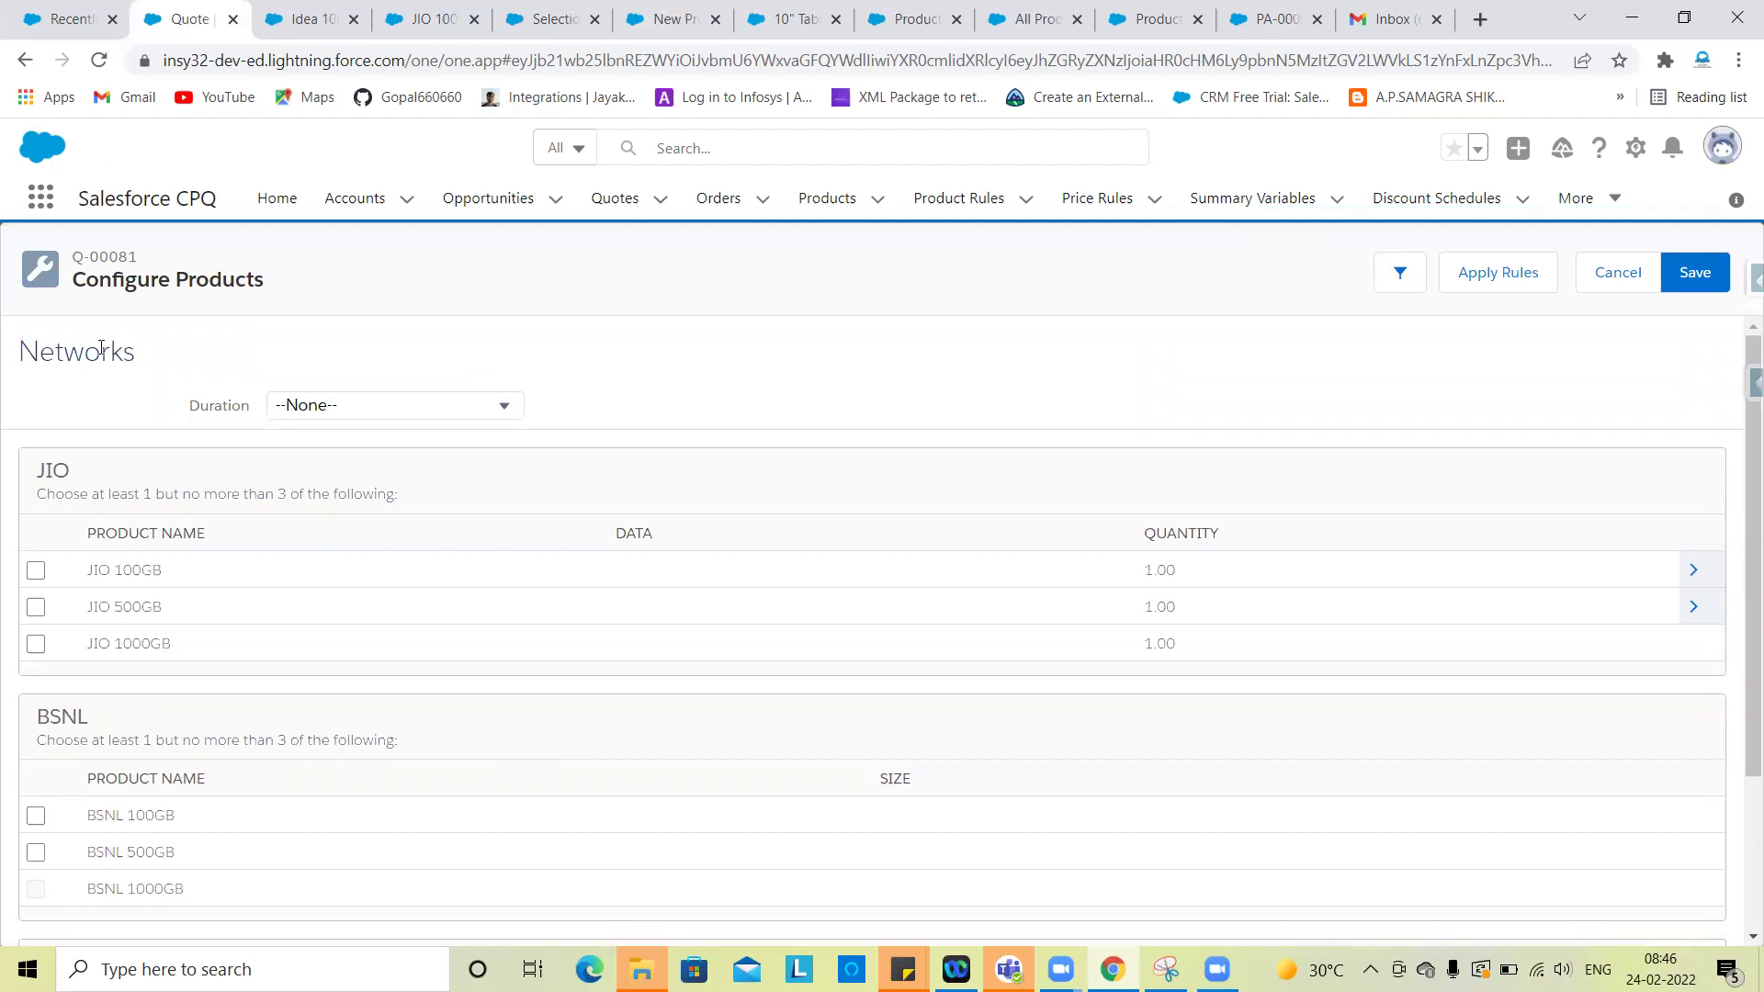
double_click(101, 349)
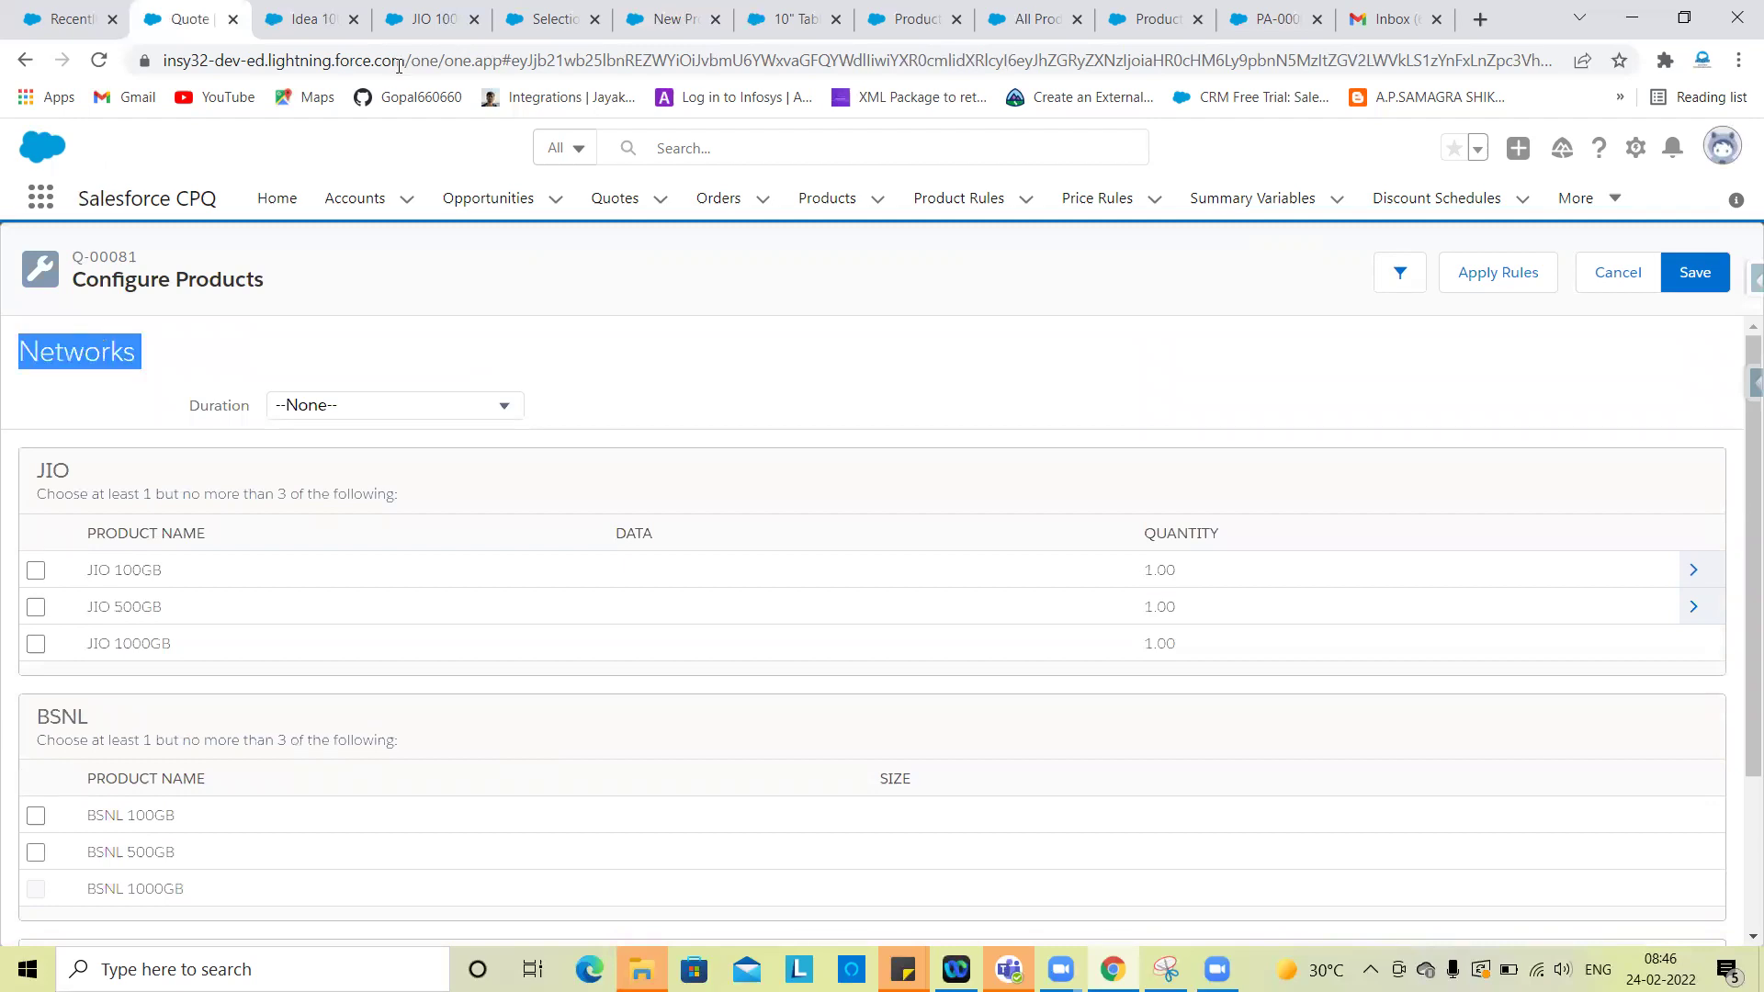
Step: Discard the unfinished product rule and open the Networks product record with its related lists
click(685, 14)
click(1354, 149)
click(542, 16)
click(818, 203)
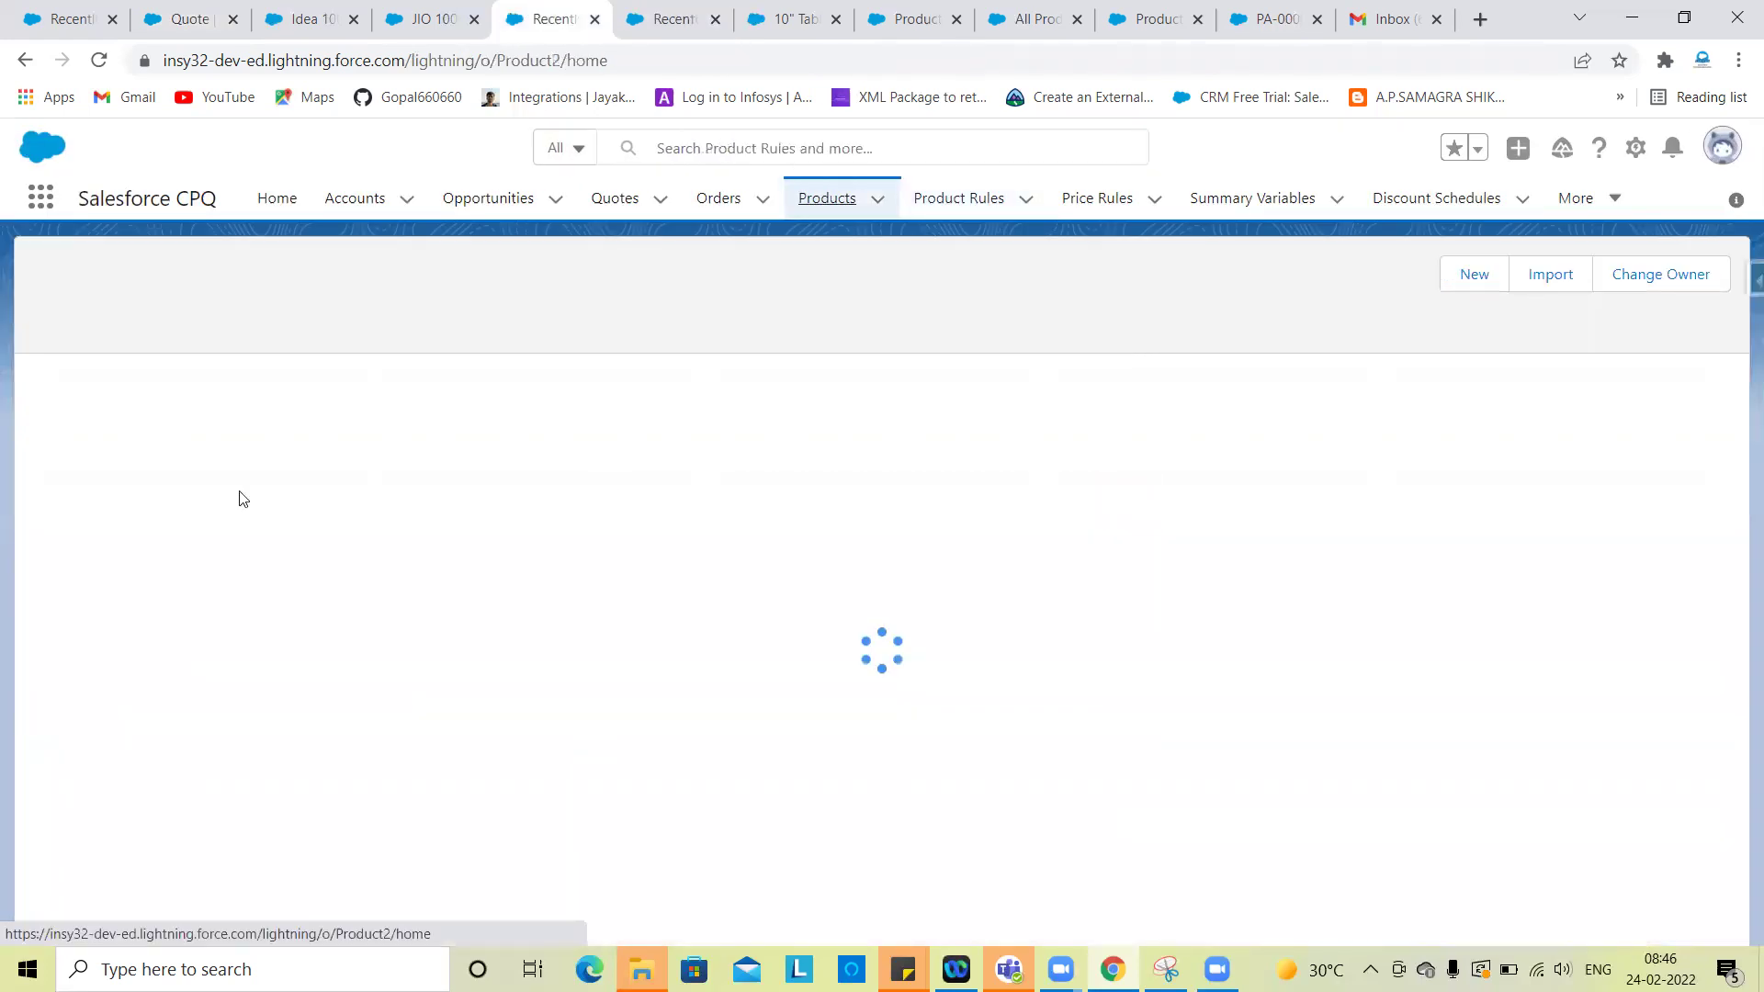
click(171, 450)
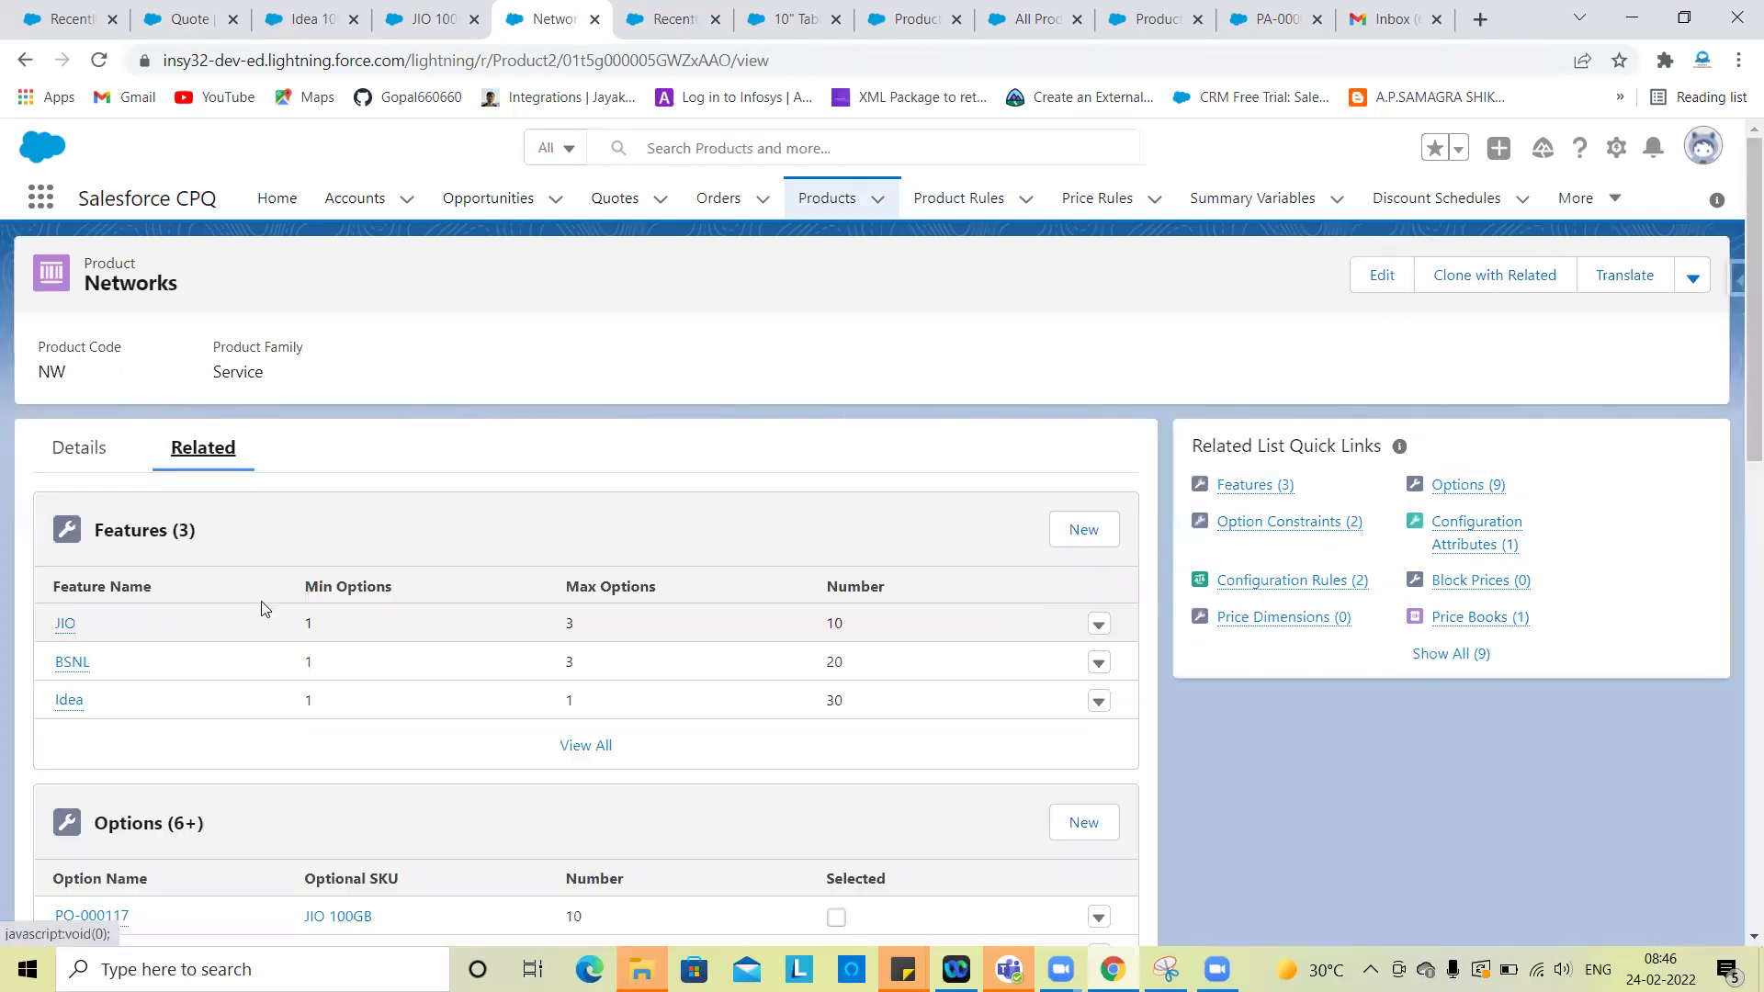
Step: Start a new feature for the Networks product named "Dynamic", with number 40 and max options 5
click(1082, 538)
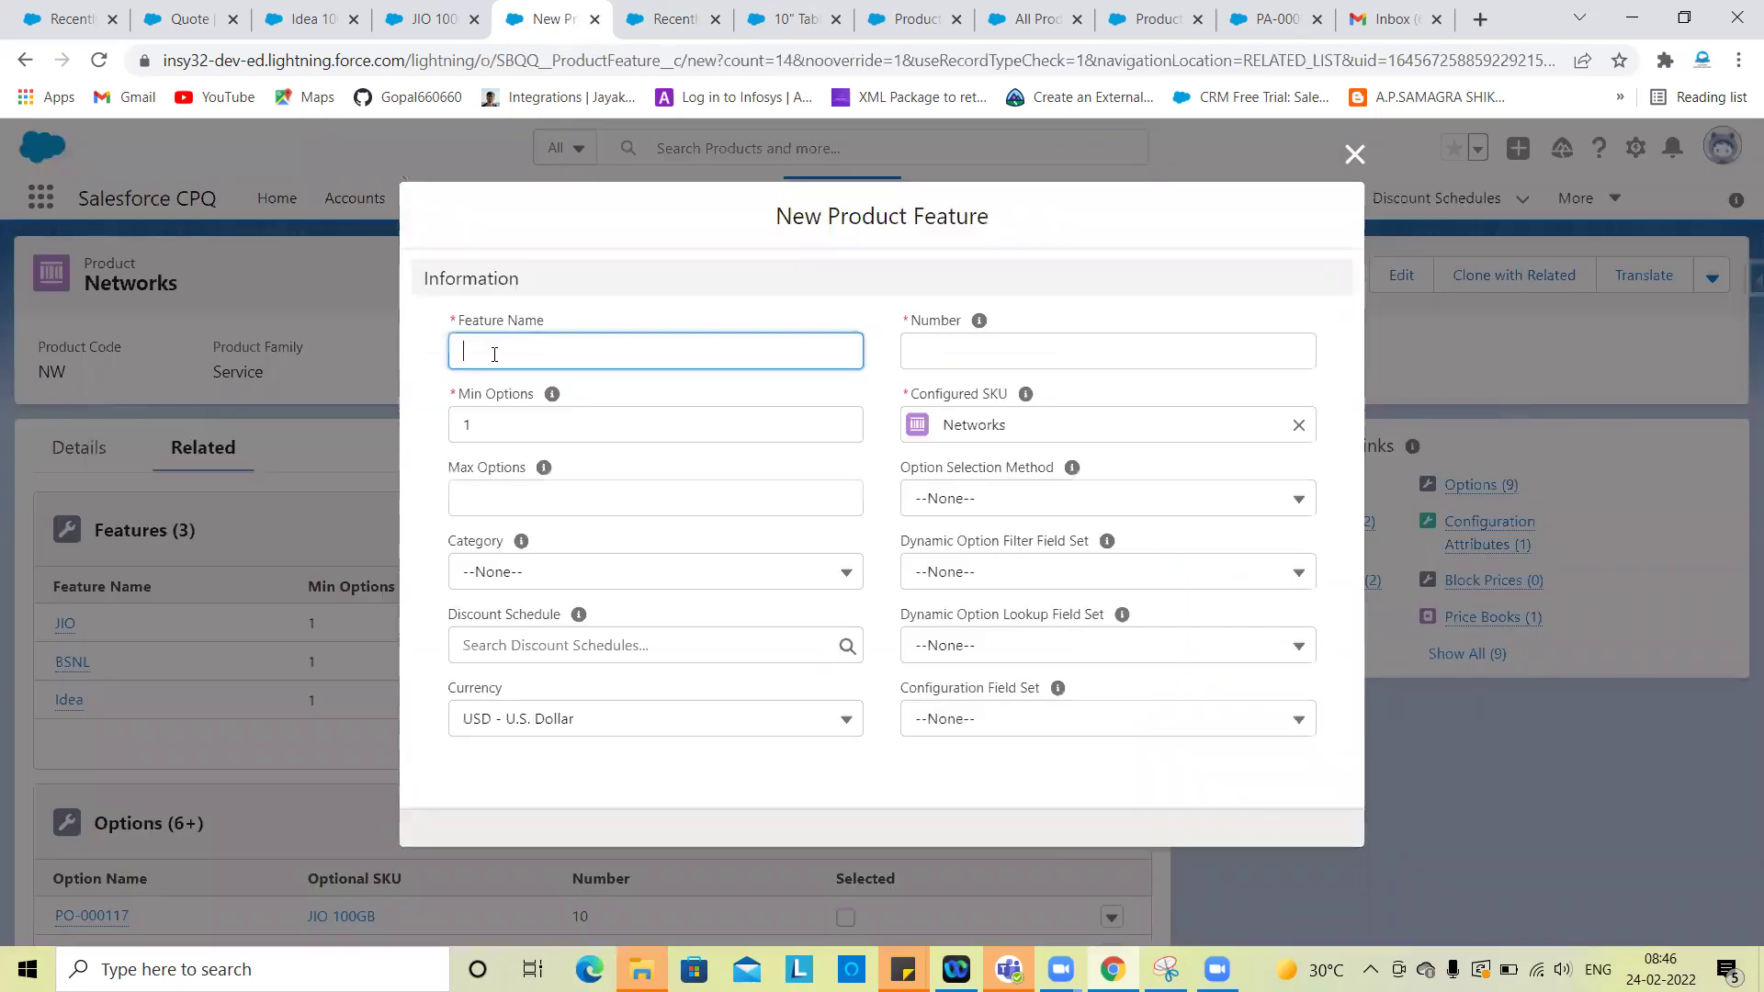
click(494, 355)
text(Dynamic)
click(1048, 349)
click(1038, 350)
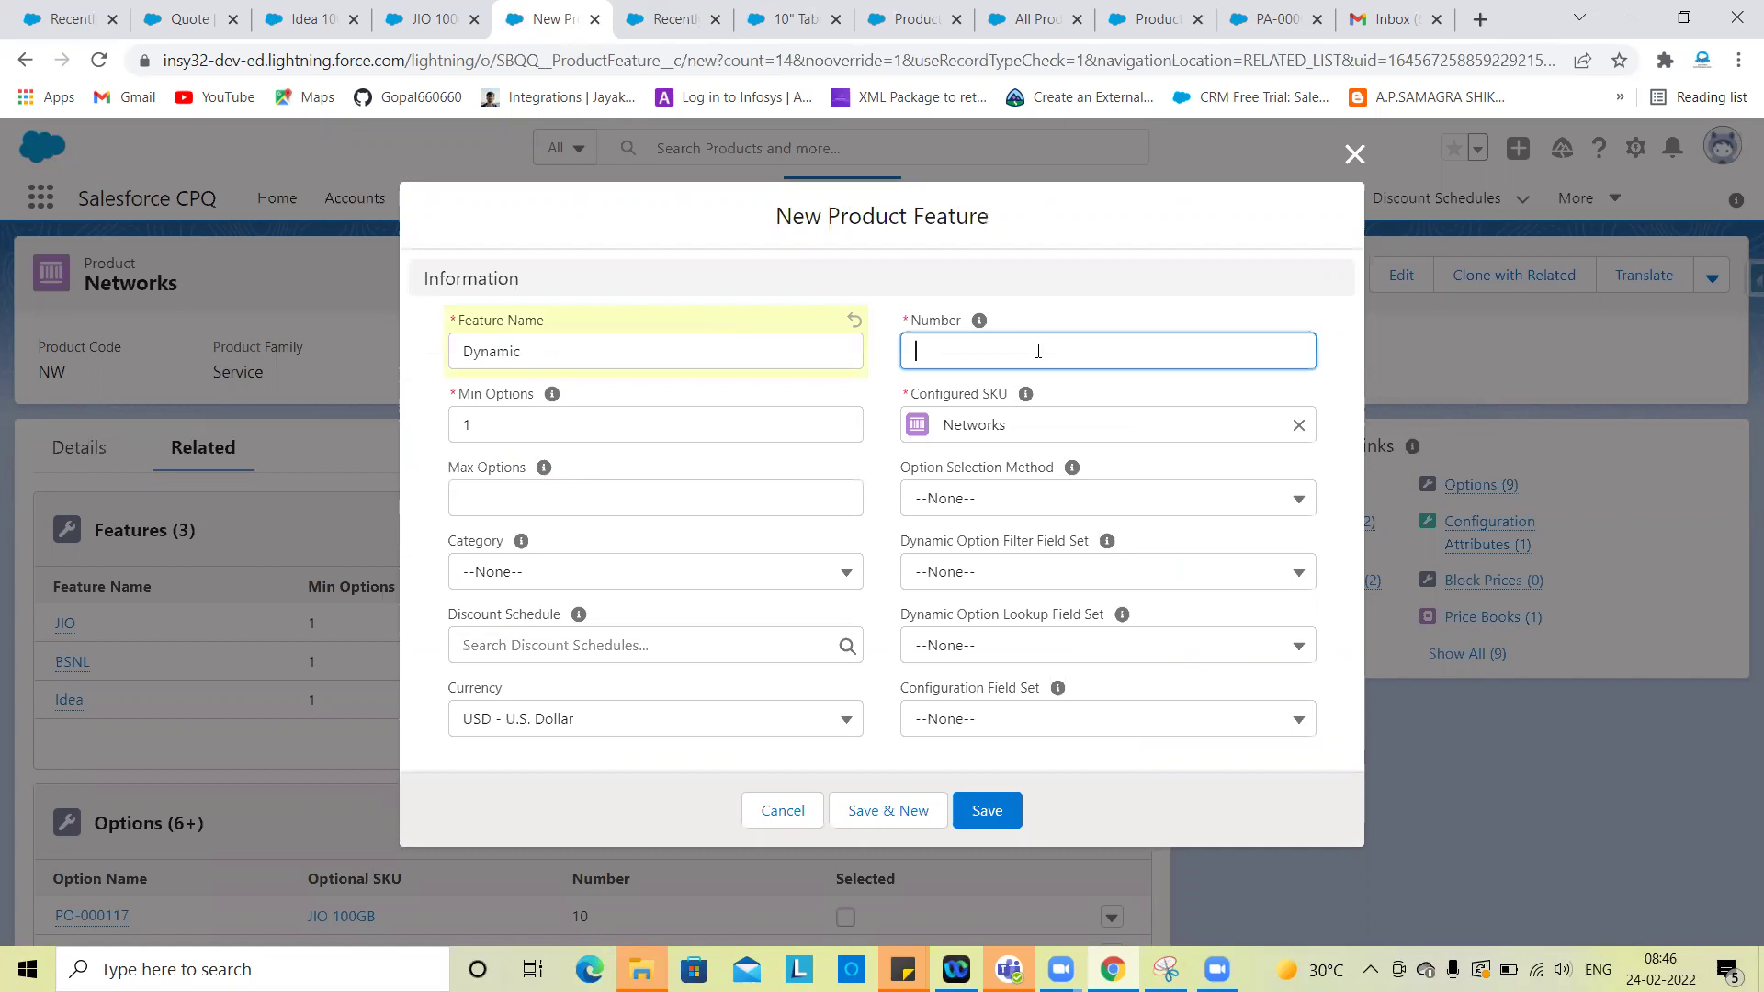
text(40)
click(551, 491)
text(5)
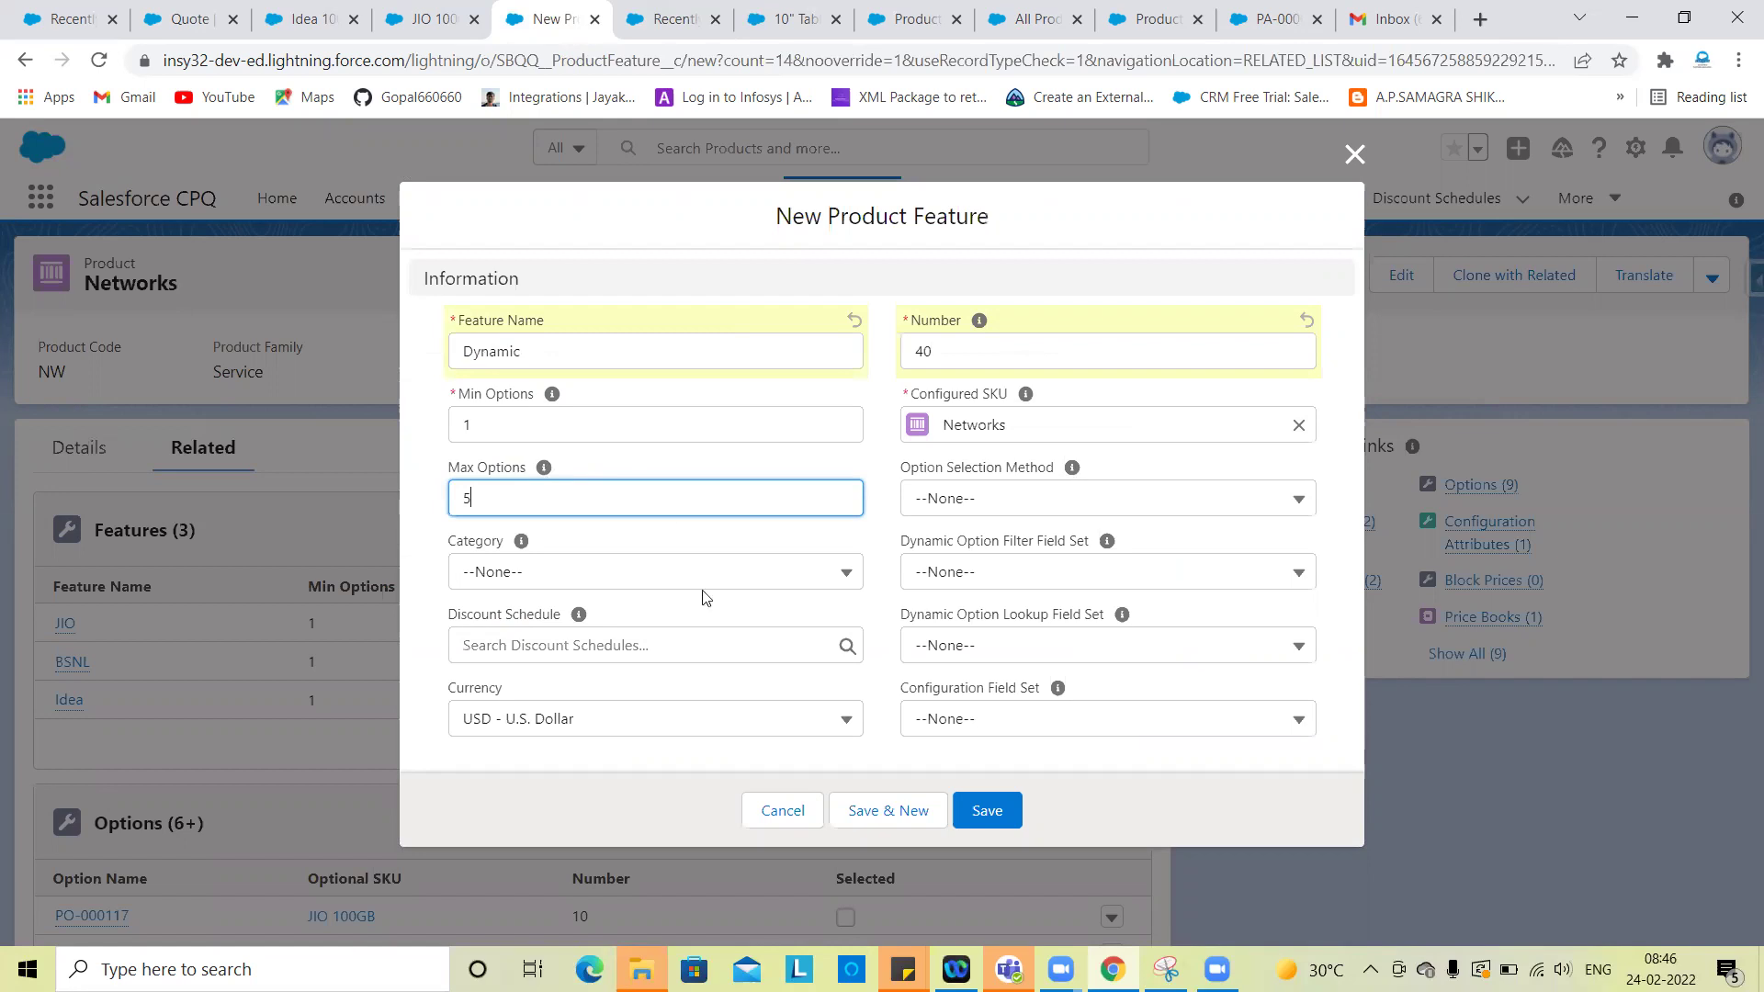
Step: Set the new feature's option selection method to Dynamic and save the feature
click(992, 511)
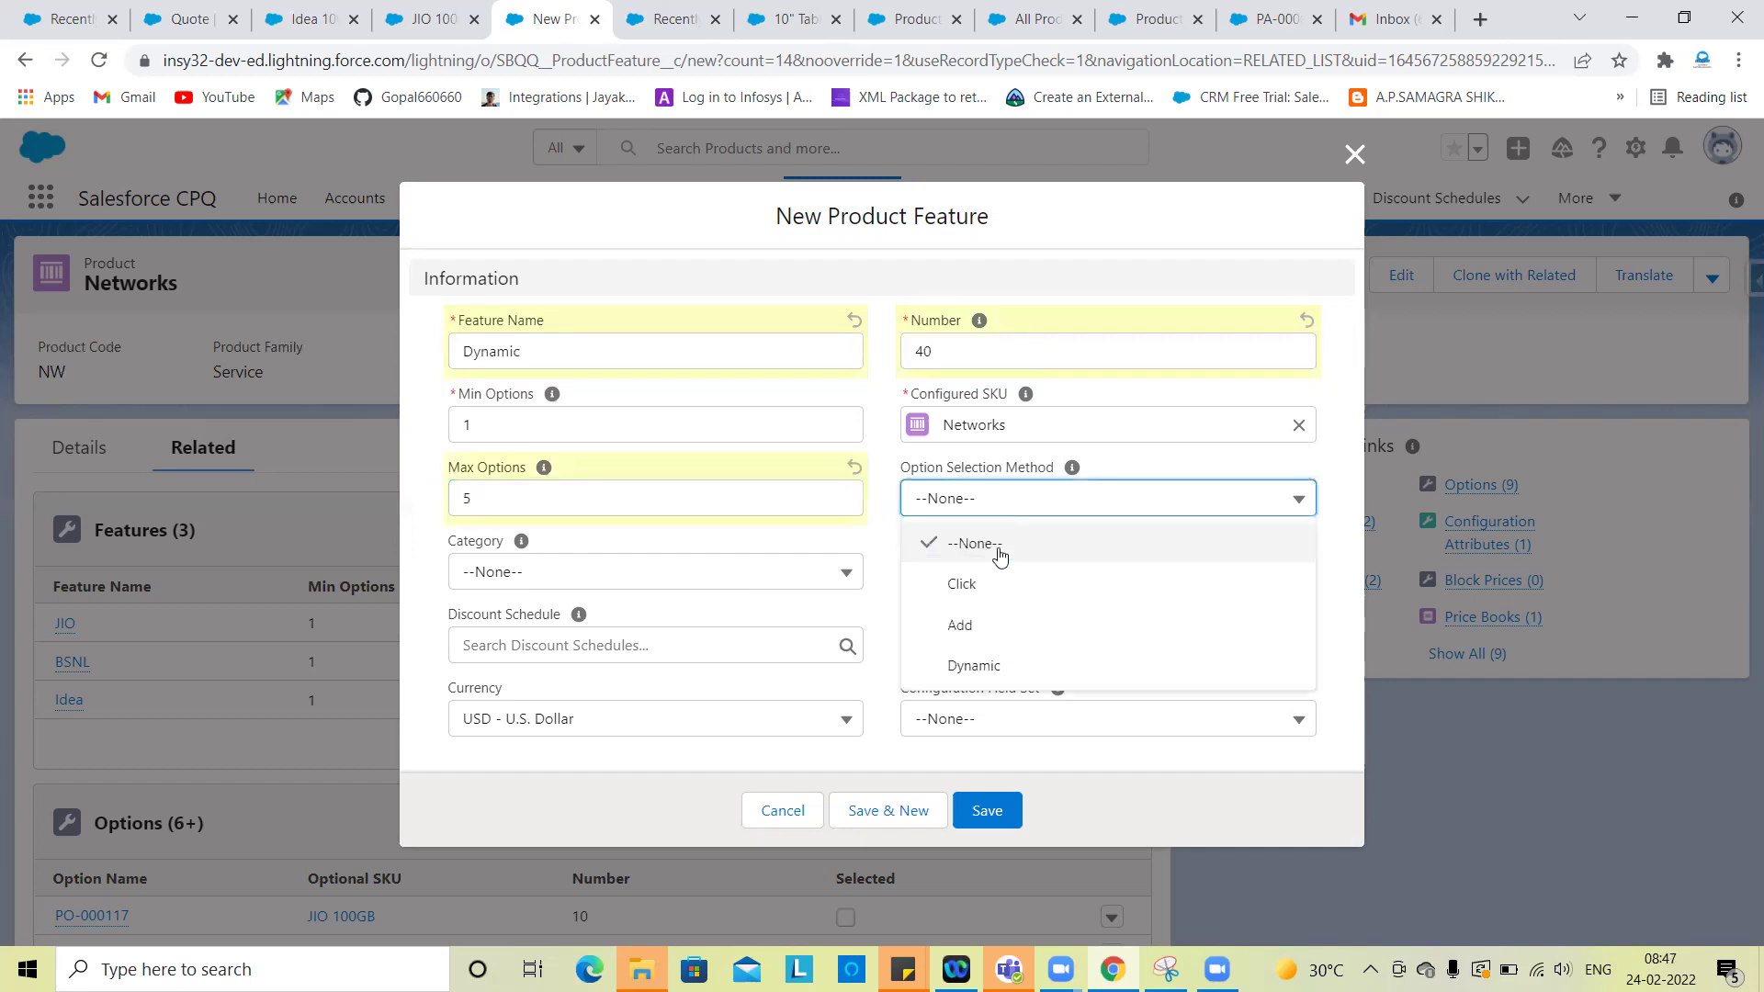
click(973, 666)
click(992, 512)
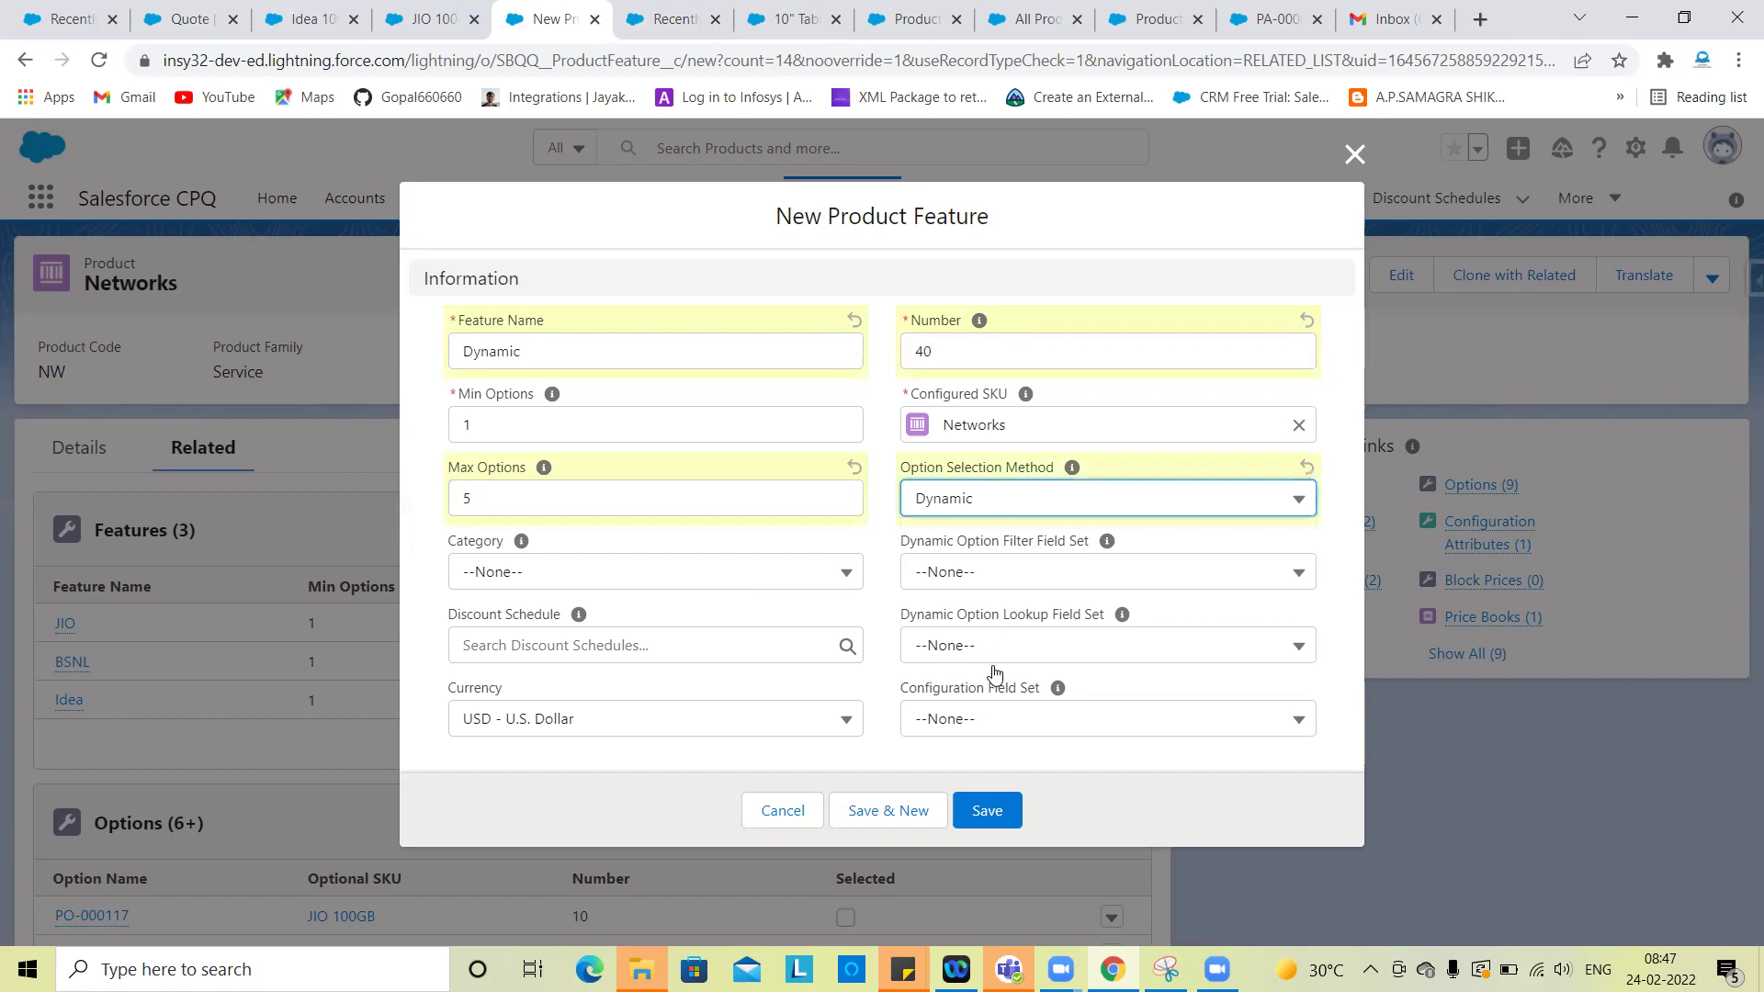
click(918, 519)
click(988, 803)
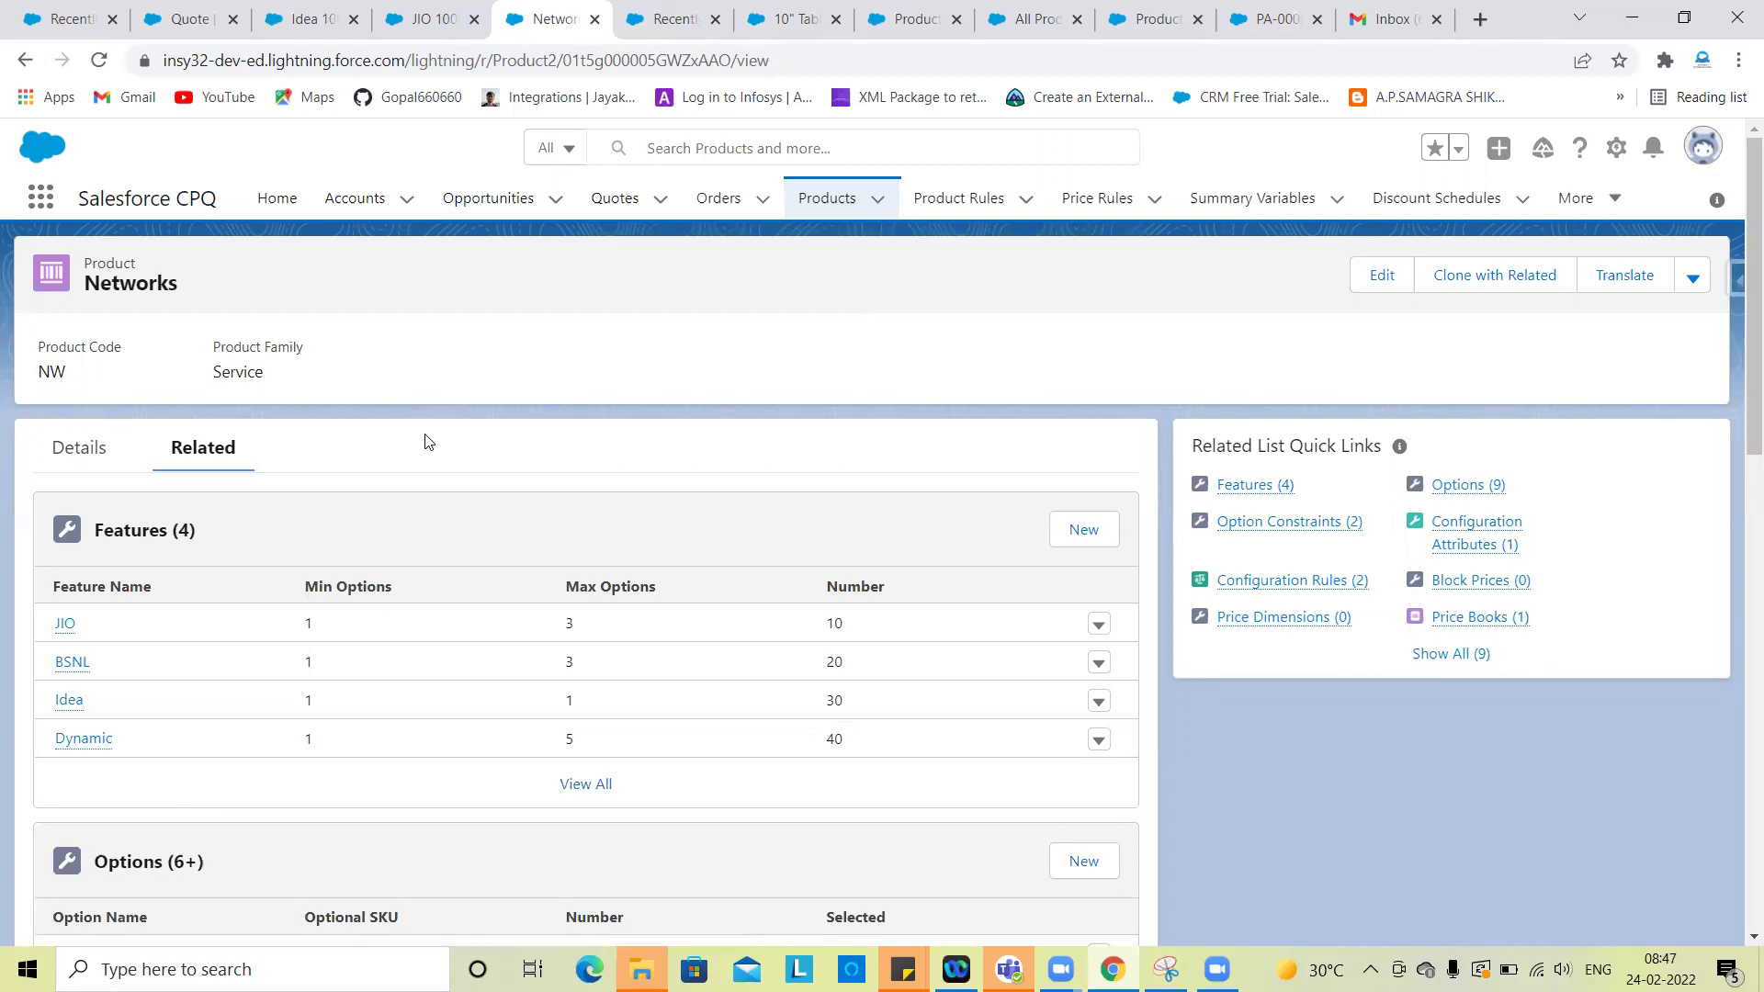
Step: Start a new product rule named "Dynamic product rule" and mark it as active
key(ctrl+Tab)
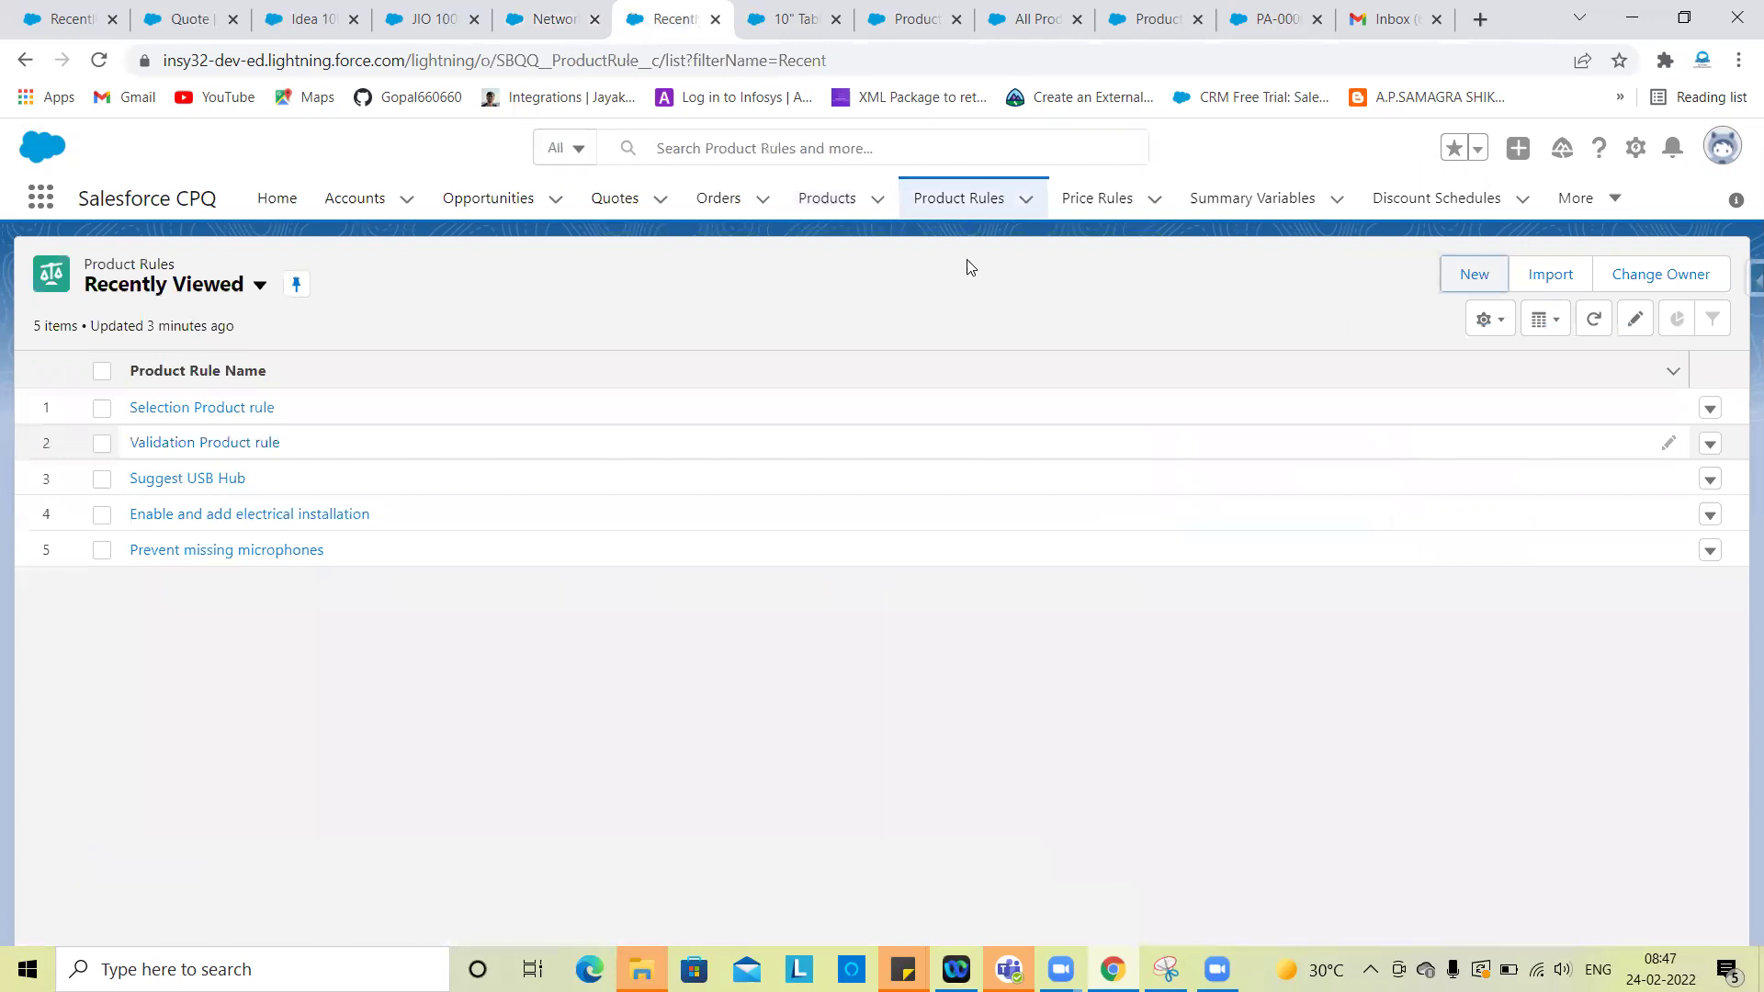
click(955, 210)
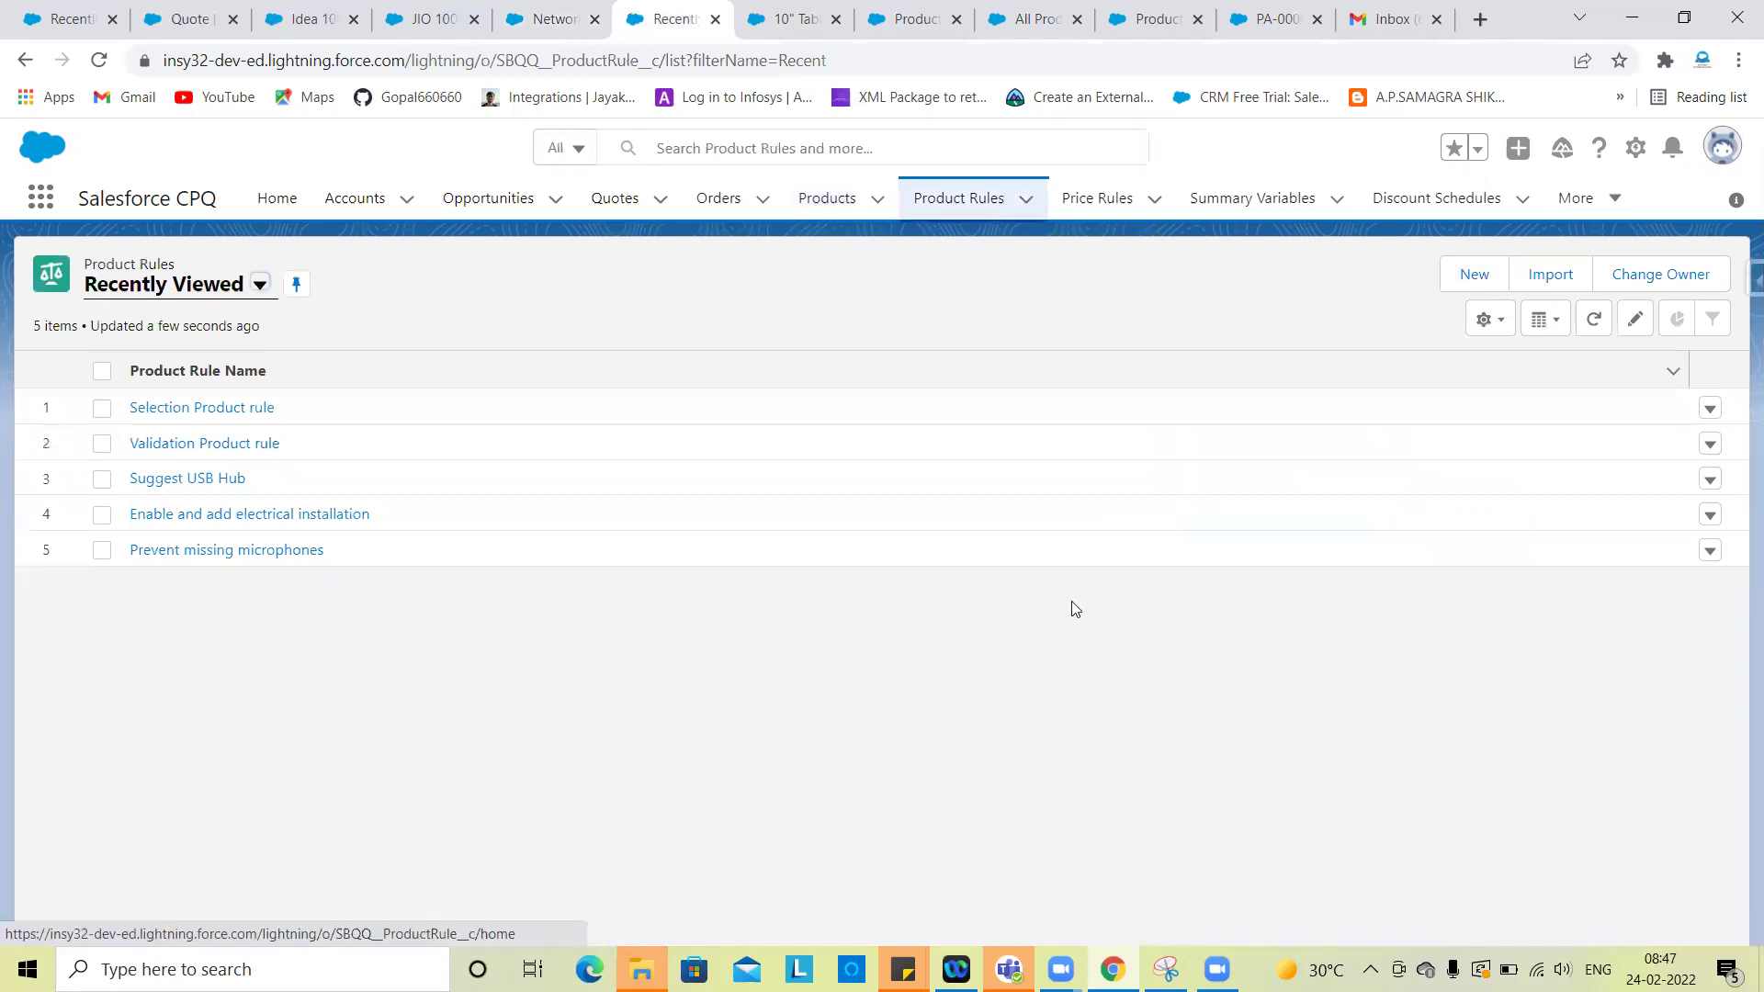
click(1459, 282)
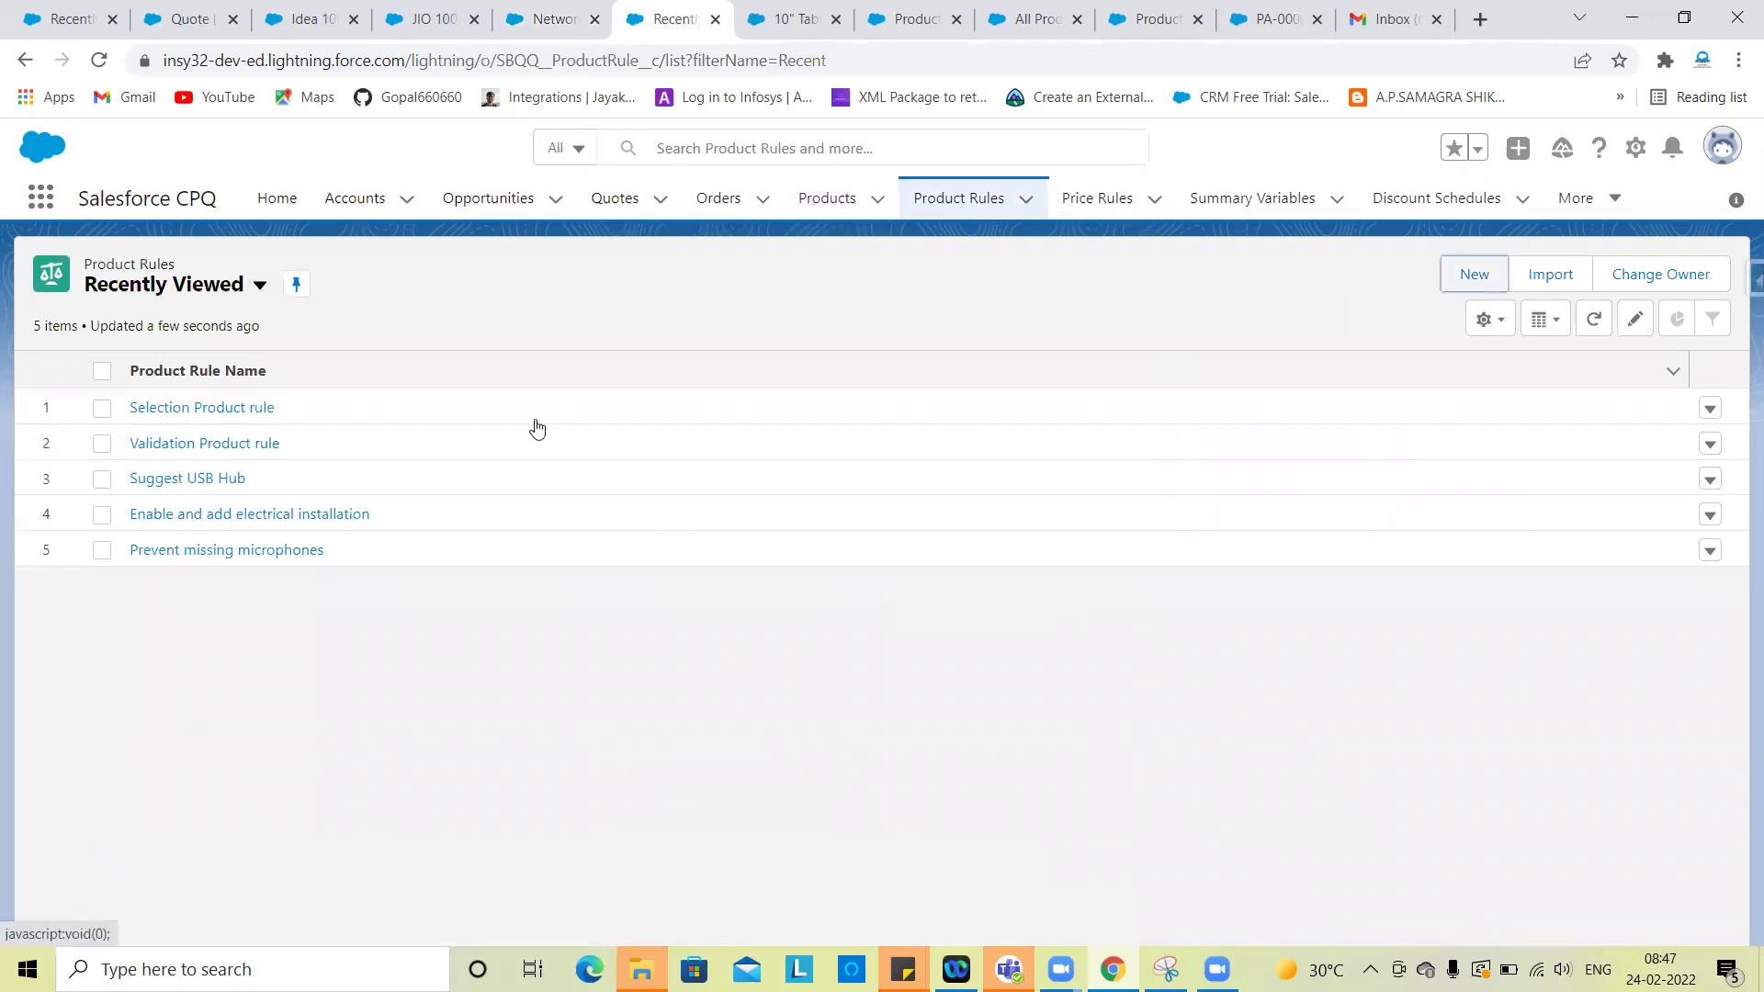
click(523, 356)
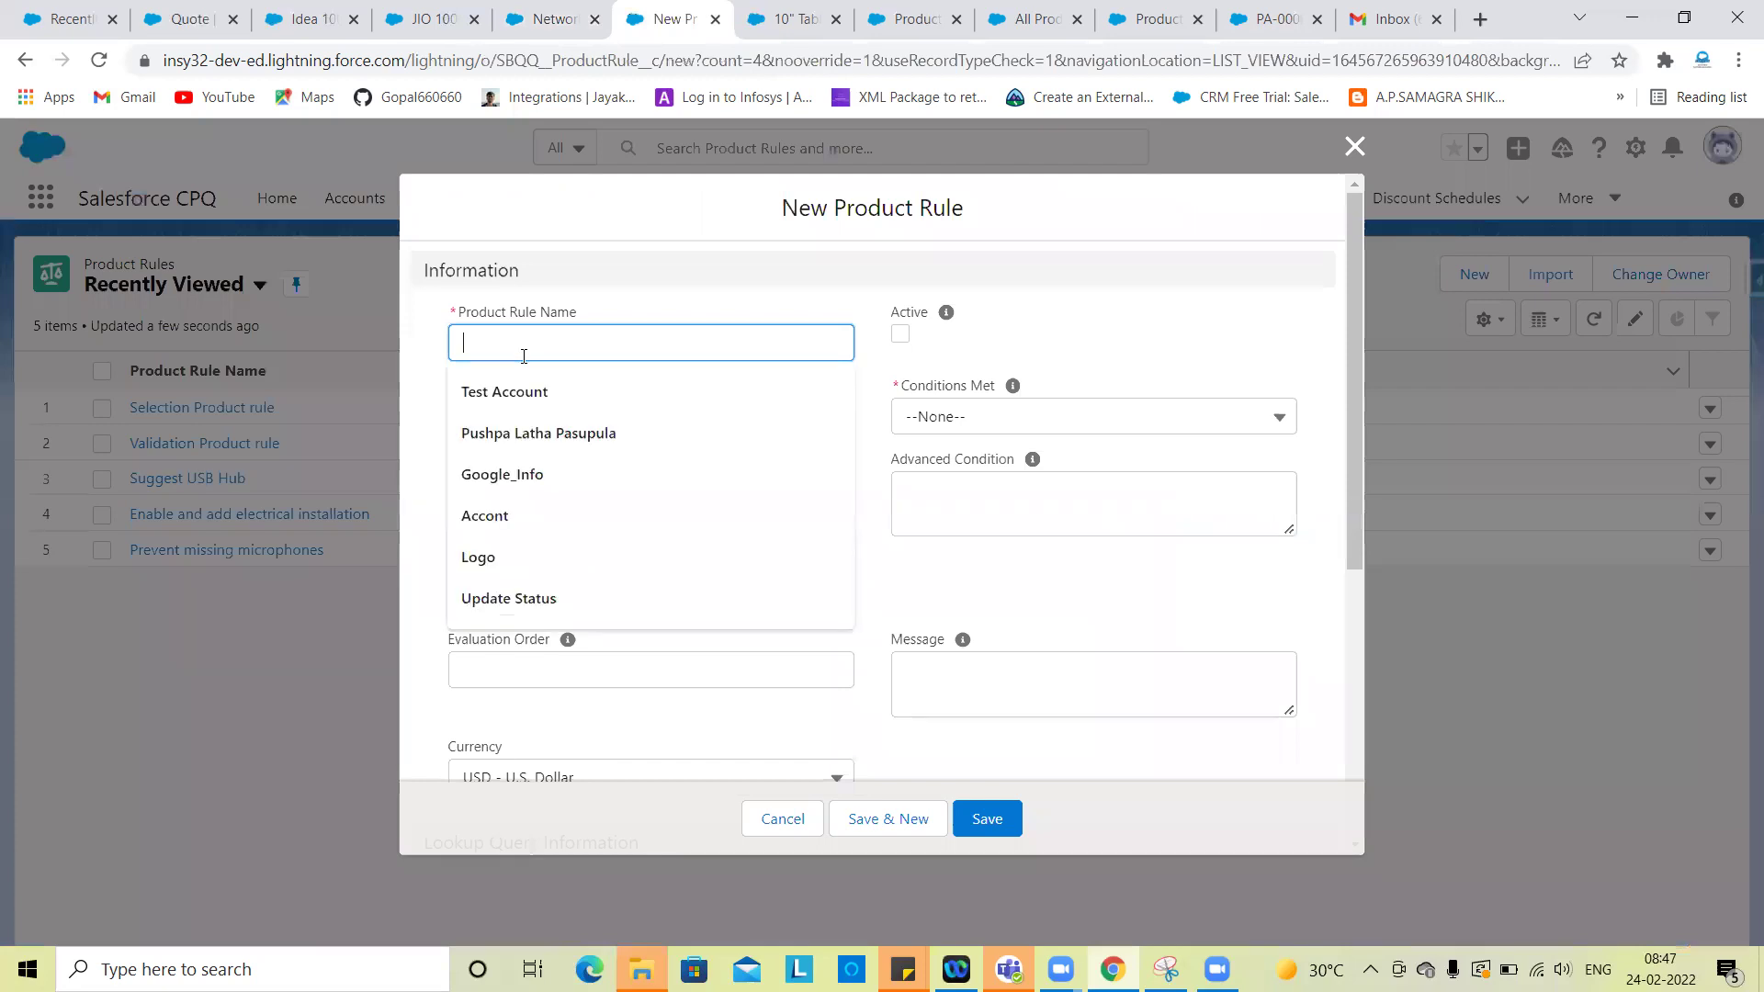
text(Dynamic)
key(Tab)
click(591, 338)
text((V)
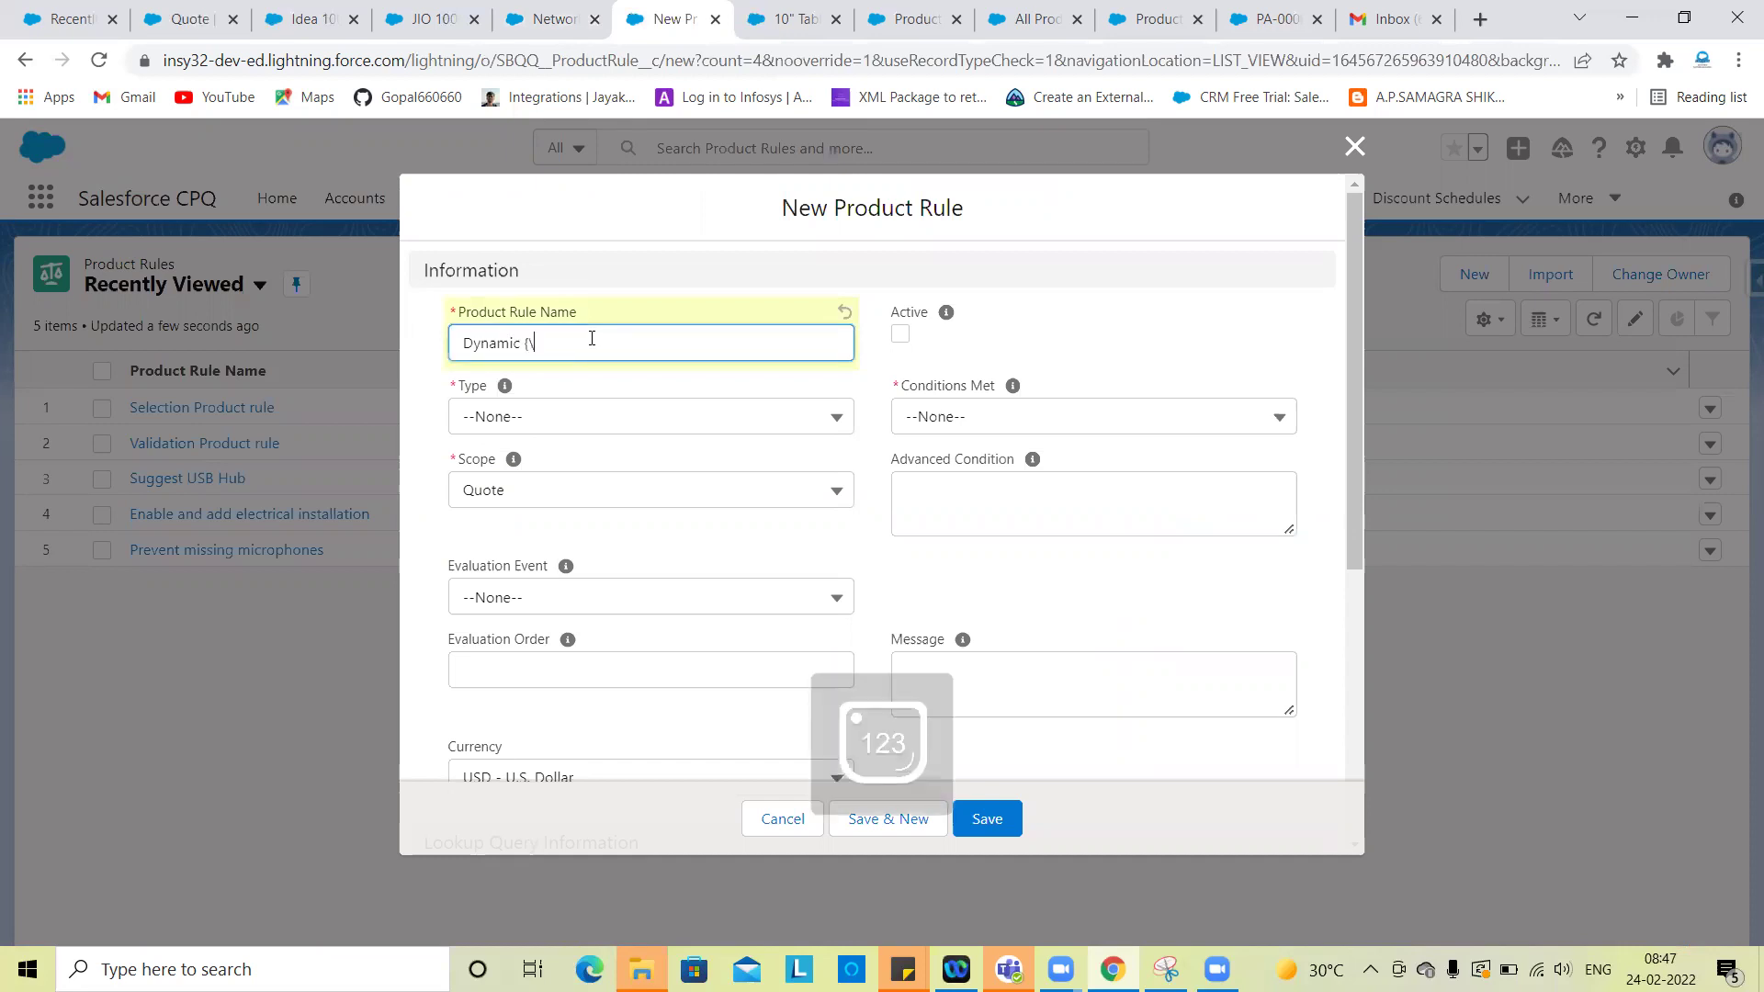
key(Num_Lock)
key(BackSpace)
key(BackSpace)
text(product )
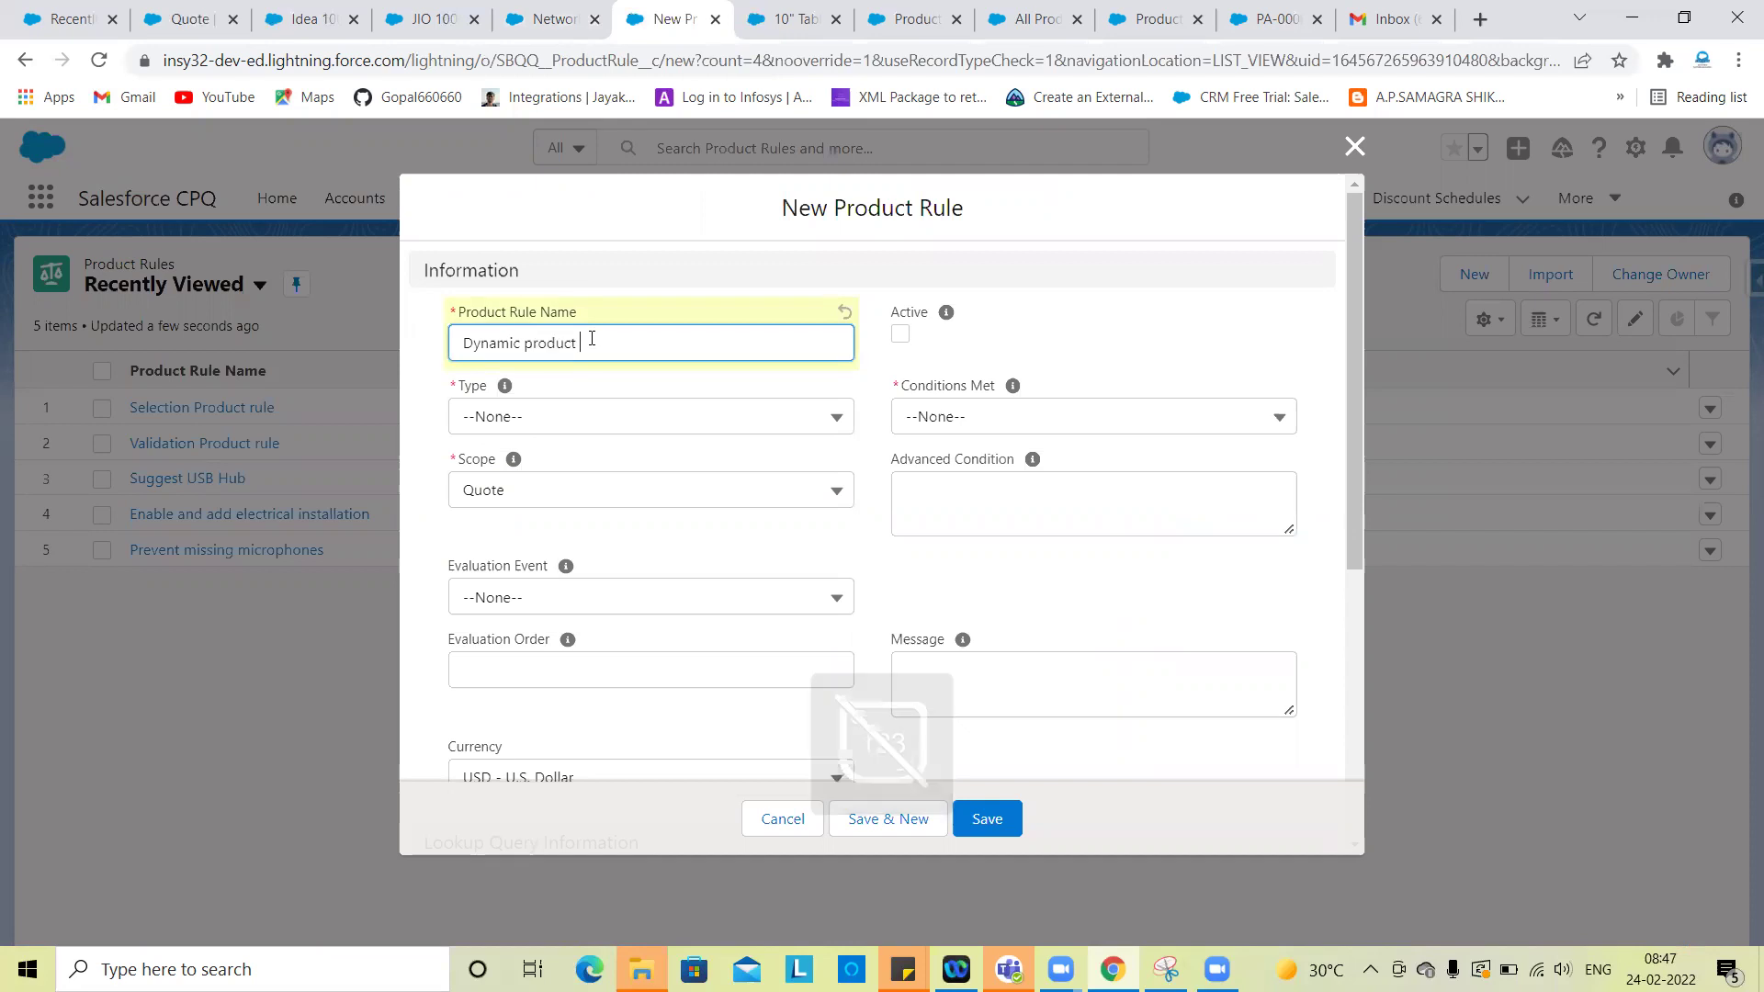
text(rule)
click(887, 342)
Step: Set the product rule's type to Filter and its Conditions Met to All
click(654, 428)
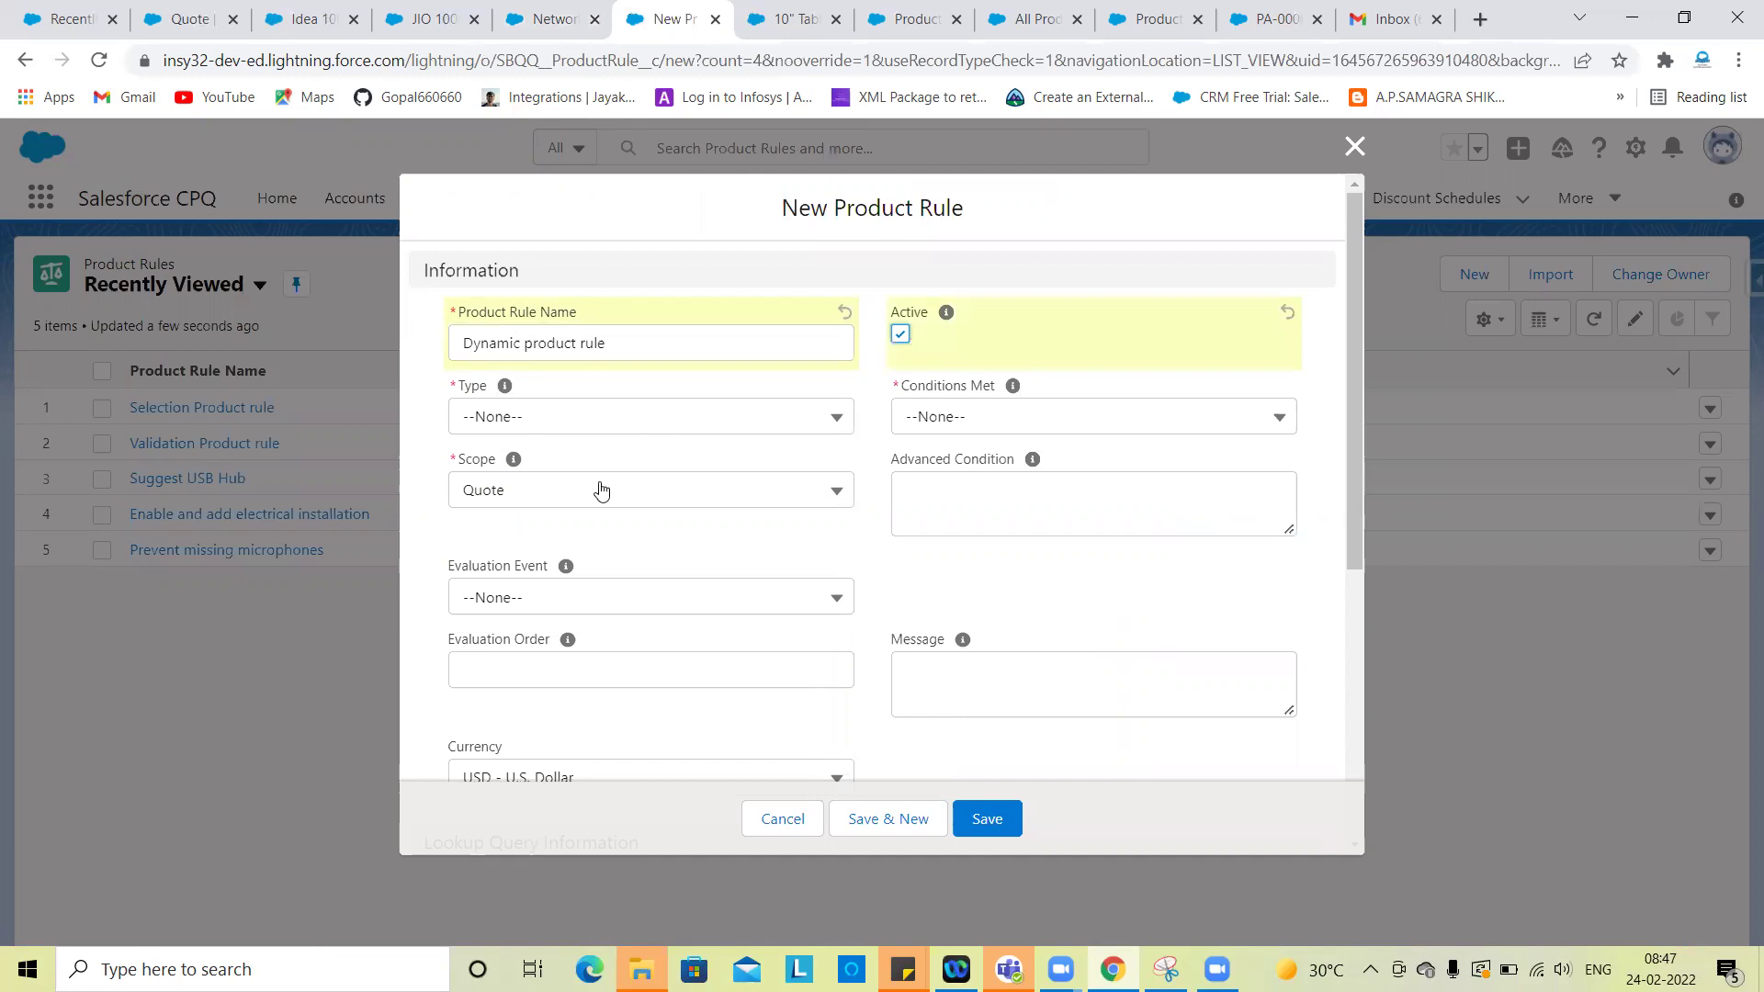
click(566, 618)
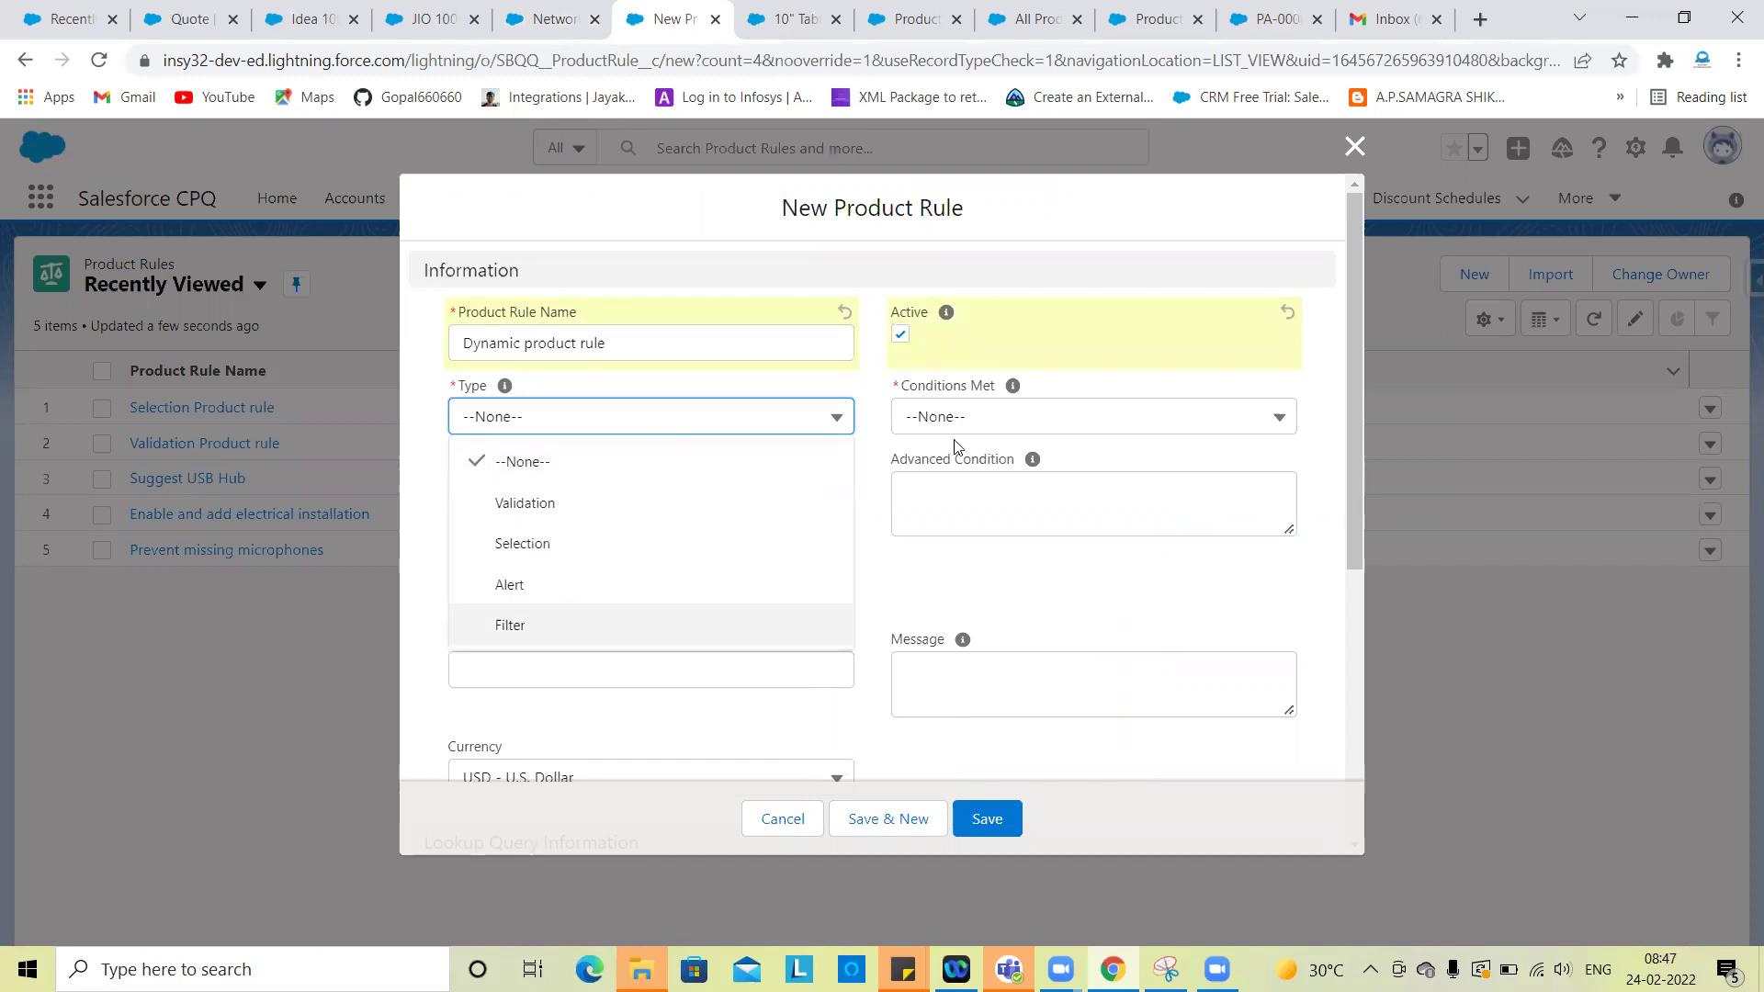
key(Tab)
key(Down)
key(Down)
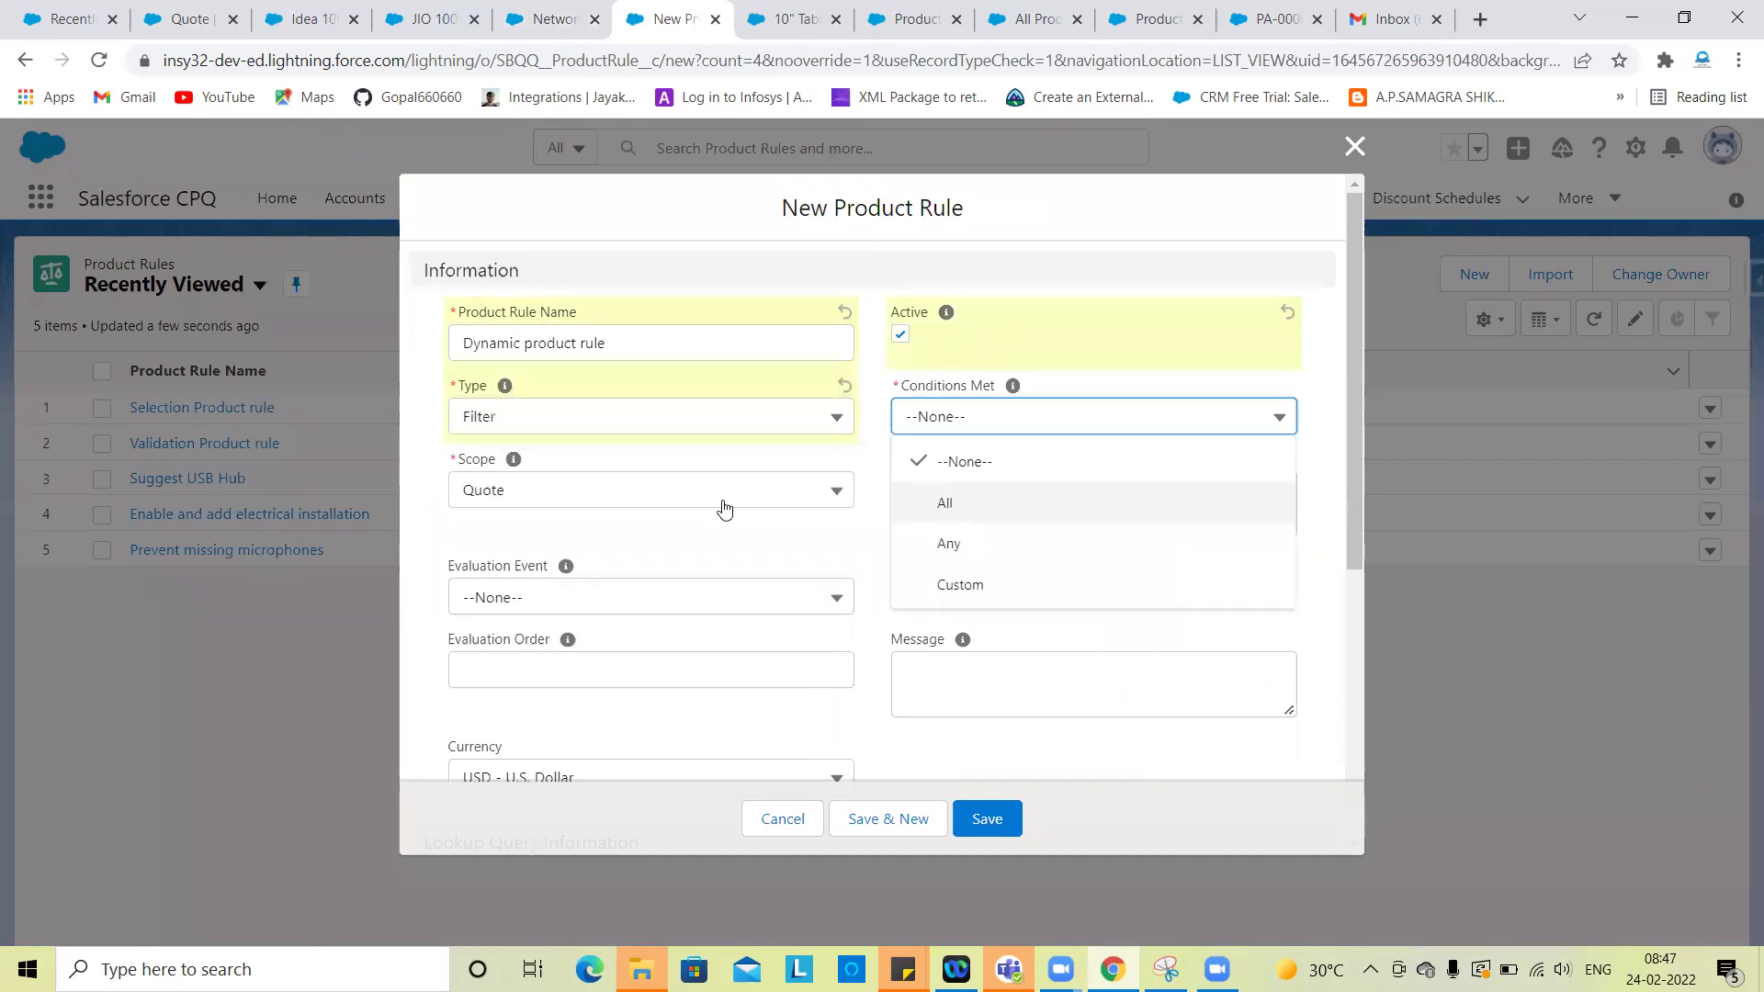
key(Return)
Step: Set the product rule's scope to Product and its evaluation event to Always
key(Tab)
key(Down)
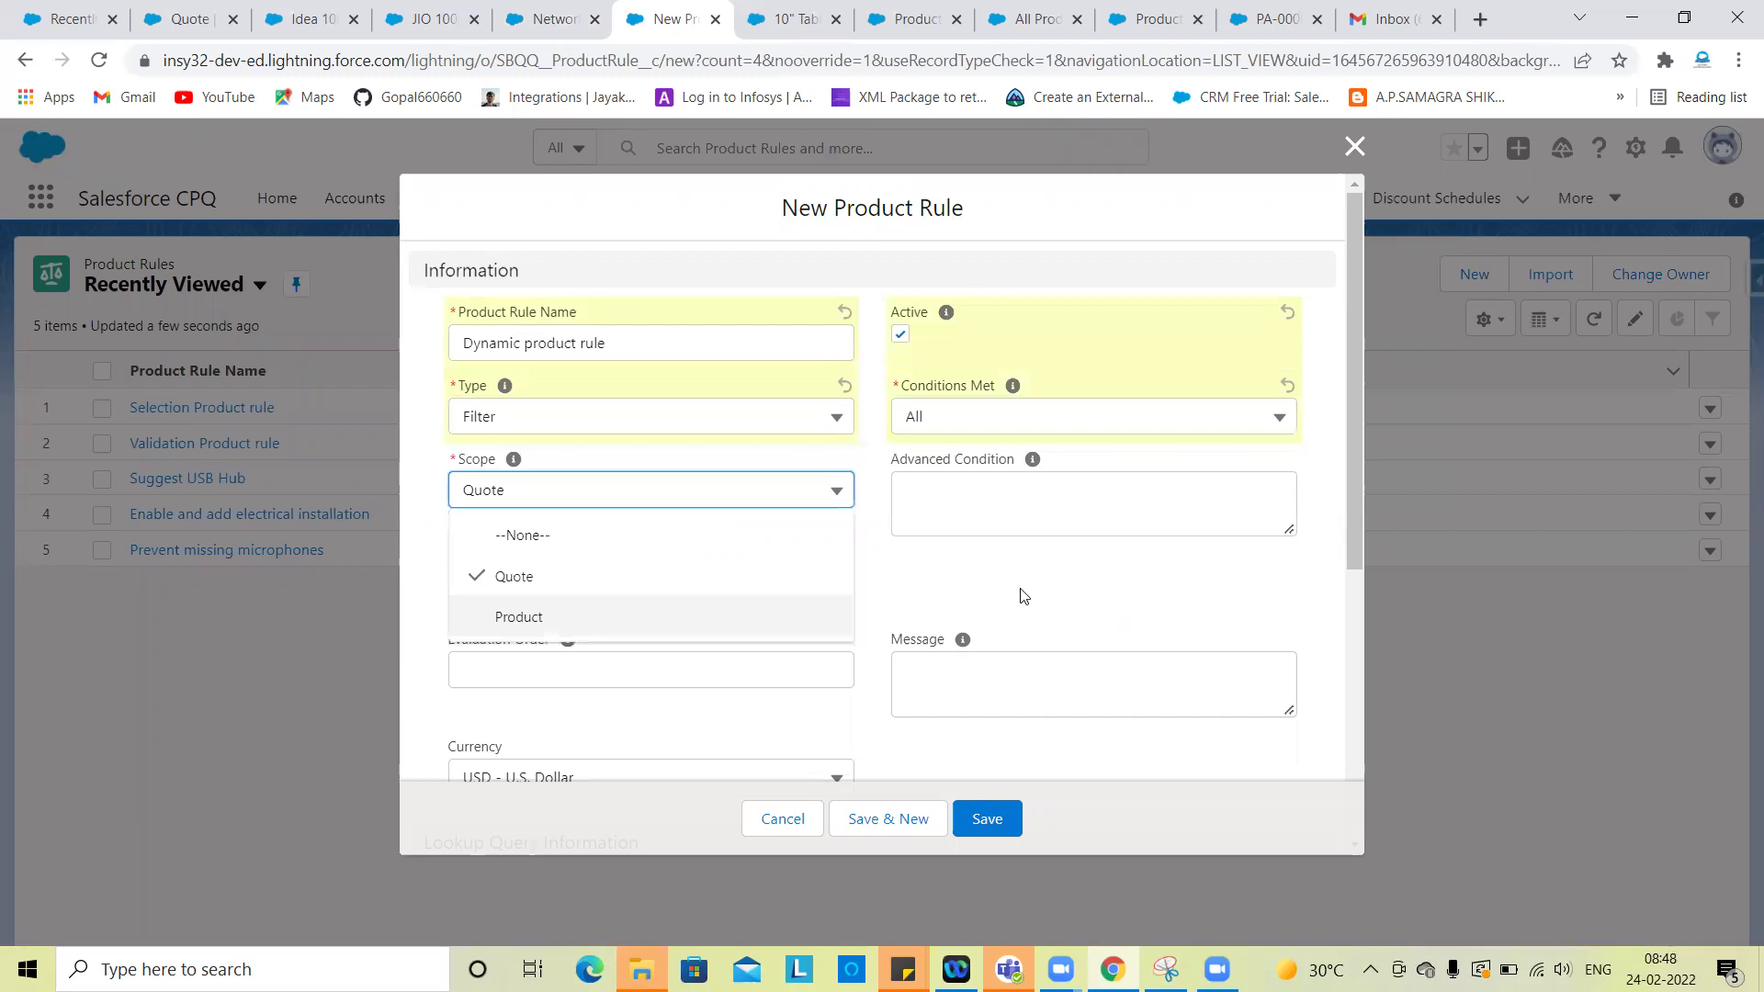
key(Down)
key(Return)
key(Tab)
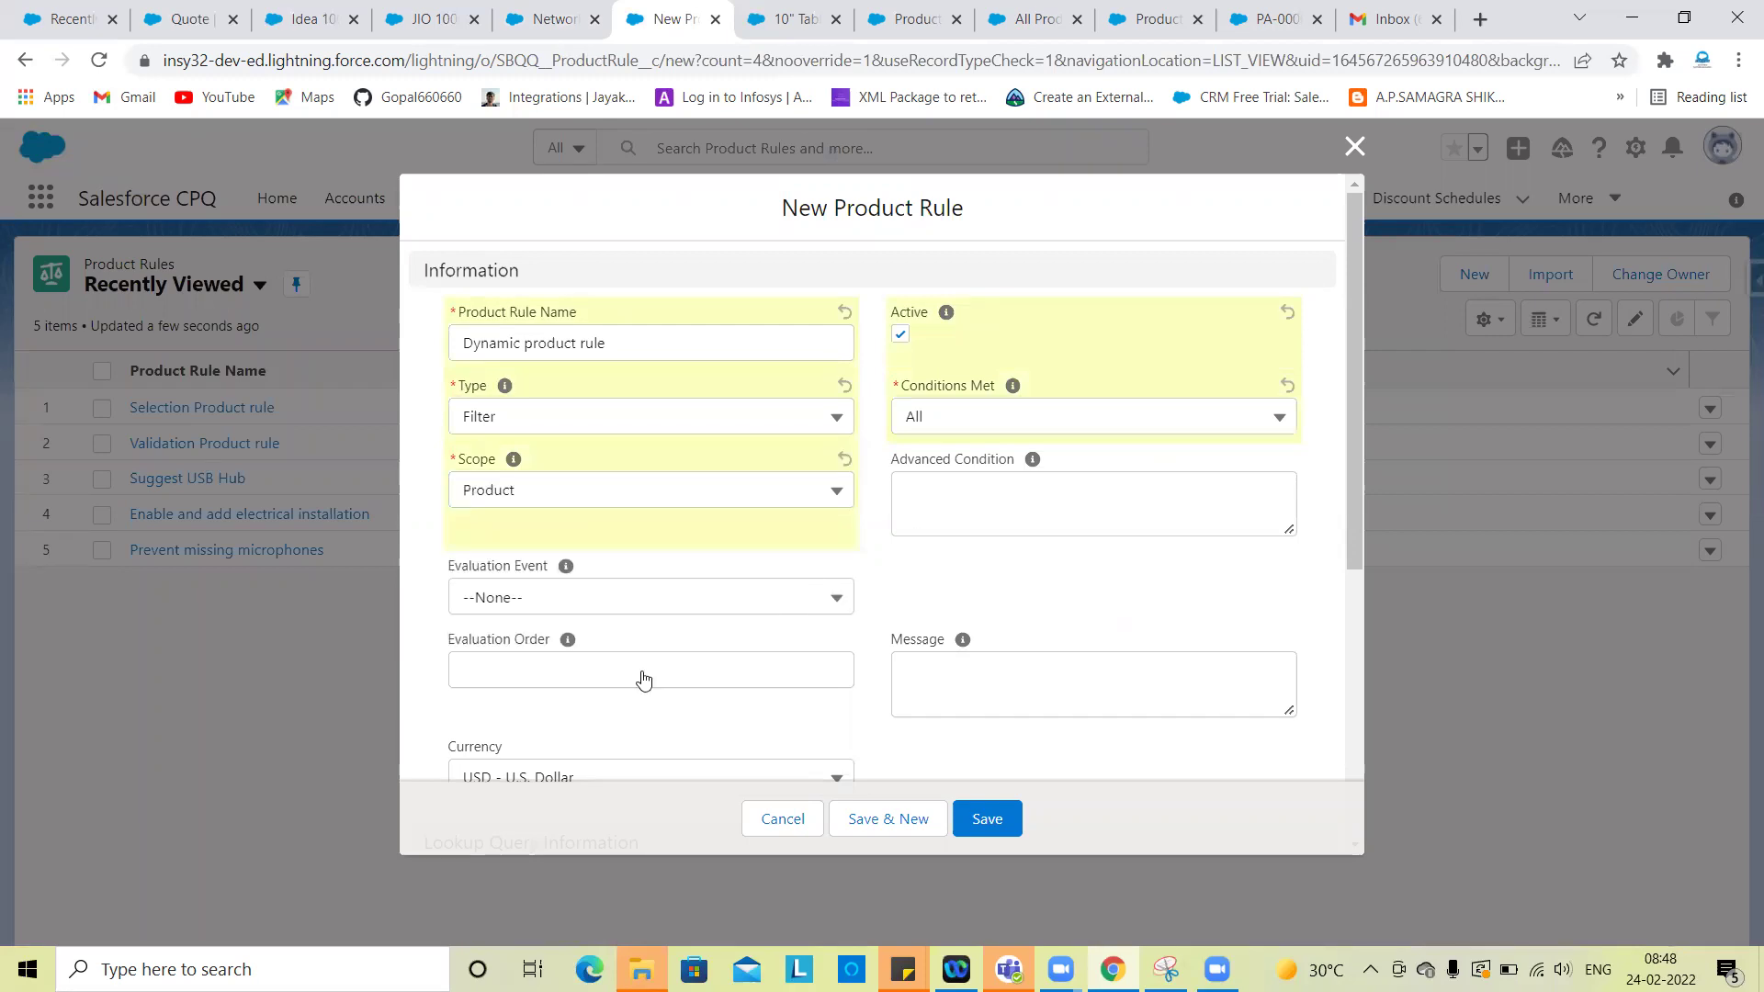
key(Down)
key(Down)
click(571, 812)
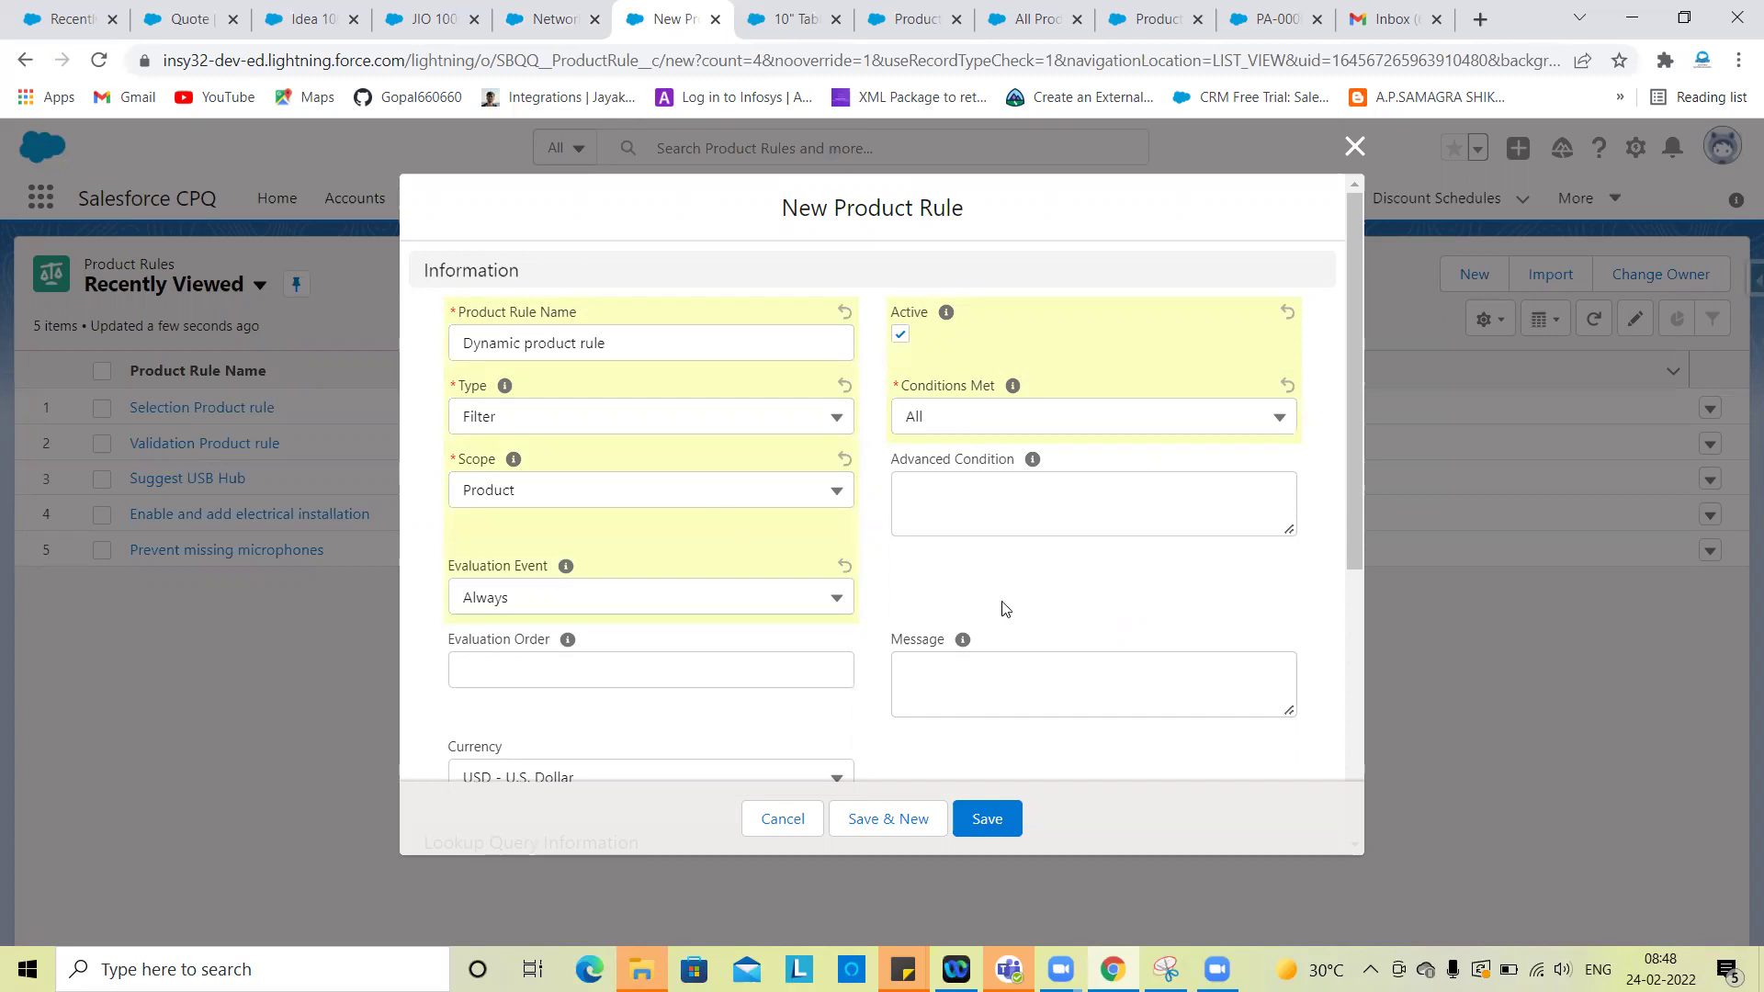
Step: Save the new product rule
scroll(1000, 606, down, 3)
click(999, 813)
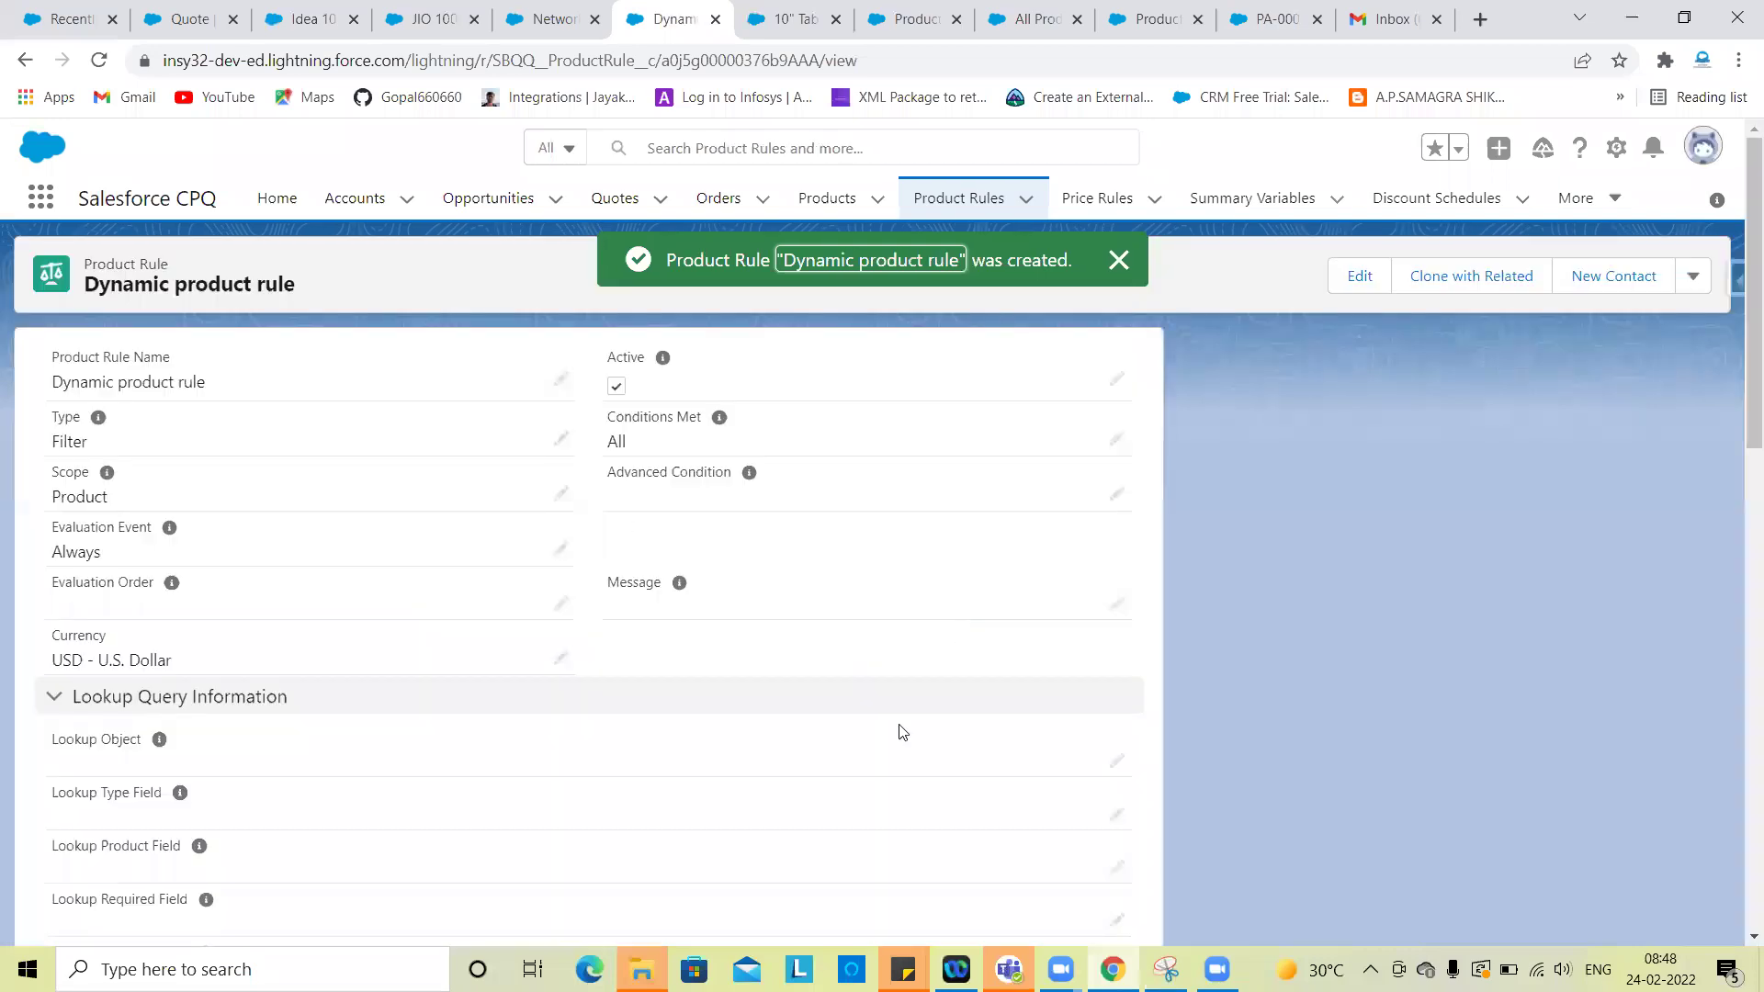
Step: Start a new configuration rule for the product rule, mark it as active and set its product to Networks
scroll(898, 729, down, 8)
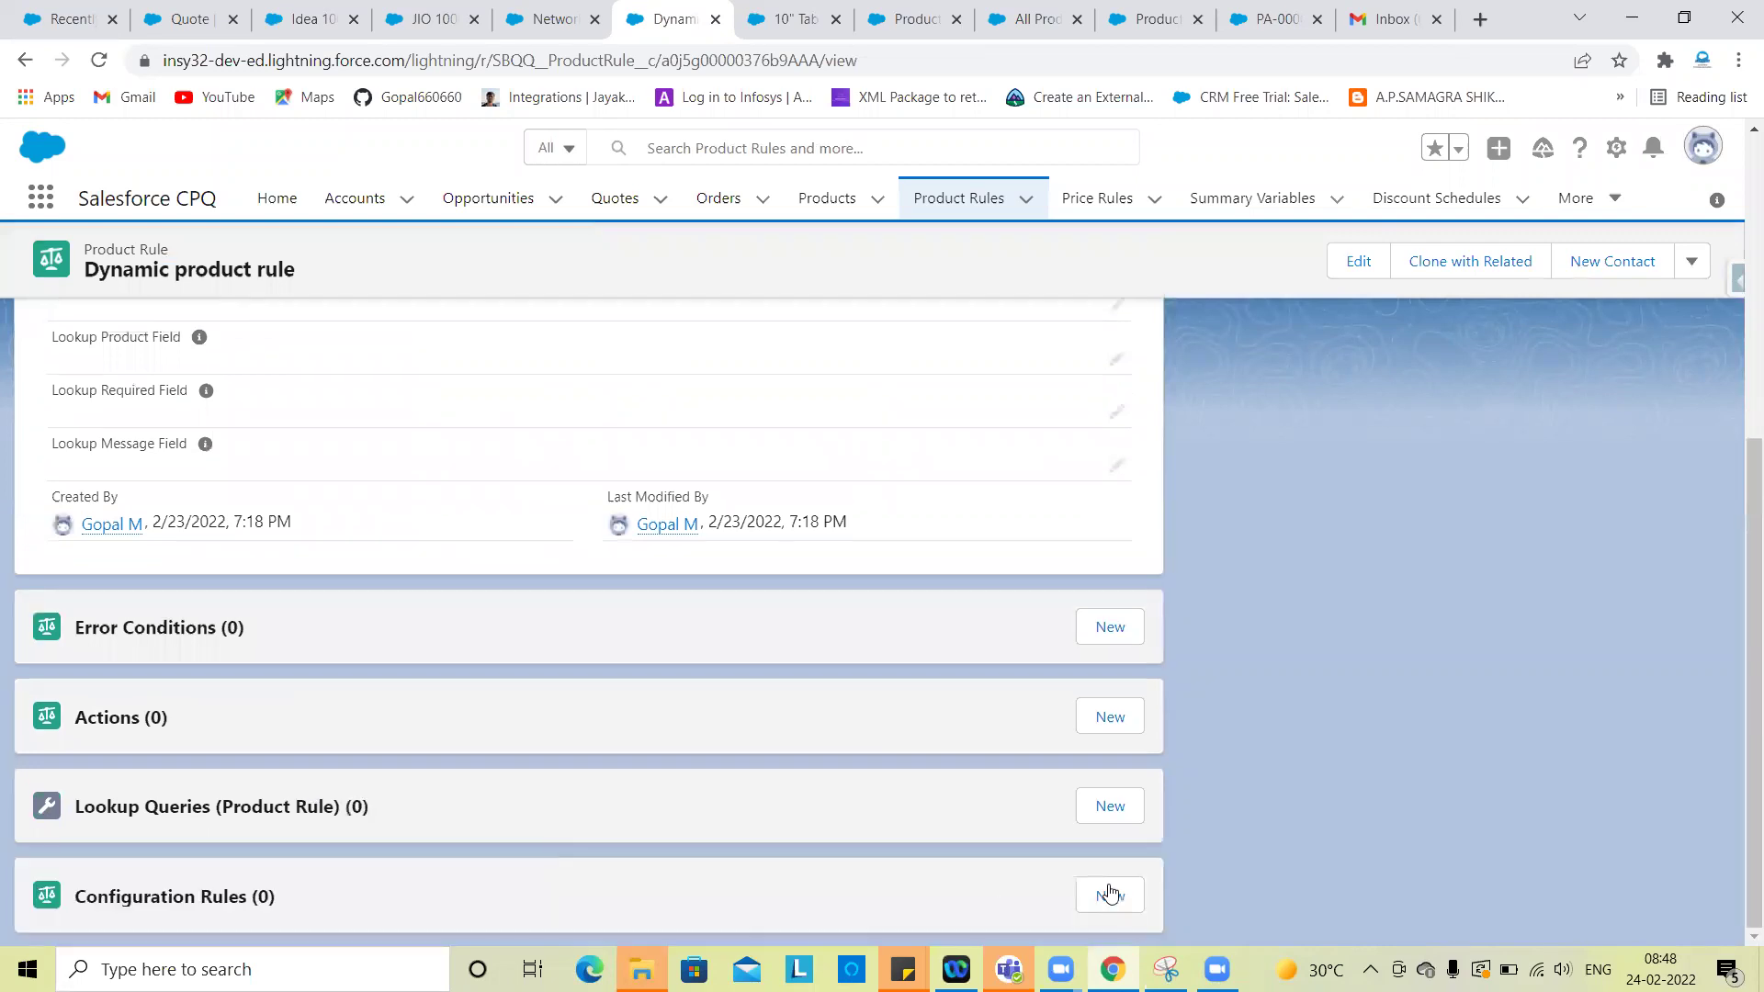
click(1110, 893)
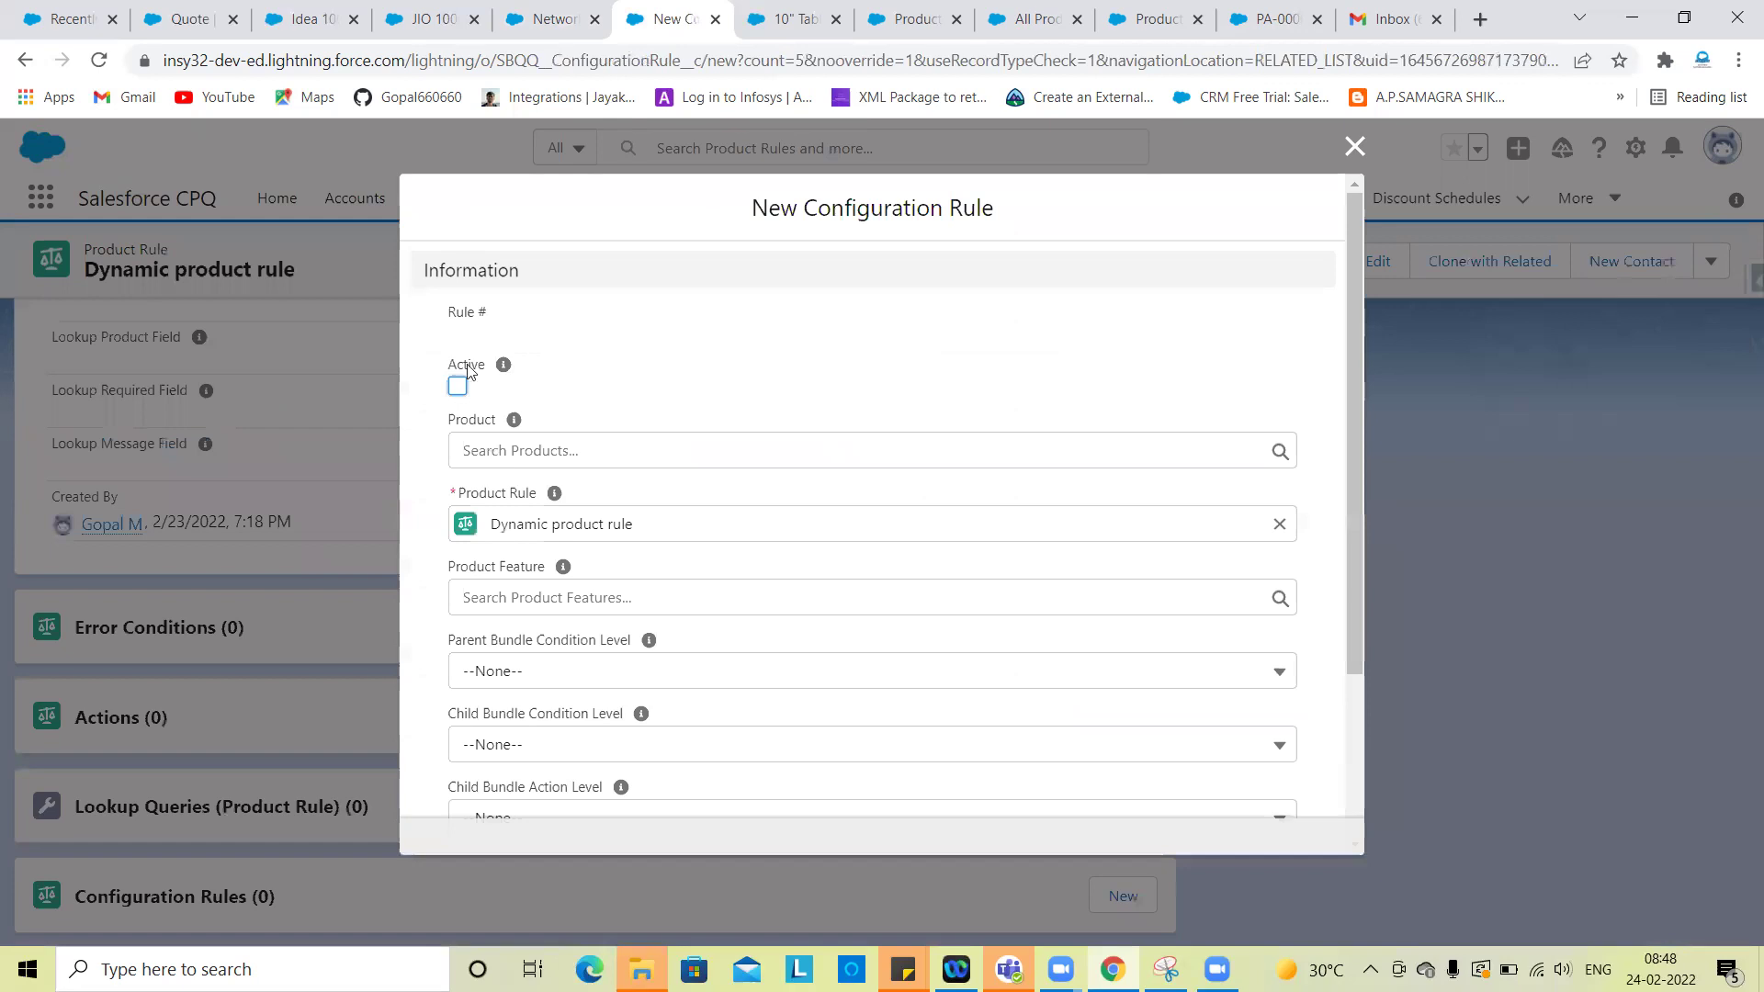
key(space)
click(496, 450)
click(535, 531)
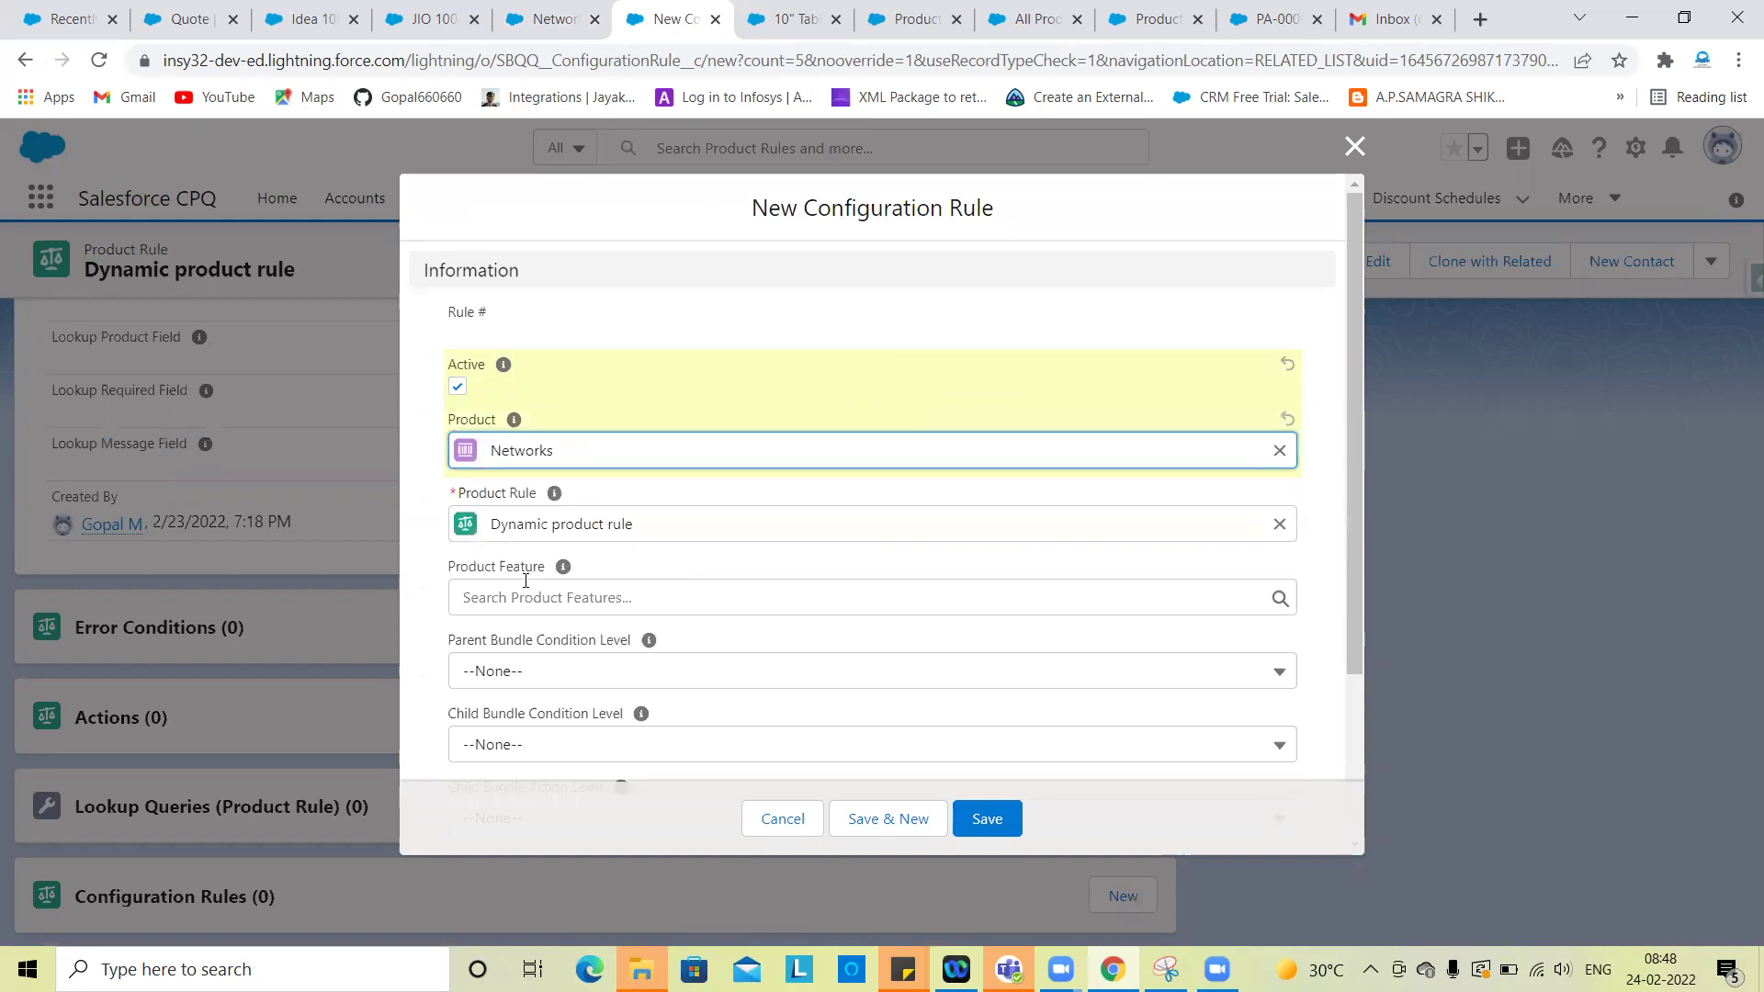
Step: Set the configuration rule's product feature to Dynamic and save the configuration rule
scroll(526, 580, down, 1)
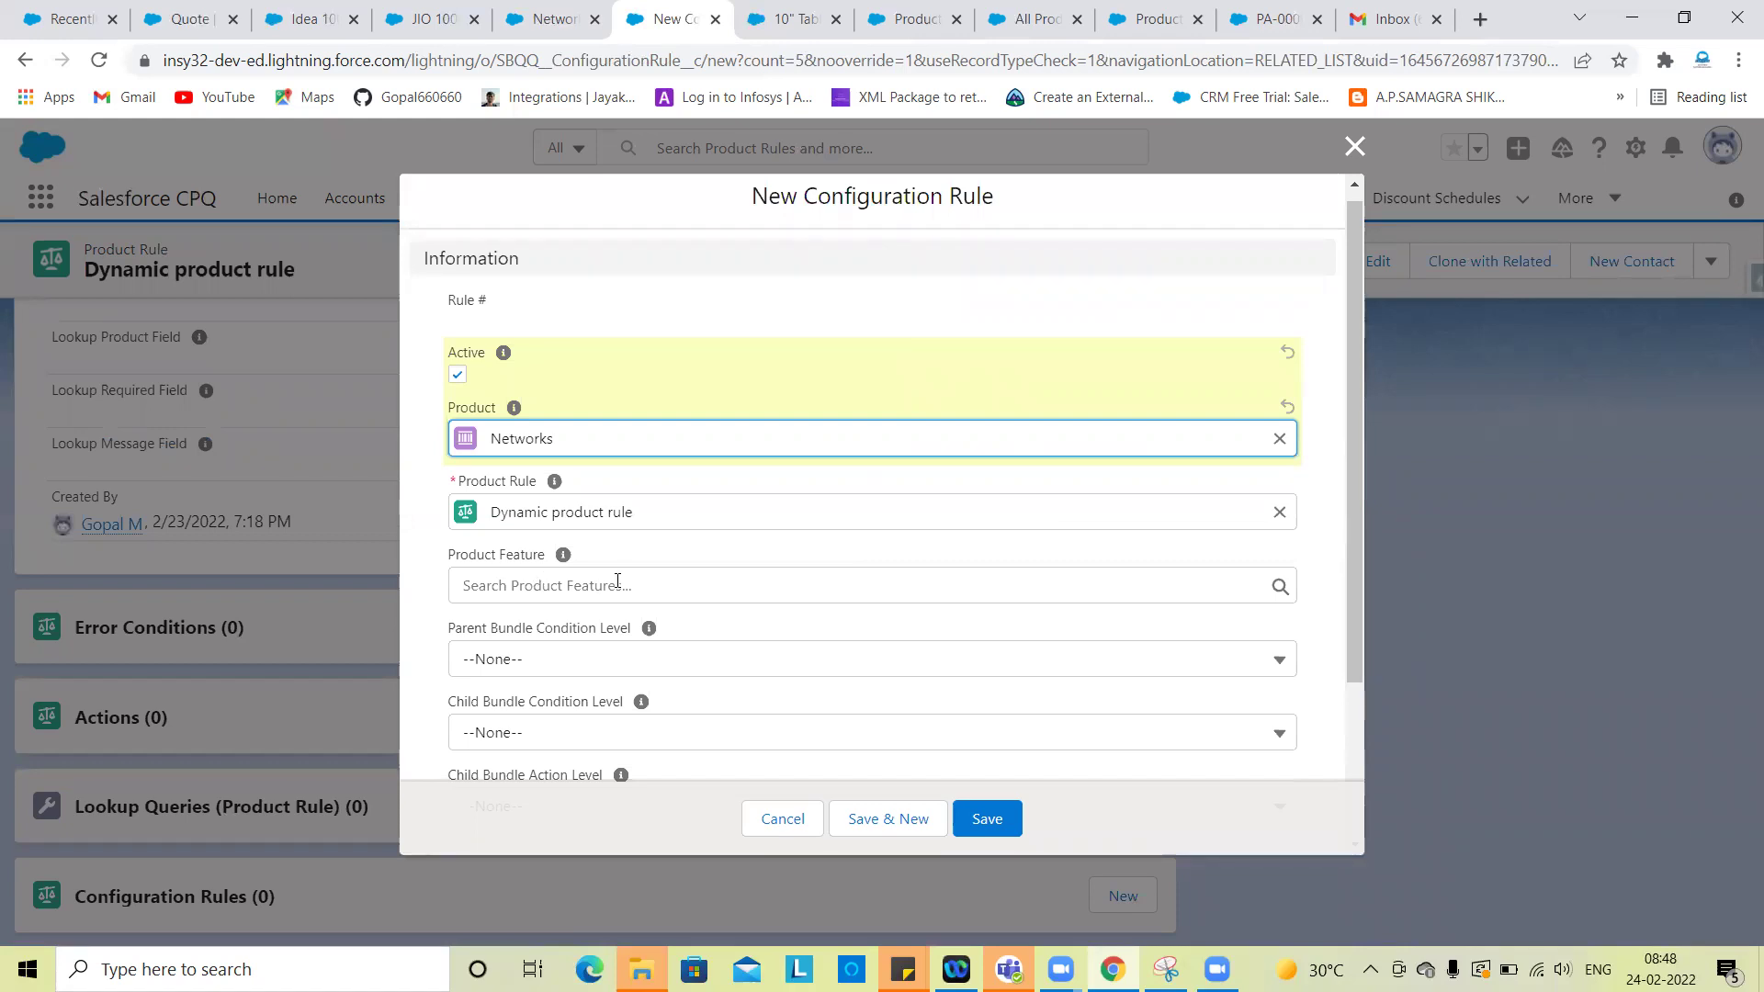
click(560, 585)
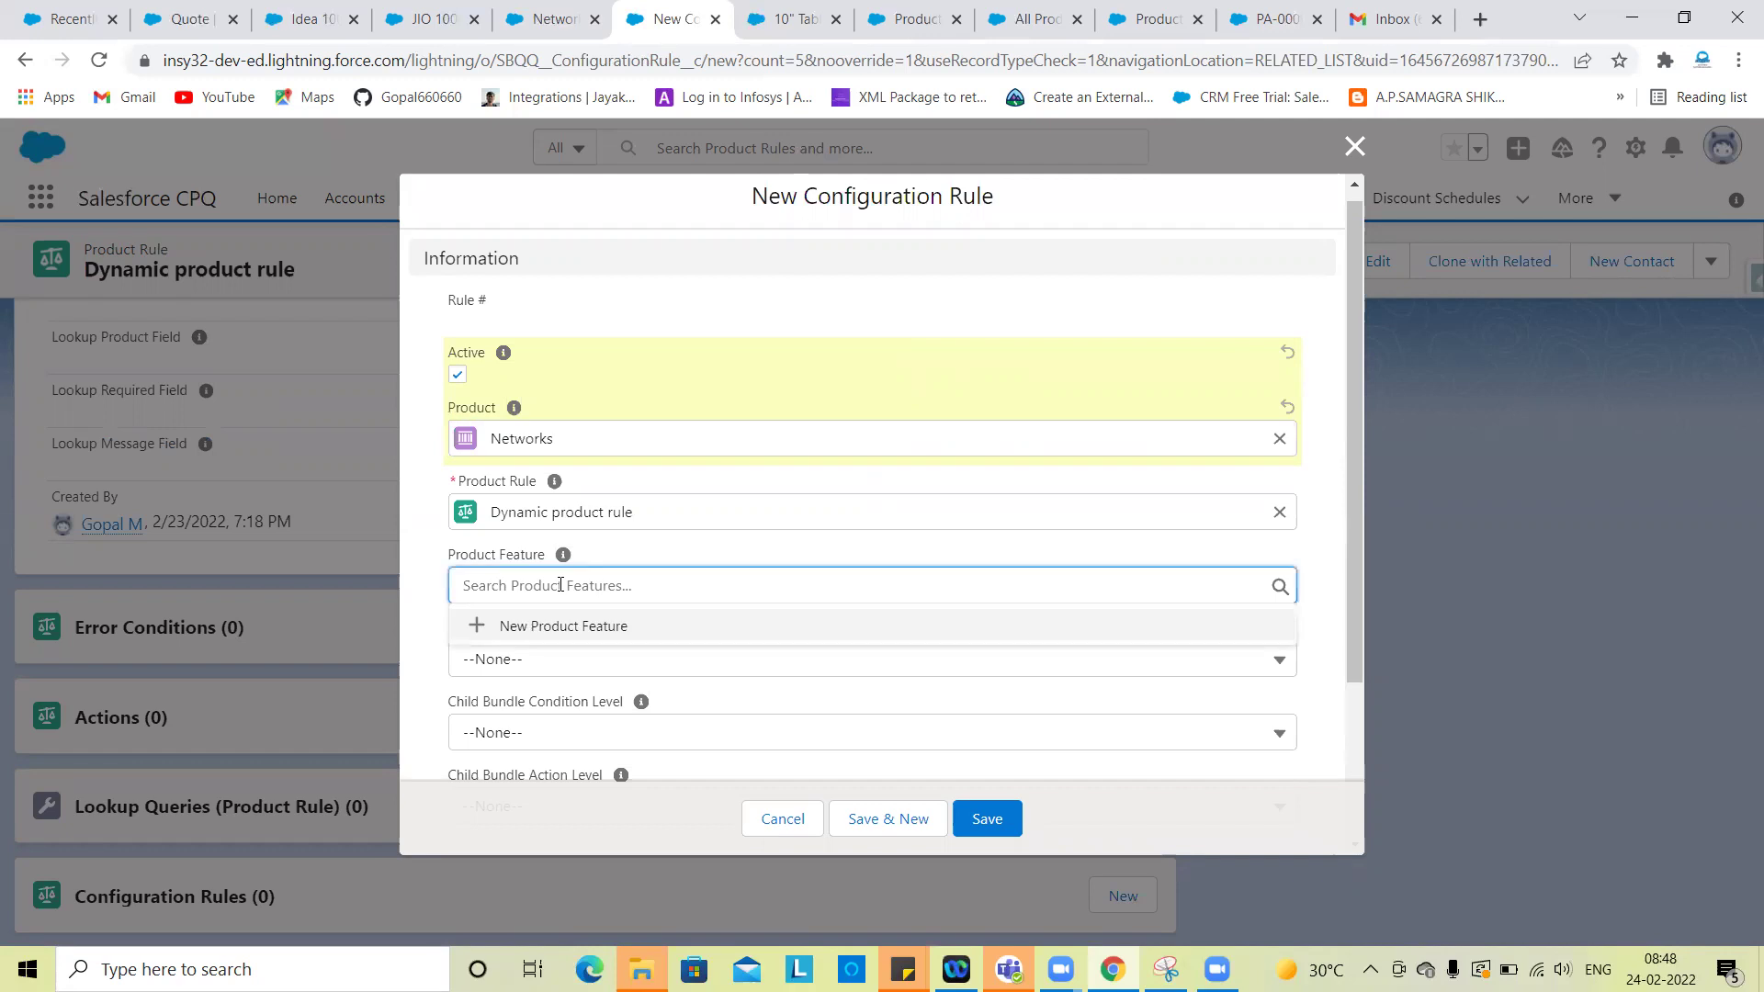
text(Dynami)
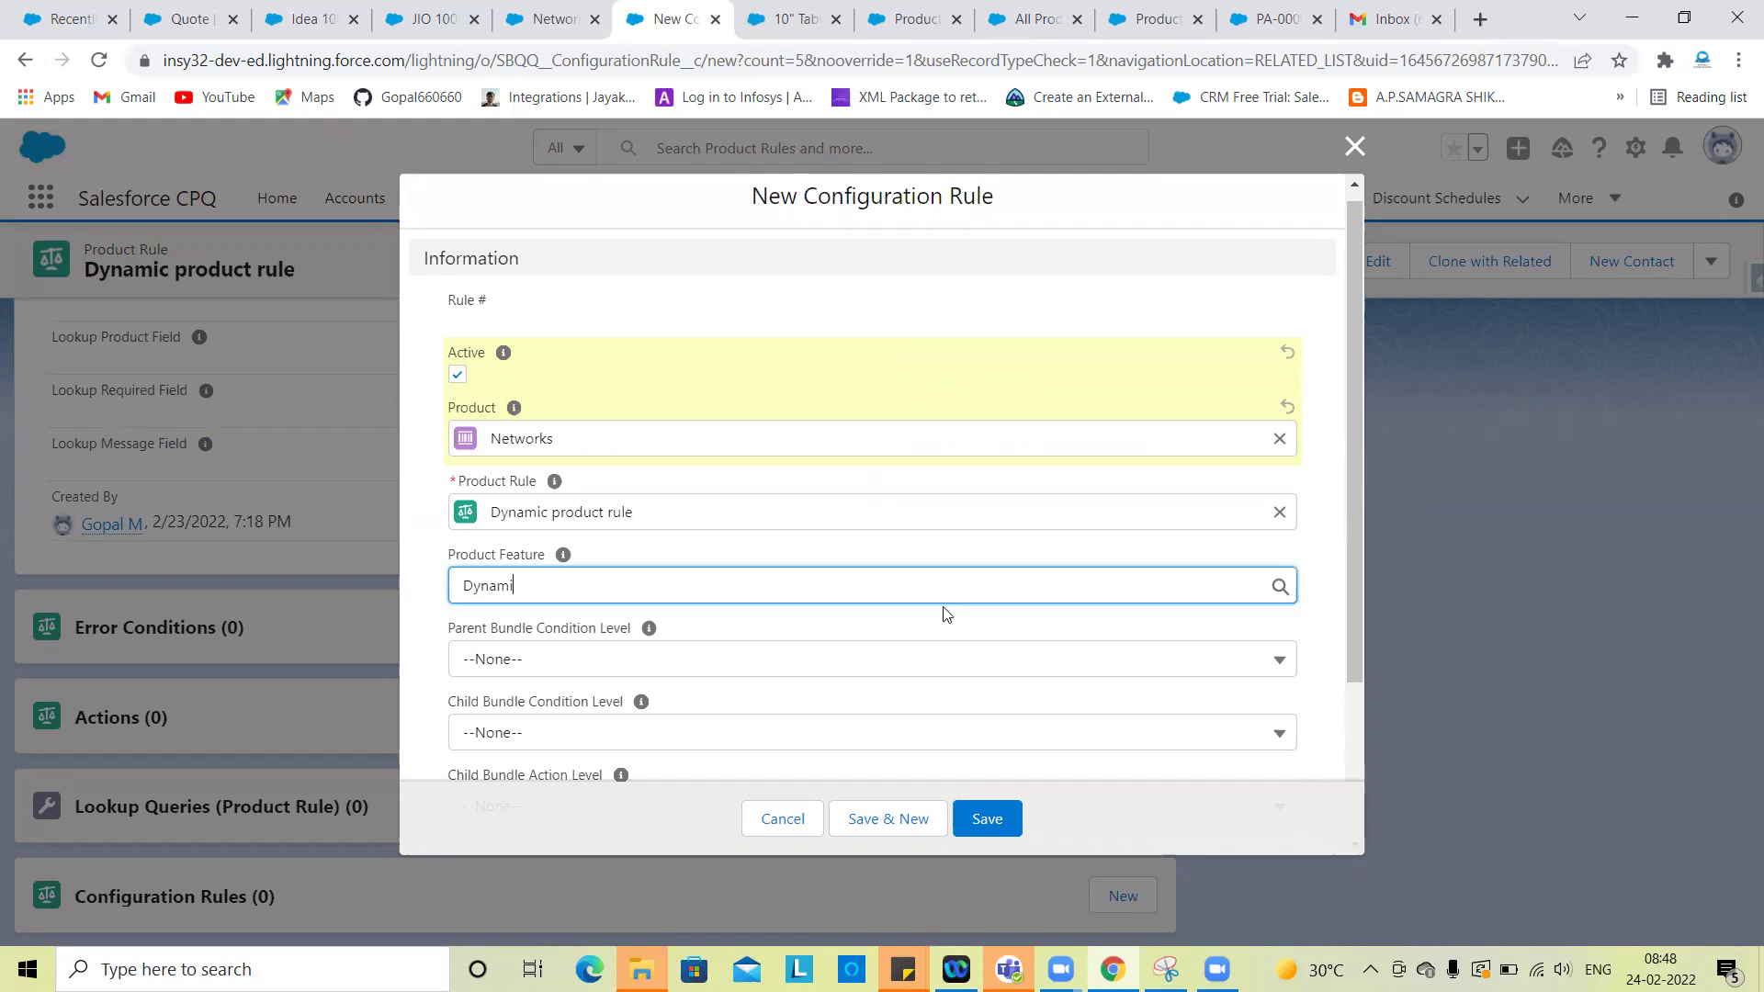
key(BackSpace)
key(BackSpace)
key(BackSpace)
key(BackSpace)
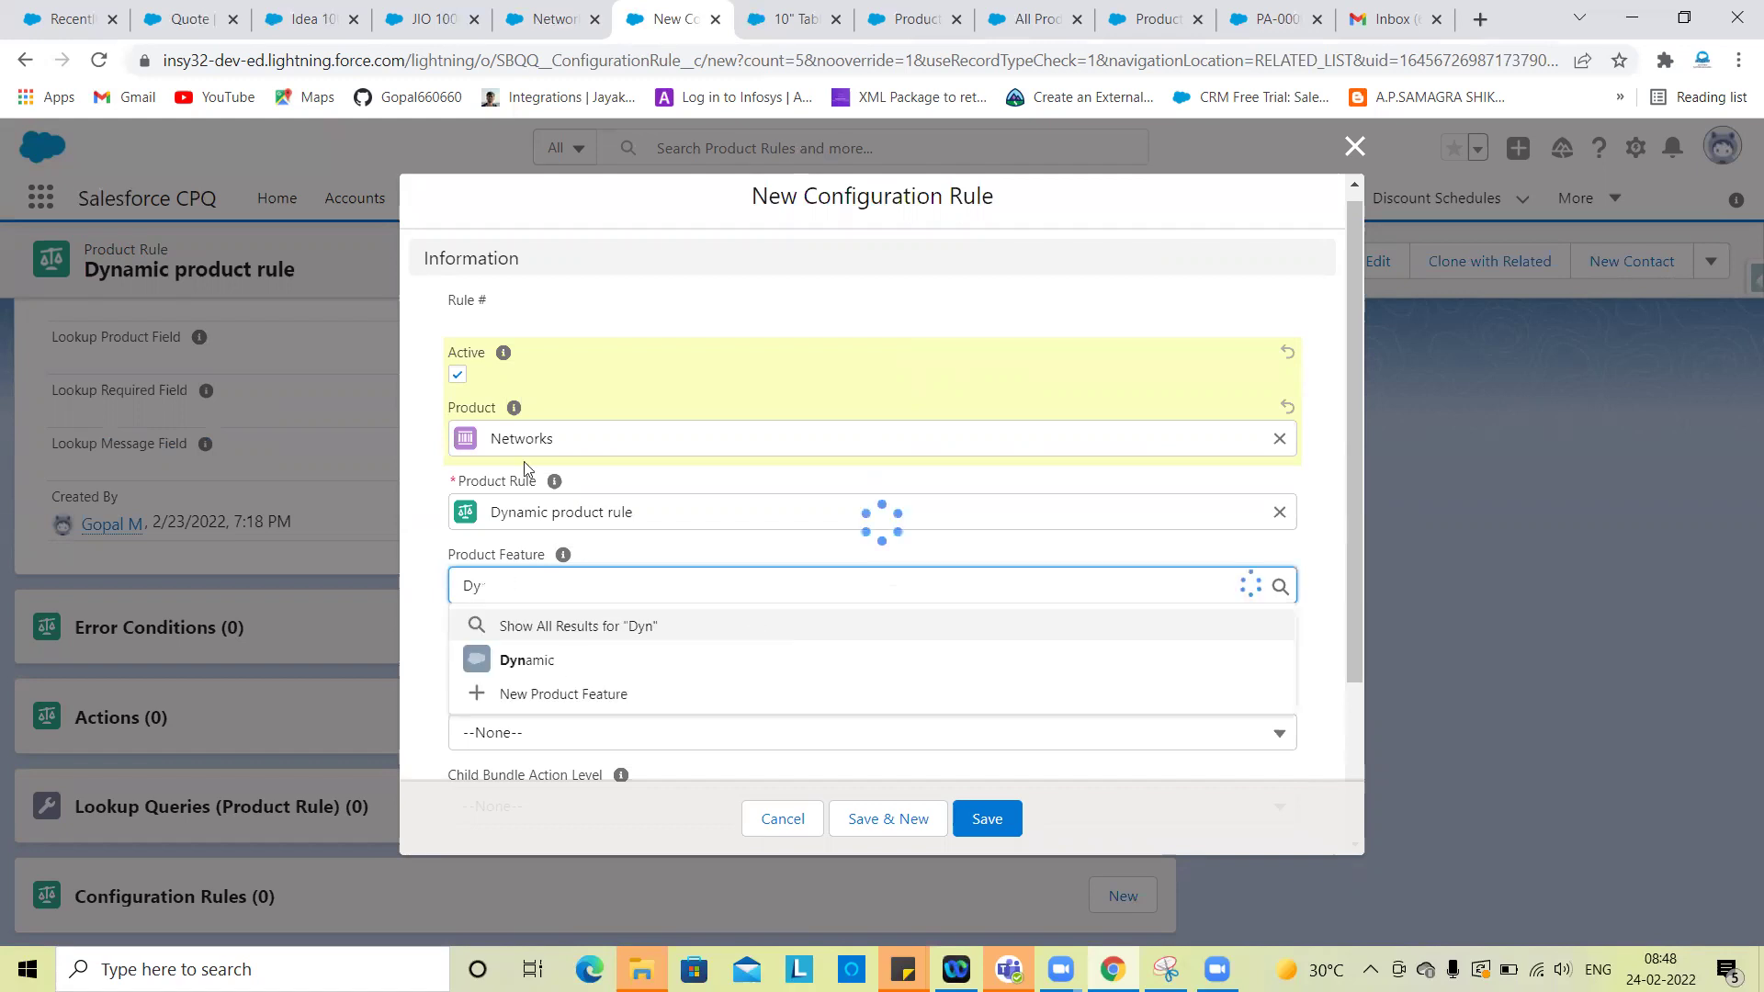
click(563, 694)
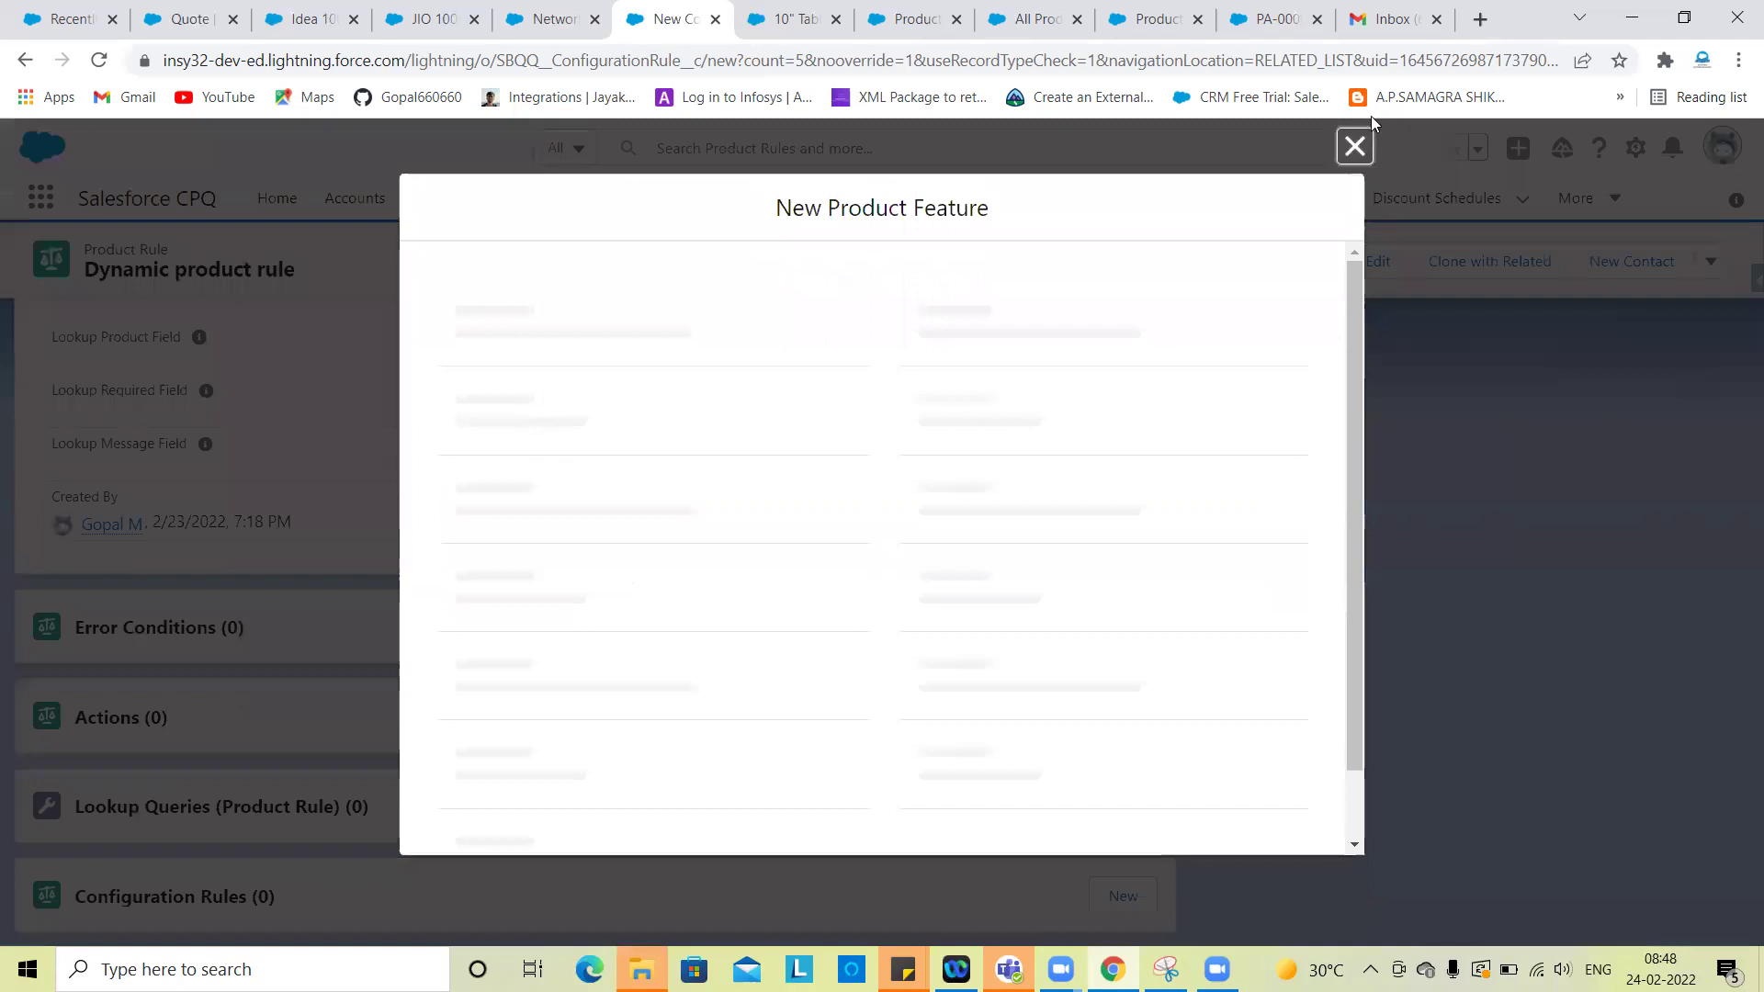
click(1355, 146)
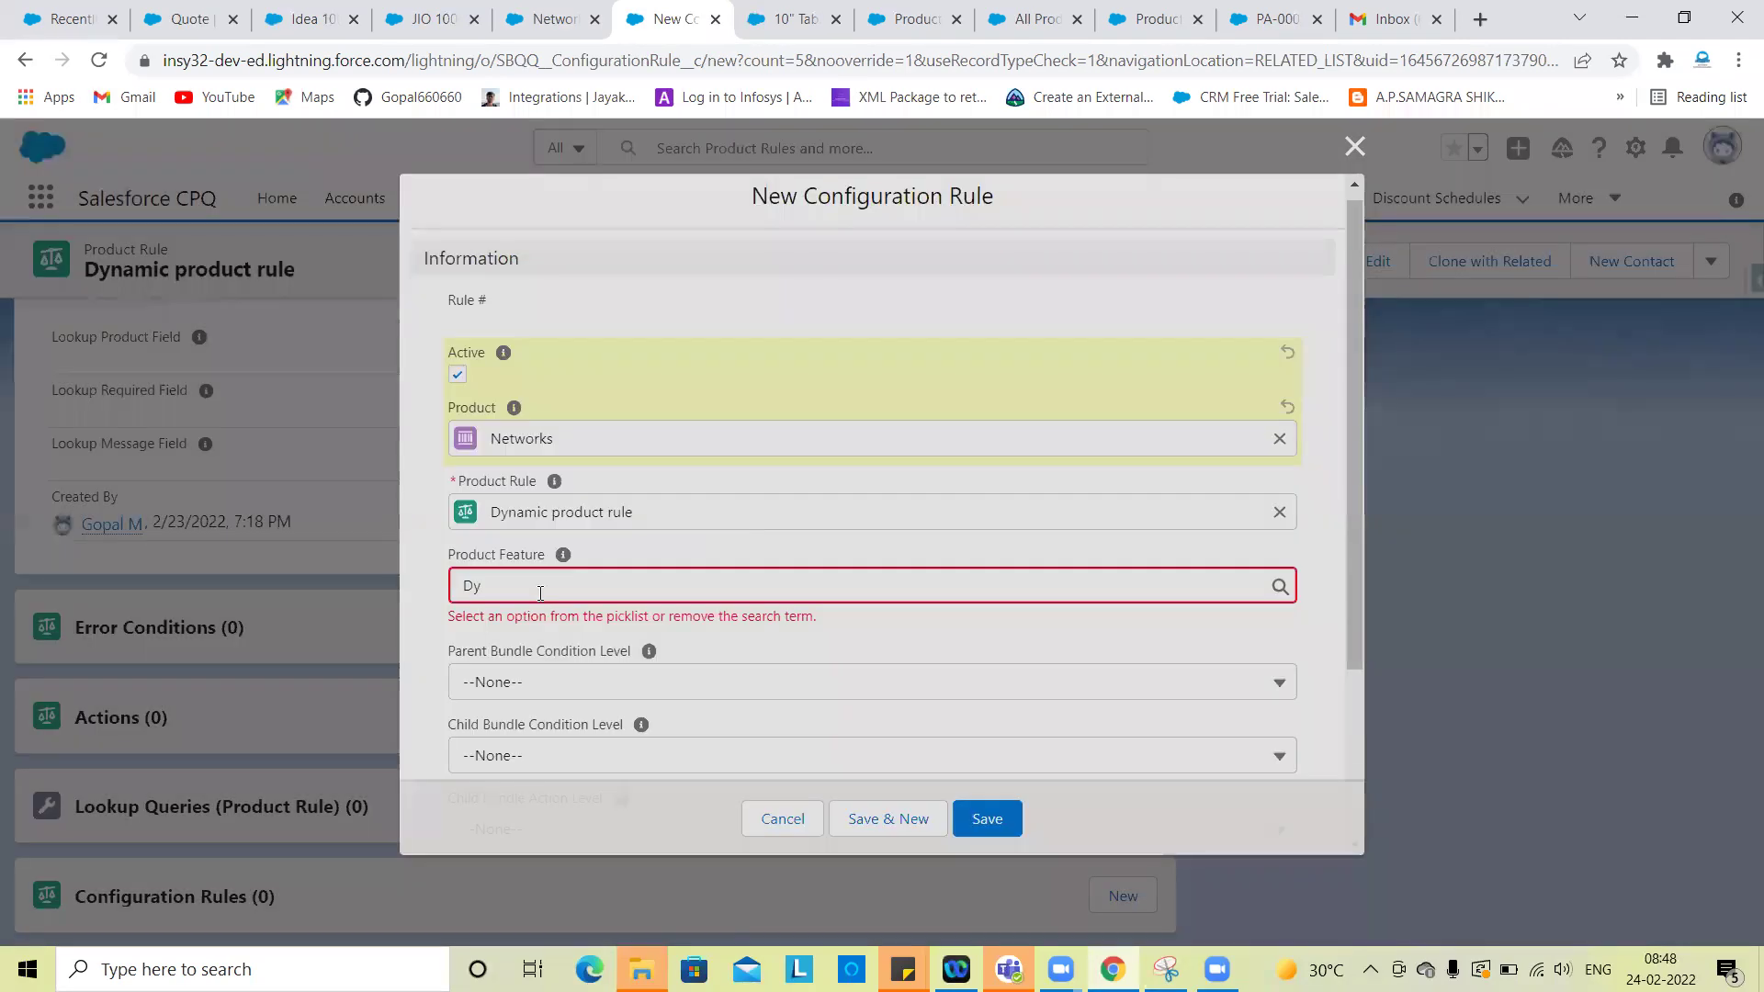
click(706, 593)
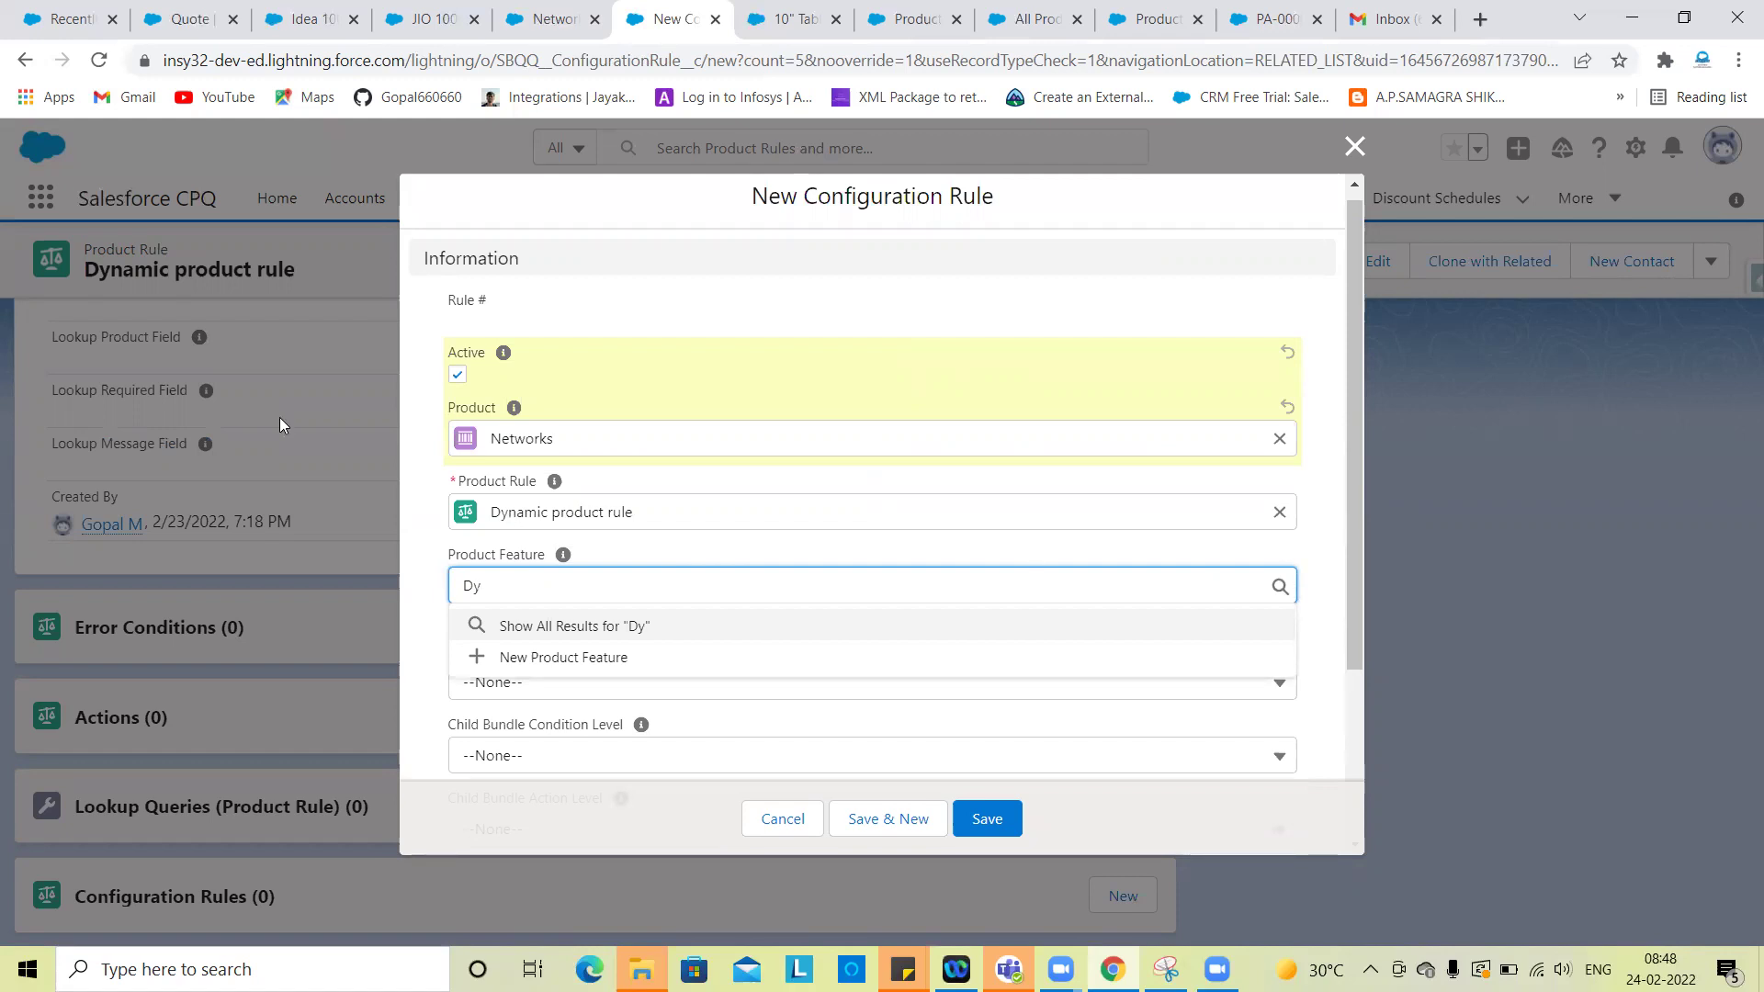
key(Return)
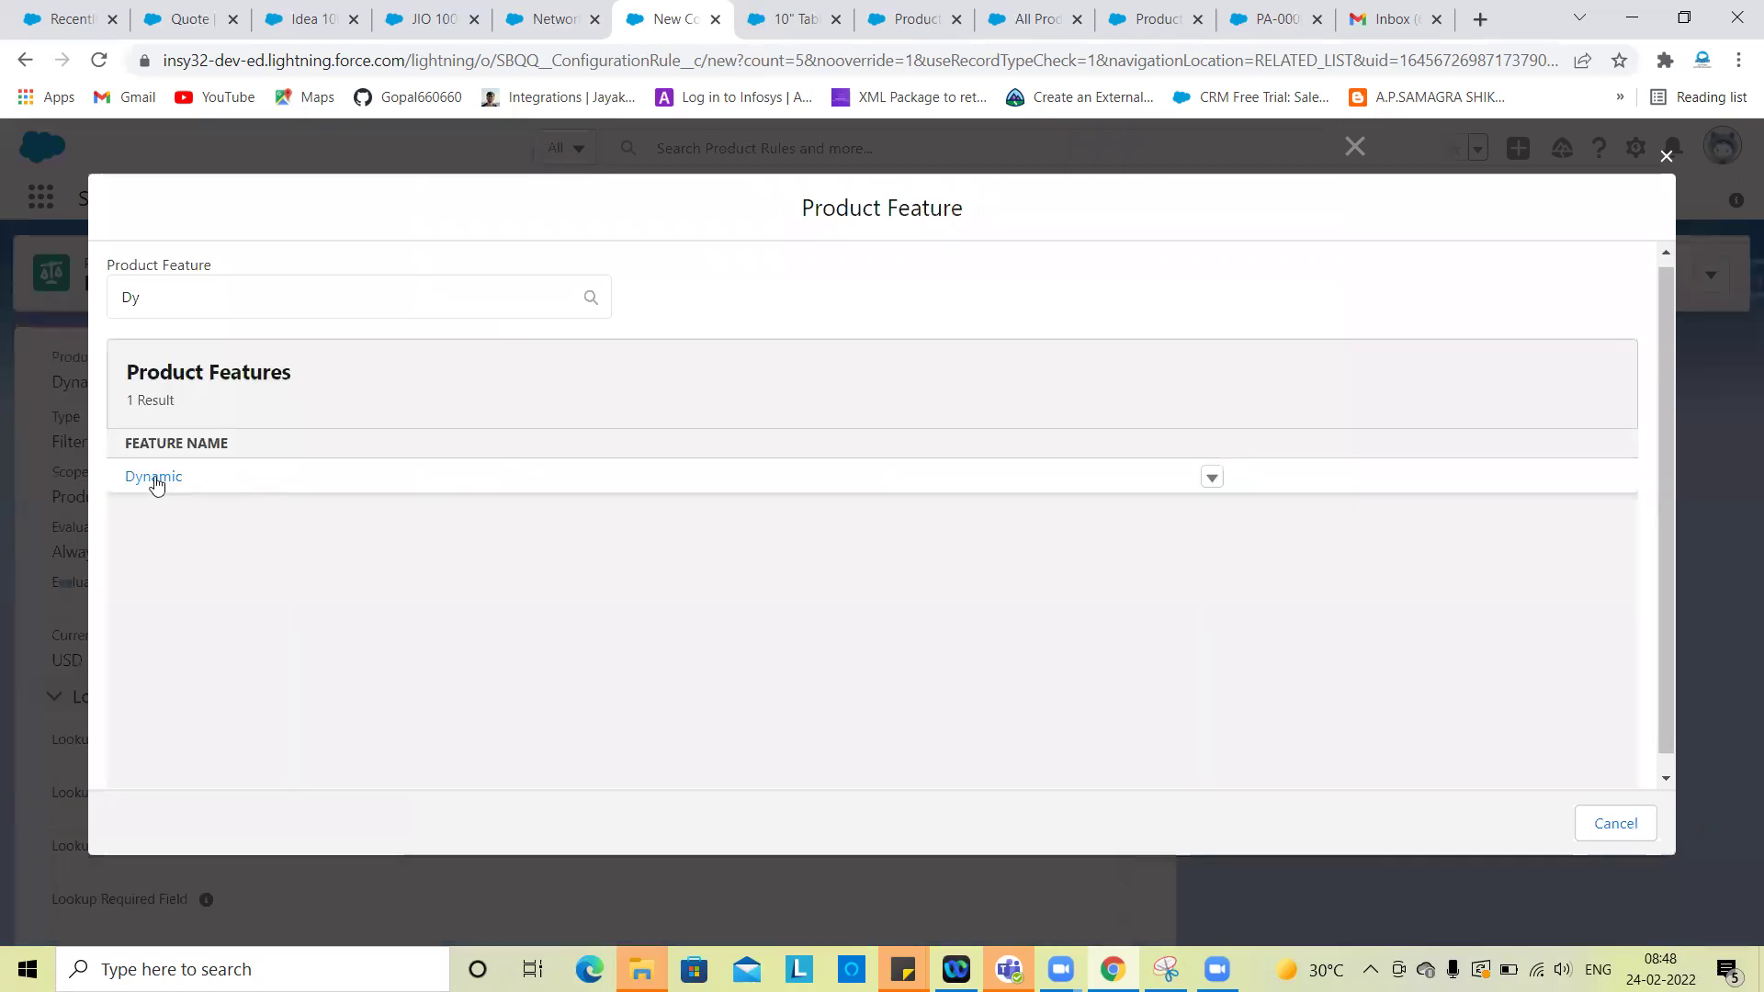
click(156, 484)
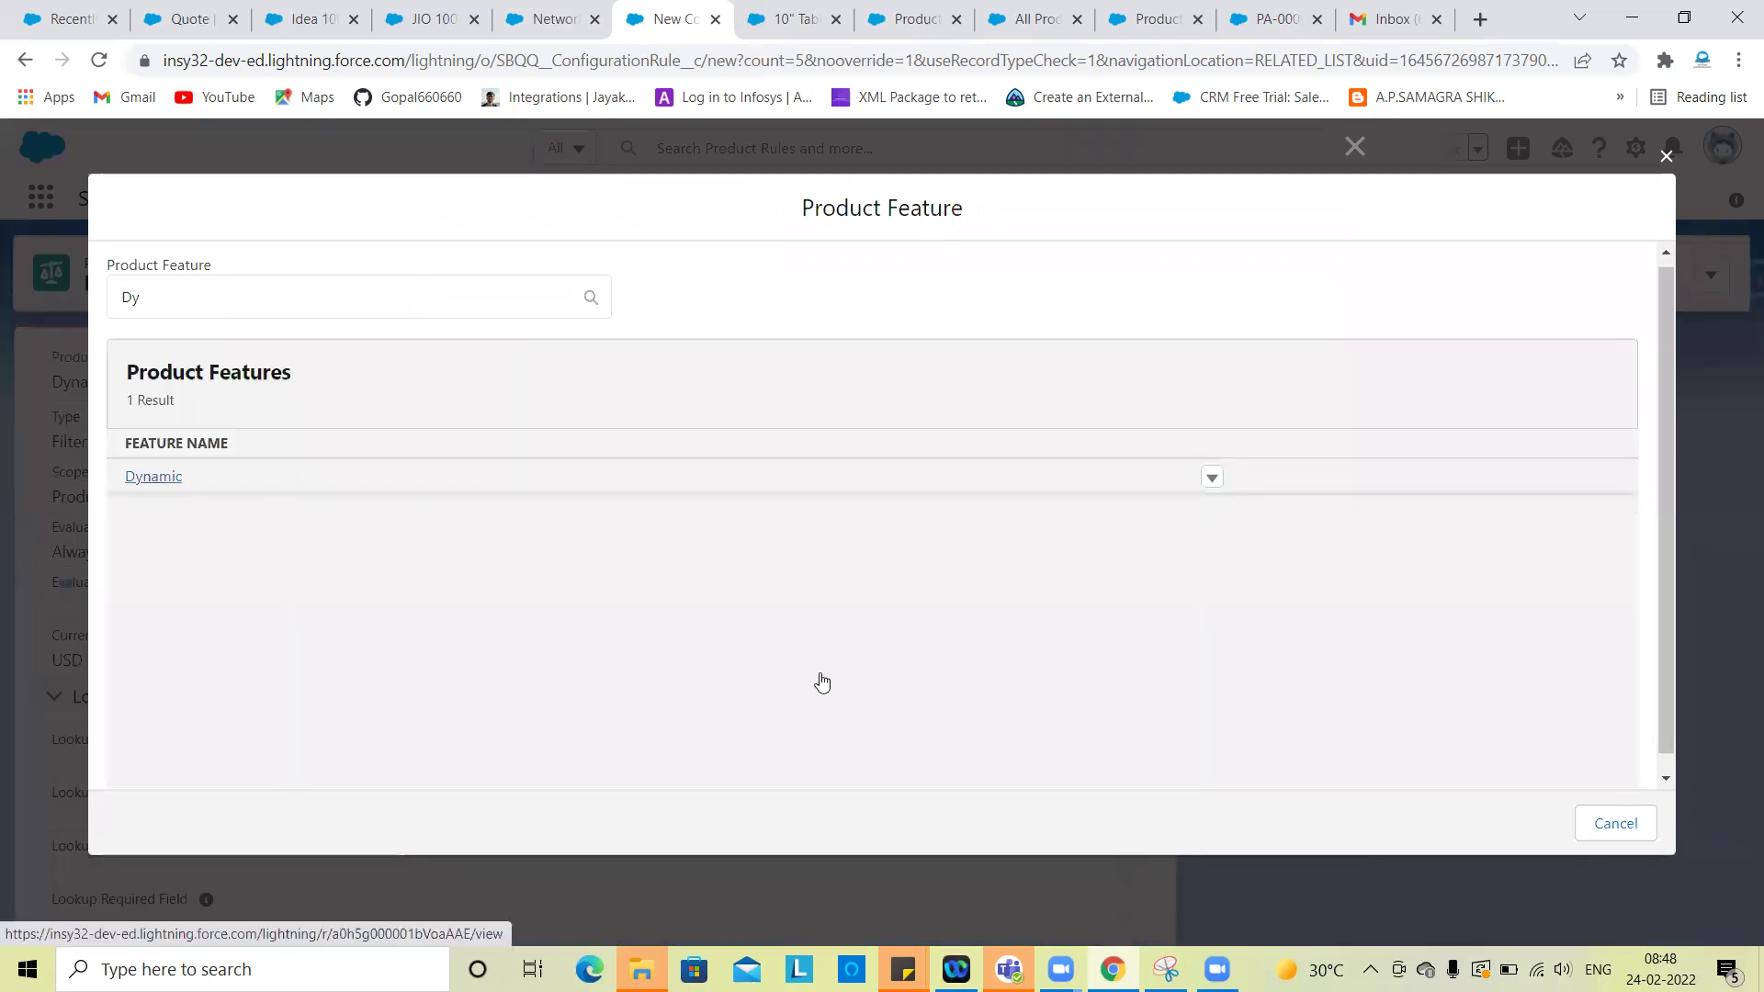
click(973, 818)
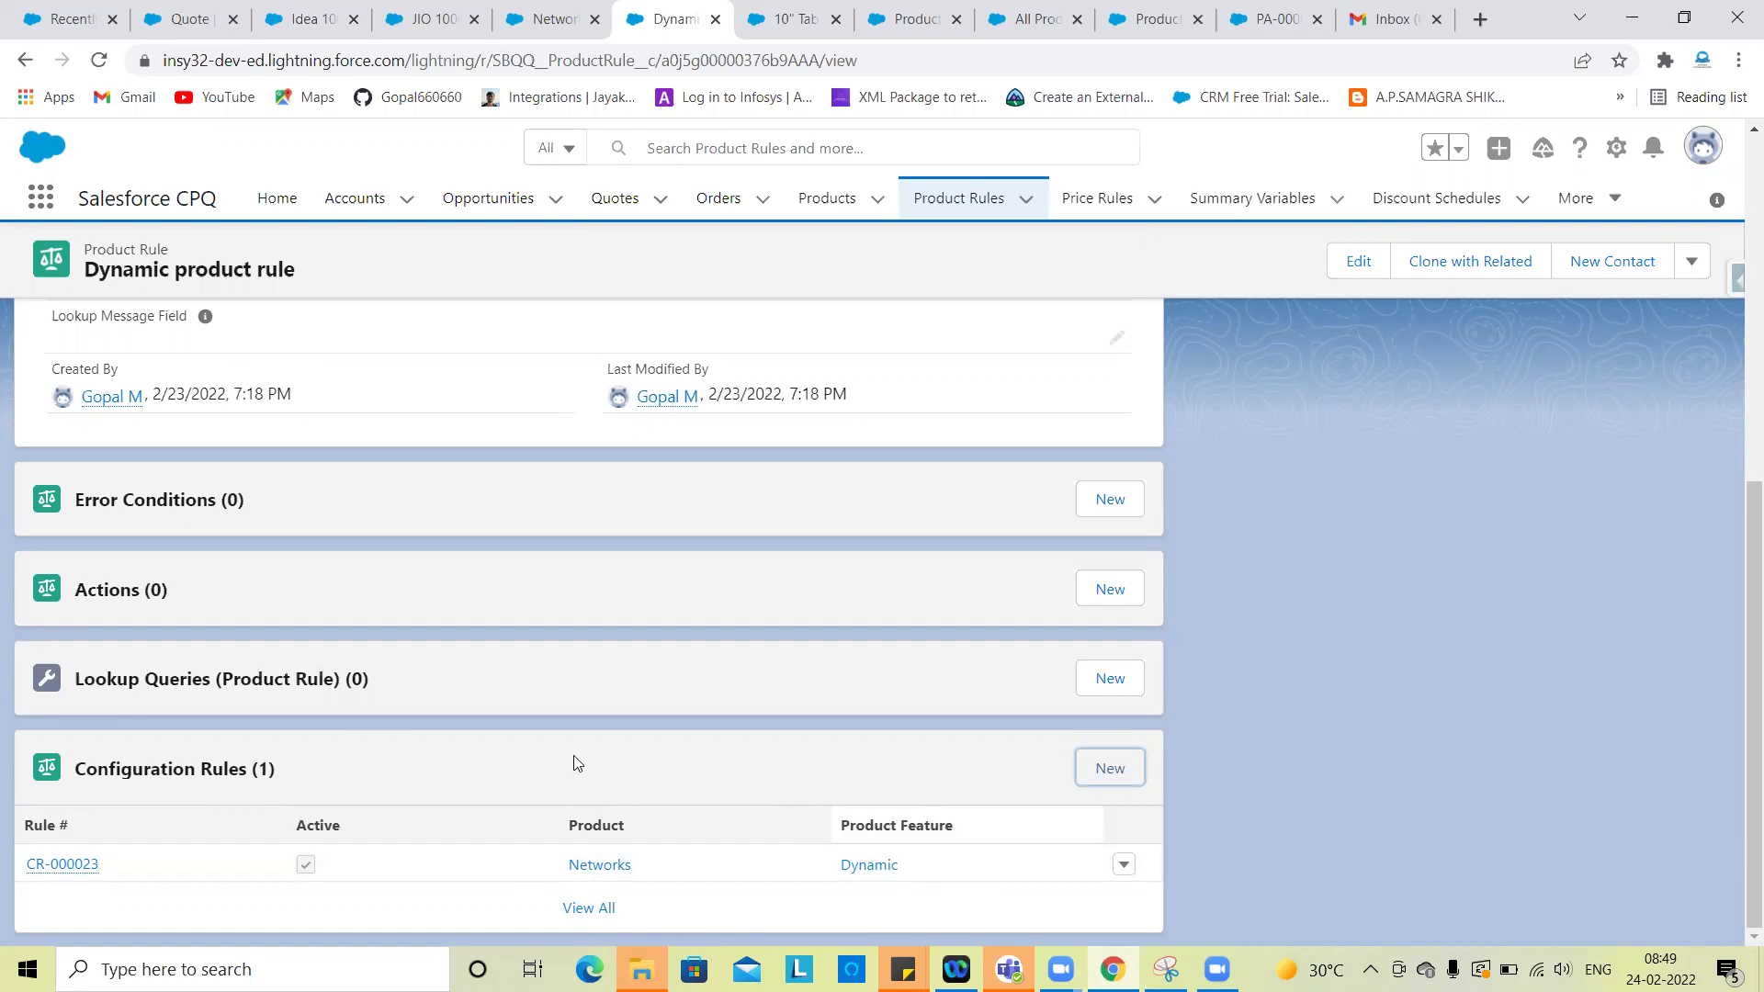
scroll(573, 755, up, 4)
scroll(673, 663, up, 3)
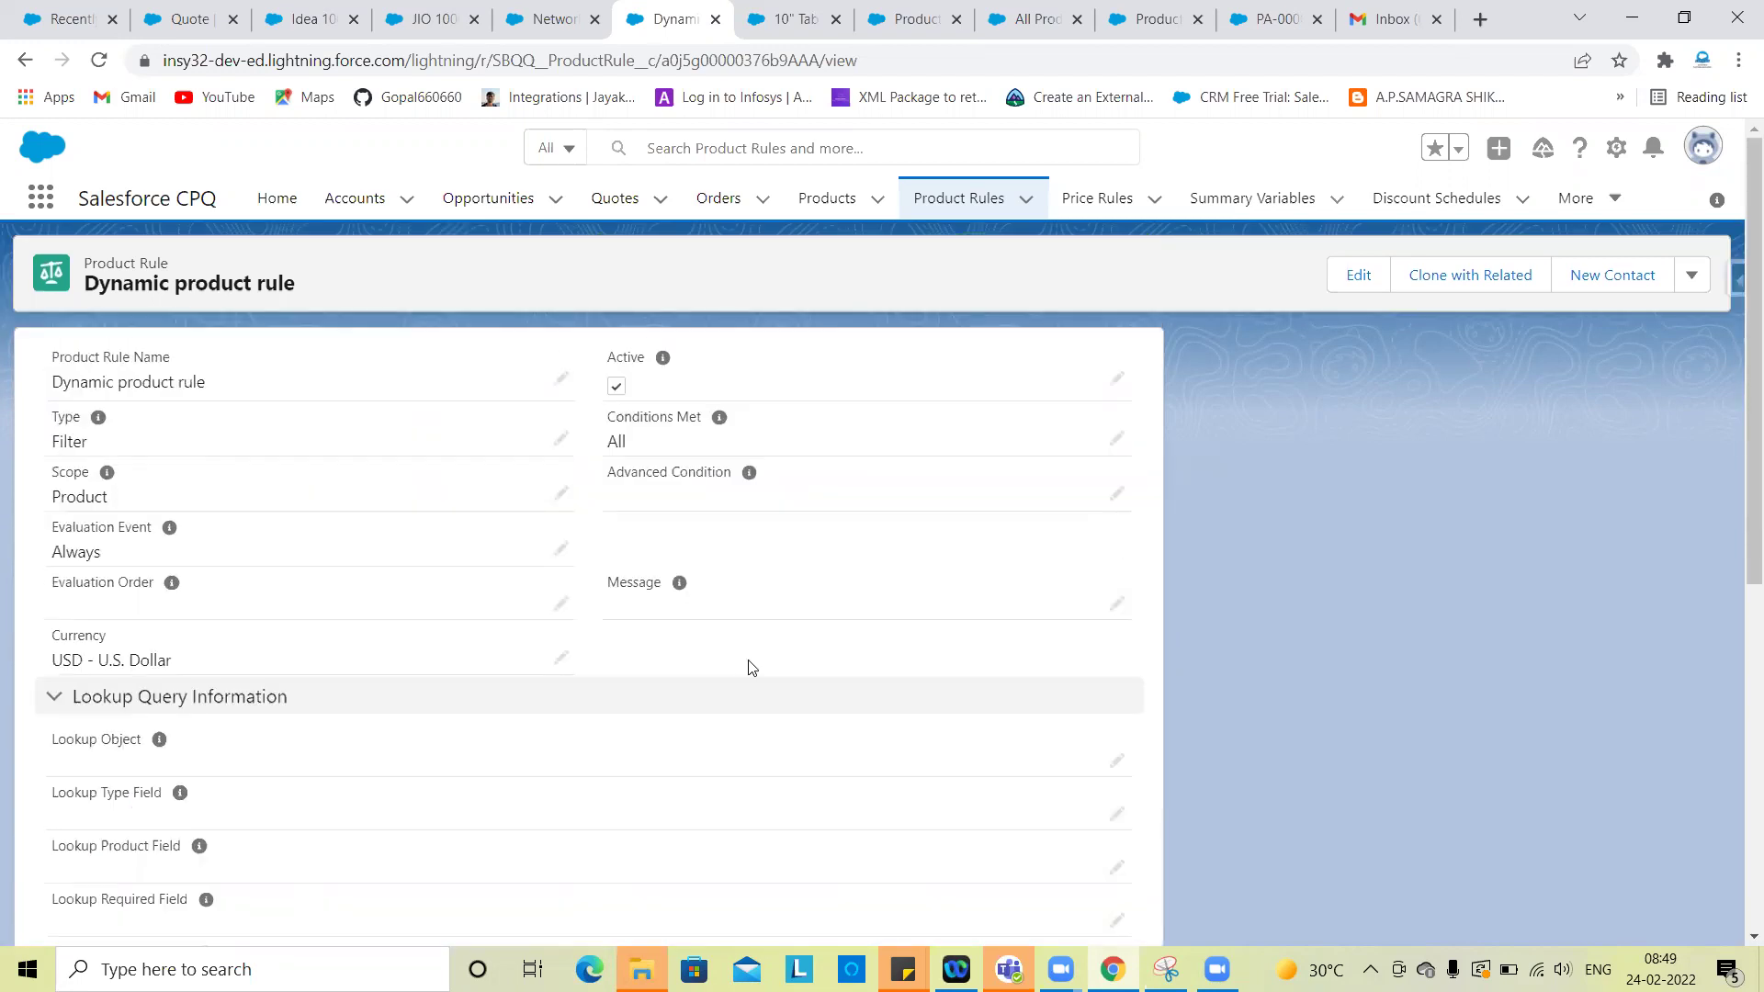
scroll(748, 669, down, 7)
scroll(510, 661, up, 7)
scroll(484, 625, down, 7)
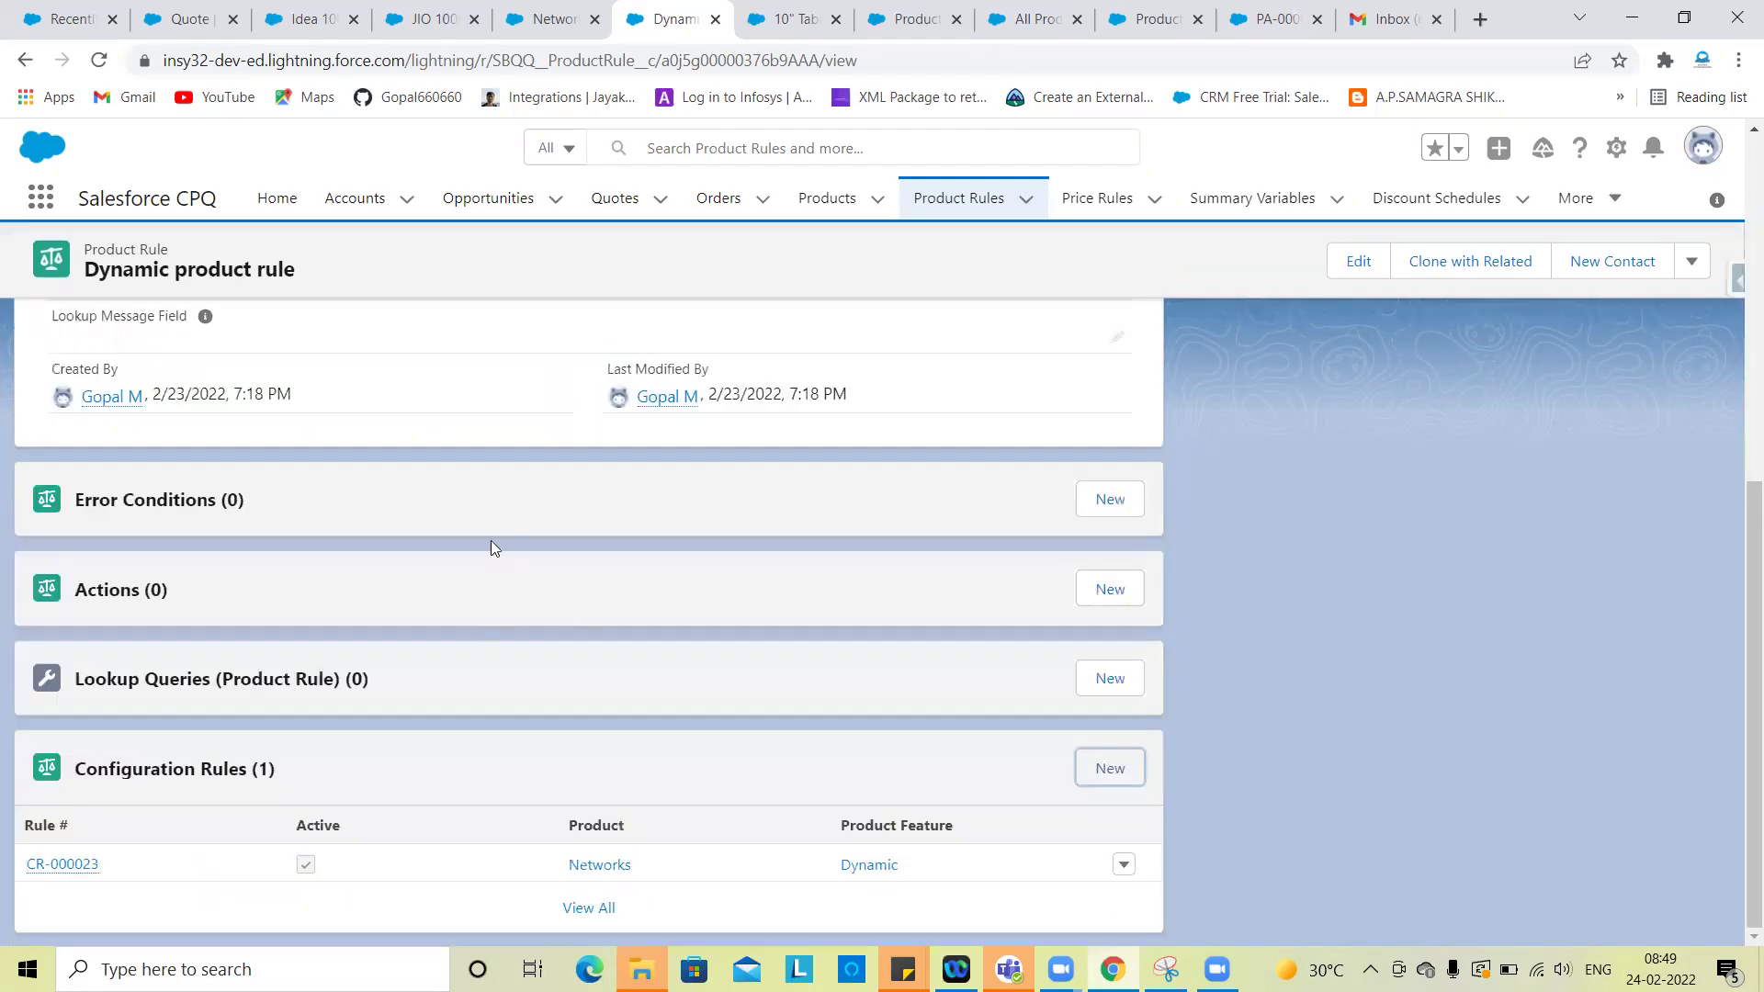
Step: Start a new product action for the rule with the type Default Filter and the product Networks
click(1107, 593)
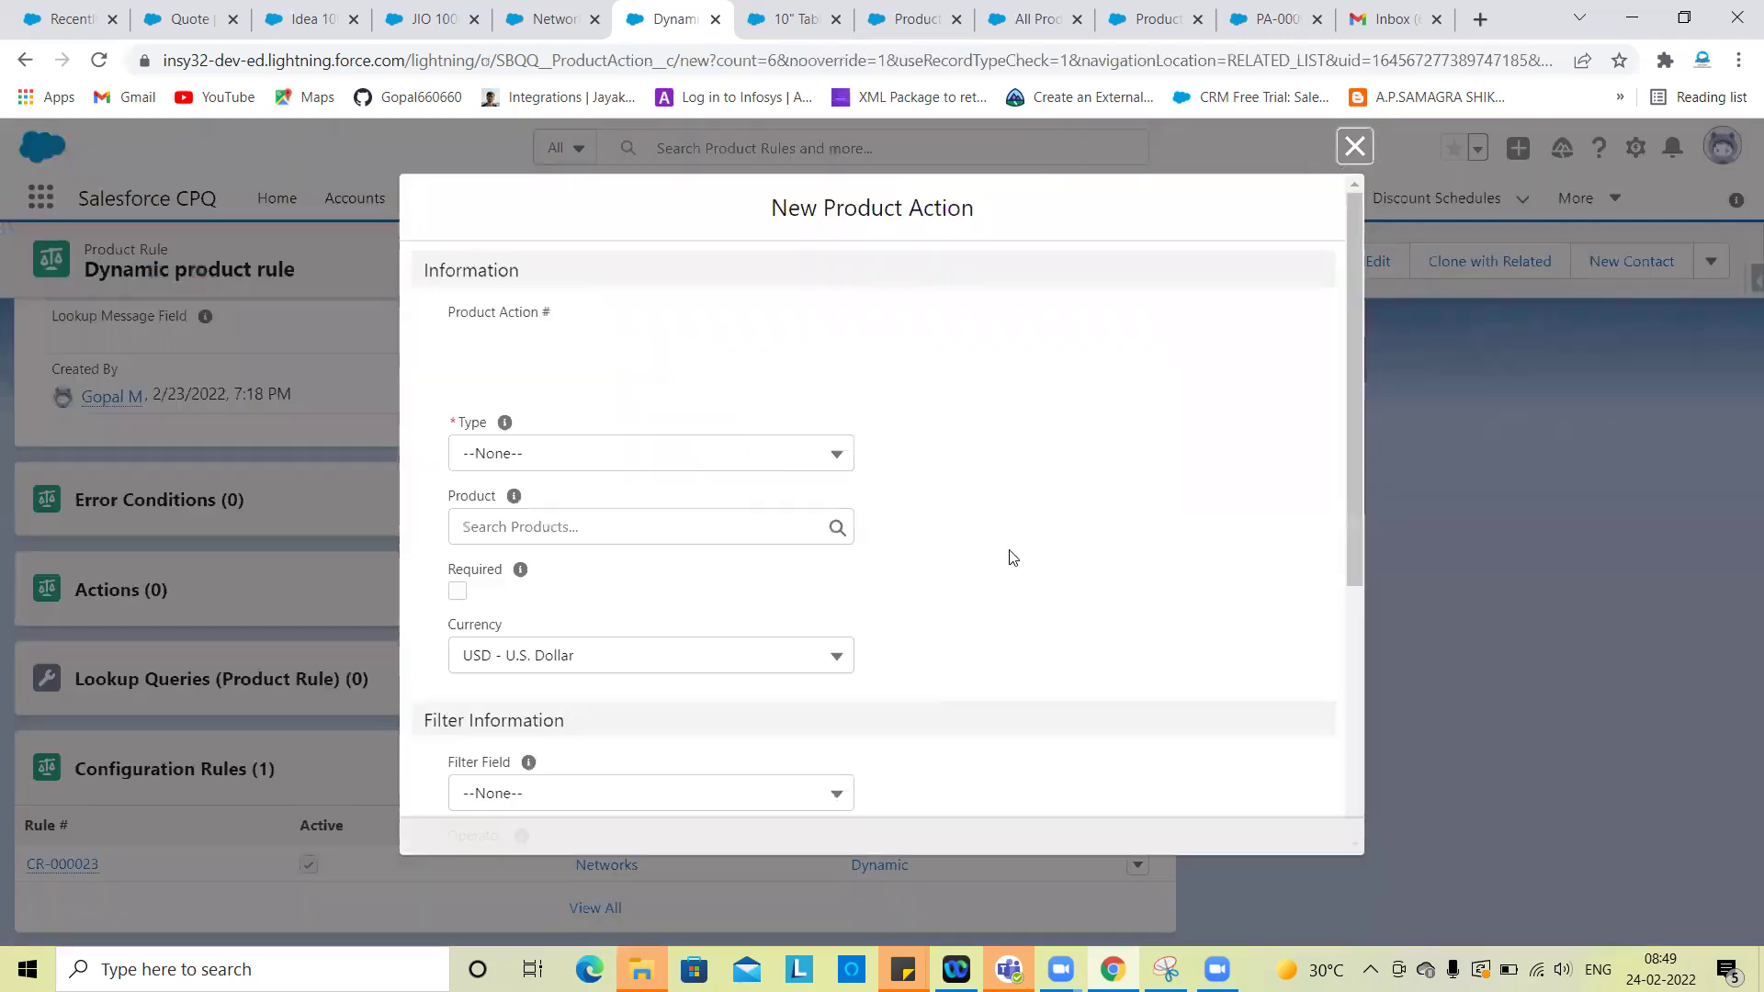
scroll(1012, 558, down, 1)
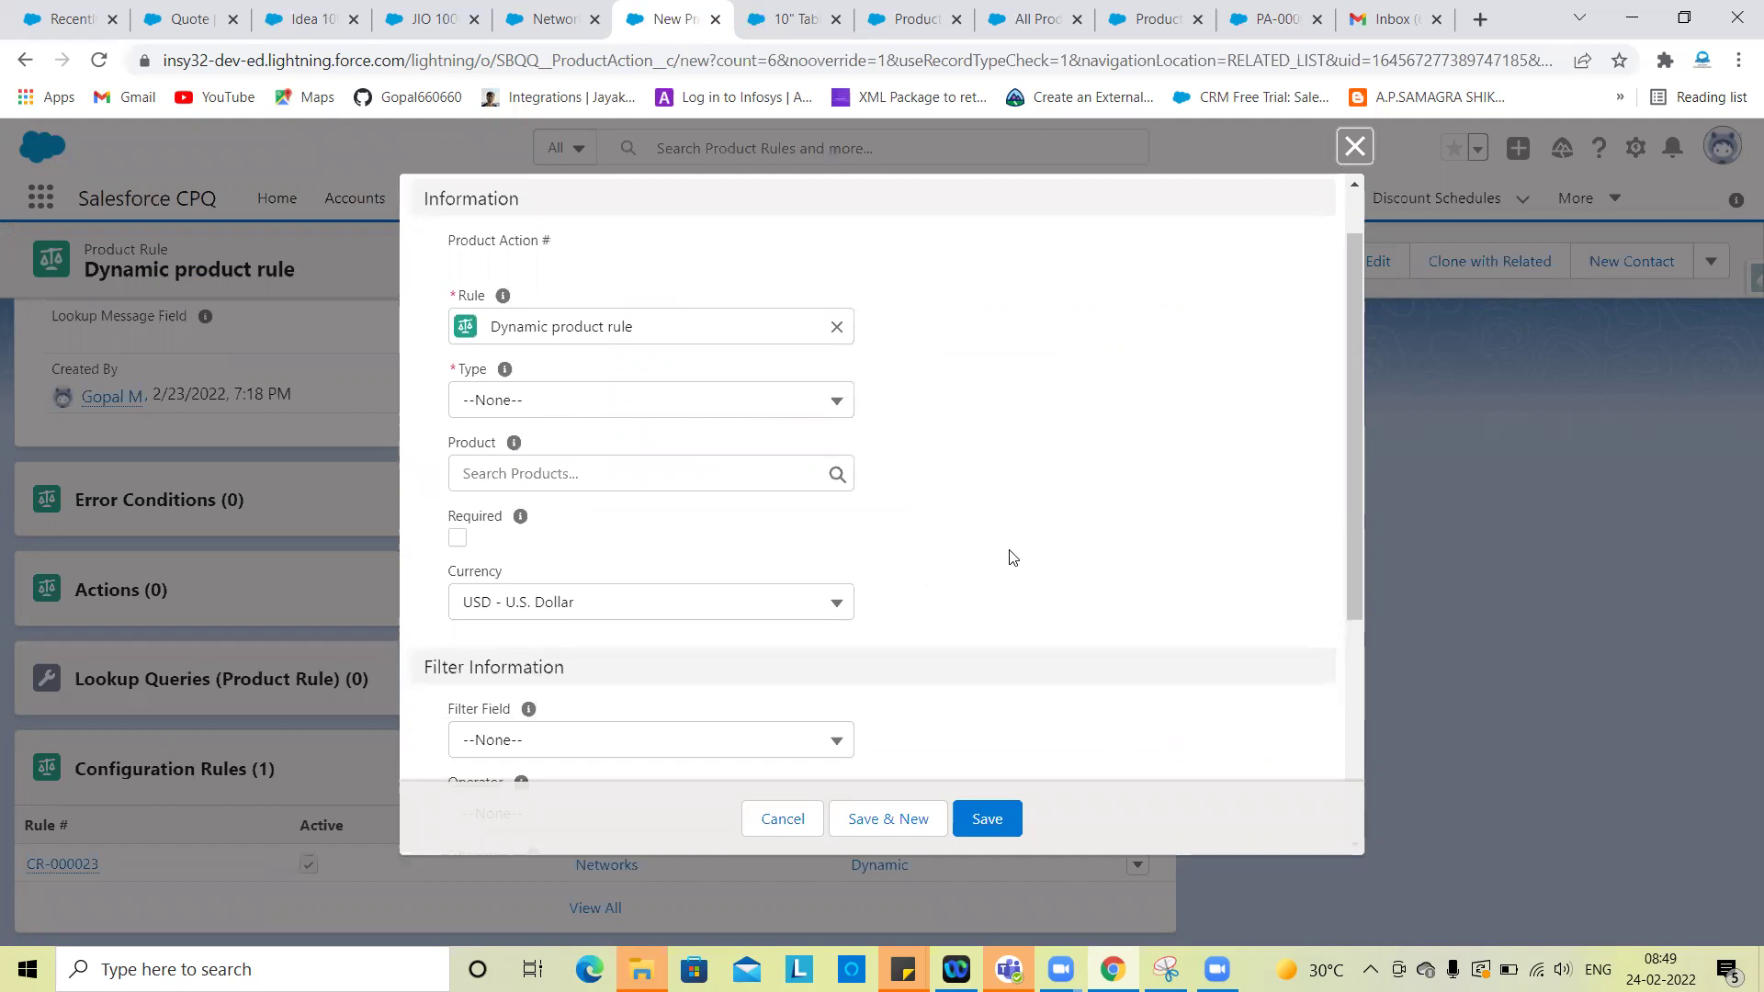
scroll(1008, 556, down, 3)
scroll(634, 494, up, 5)
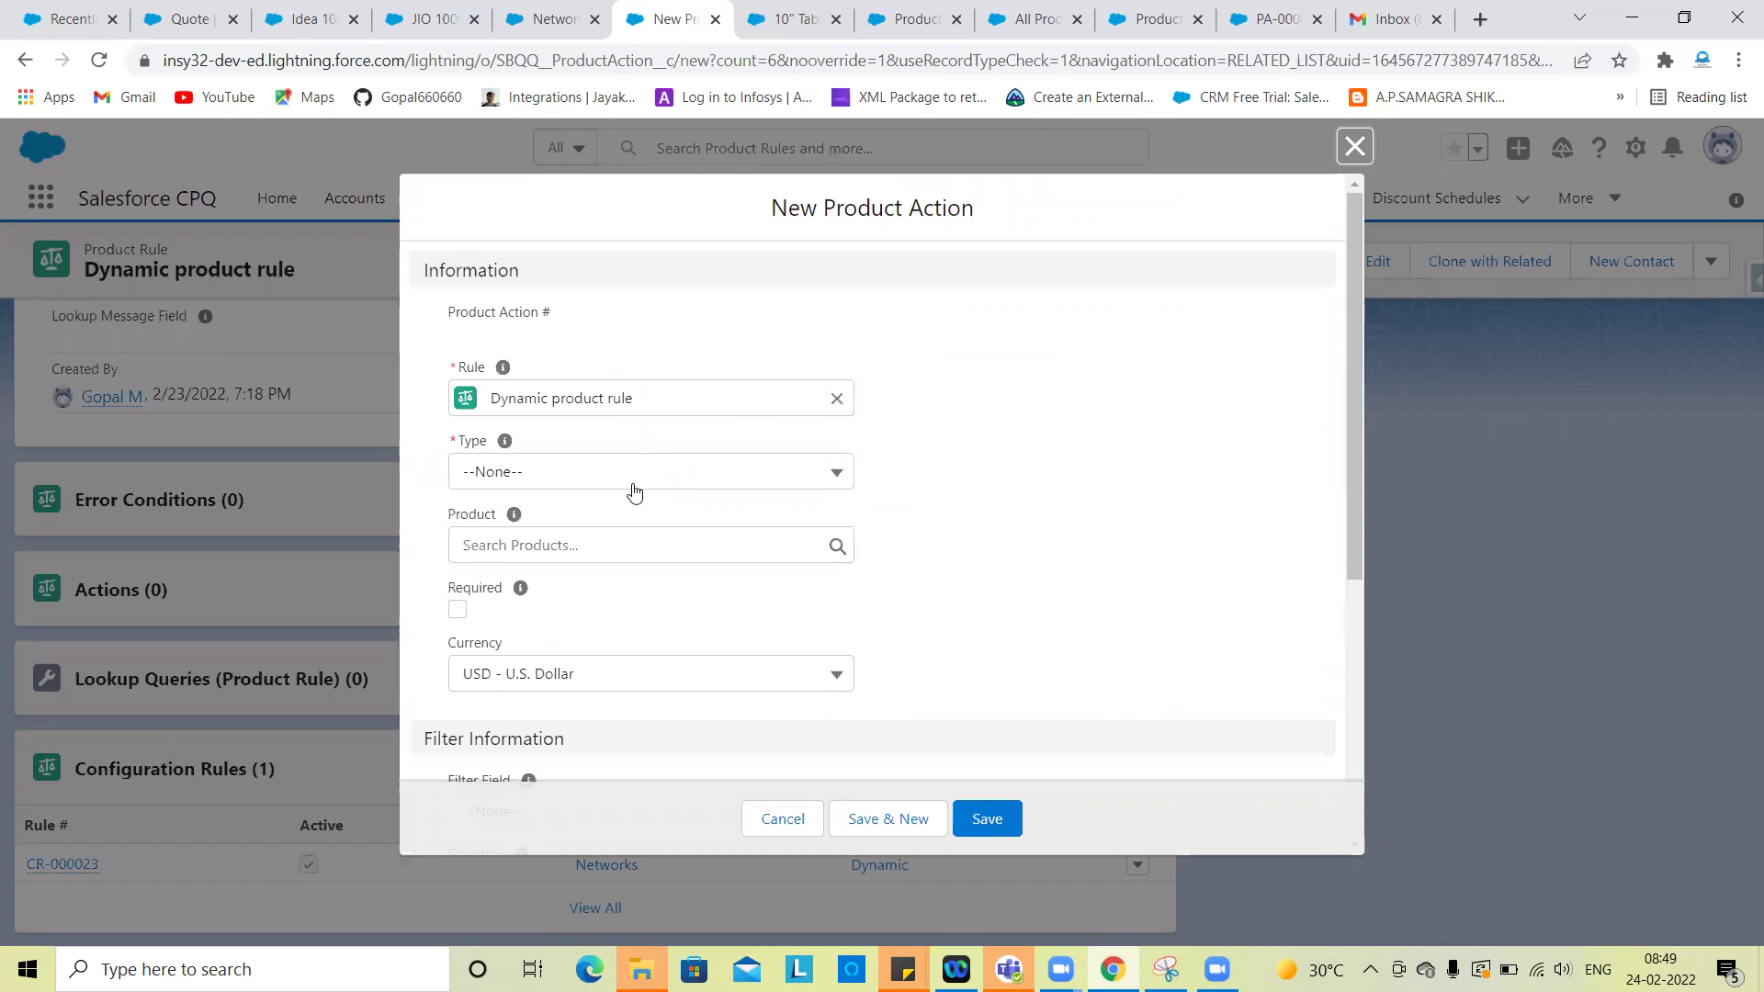
click(634, 493)
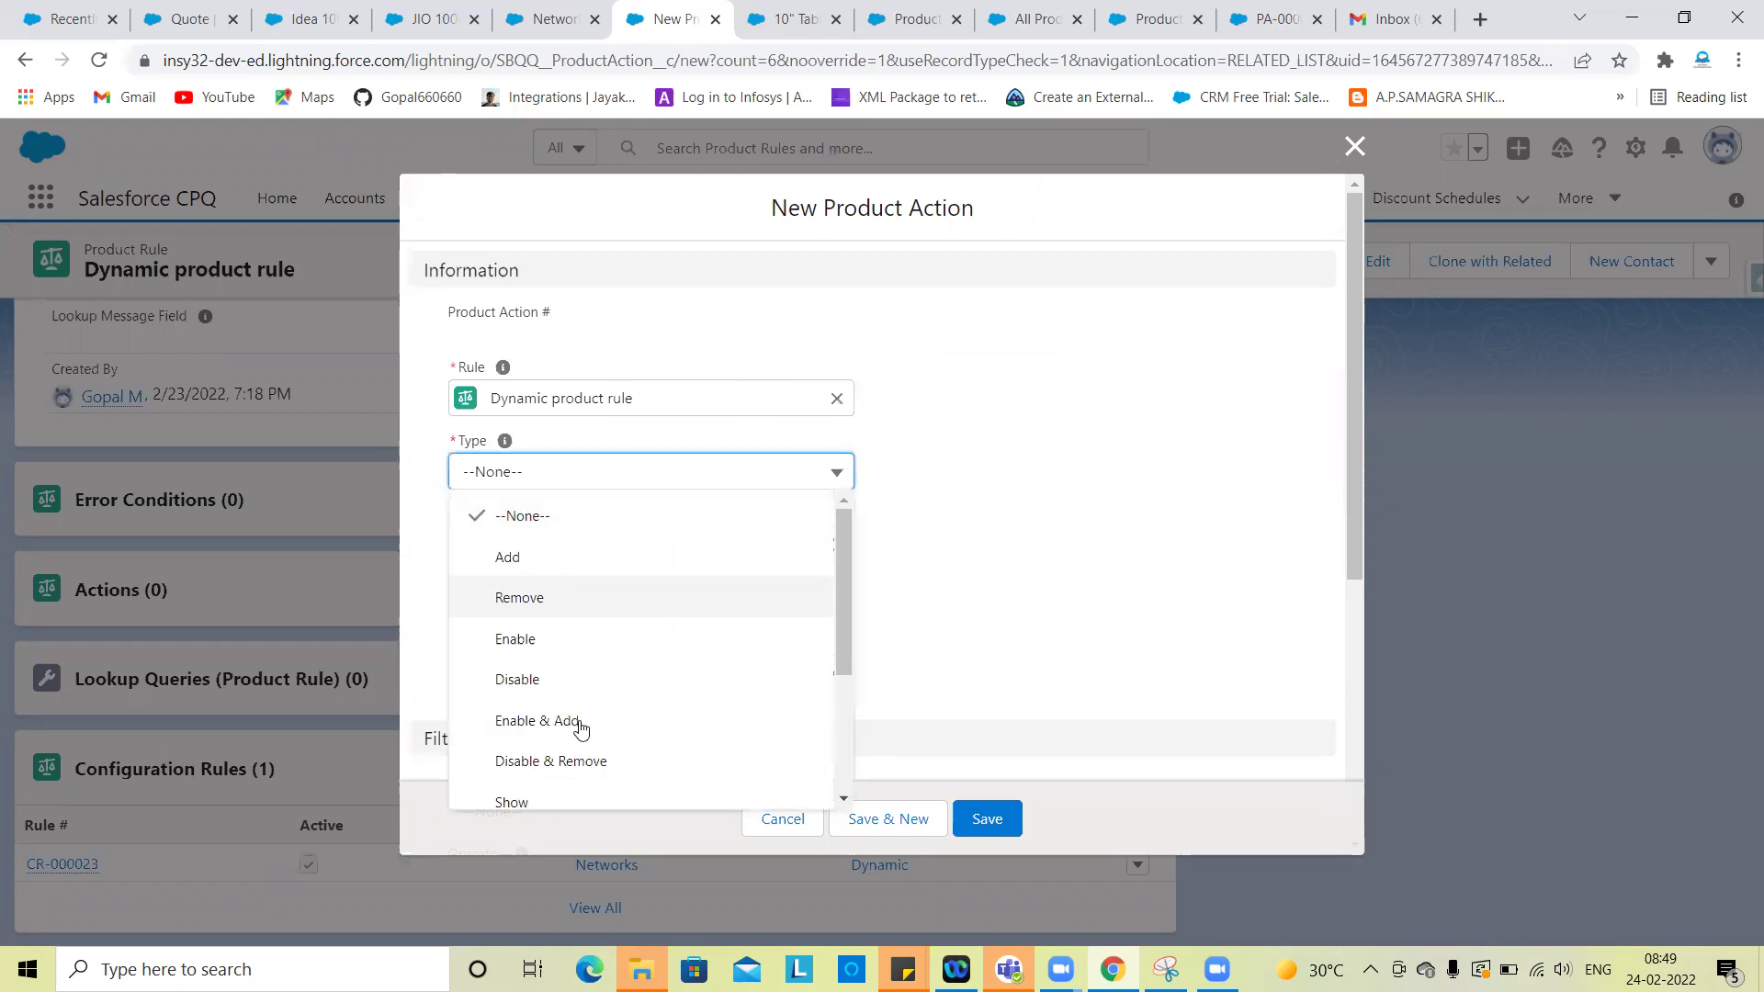
scroll(574, 735, down, 3)
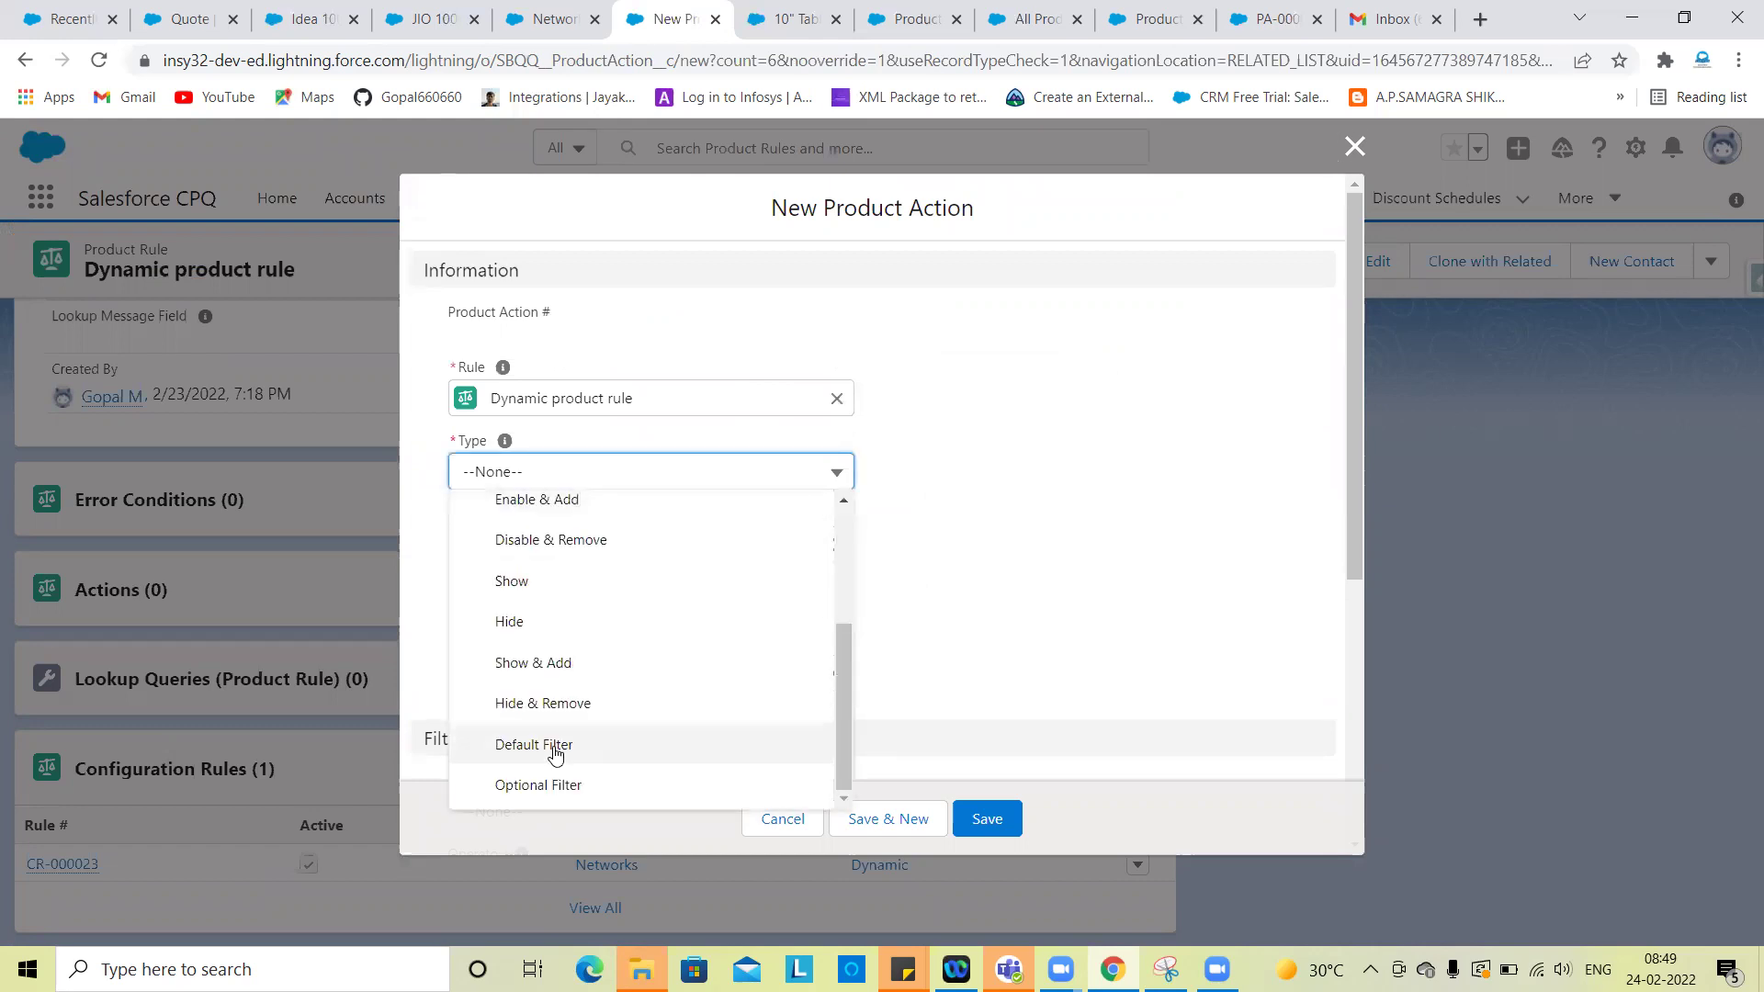
click(555, 748)
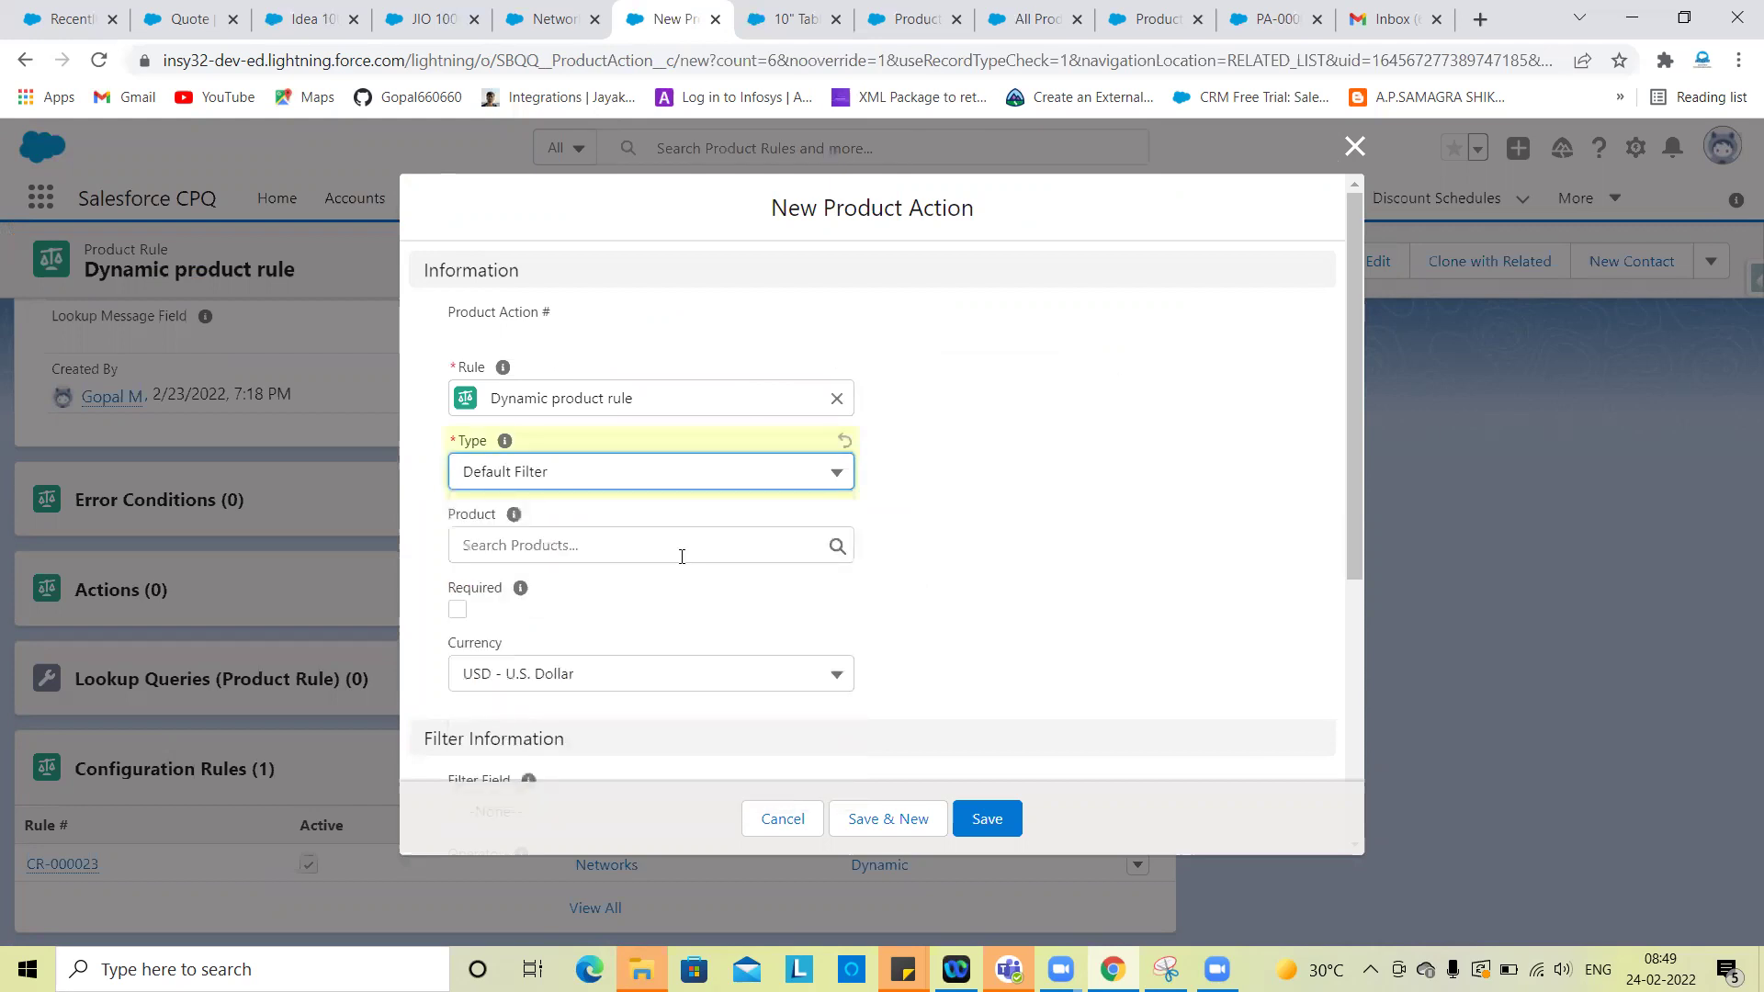
click(579, 558)
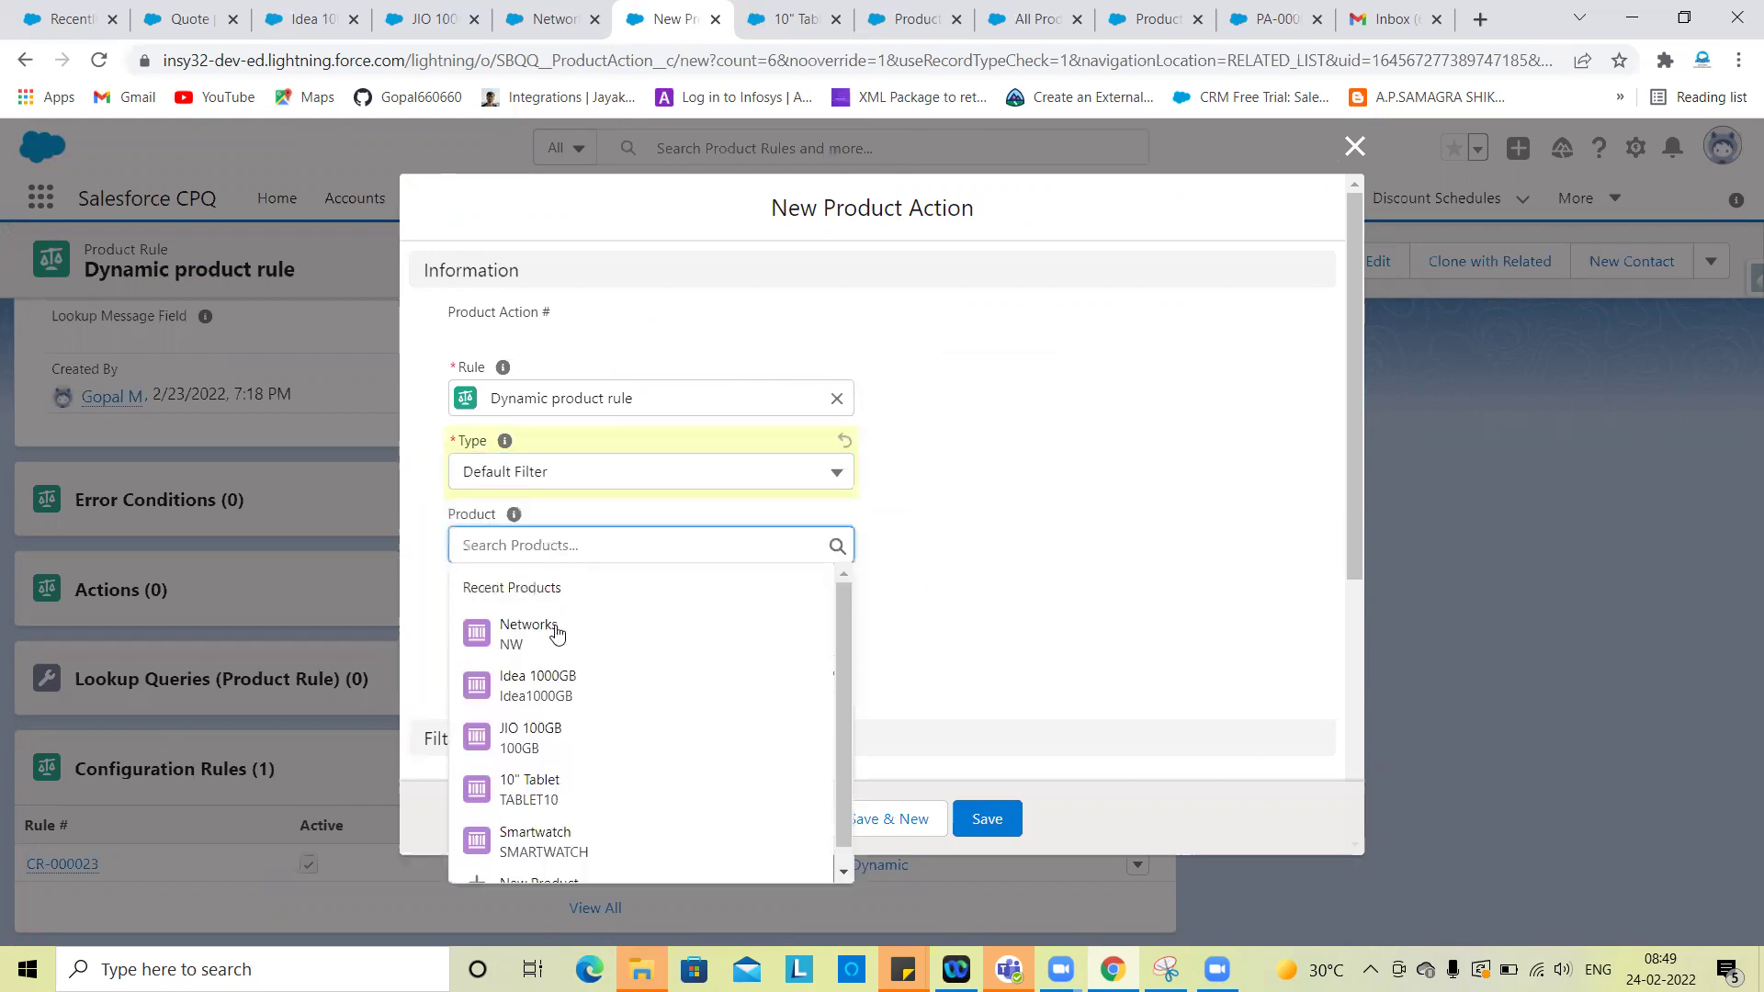
key(Return)
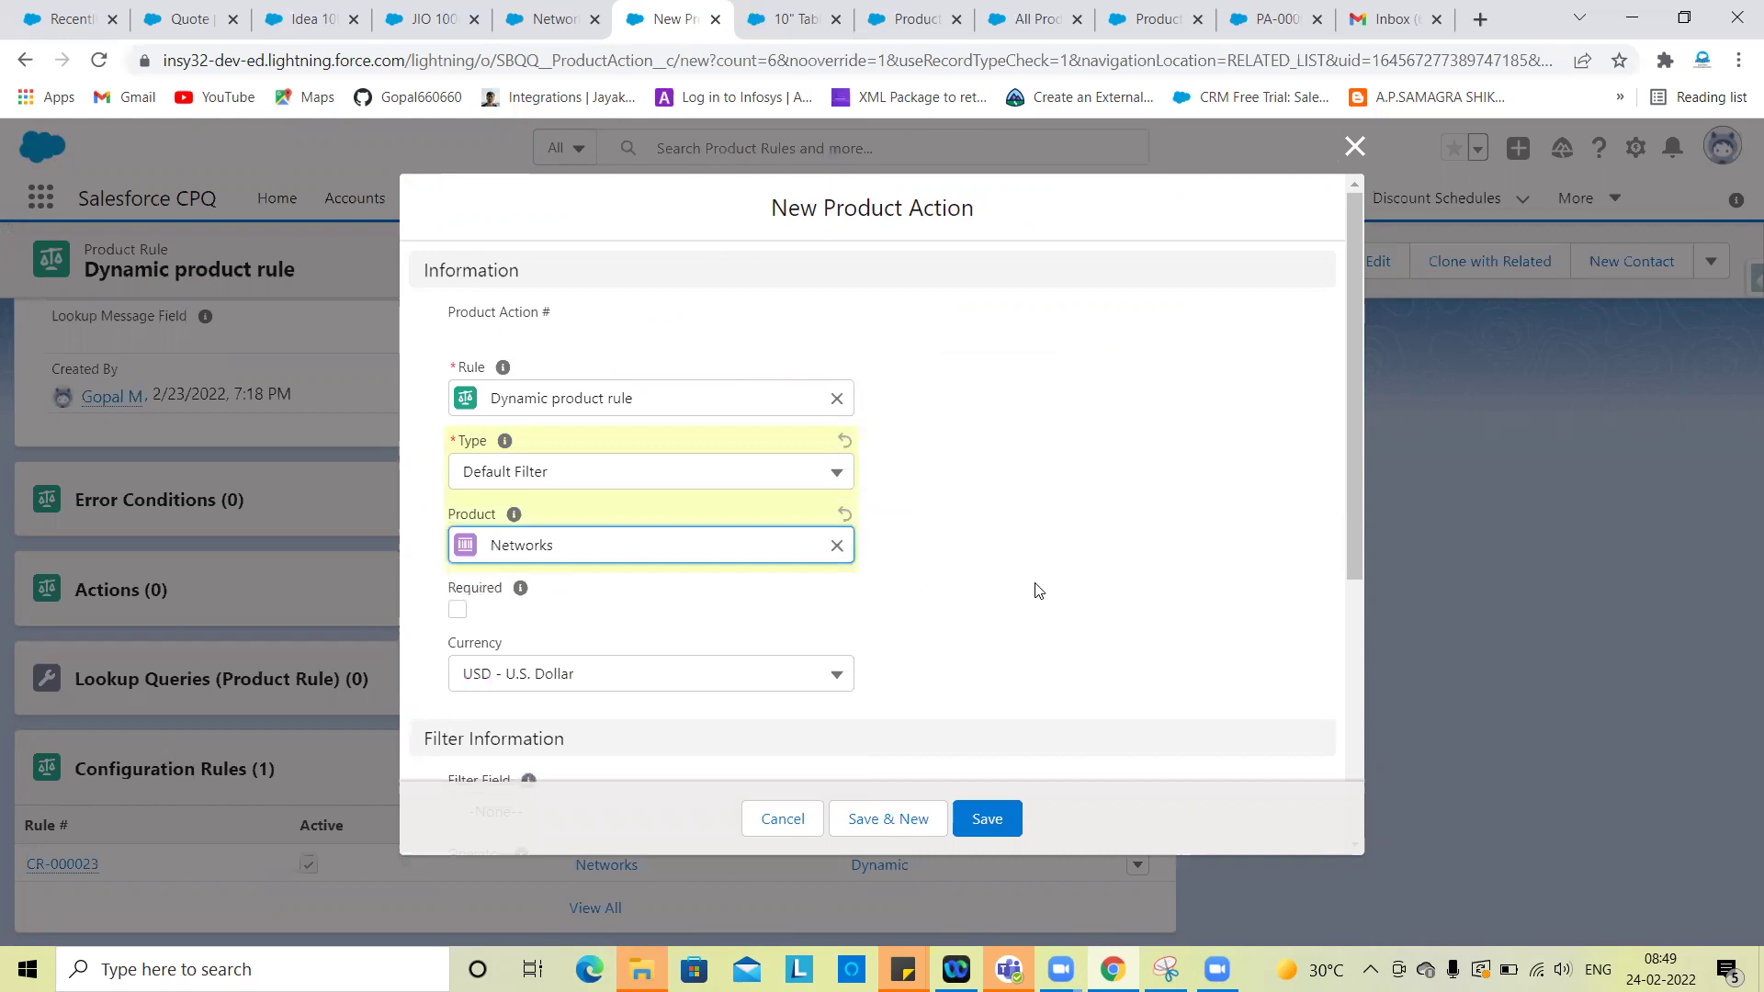
Step: Set the product action's filter to the Product Code field, the operator "not equals" and the filter value "Software"
scroll(918, 542, down, 3)
scroll(588, 560, down, 1)
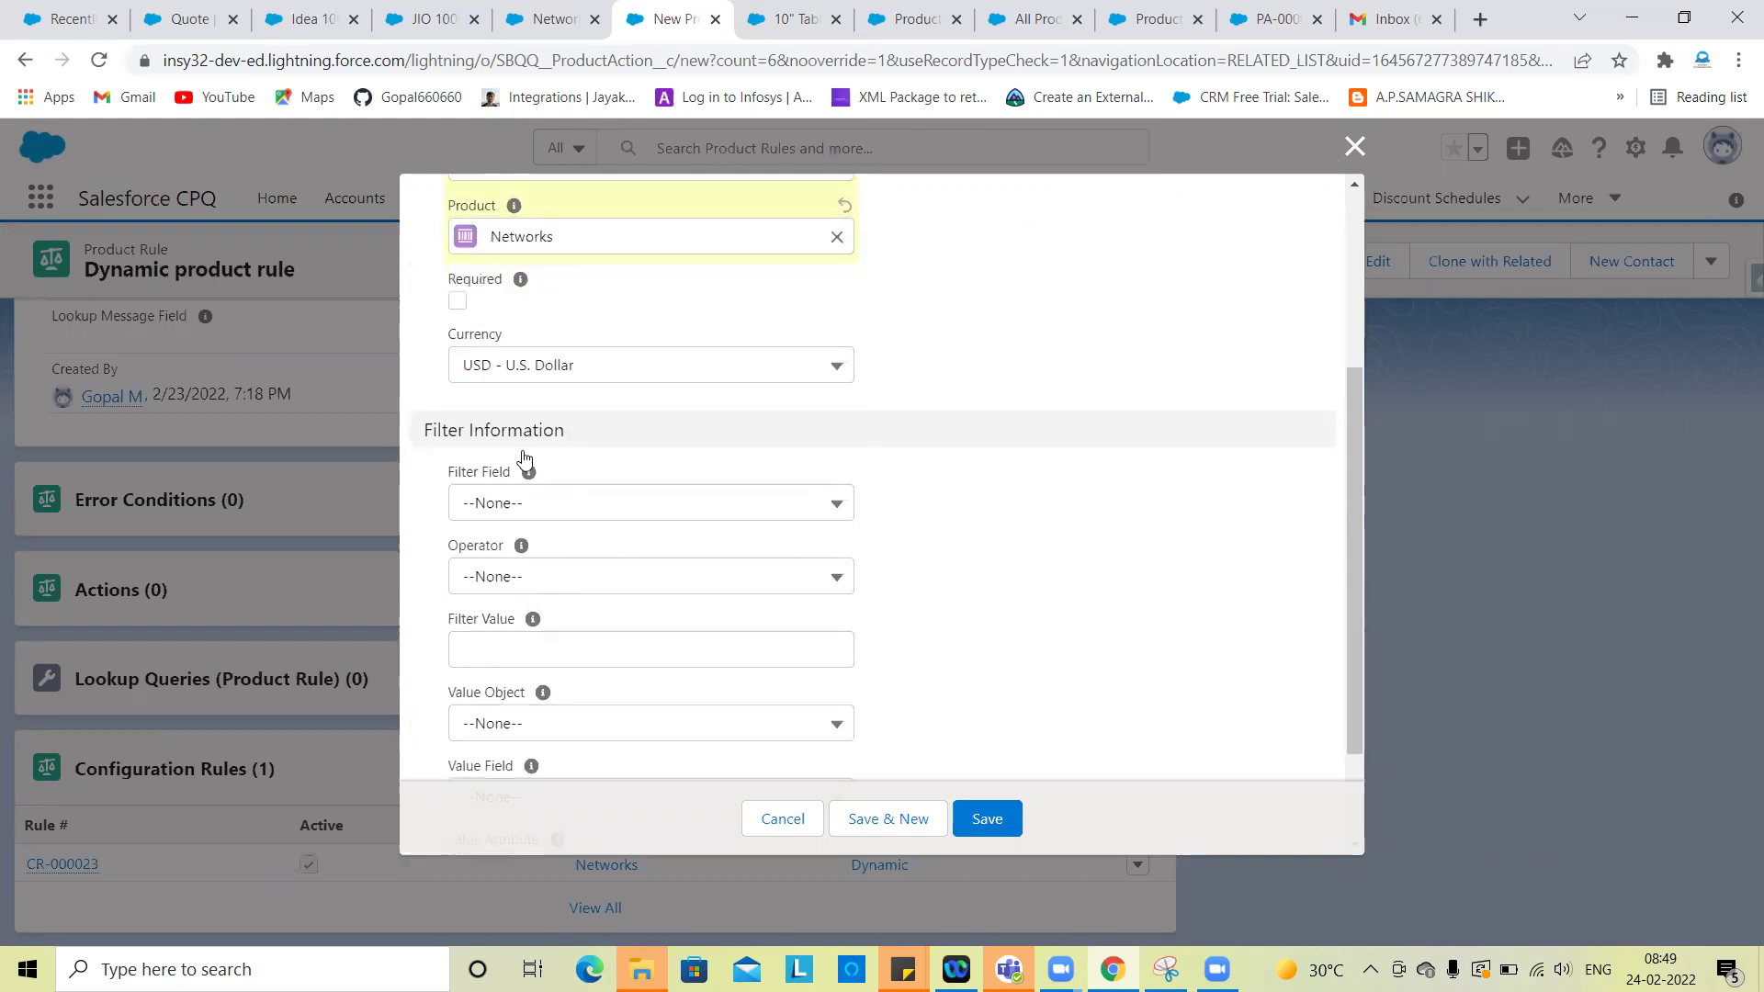
scroll(505, 436, down, 1)
click(515, 412)
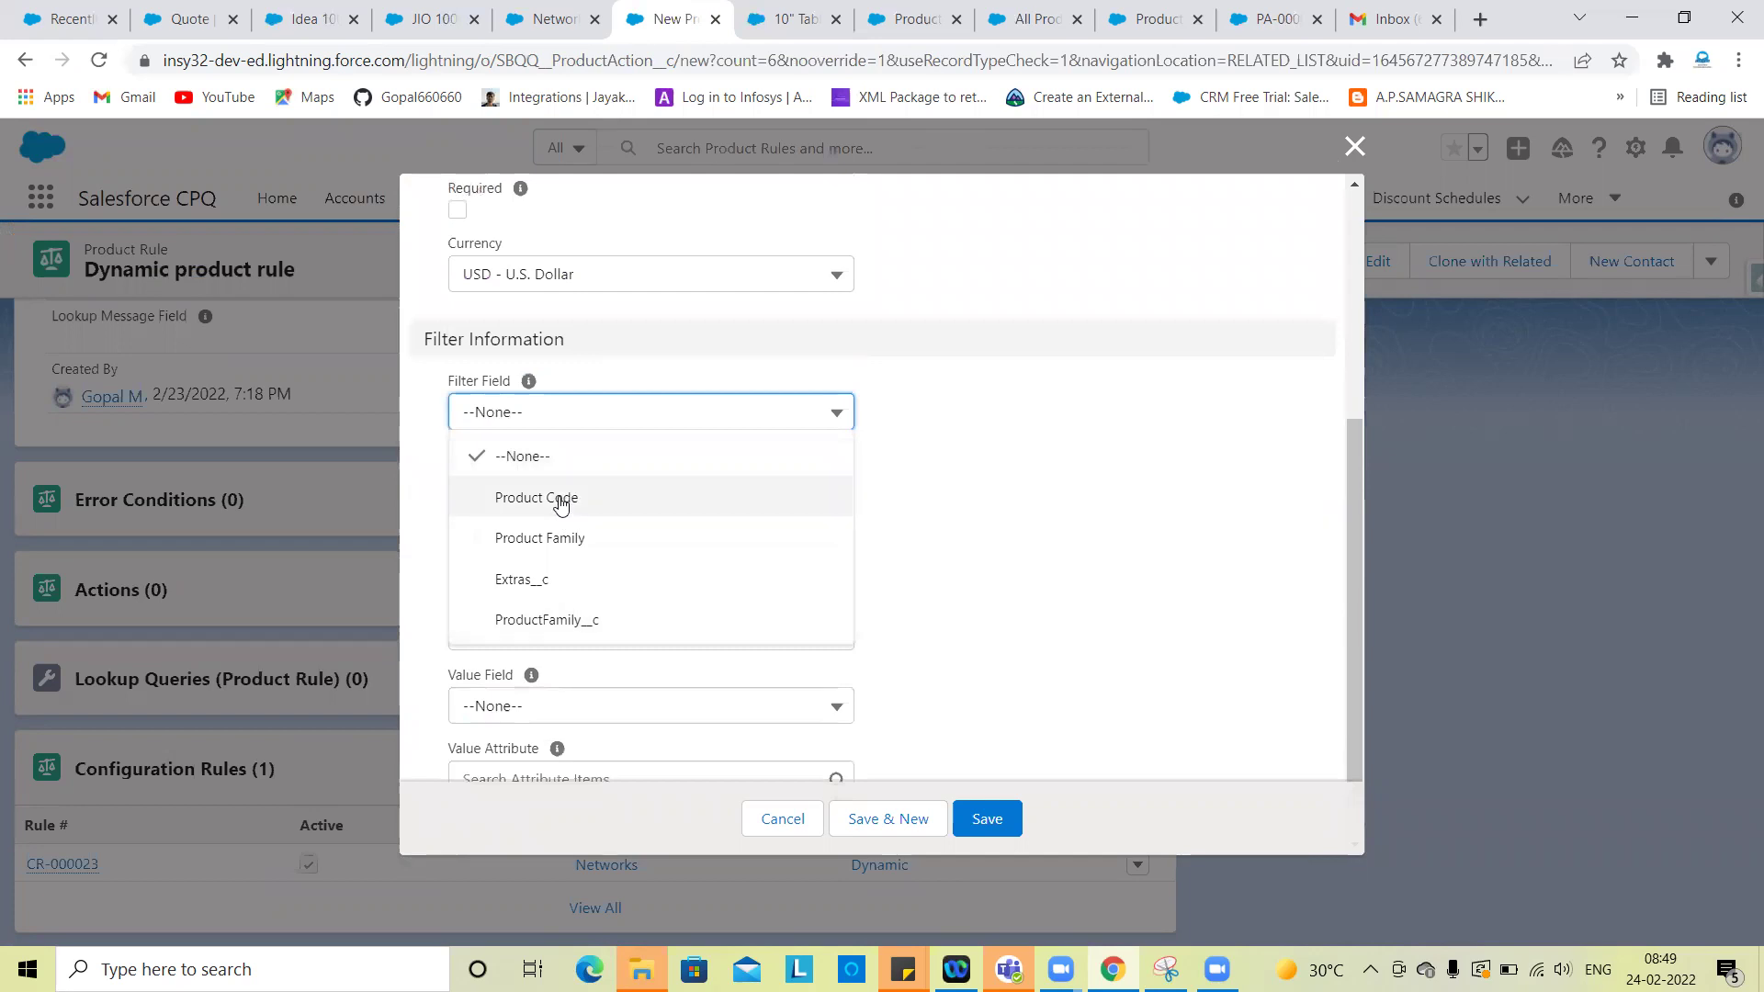
click(526, 501)
click(526, 501)
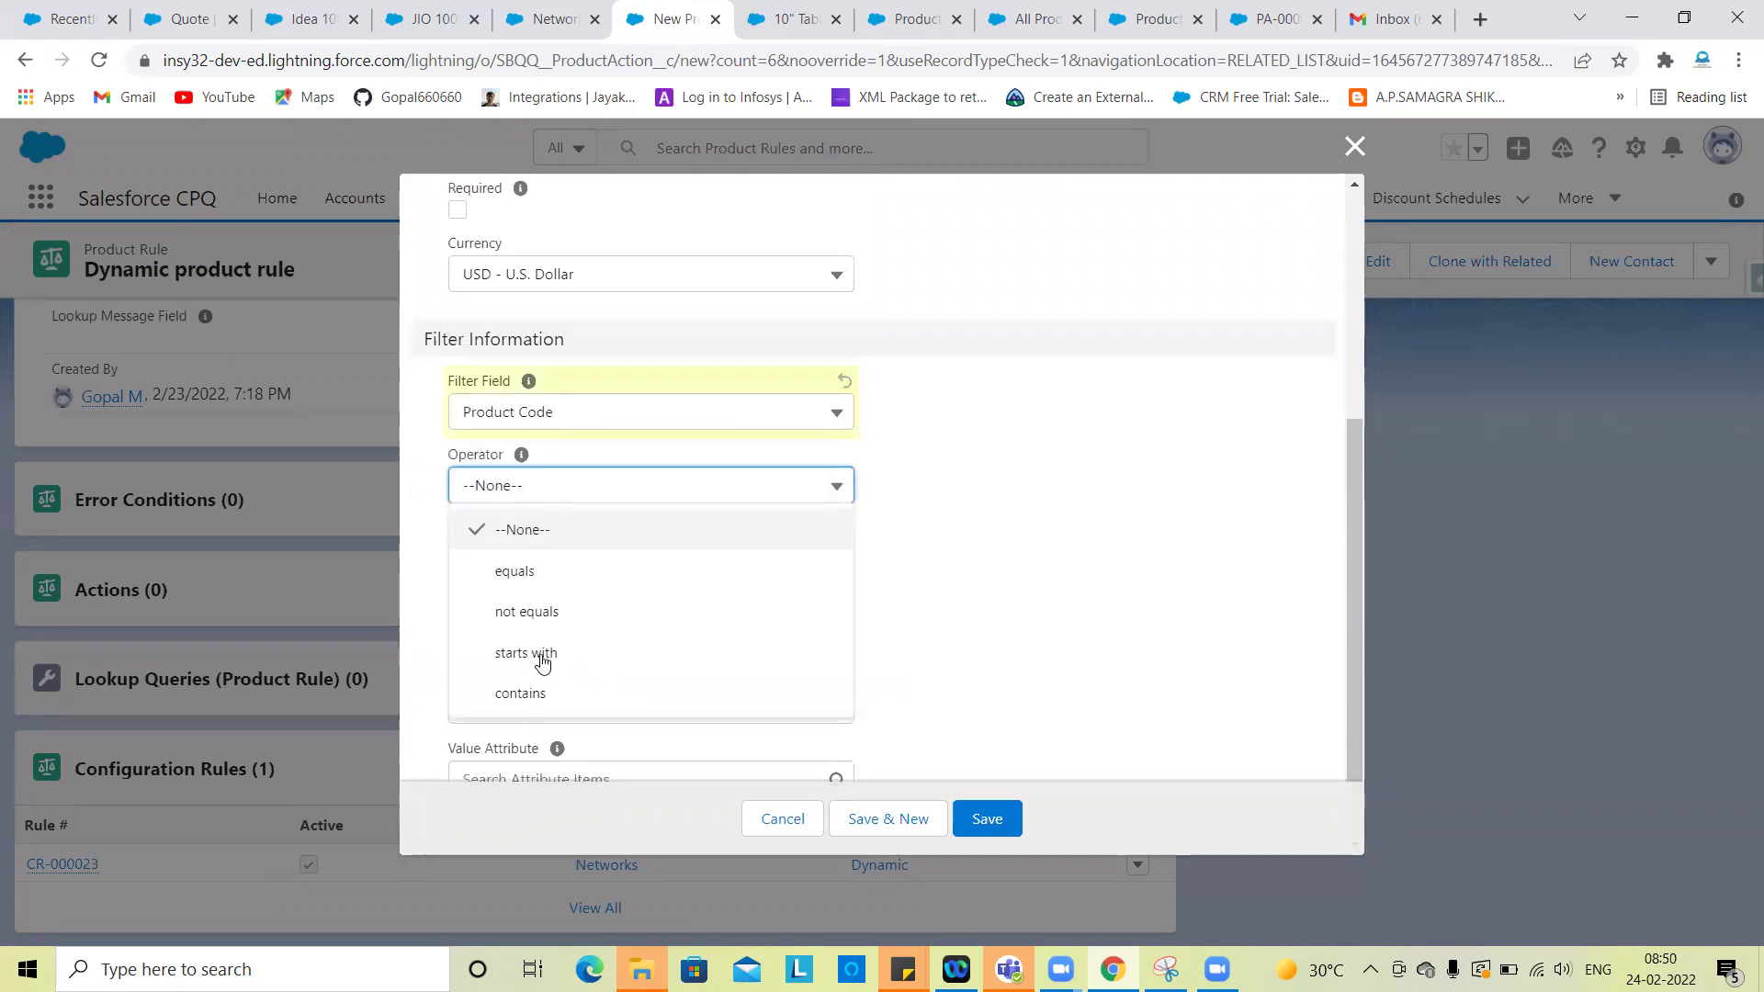
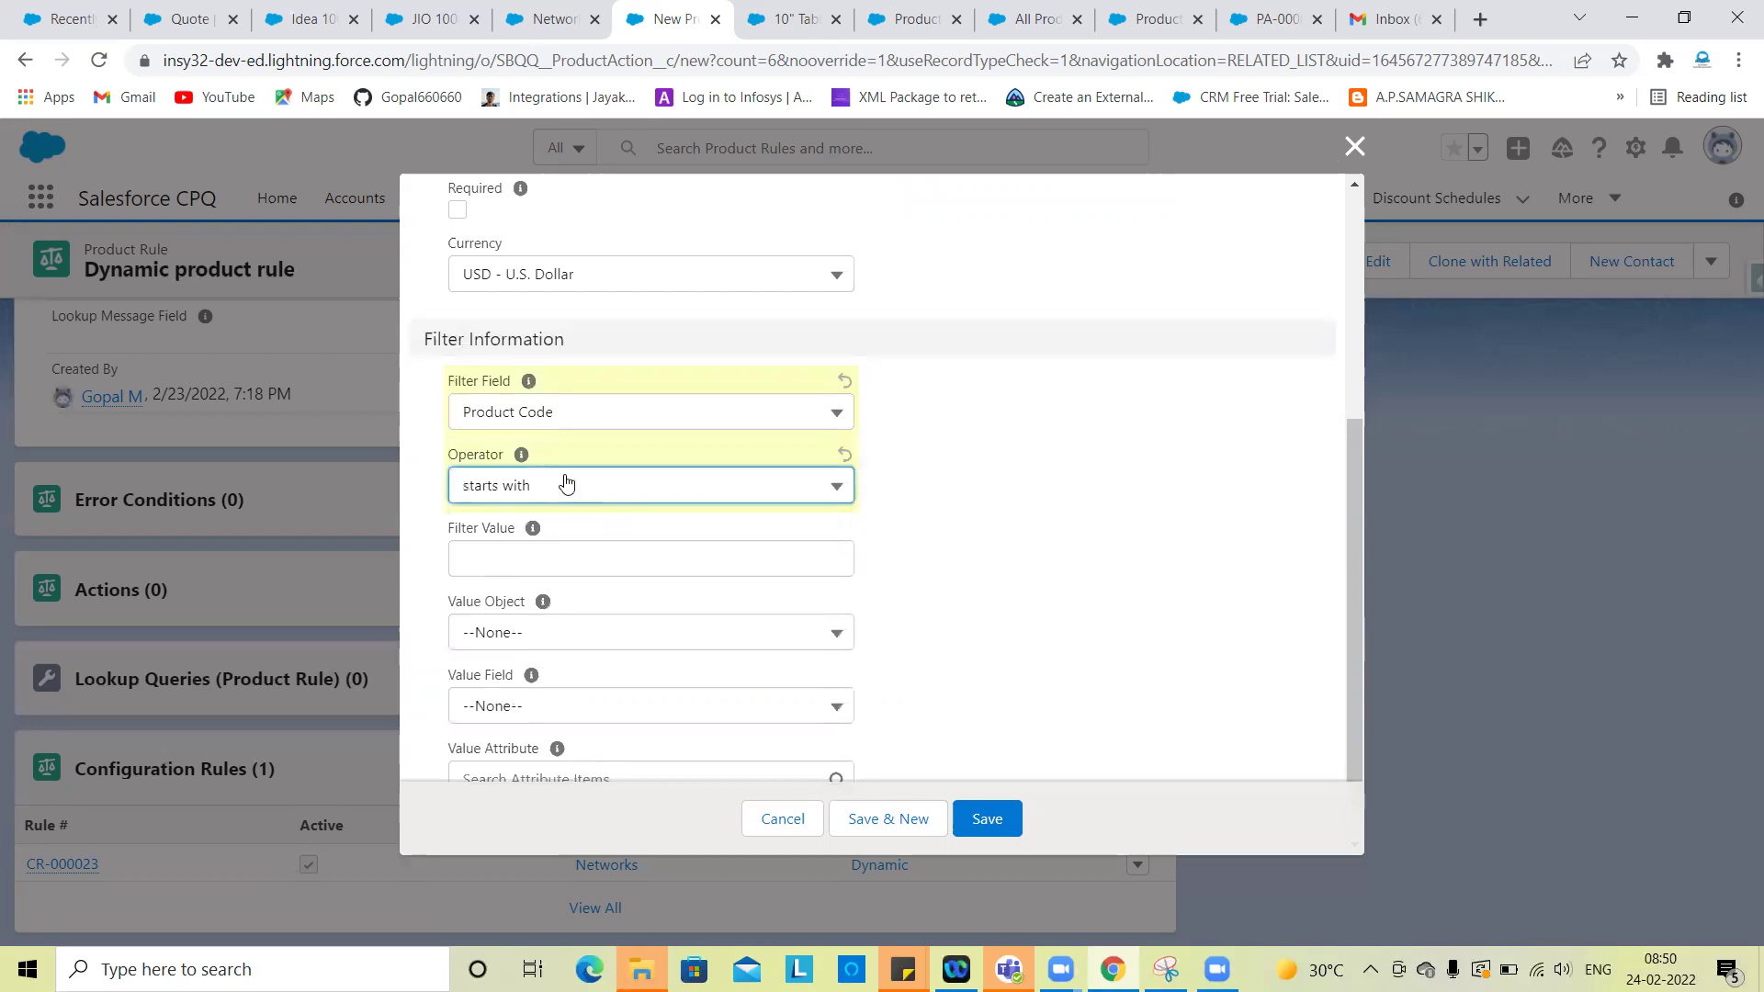
click(563, 482)
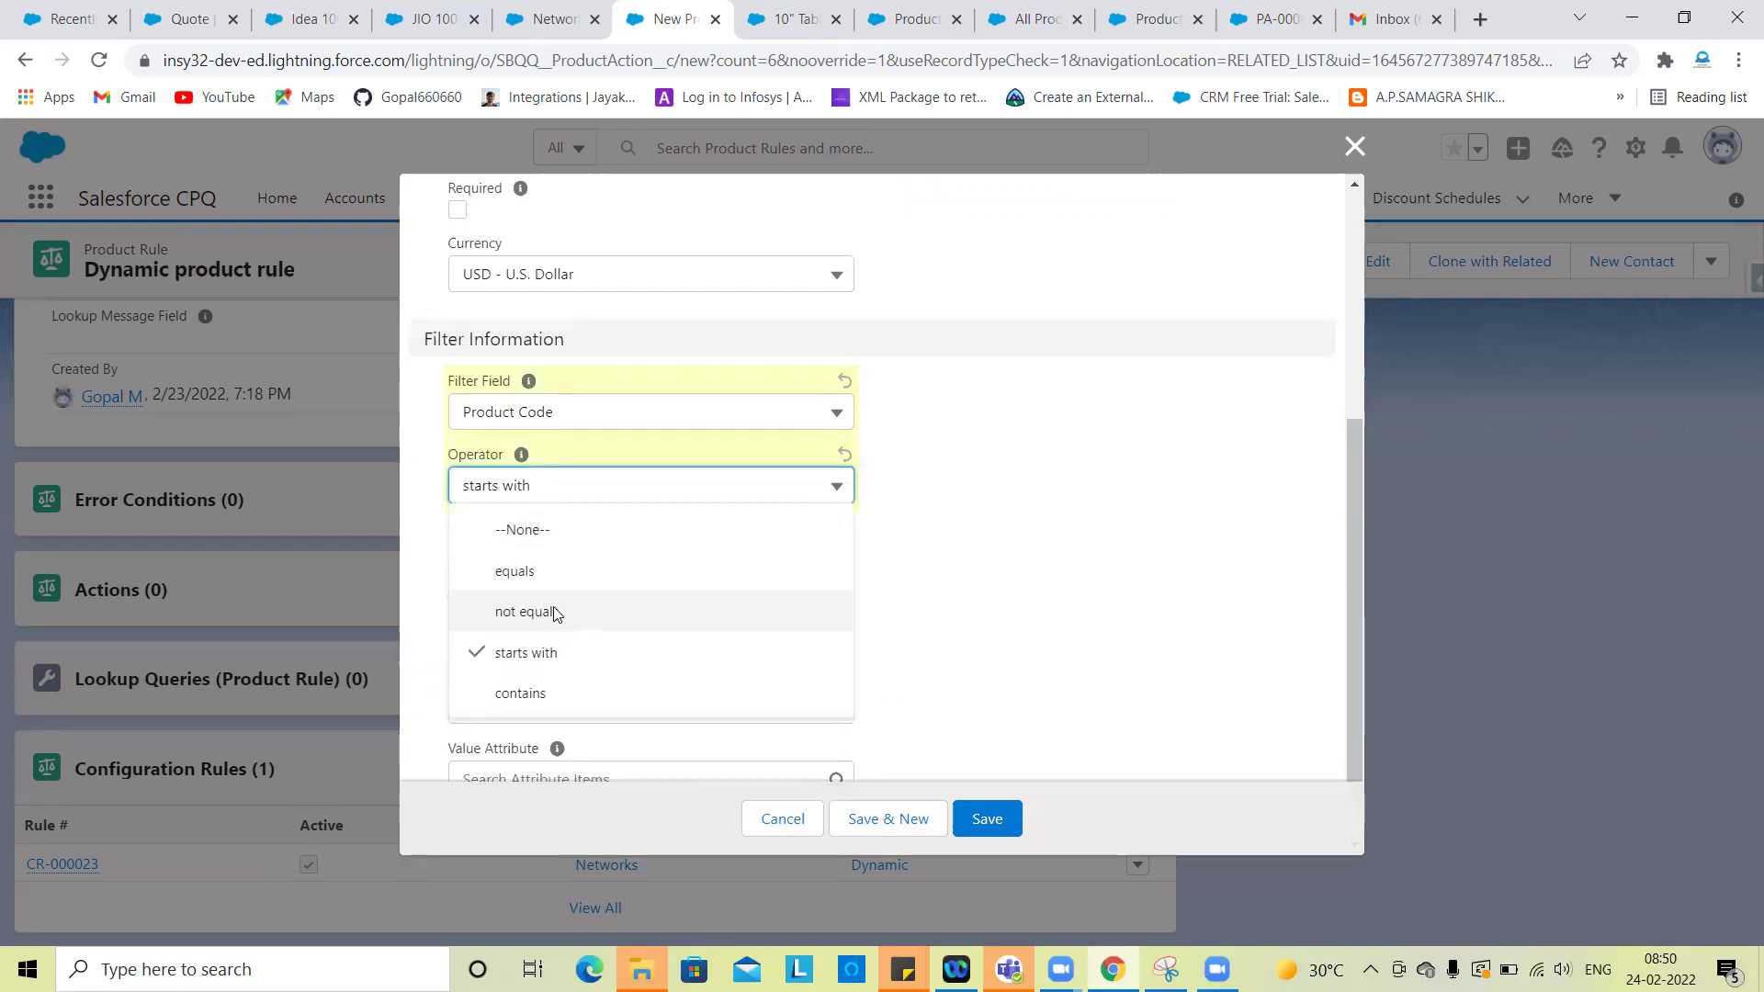
click(554, 613)
click(487, 560)
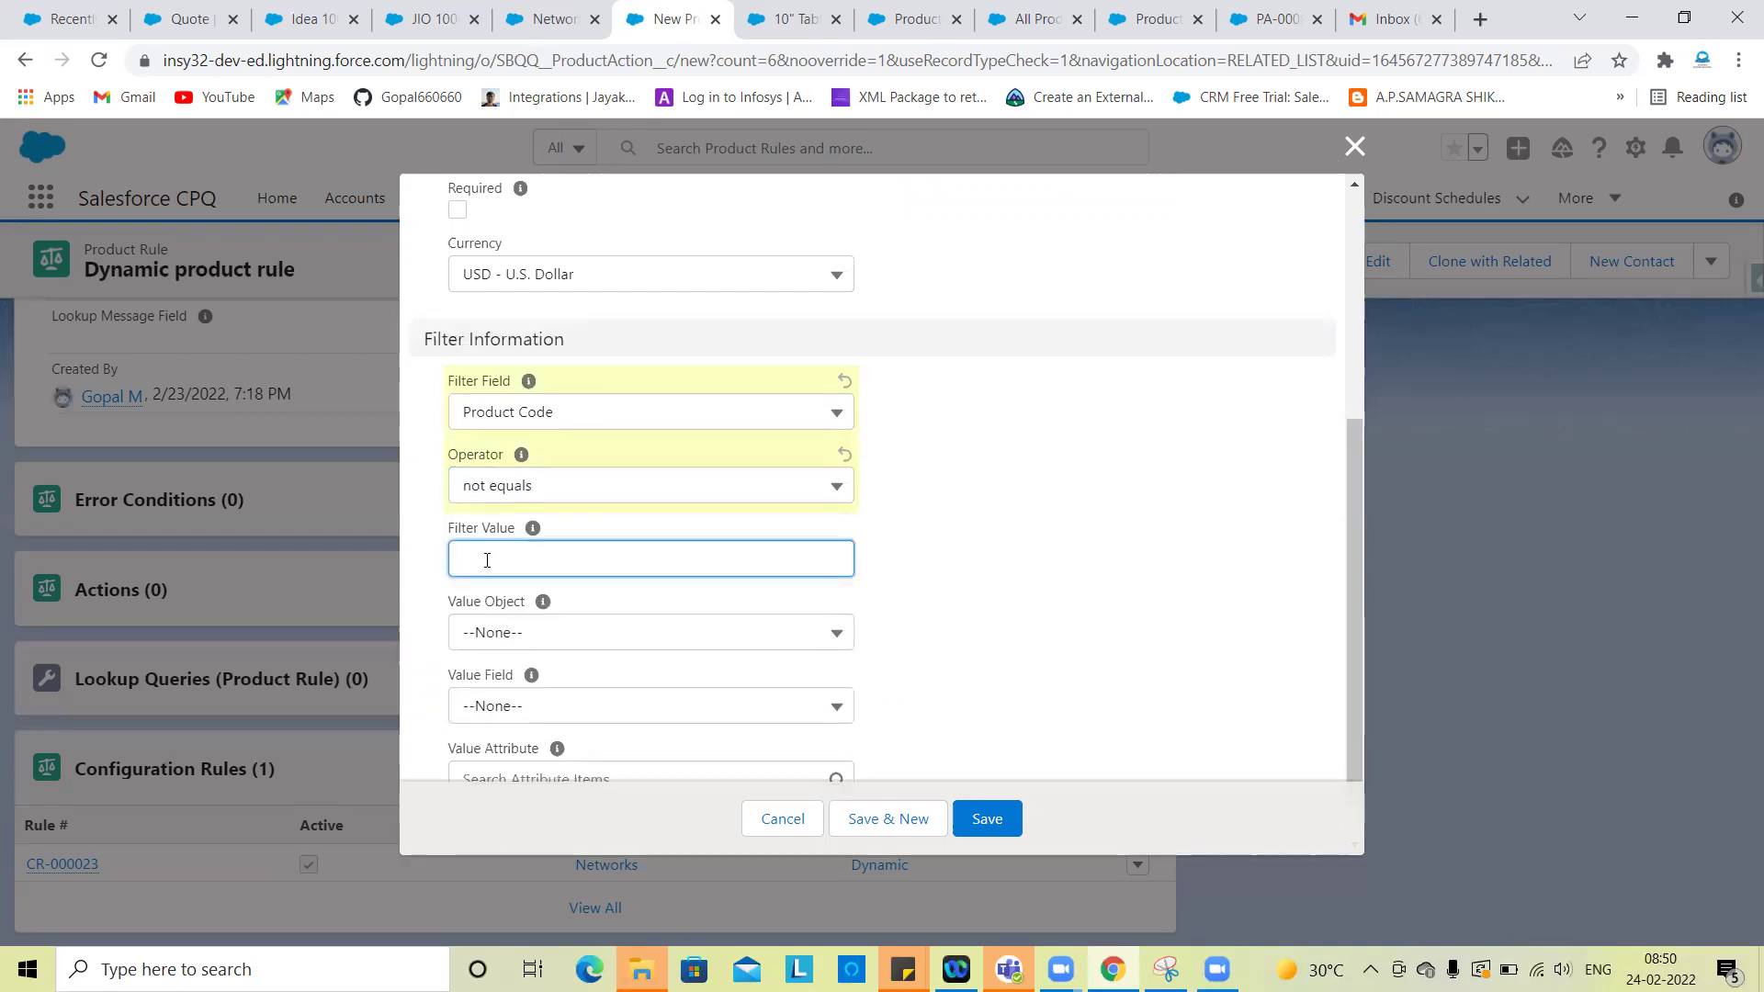
text(Software)
click(1001, 598)
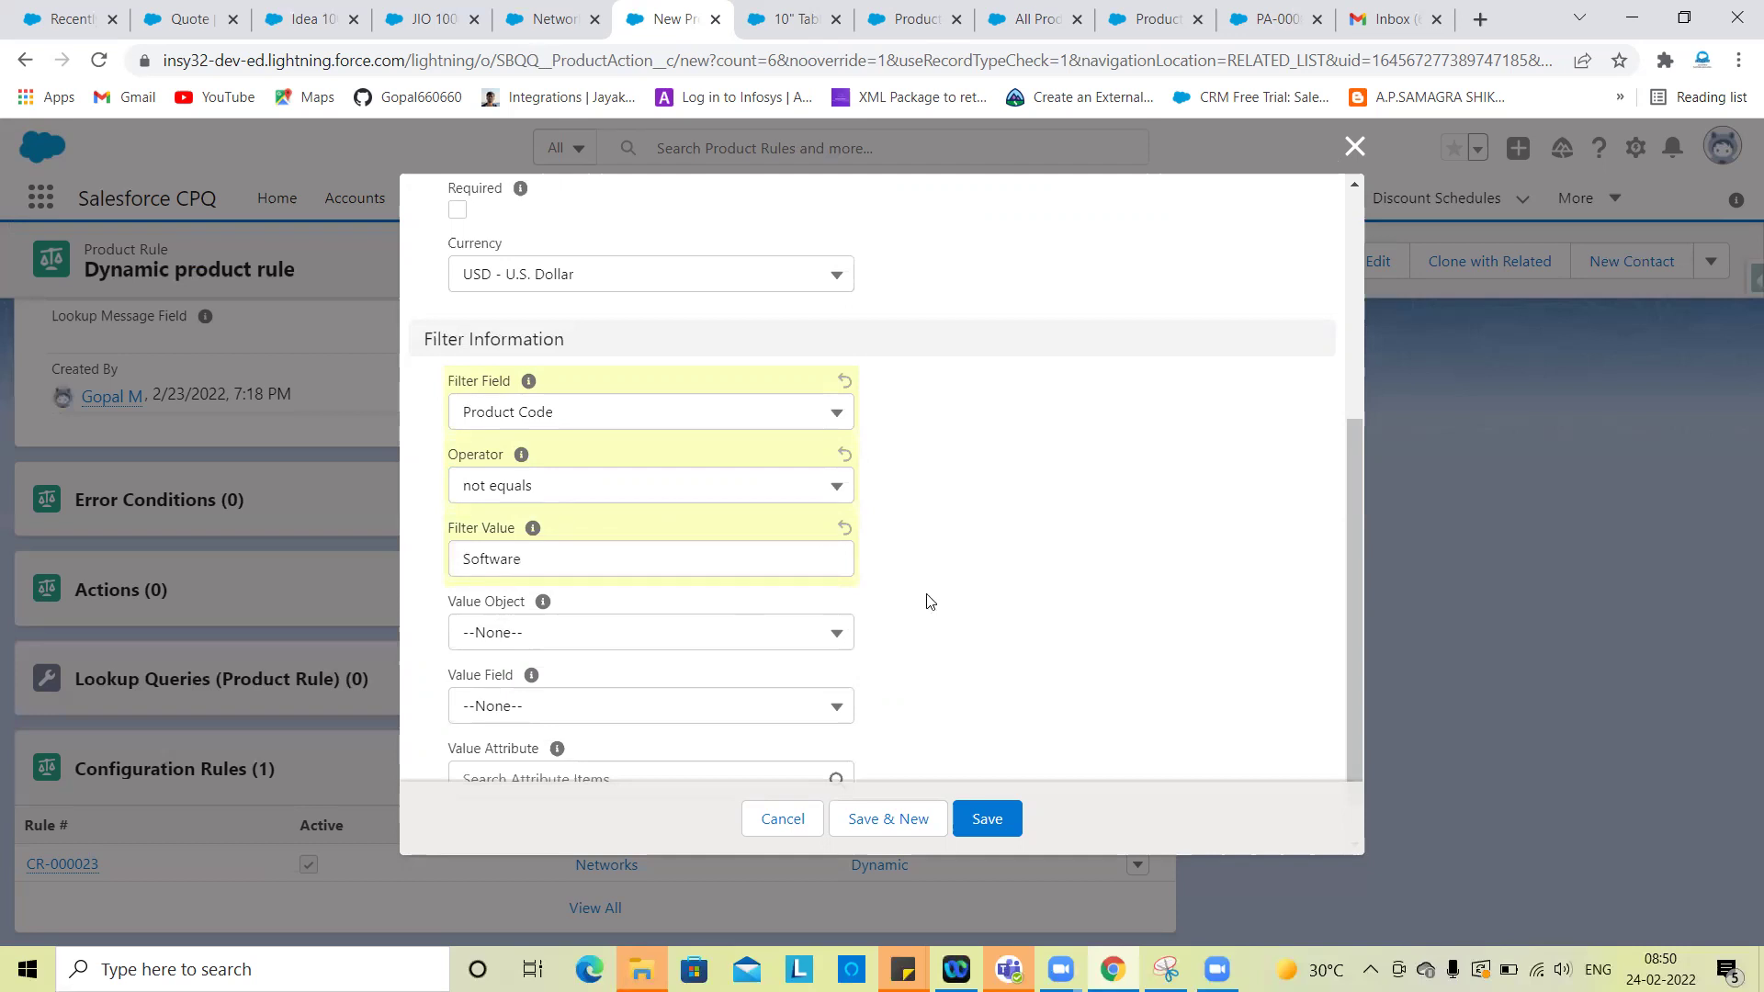
Step: Save the product action with its filter settings
scroll(650, 570, up, 2)
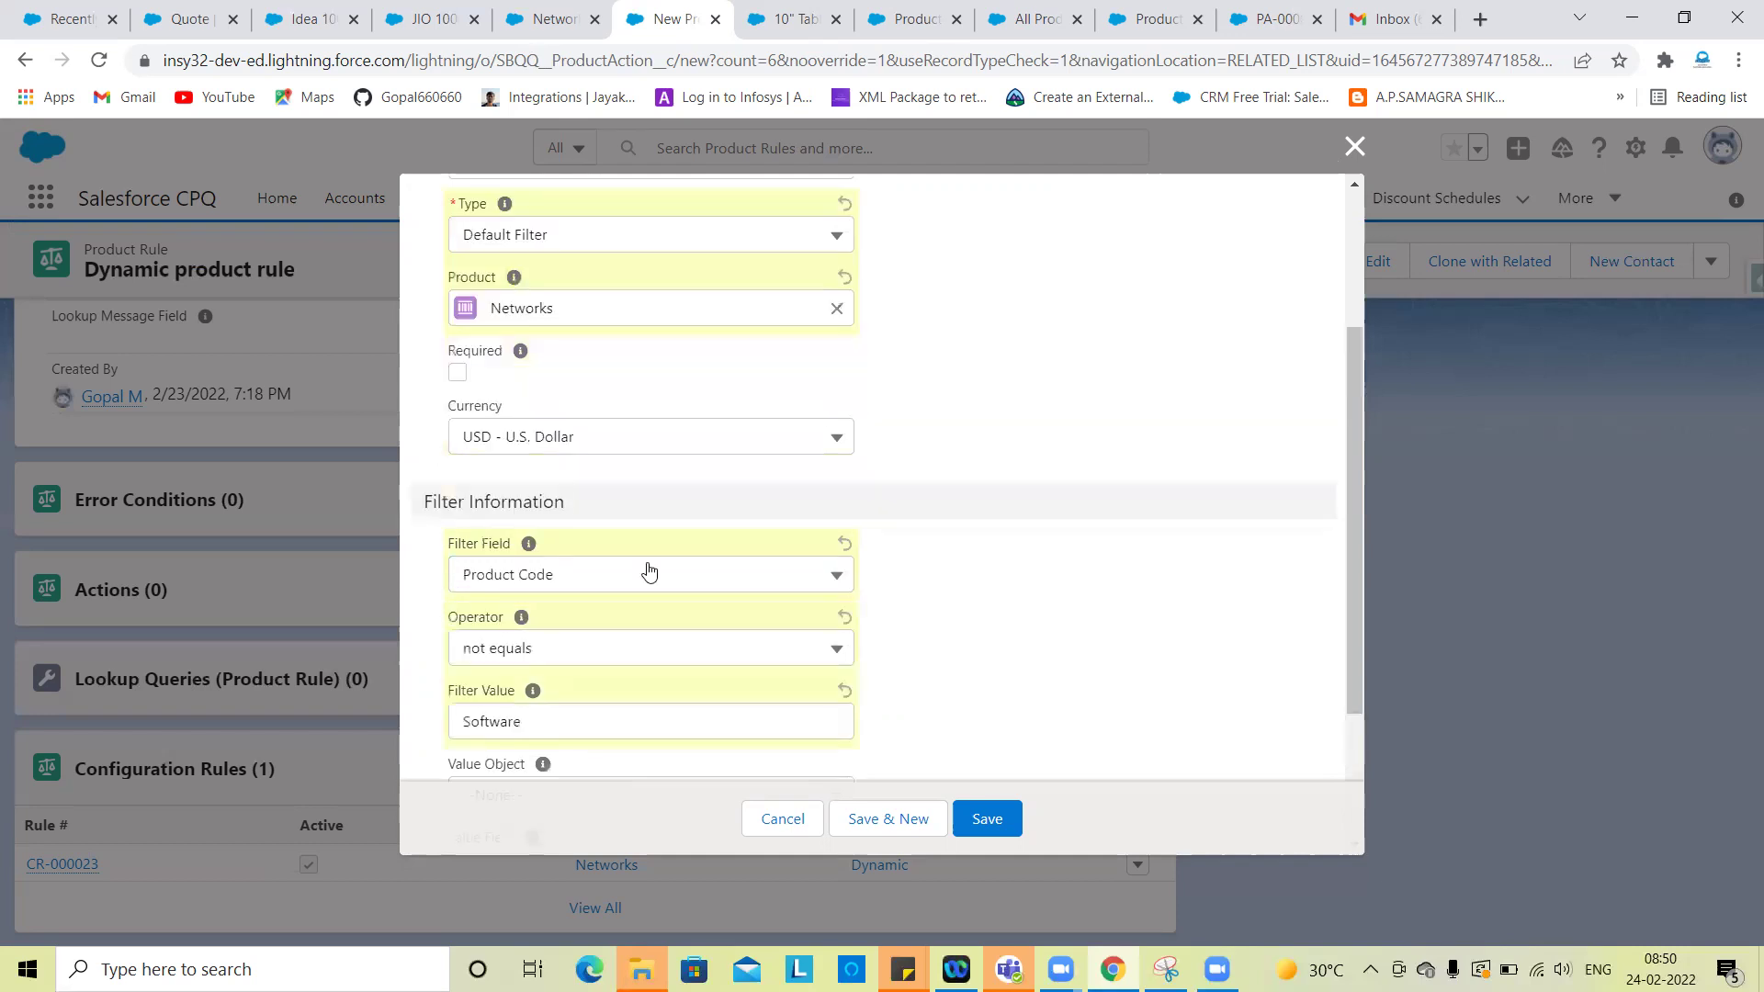
scroll(770, 653, down, 1)
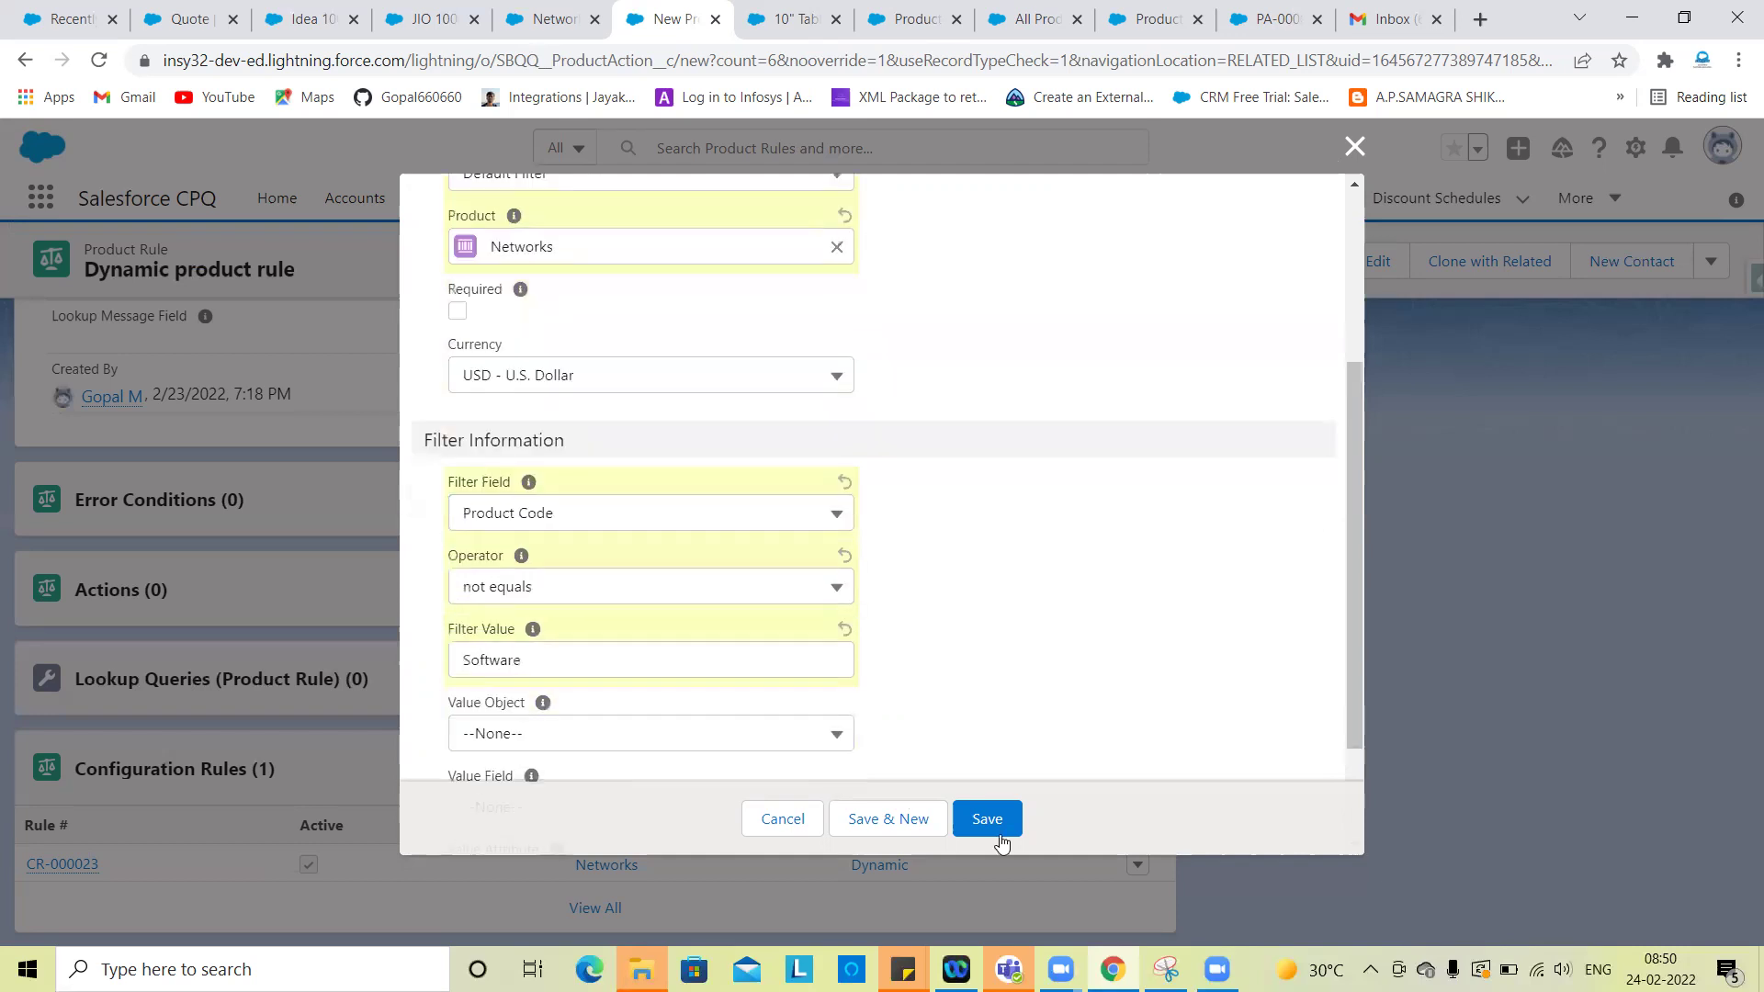
click(987, 822)
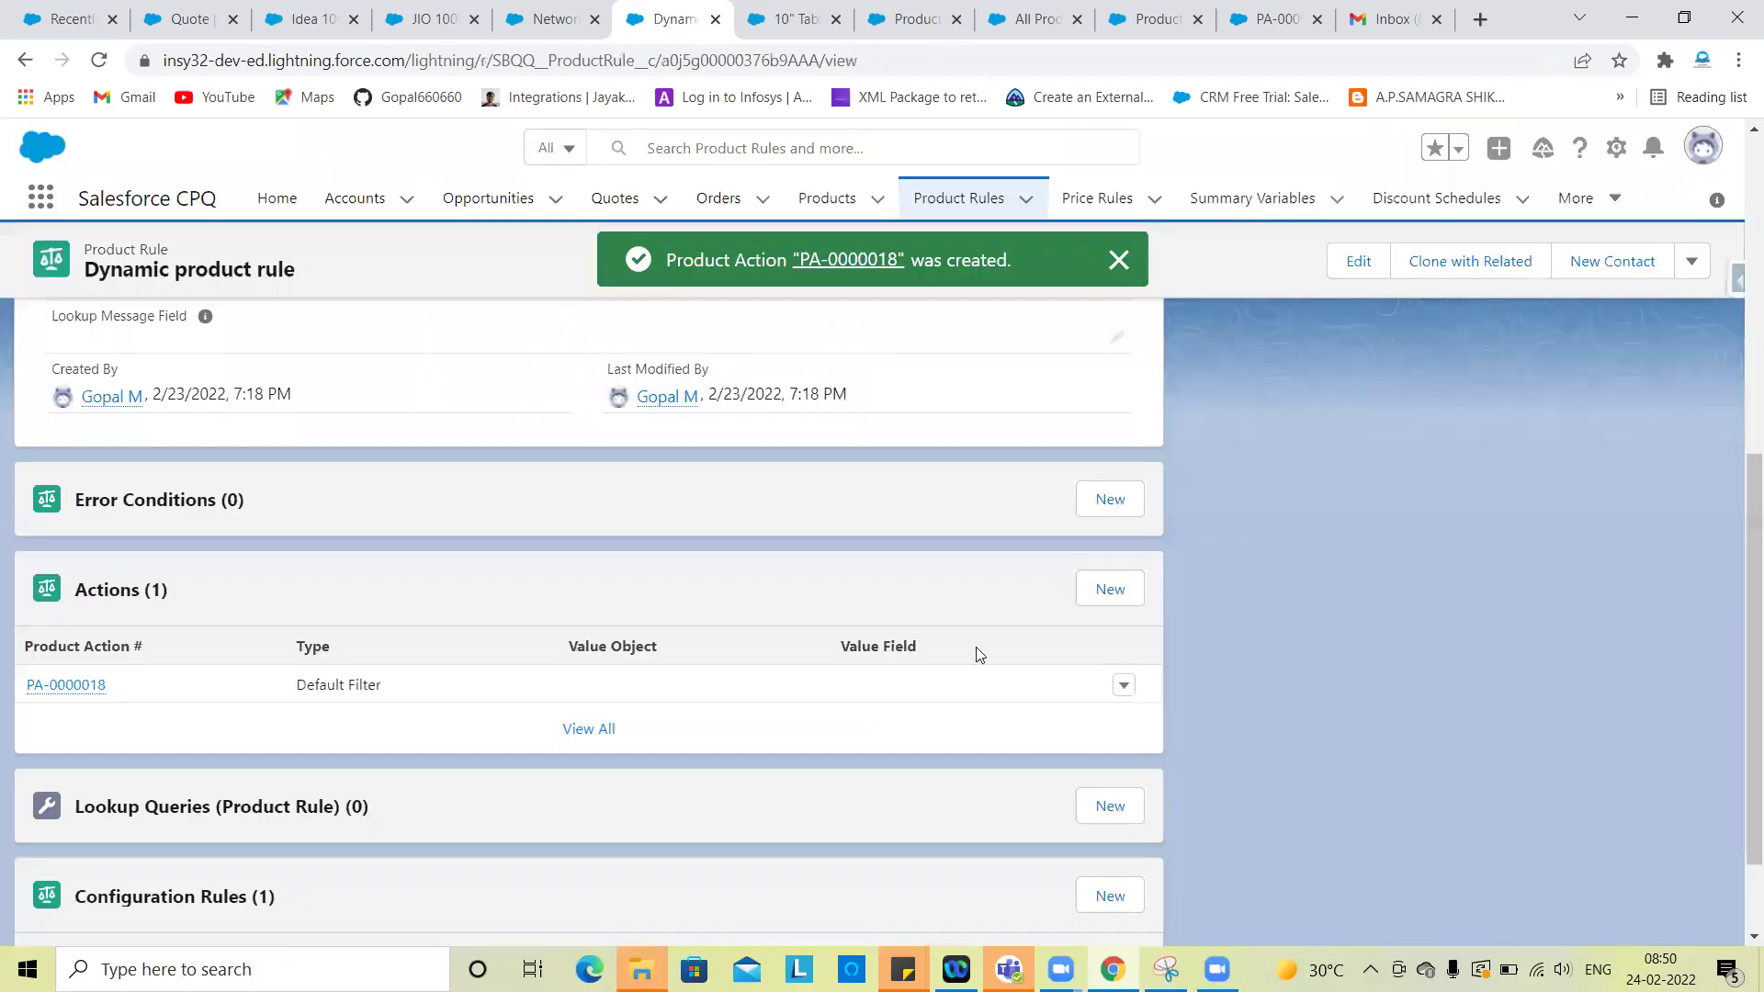
scroll(266, 368, up, 10)
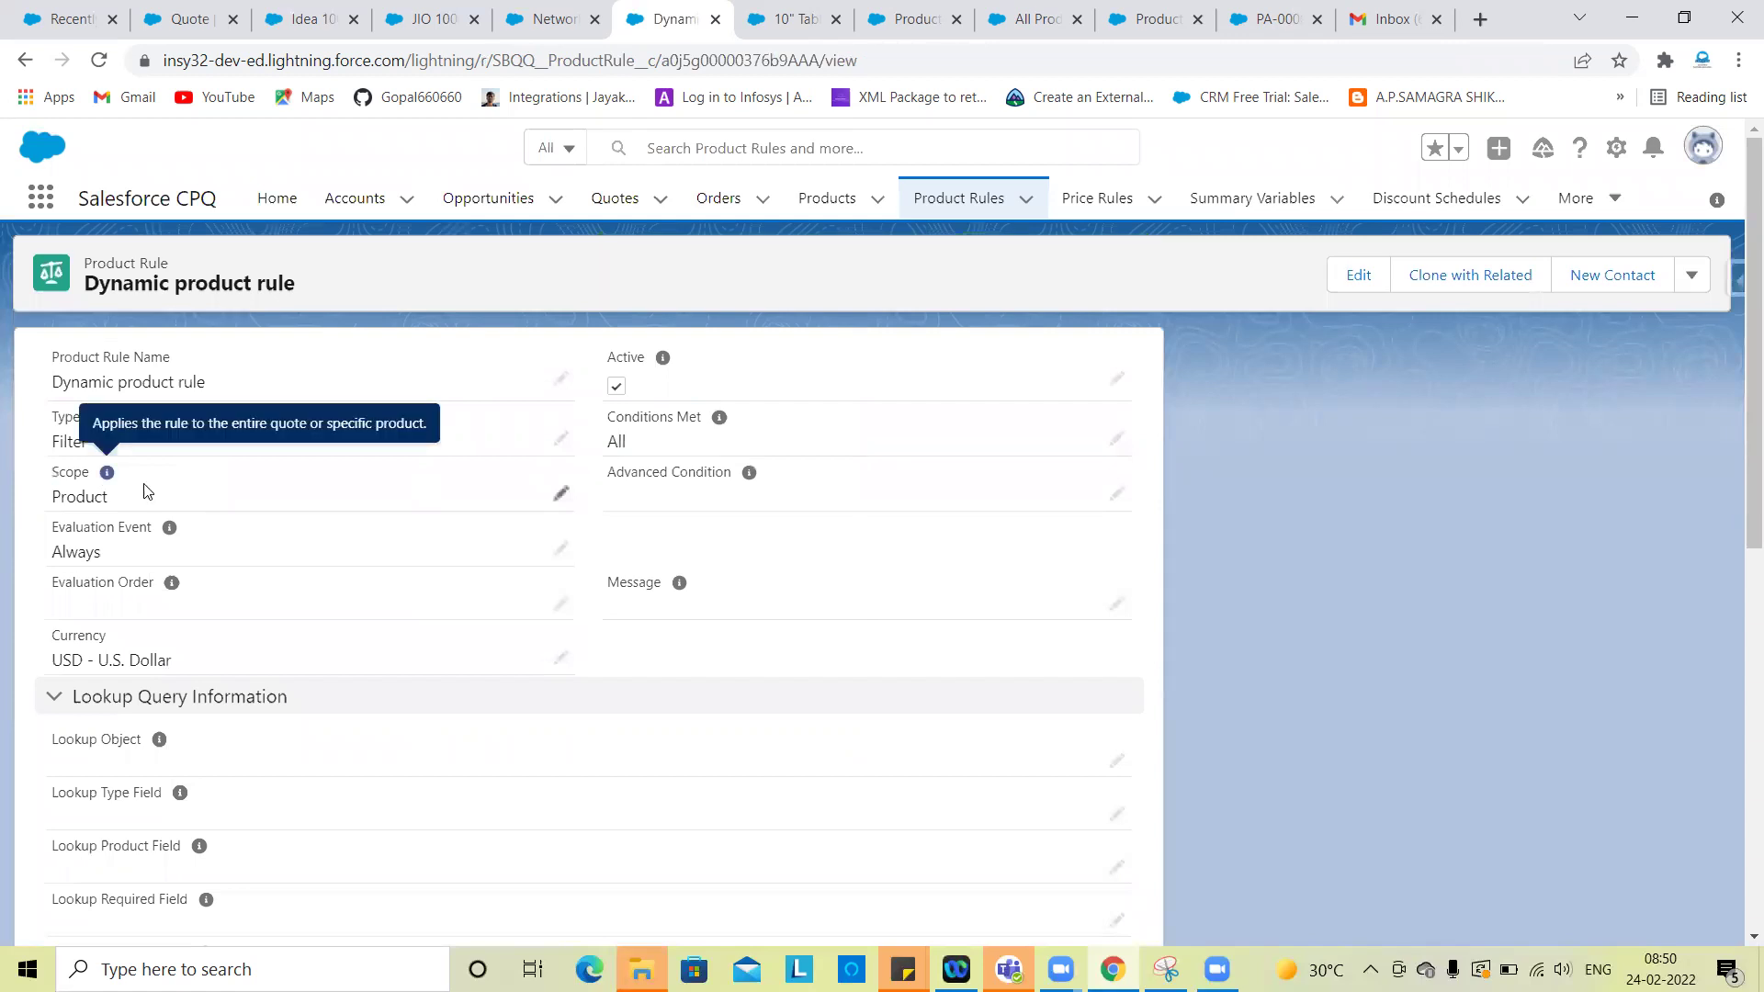
Step: Review the Dynamic product rule's actions and configuration rules
scroll(389, 631, down, 5)
scroll(279, 718, down, 3)
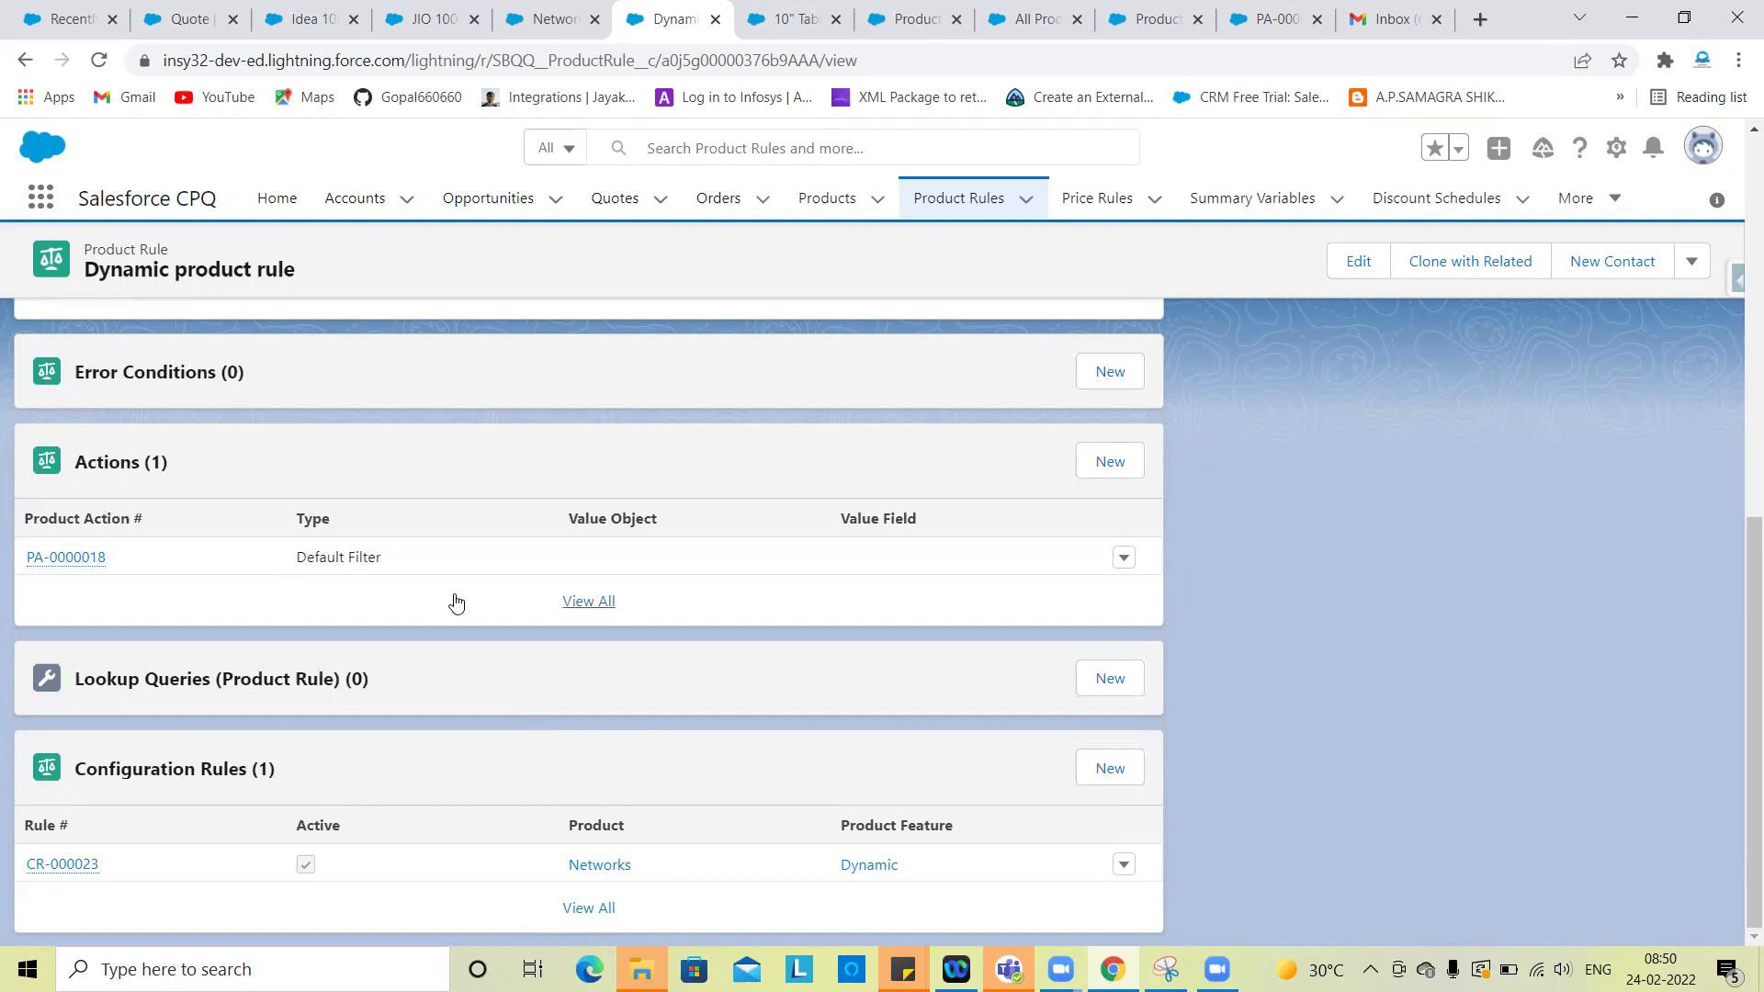
scroll(551, 701, up, 15)
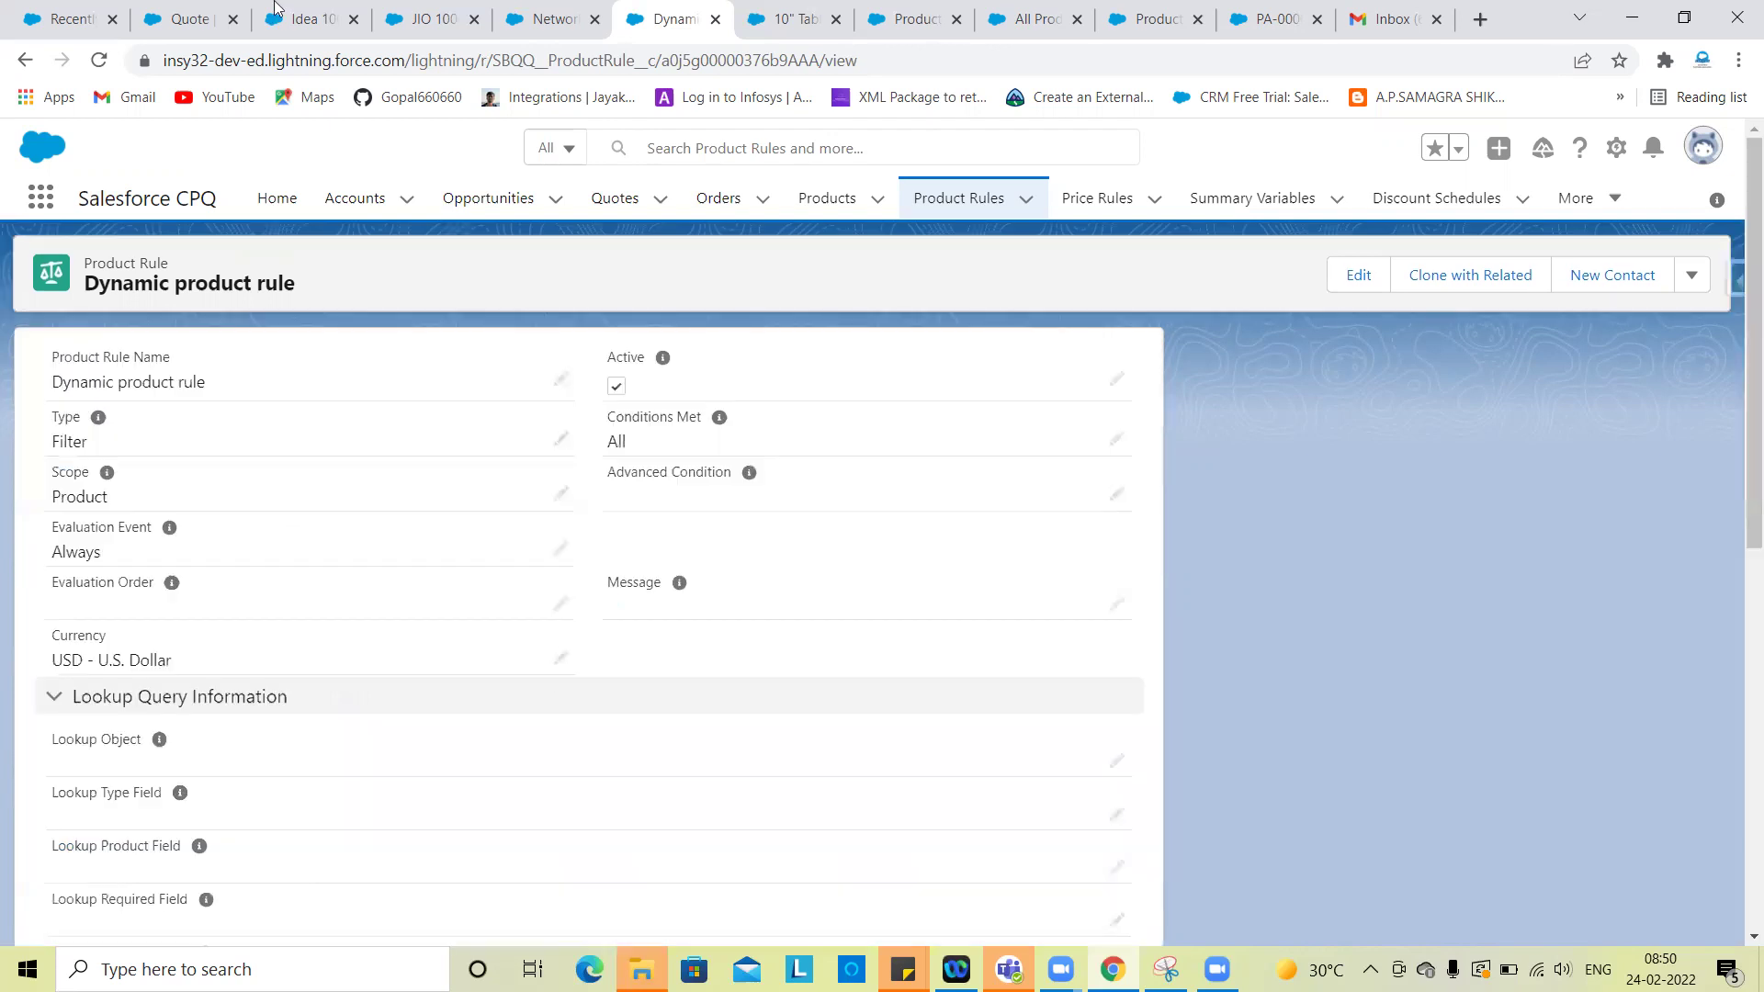
Step: Cancel the quote's Networks configuration, product selection and line editing to return to the quote record
click(170, 7)
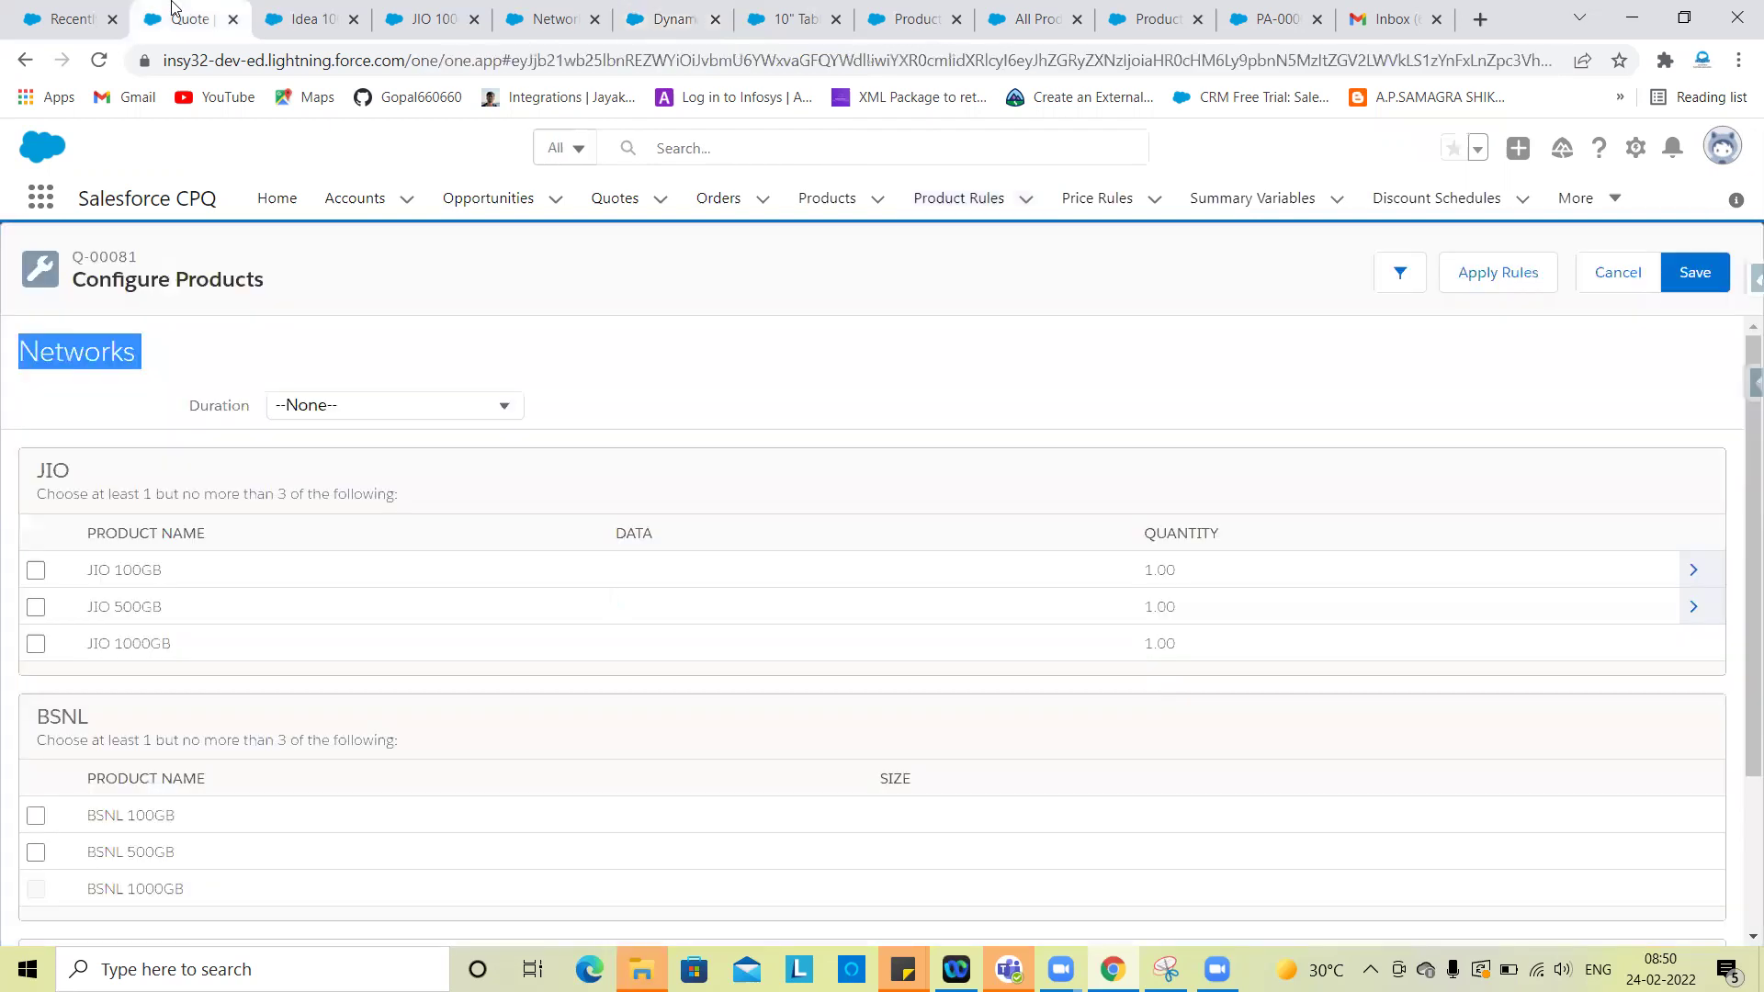
click(1637, 277)
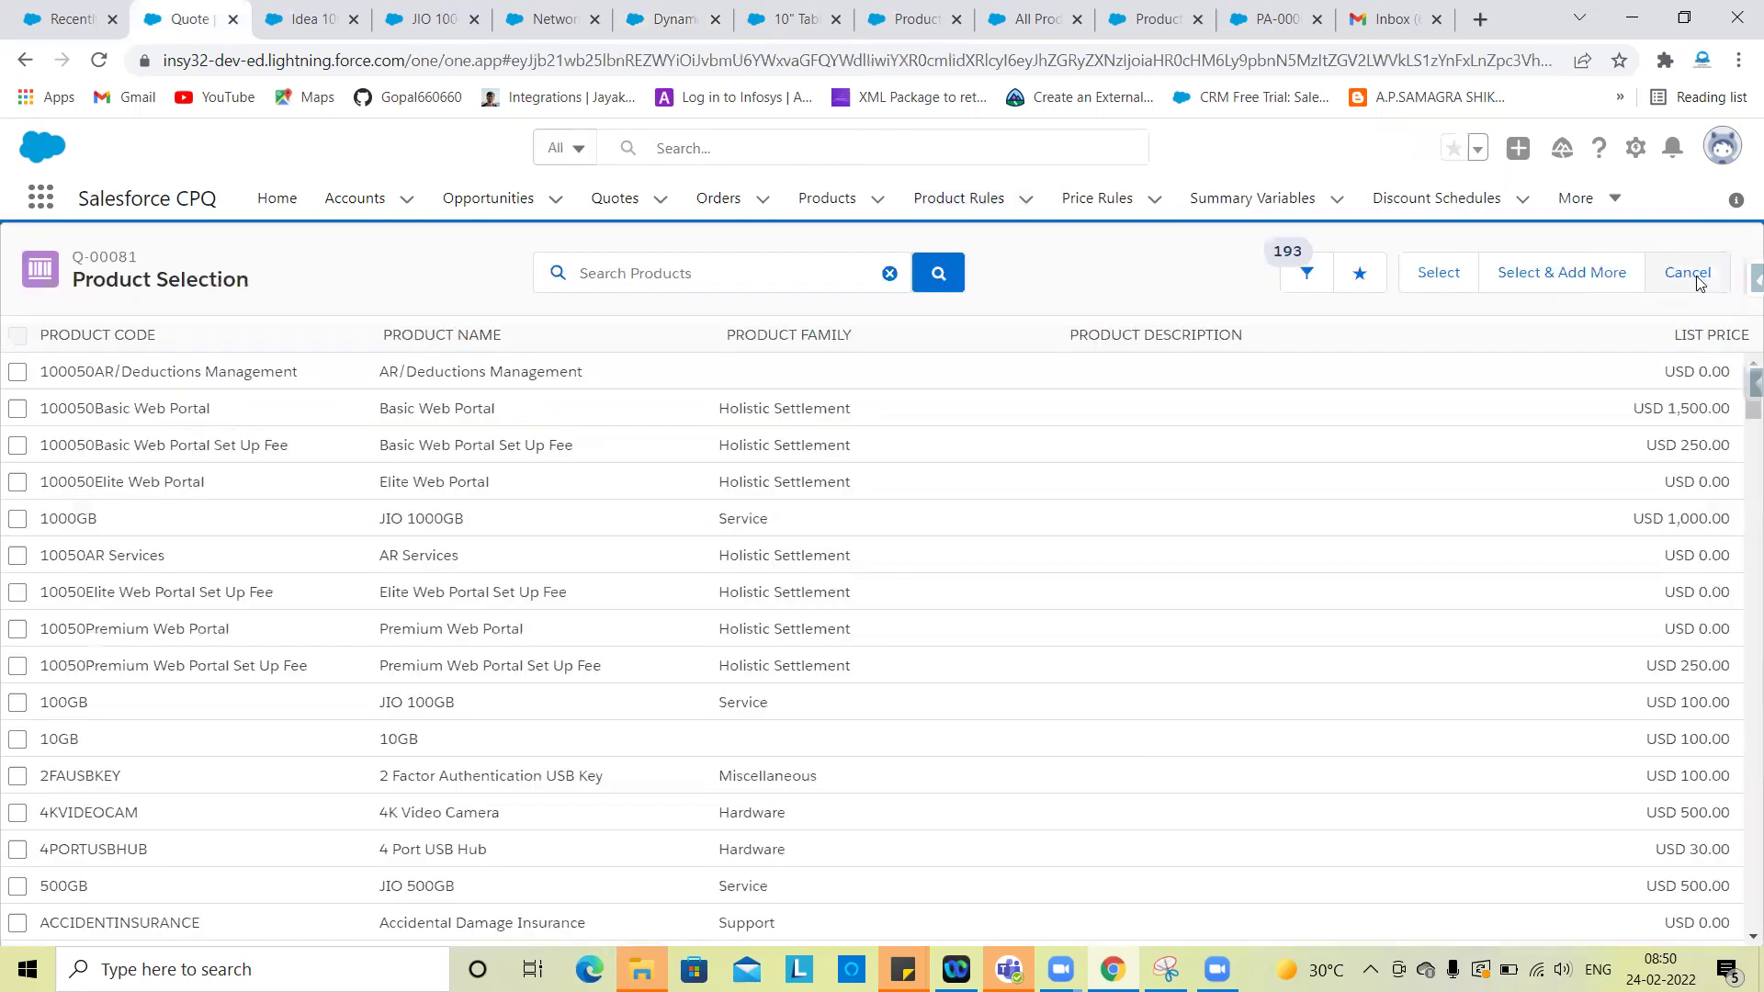
click(1535, 285)
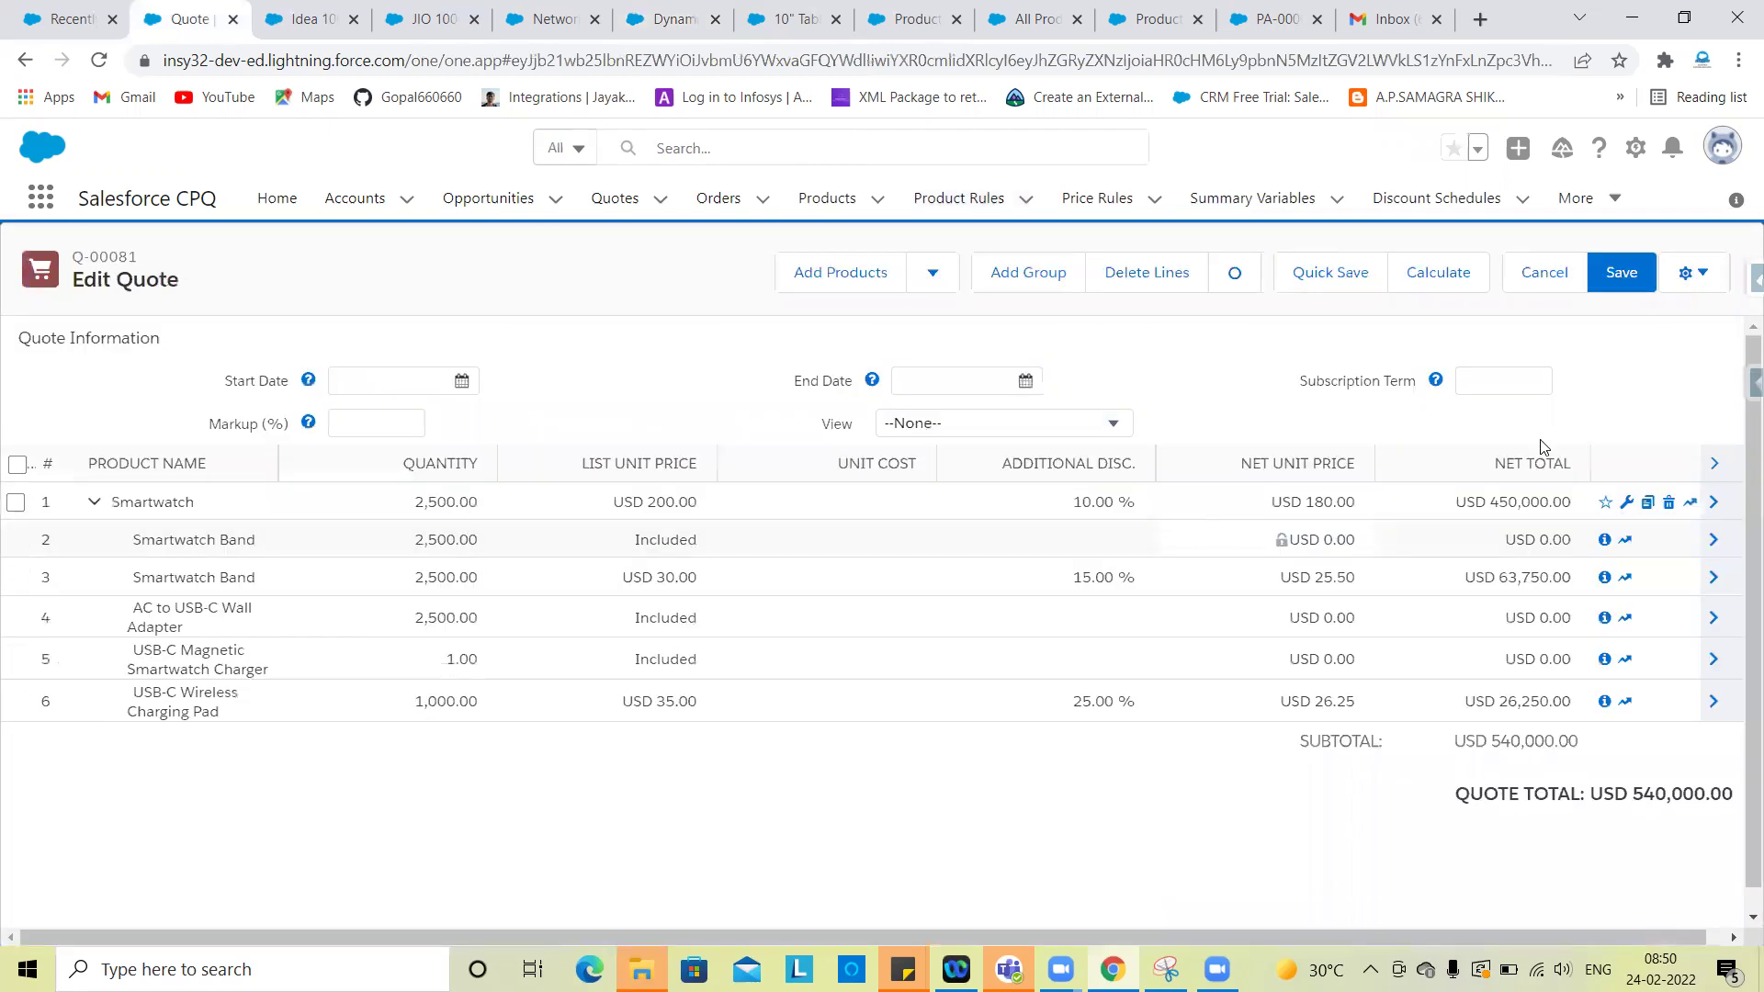
click(1539, 274)
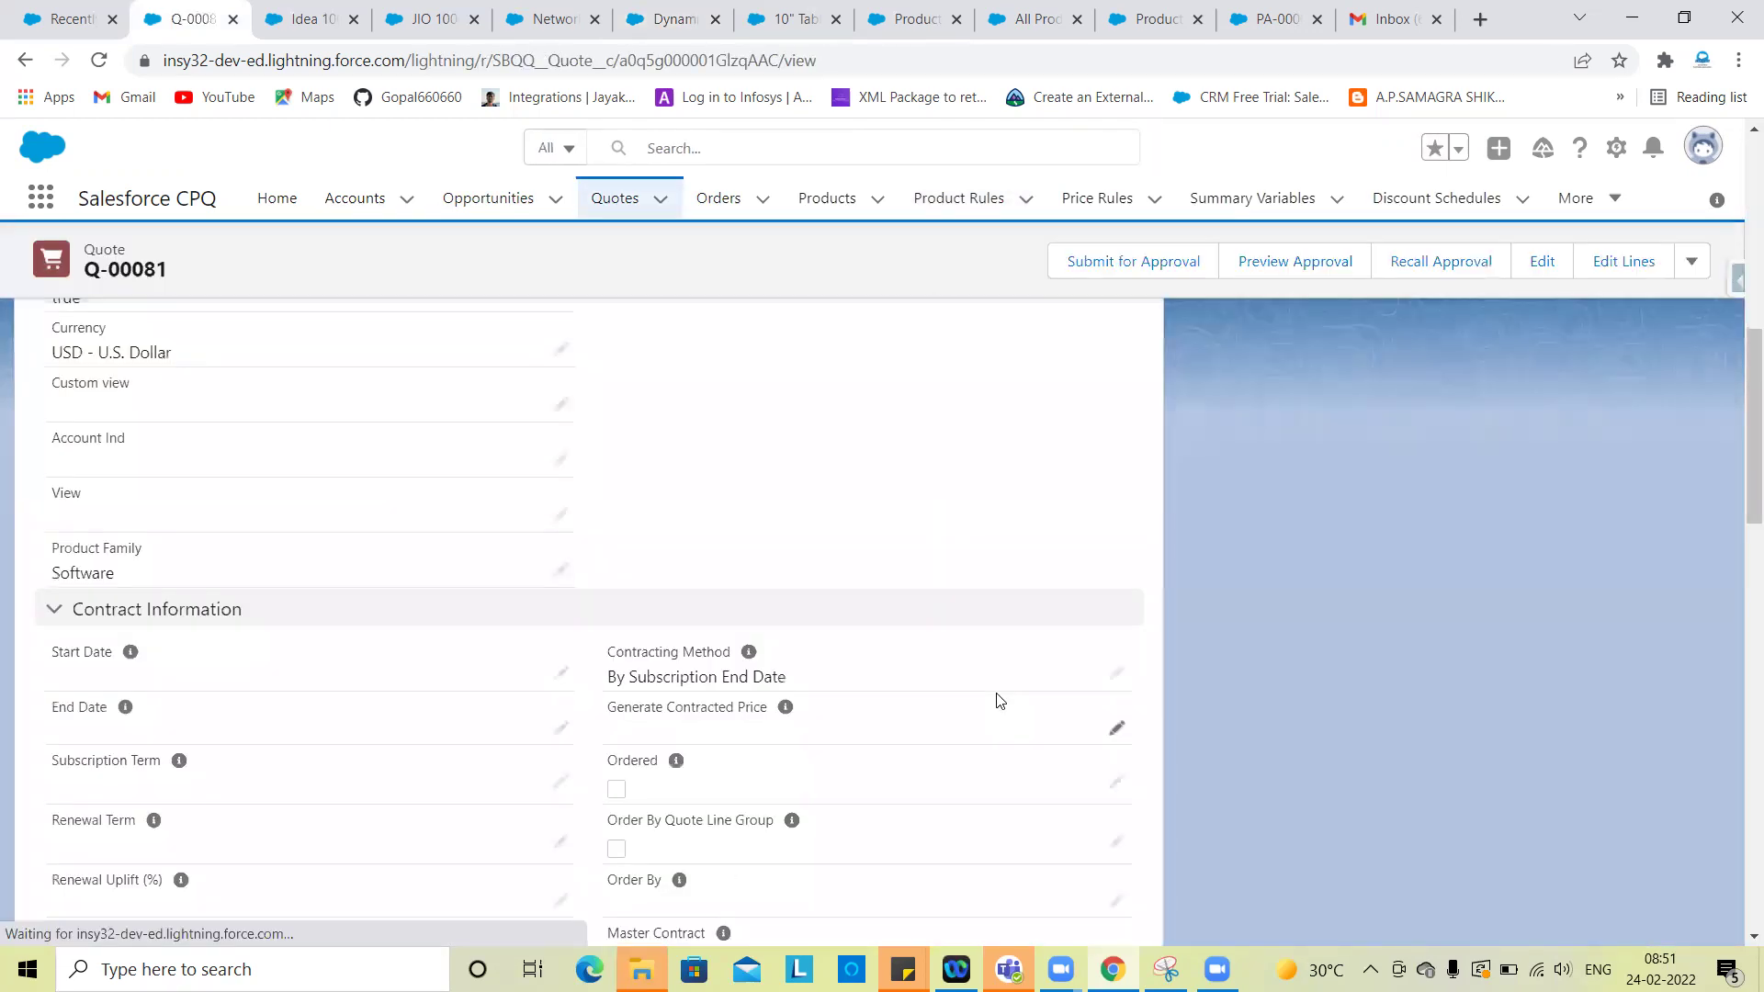
scroll(1000, 701, up, 4)
scroll(1587, 494, up, 4)
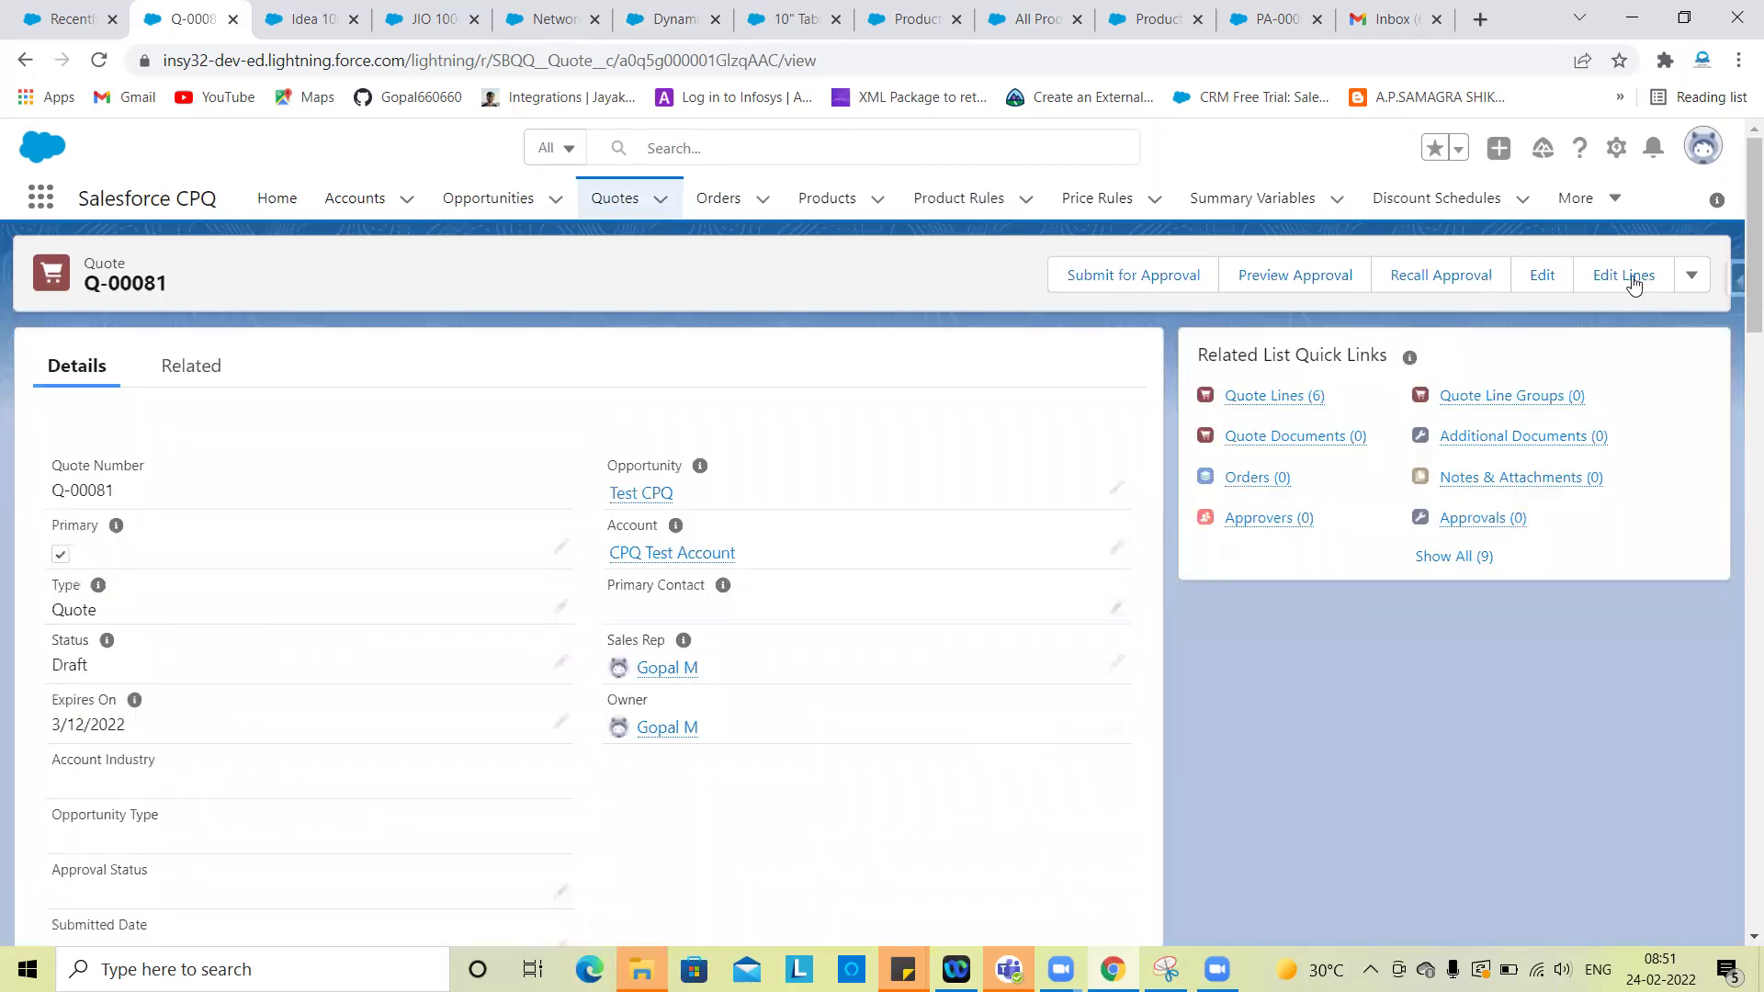
Step: Start adding products to the quote's lines with the quote filter set to None
click(1631, 280)
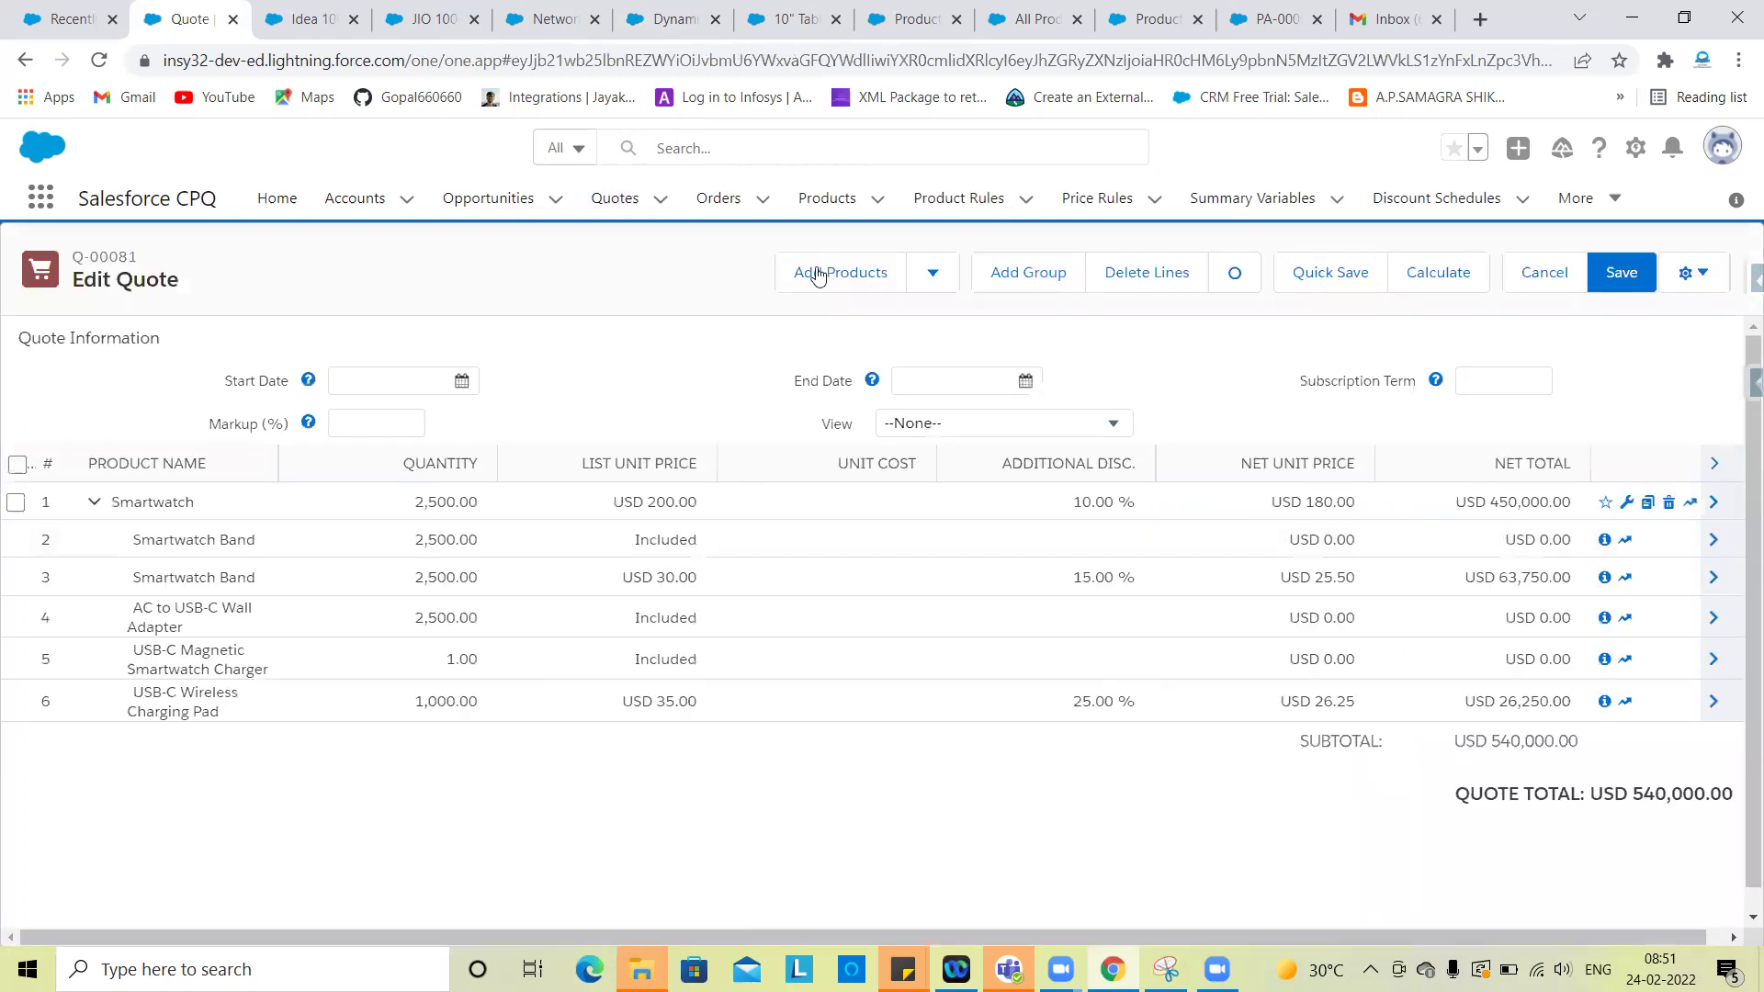
click(818, 274)
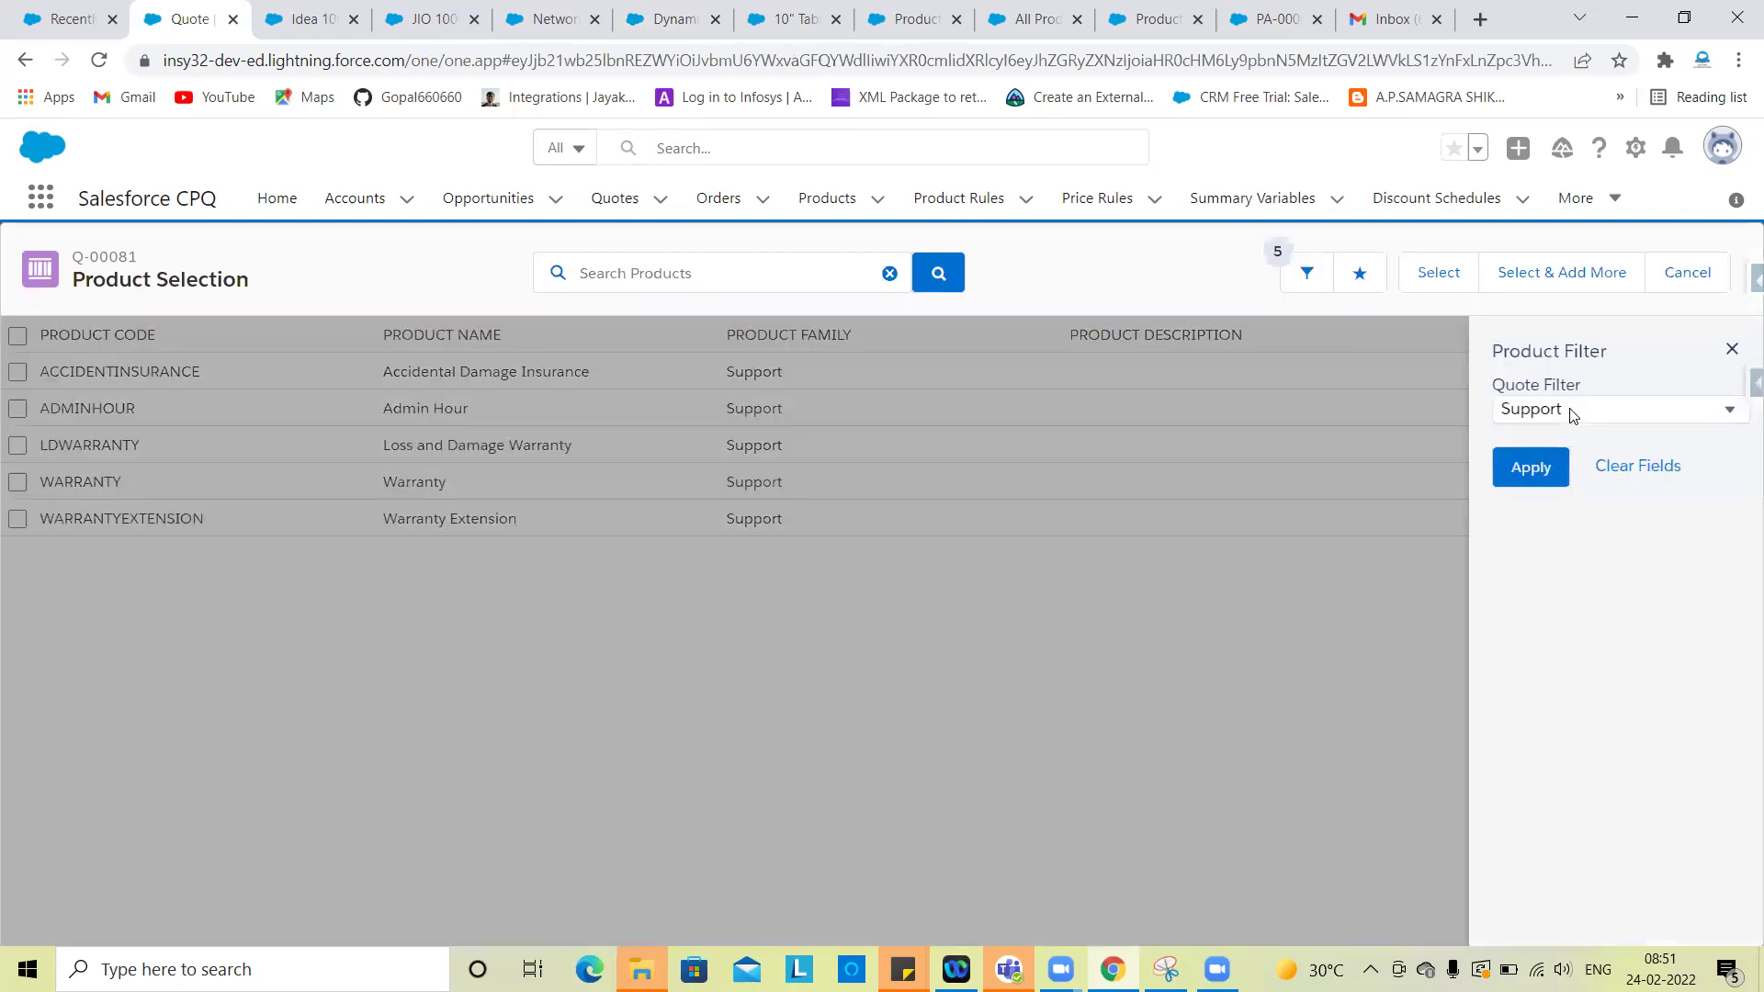
click(1544, 415)
click(1529, 433)
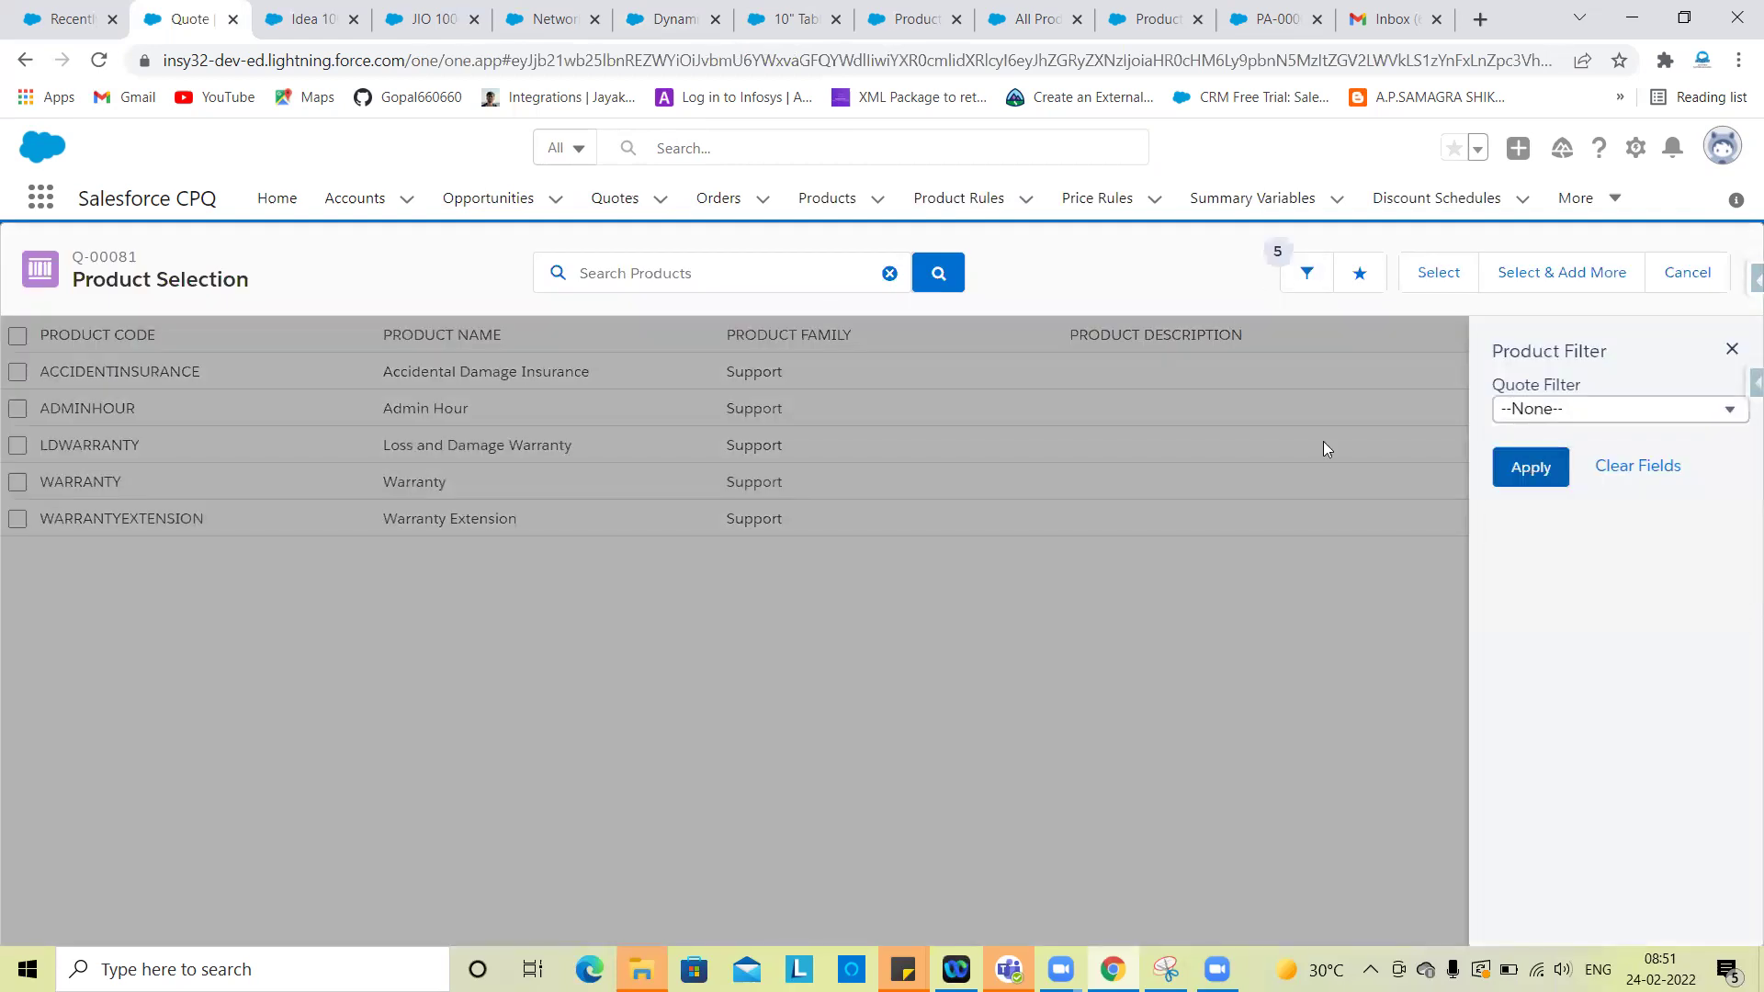
Step: Search the products for "net" and select the Networks bundle to configure it
click(653, 270)
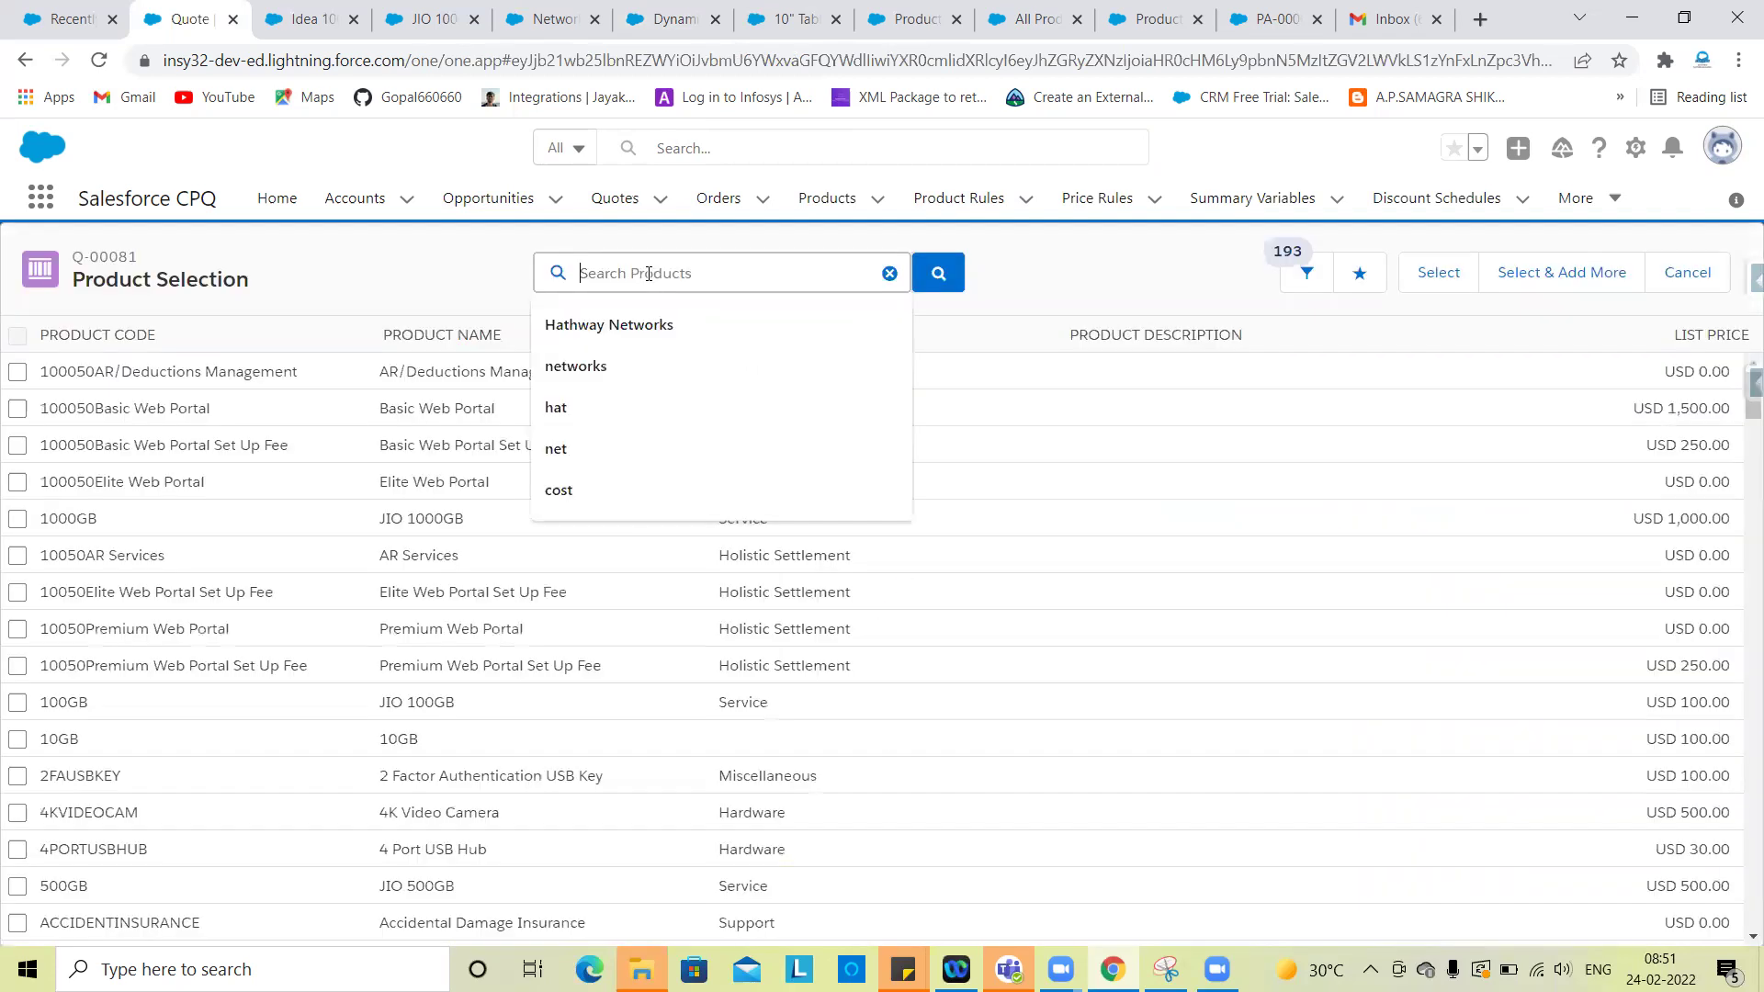
text(net)
key(Return)
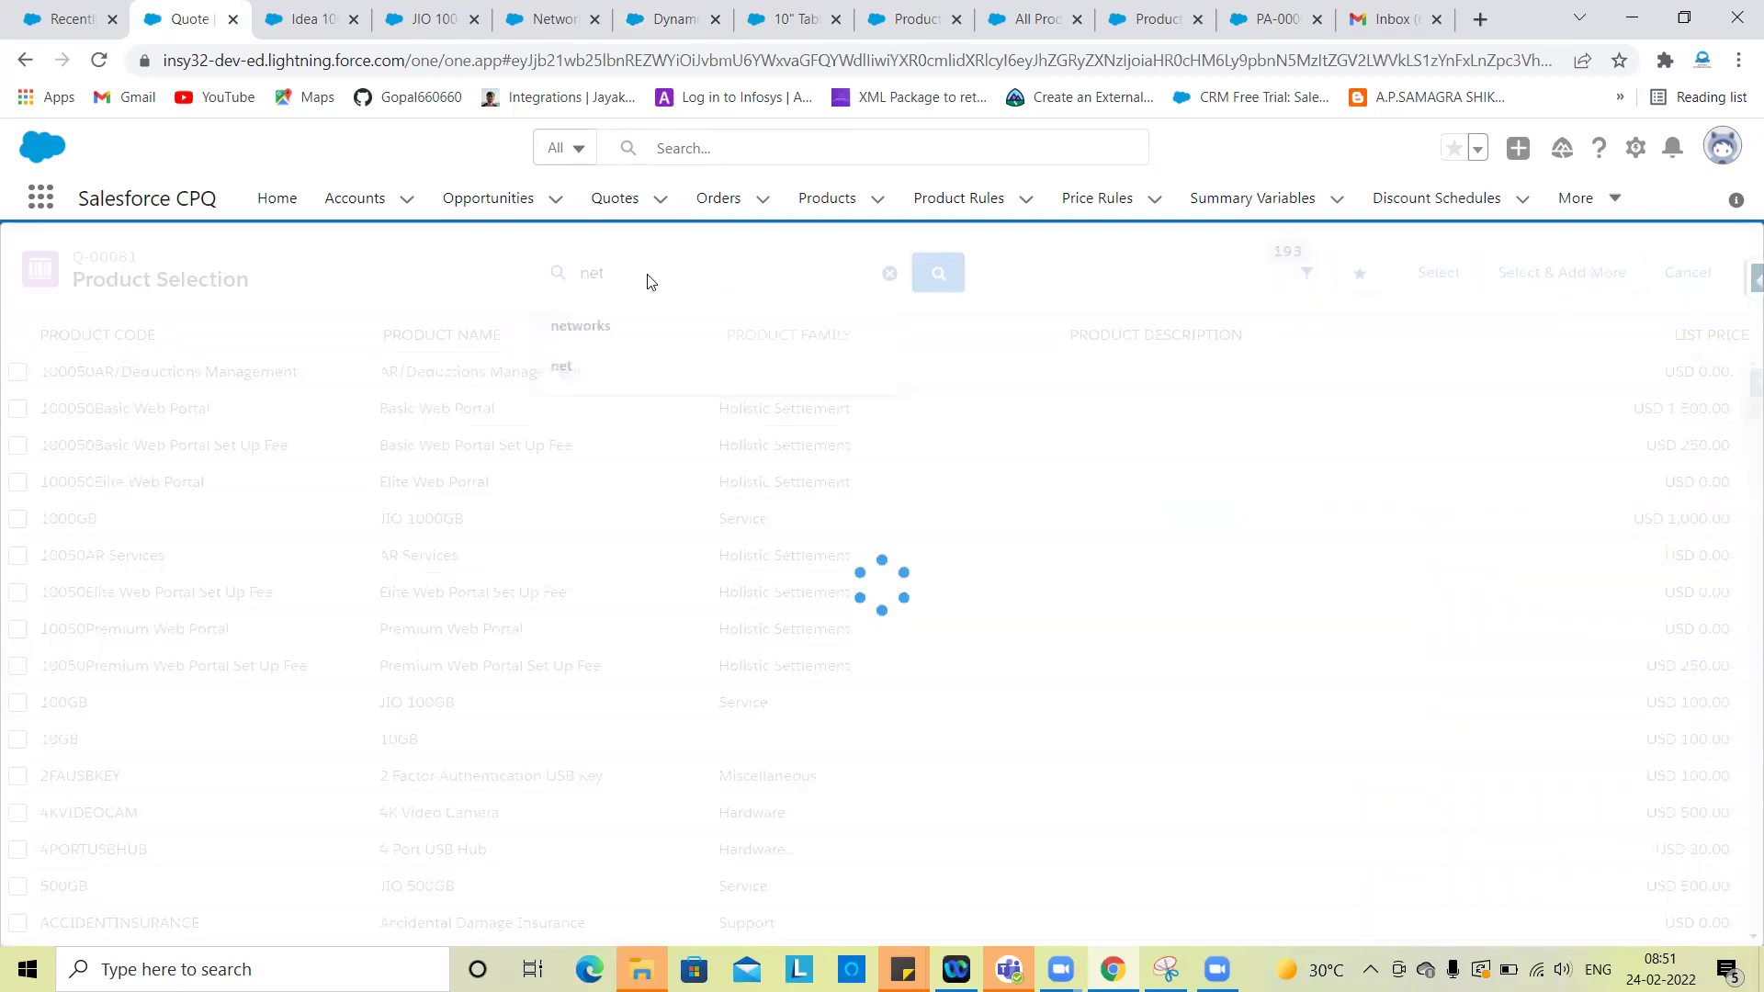
click(16, 485)
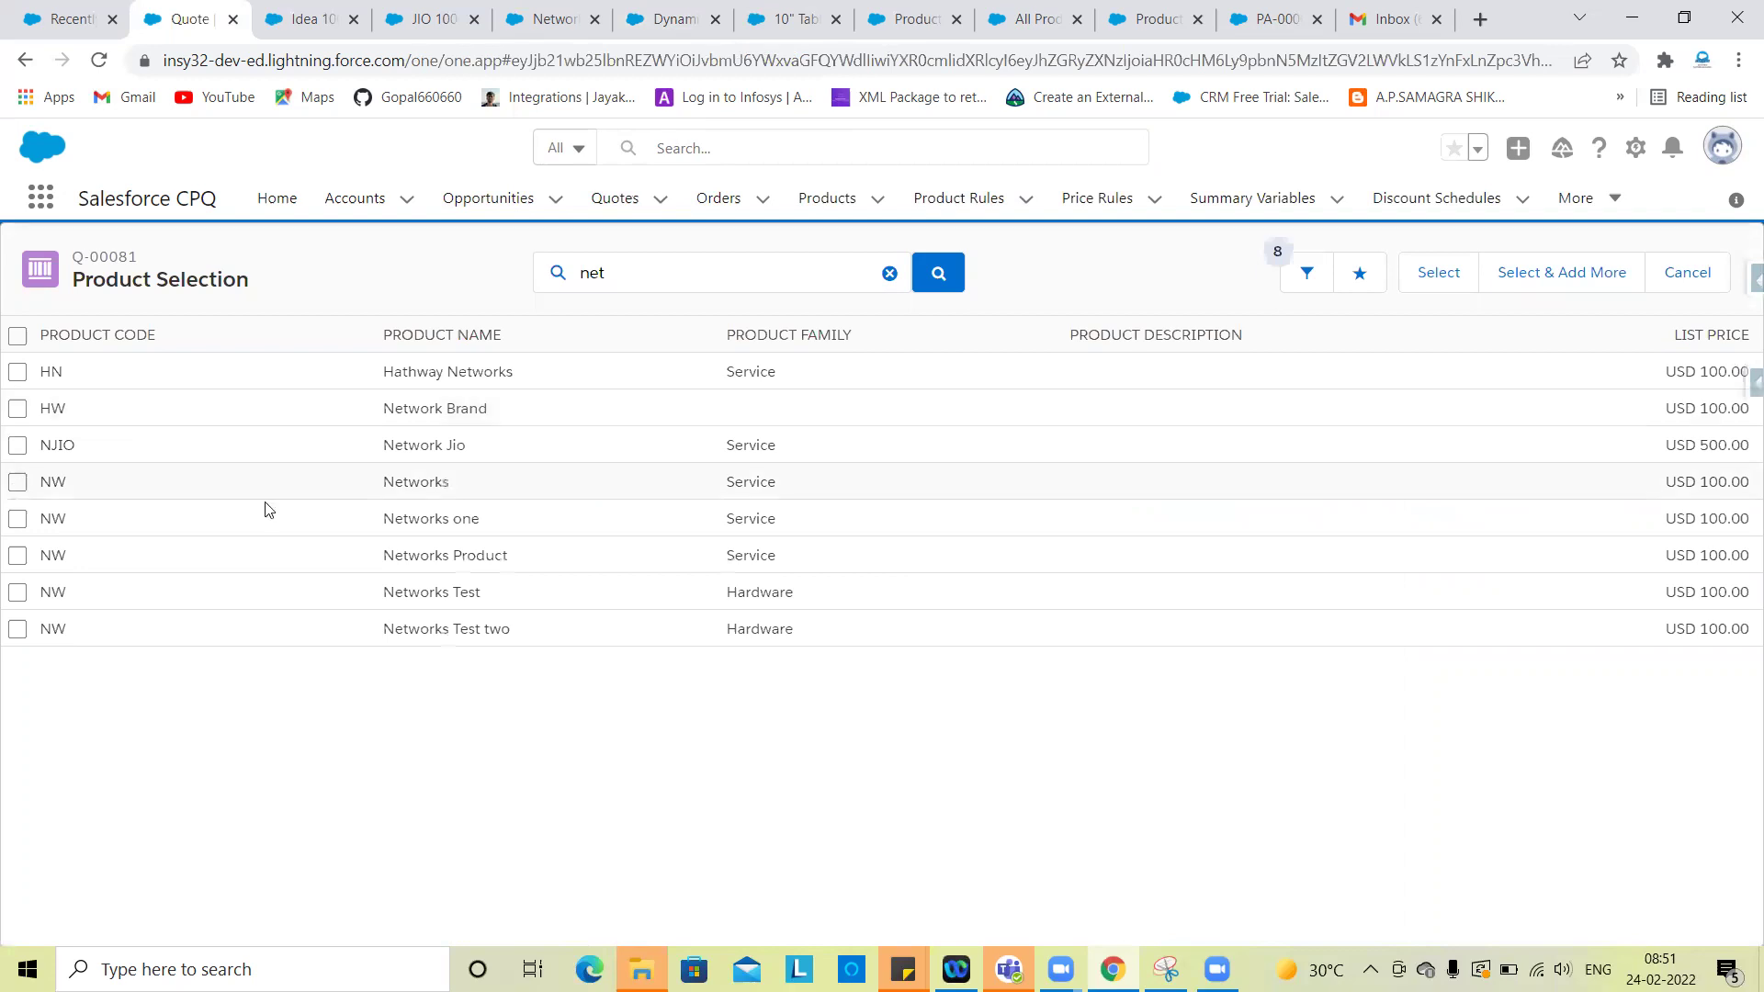
click(1433, 294)
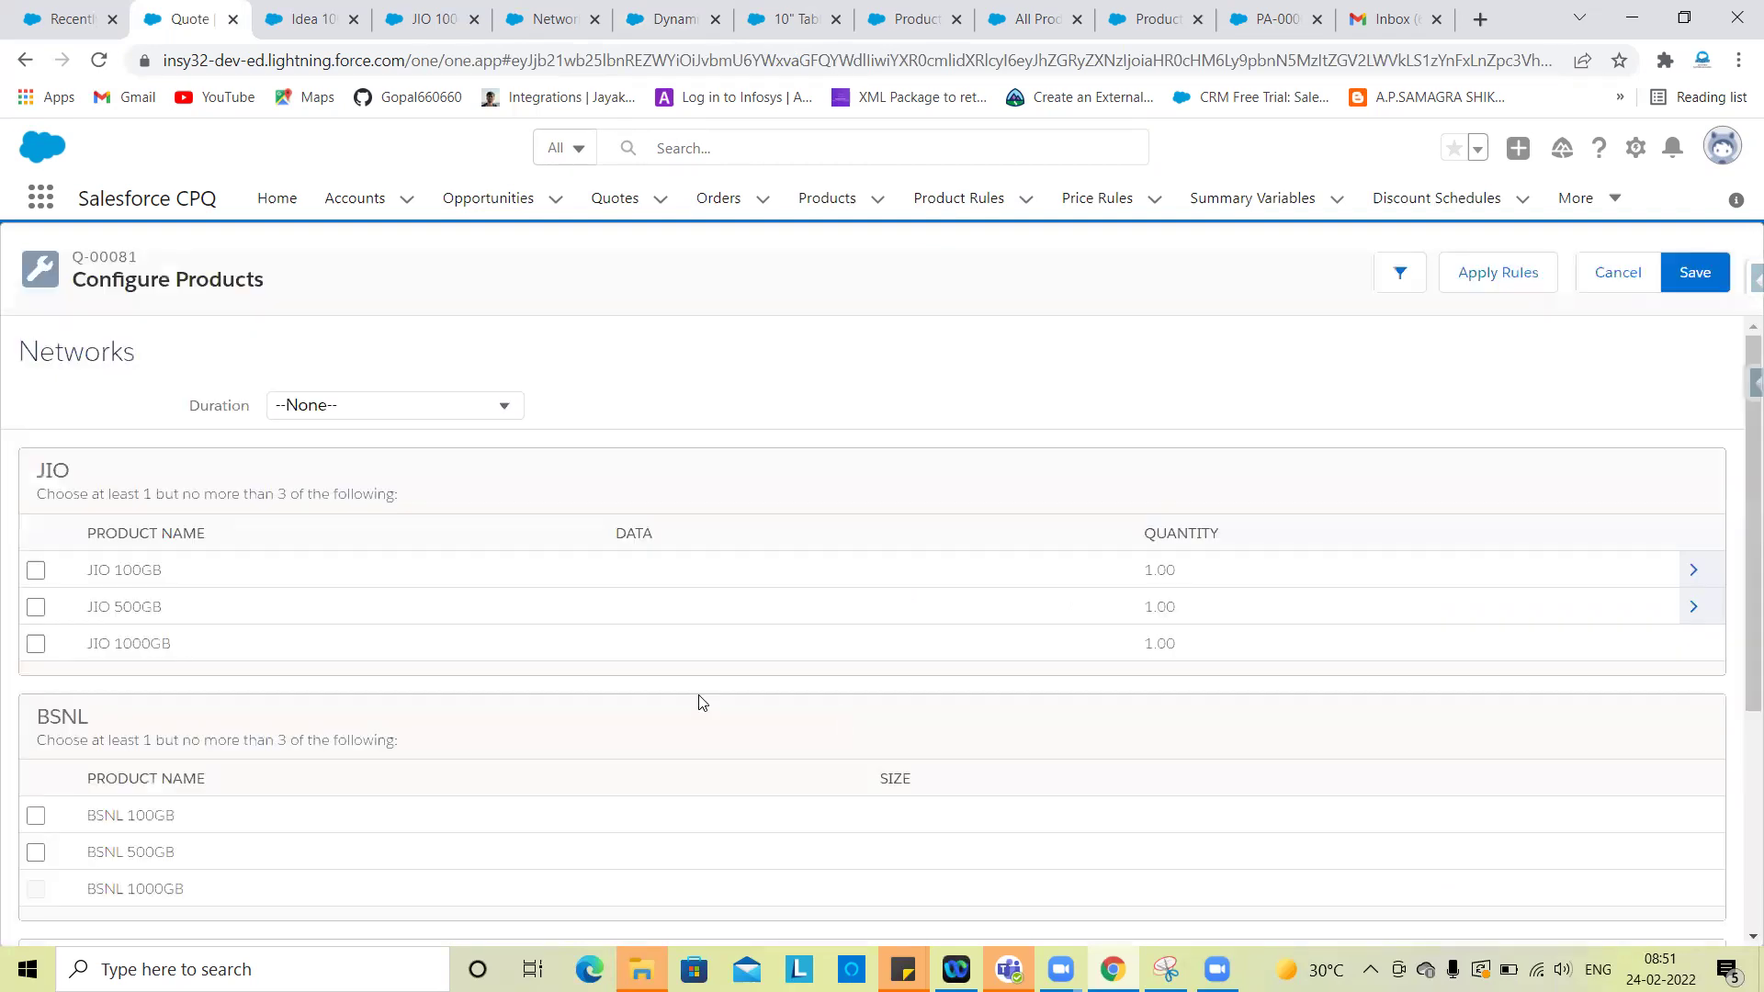
Step: Examine the JIO, BSNL, Idea and Dynamic features in the Networks bundle configuration
scroll(702, 702, down, 4)
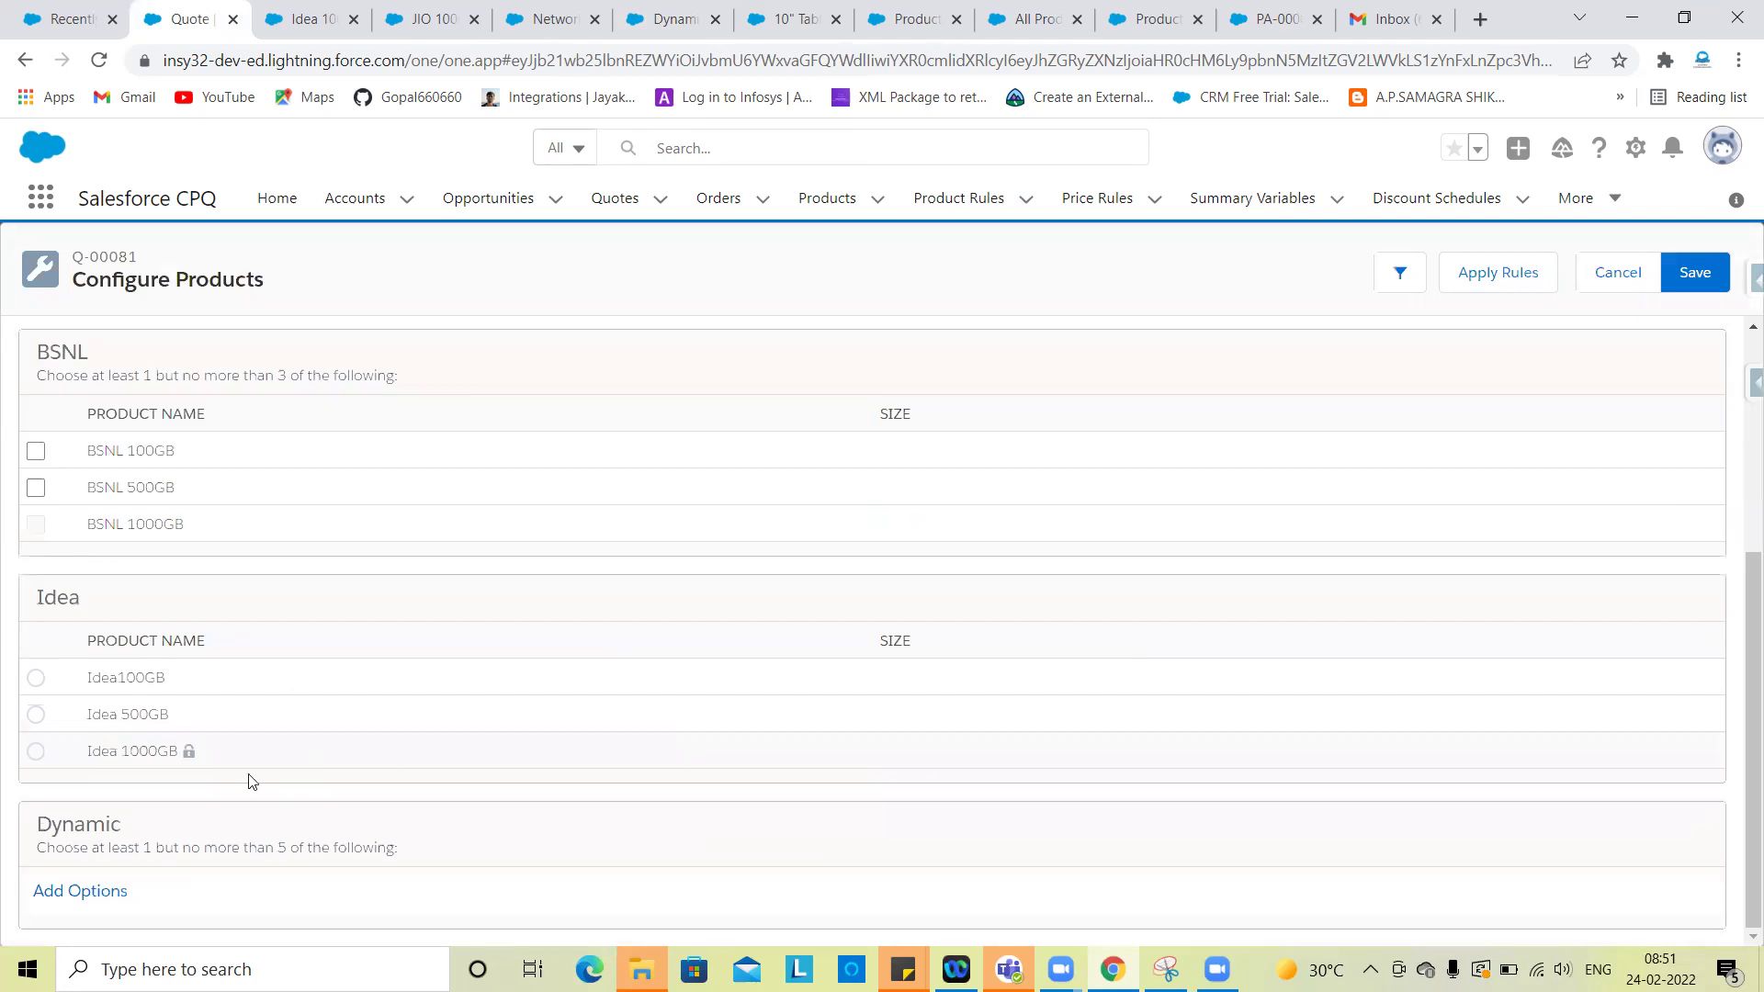
scroll(317, 627, up, 4)
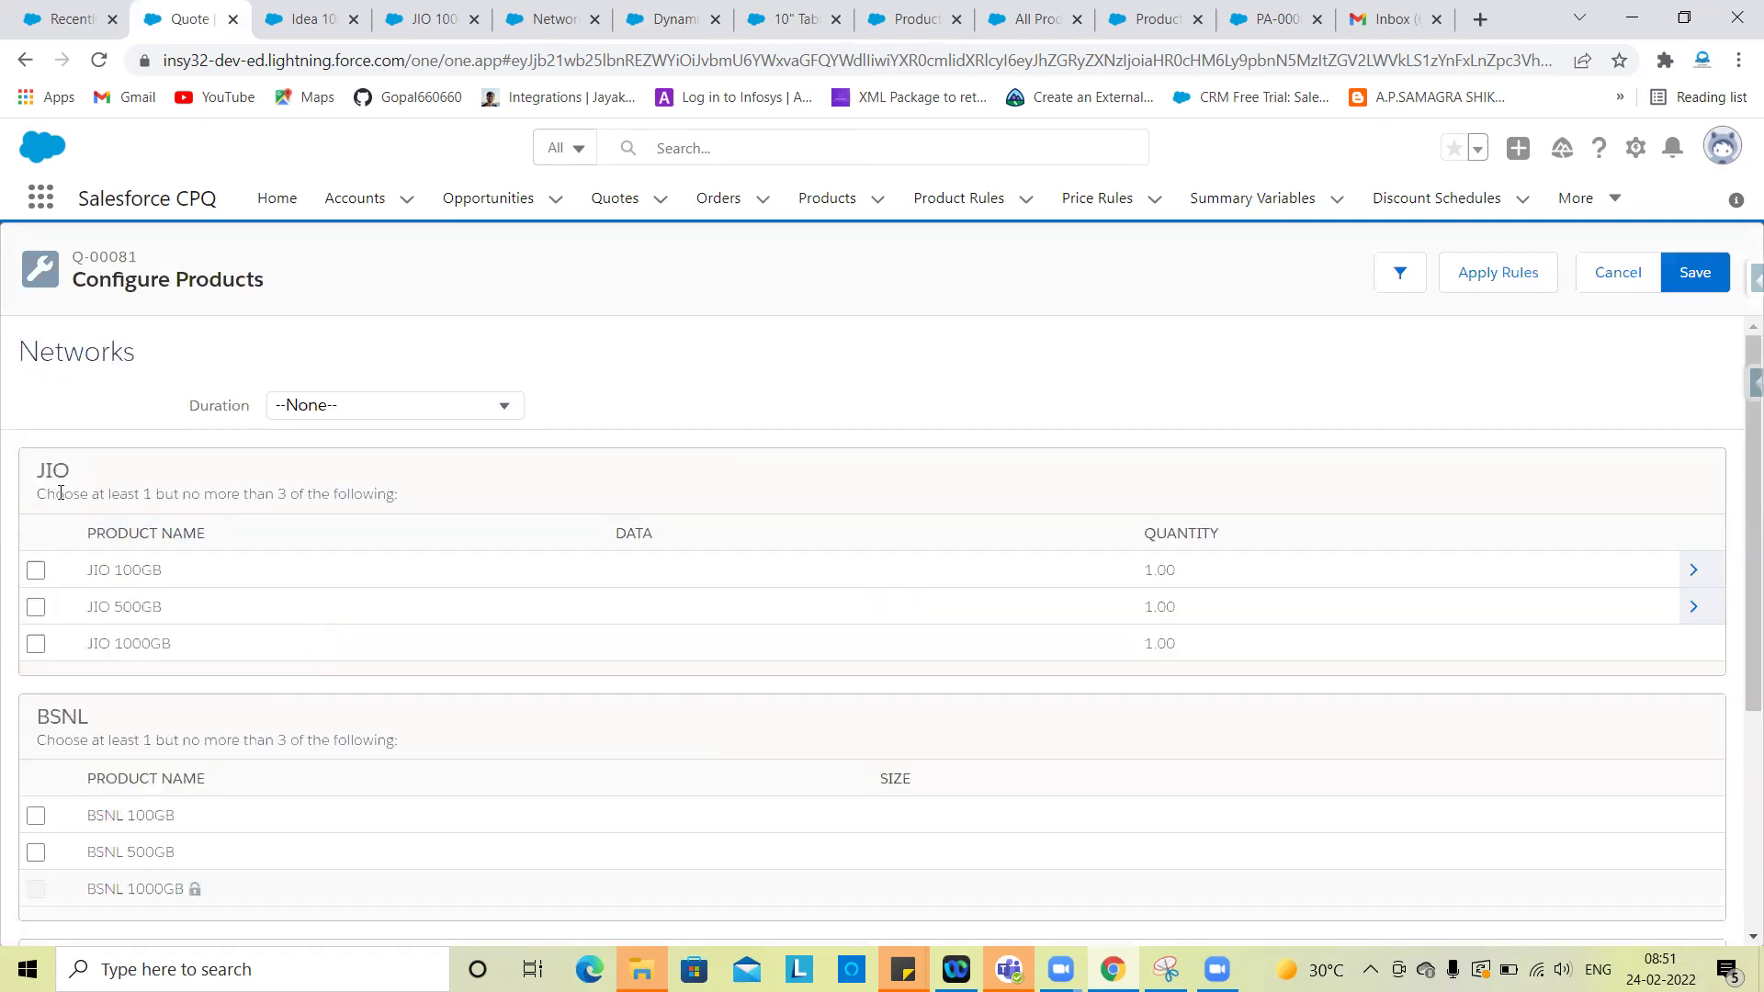
scroll(217, 512, down, 4)
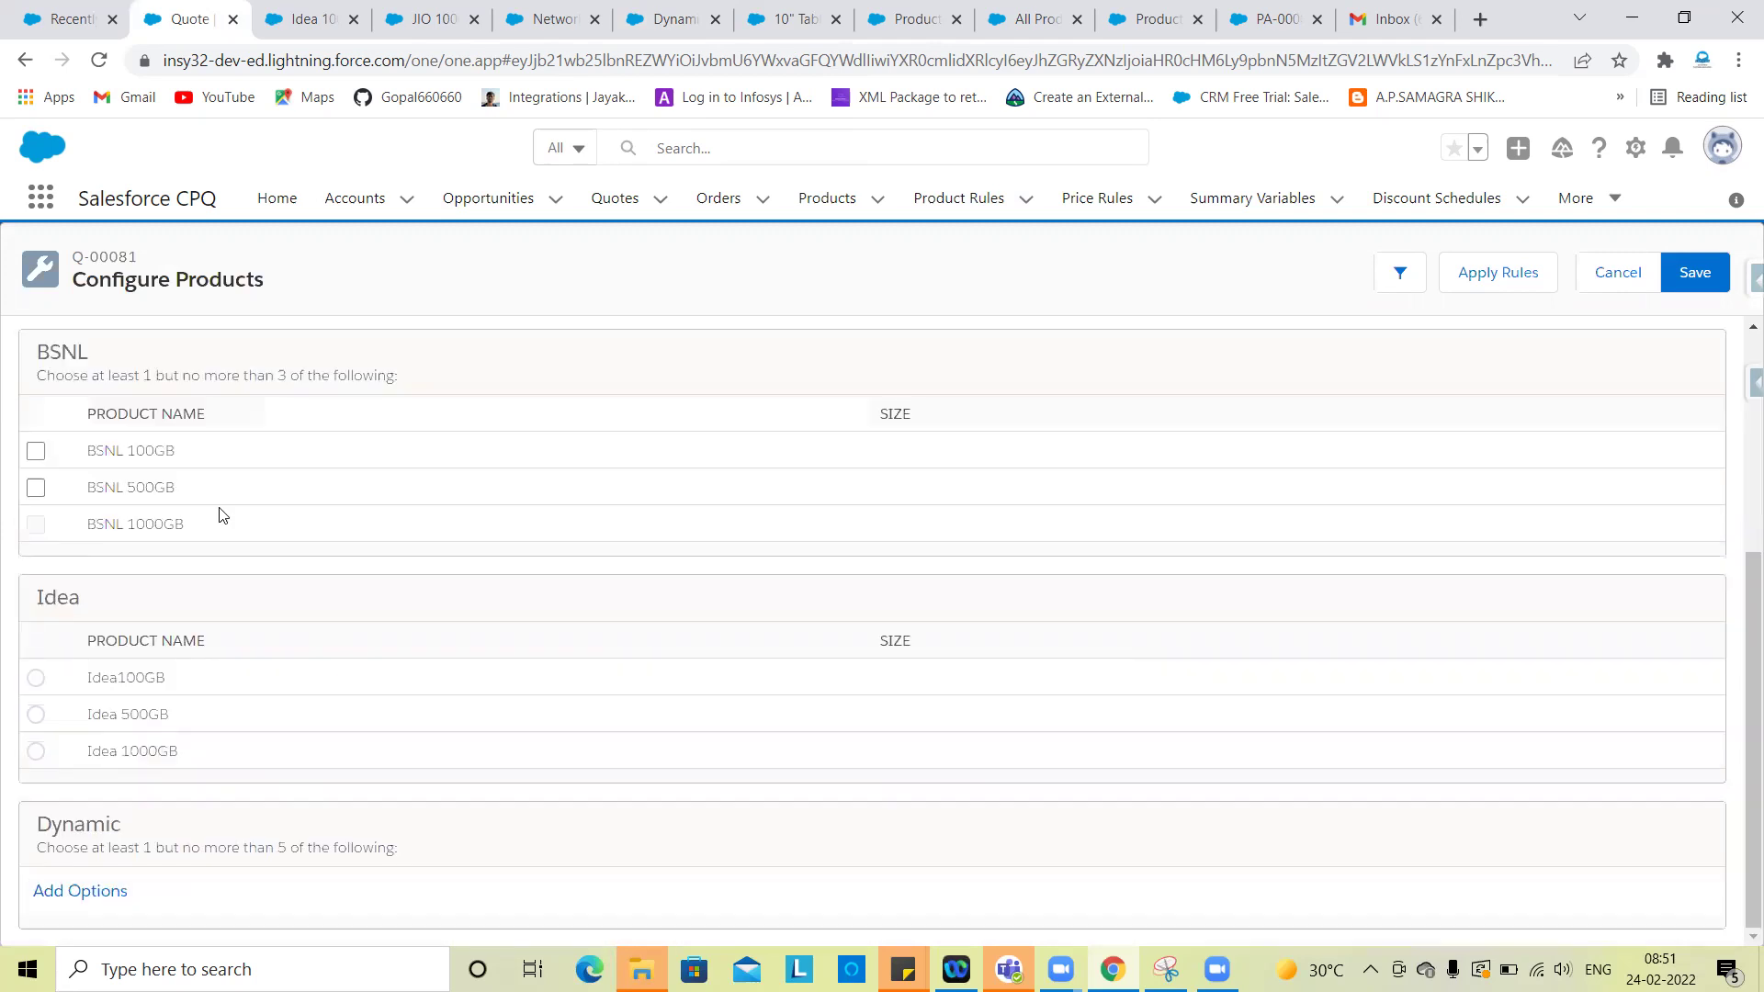
scroll(271, 574, up, 2)
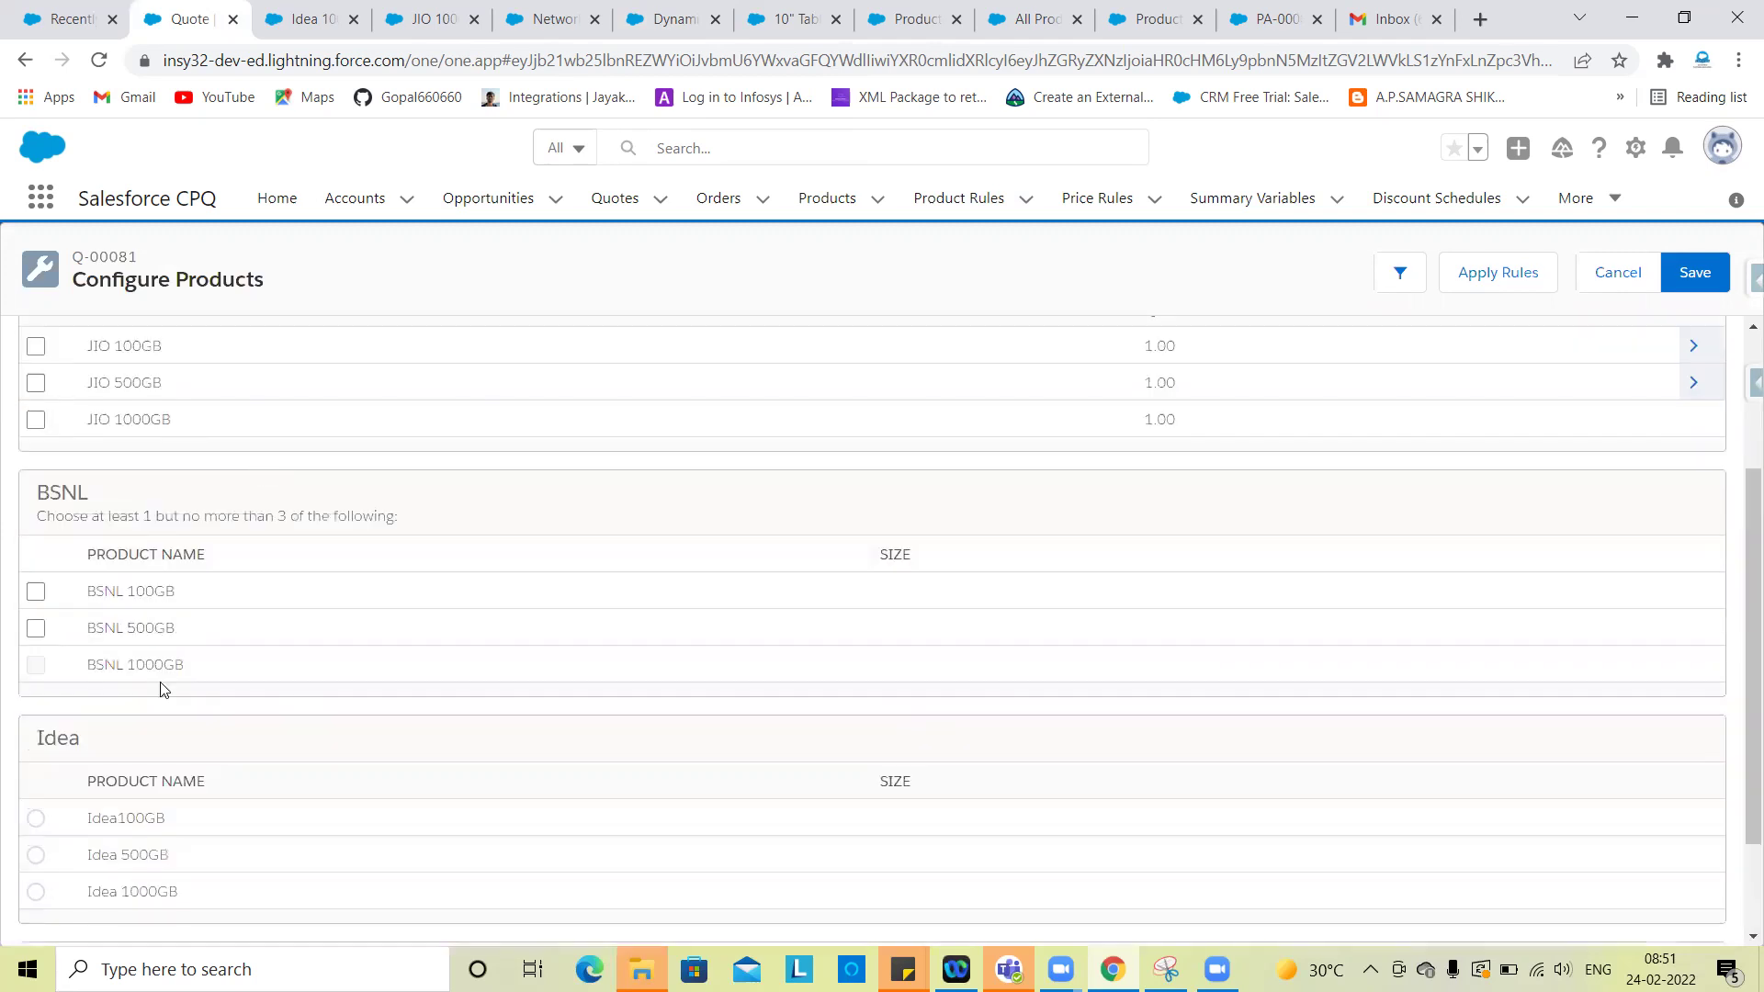
scroll(185, 610, up, 2)
scroll(142, 597, down, 1)
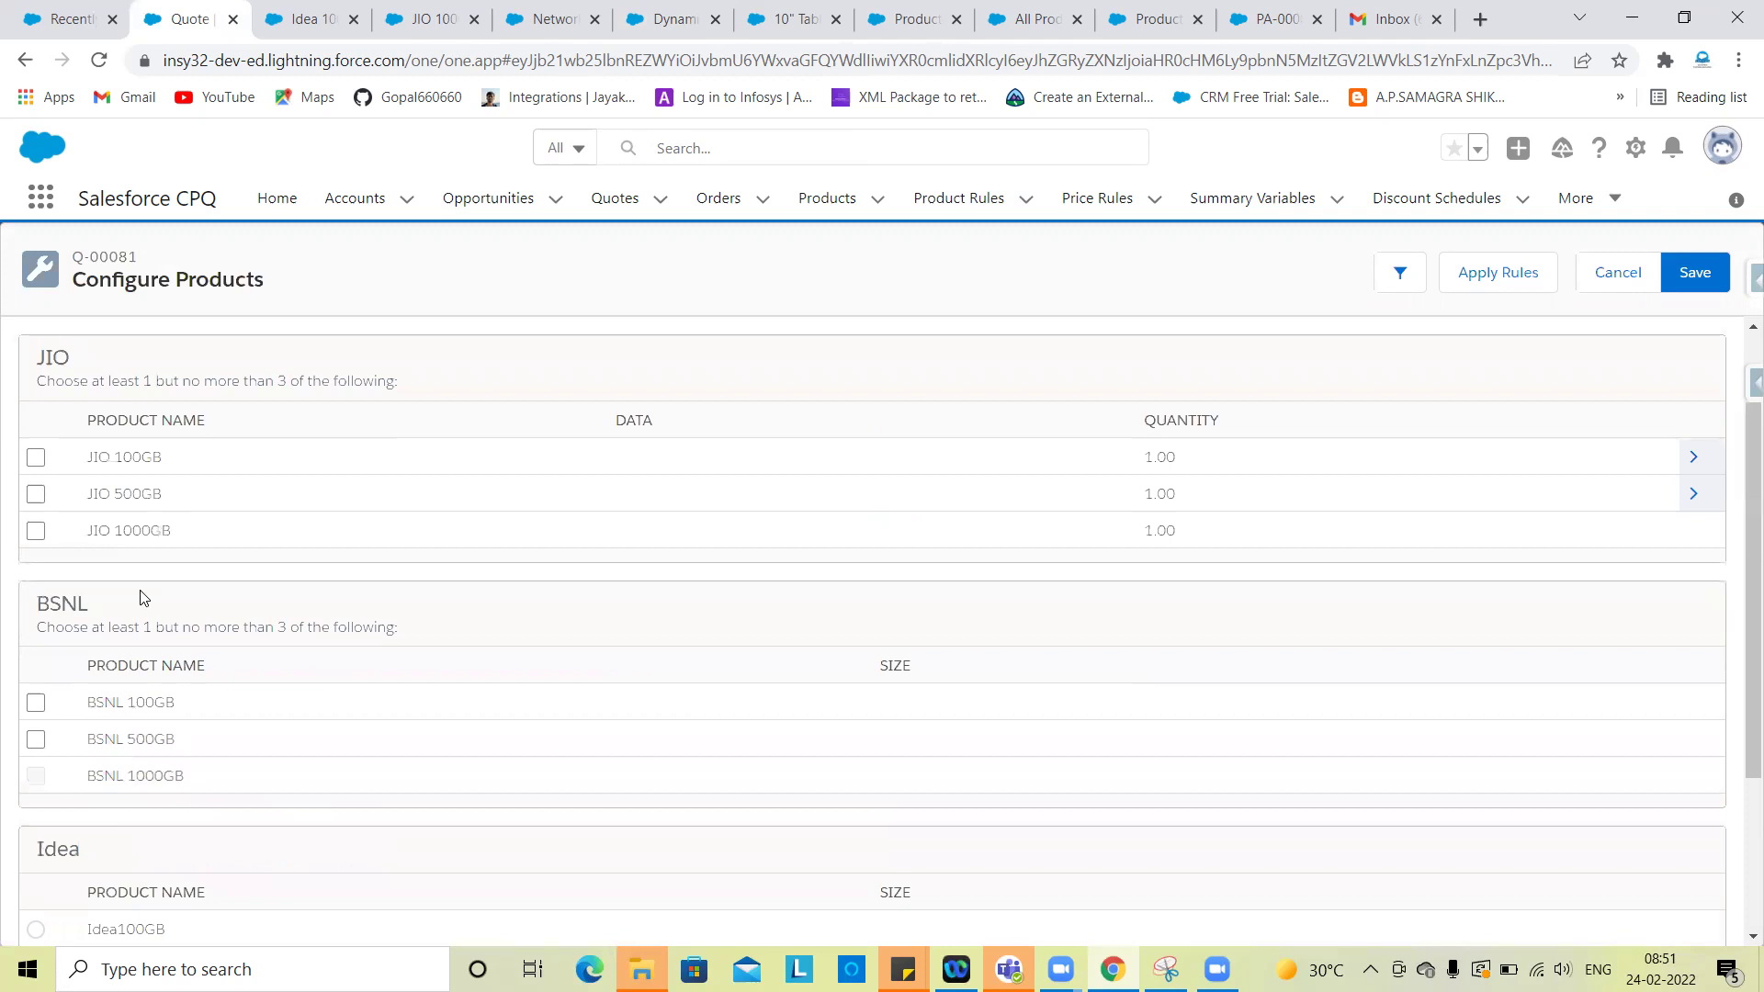
scroll(142, 597, down, 2)
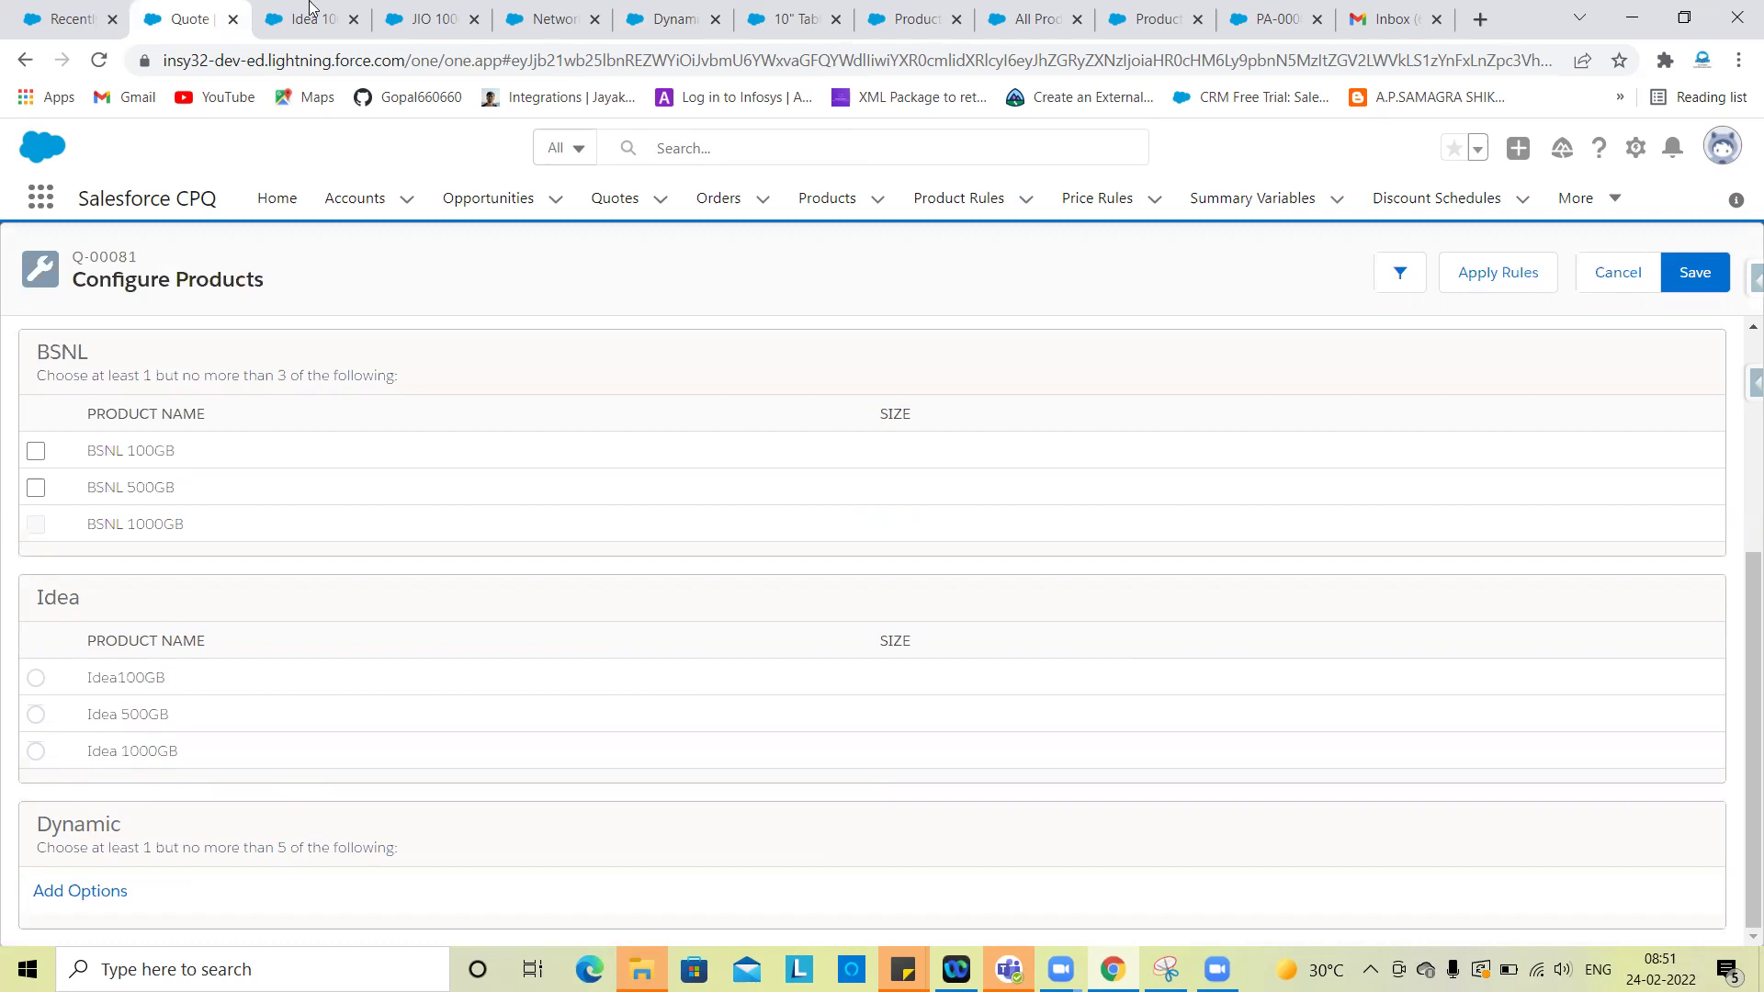
Step: Open the Networks product record from the recently viewed products and view its related features
key(ctrl+Tab)
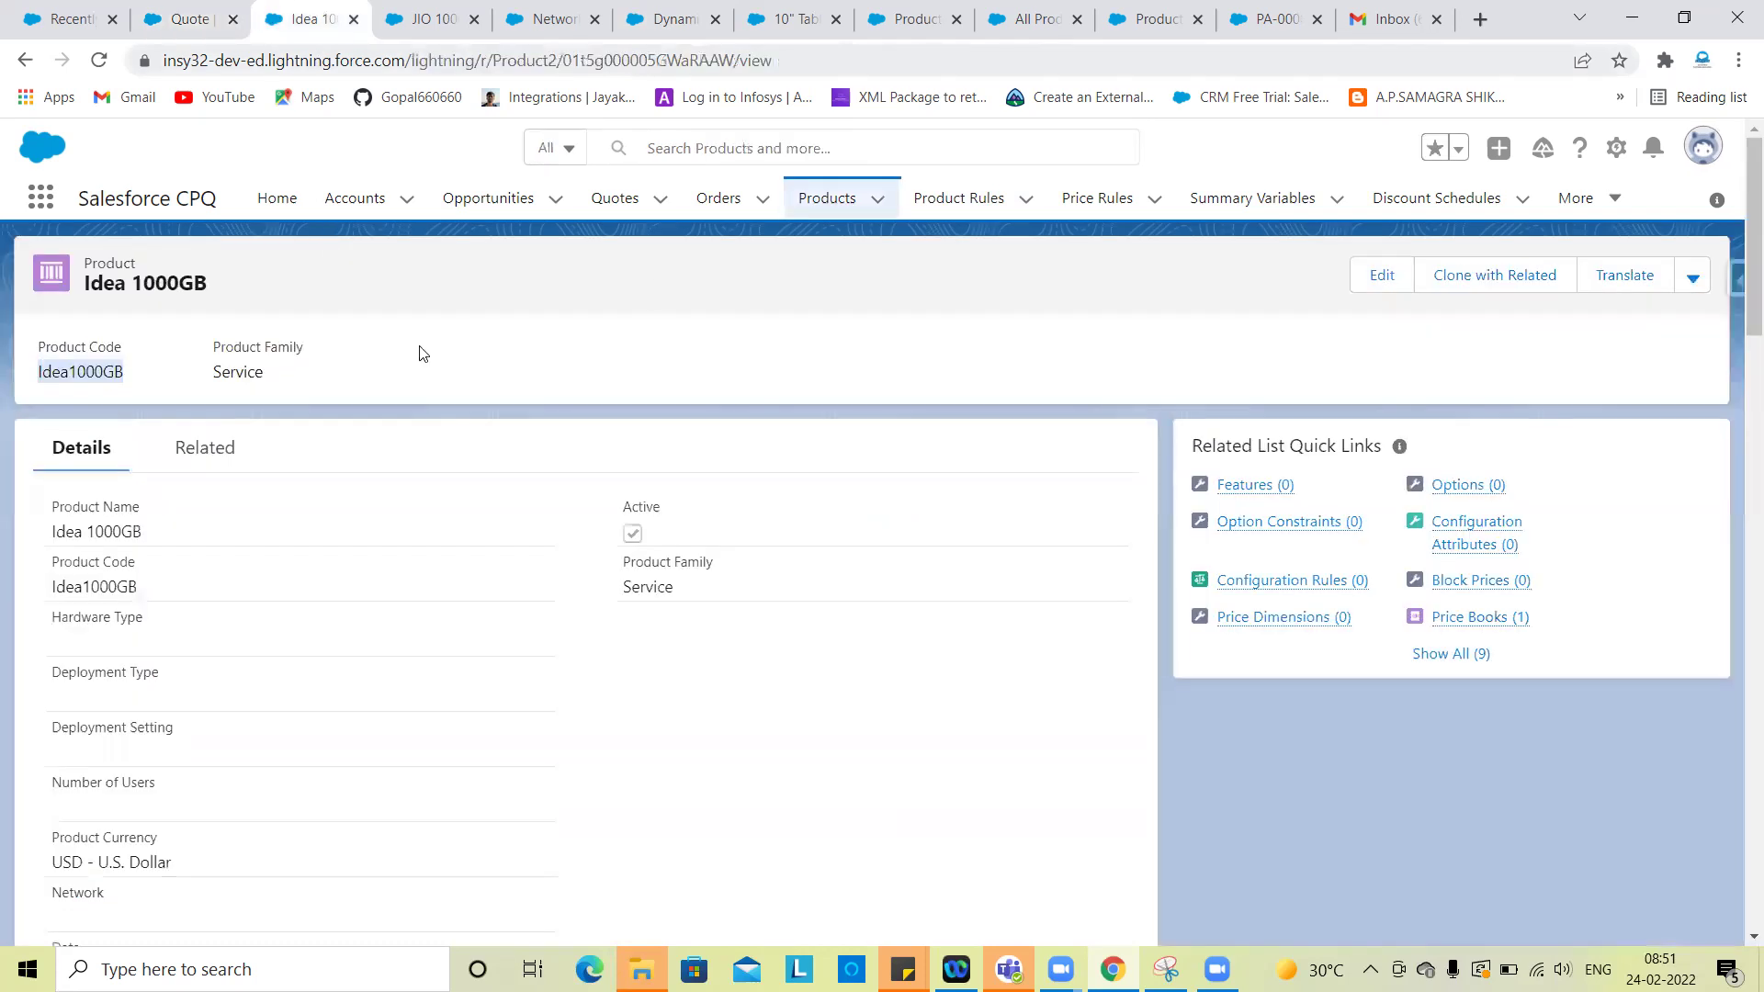
click(382, 9)
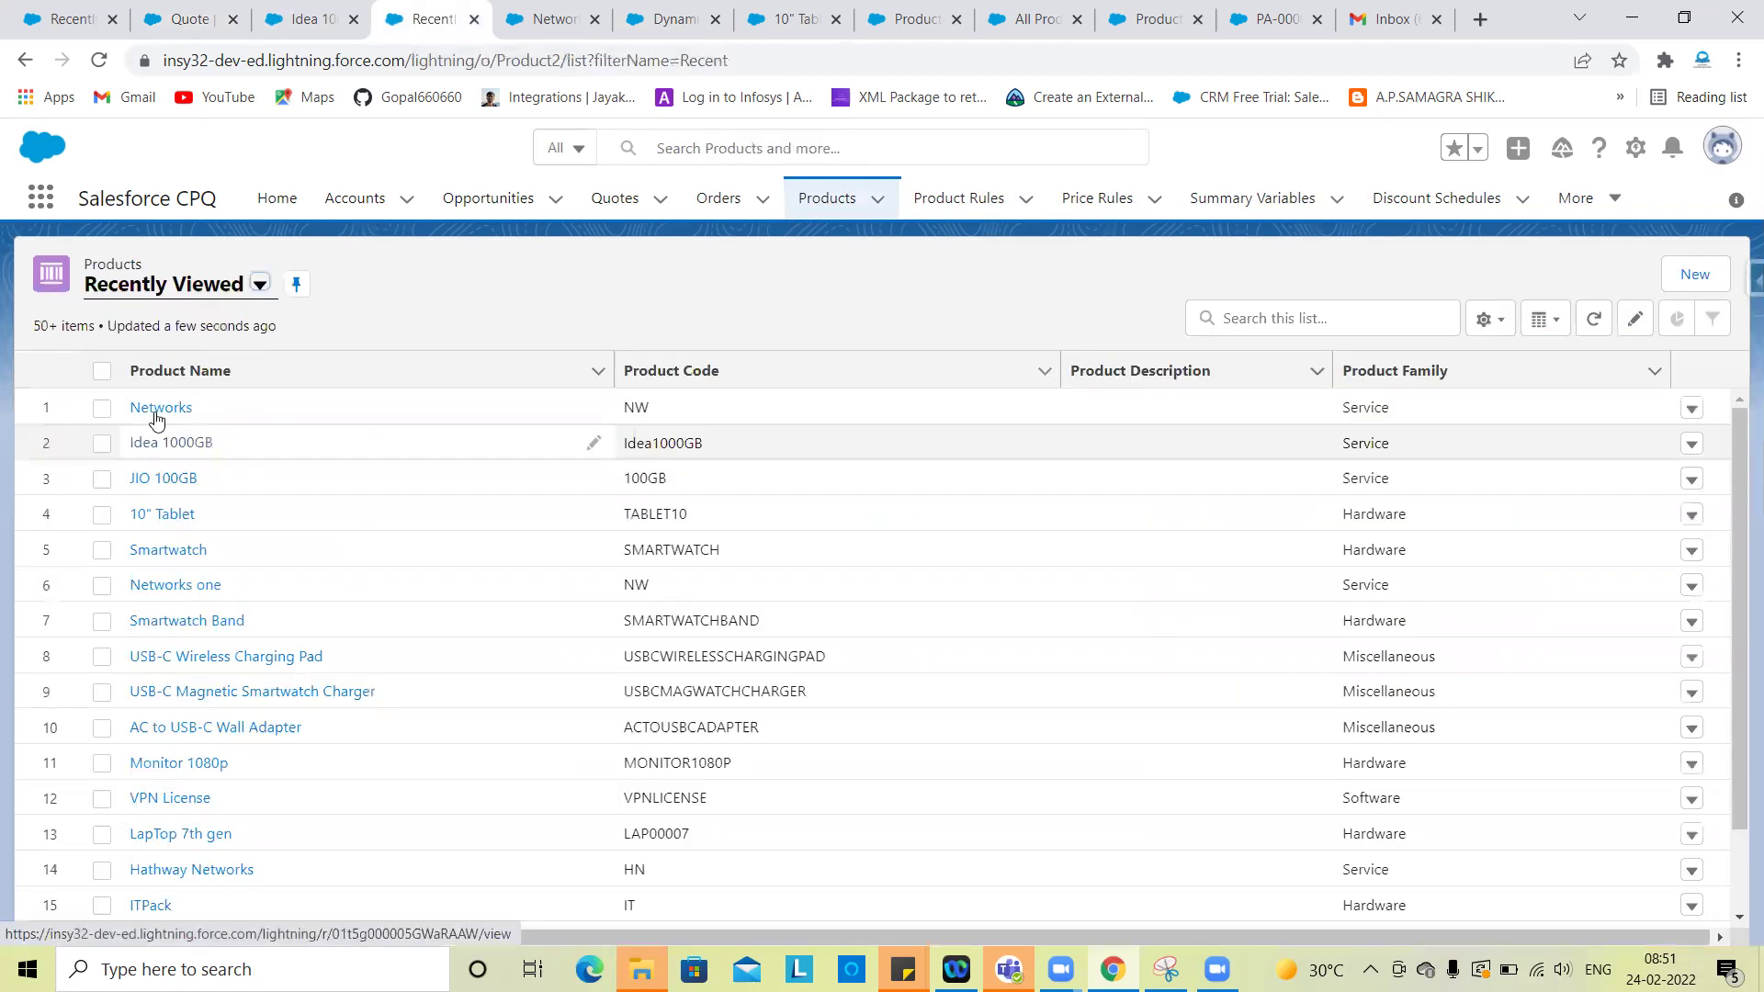
click(156, 413)
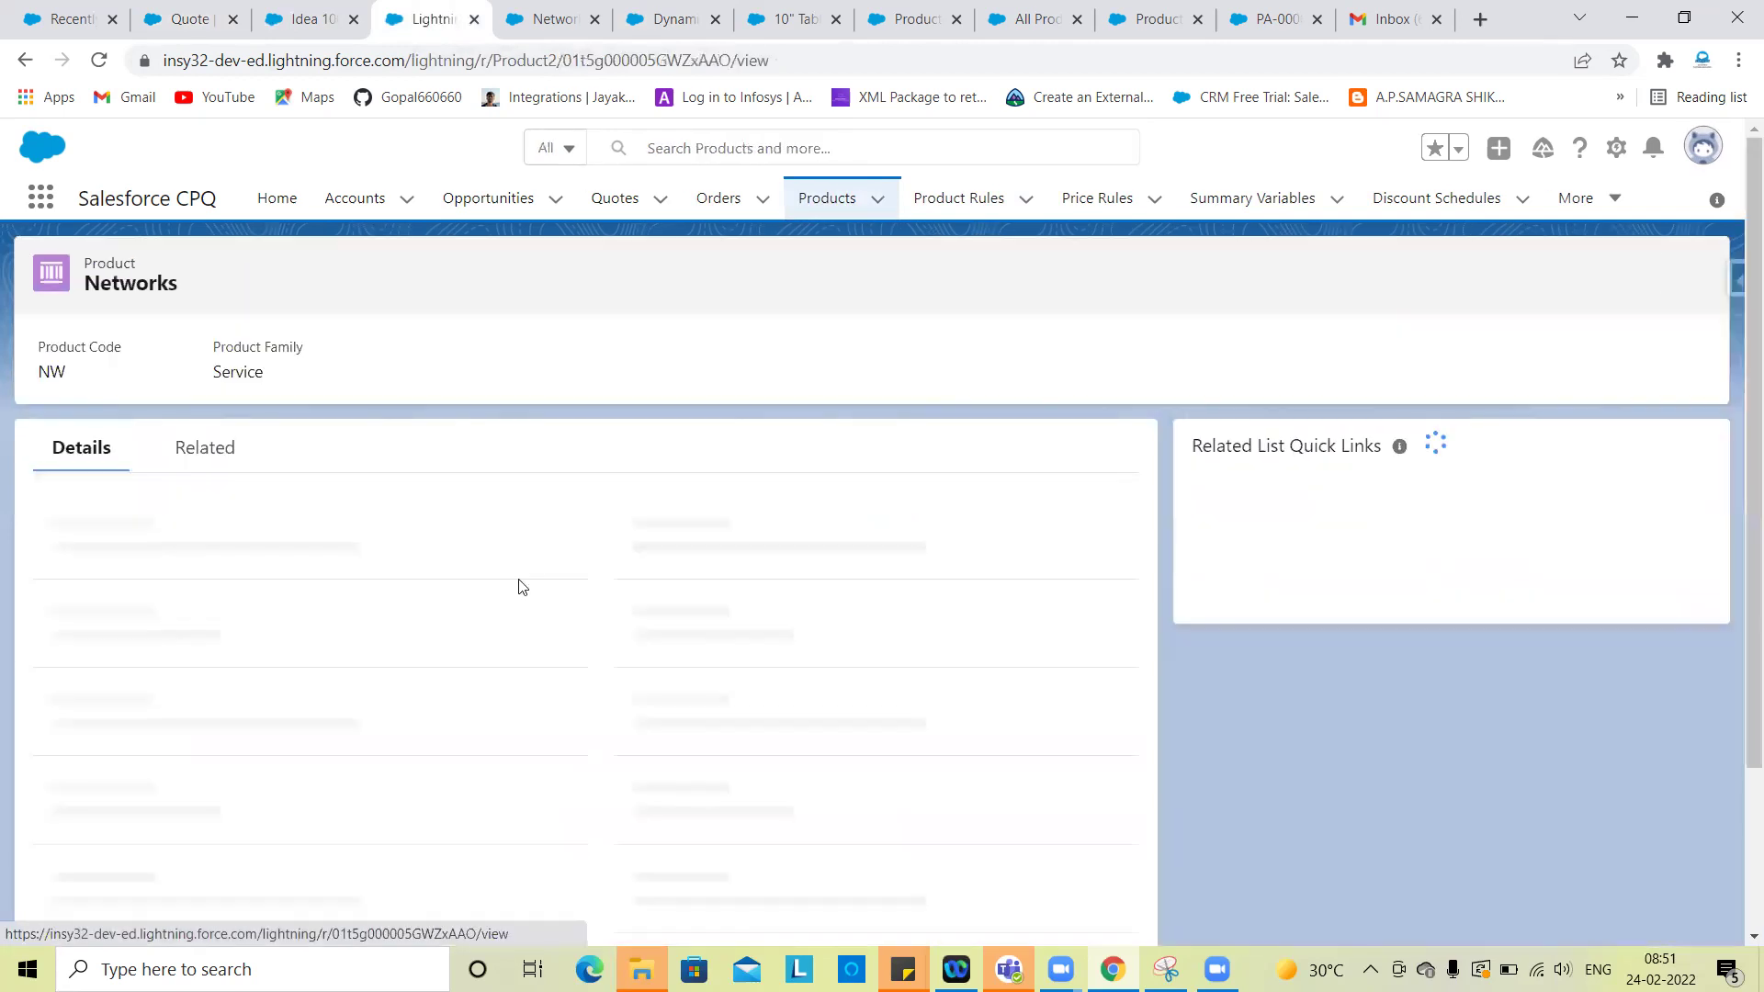
click(215, 463)
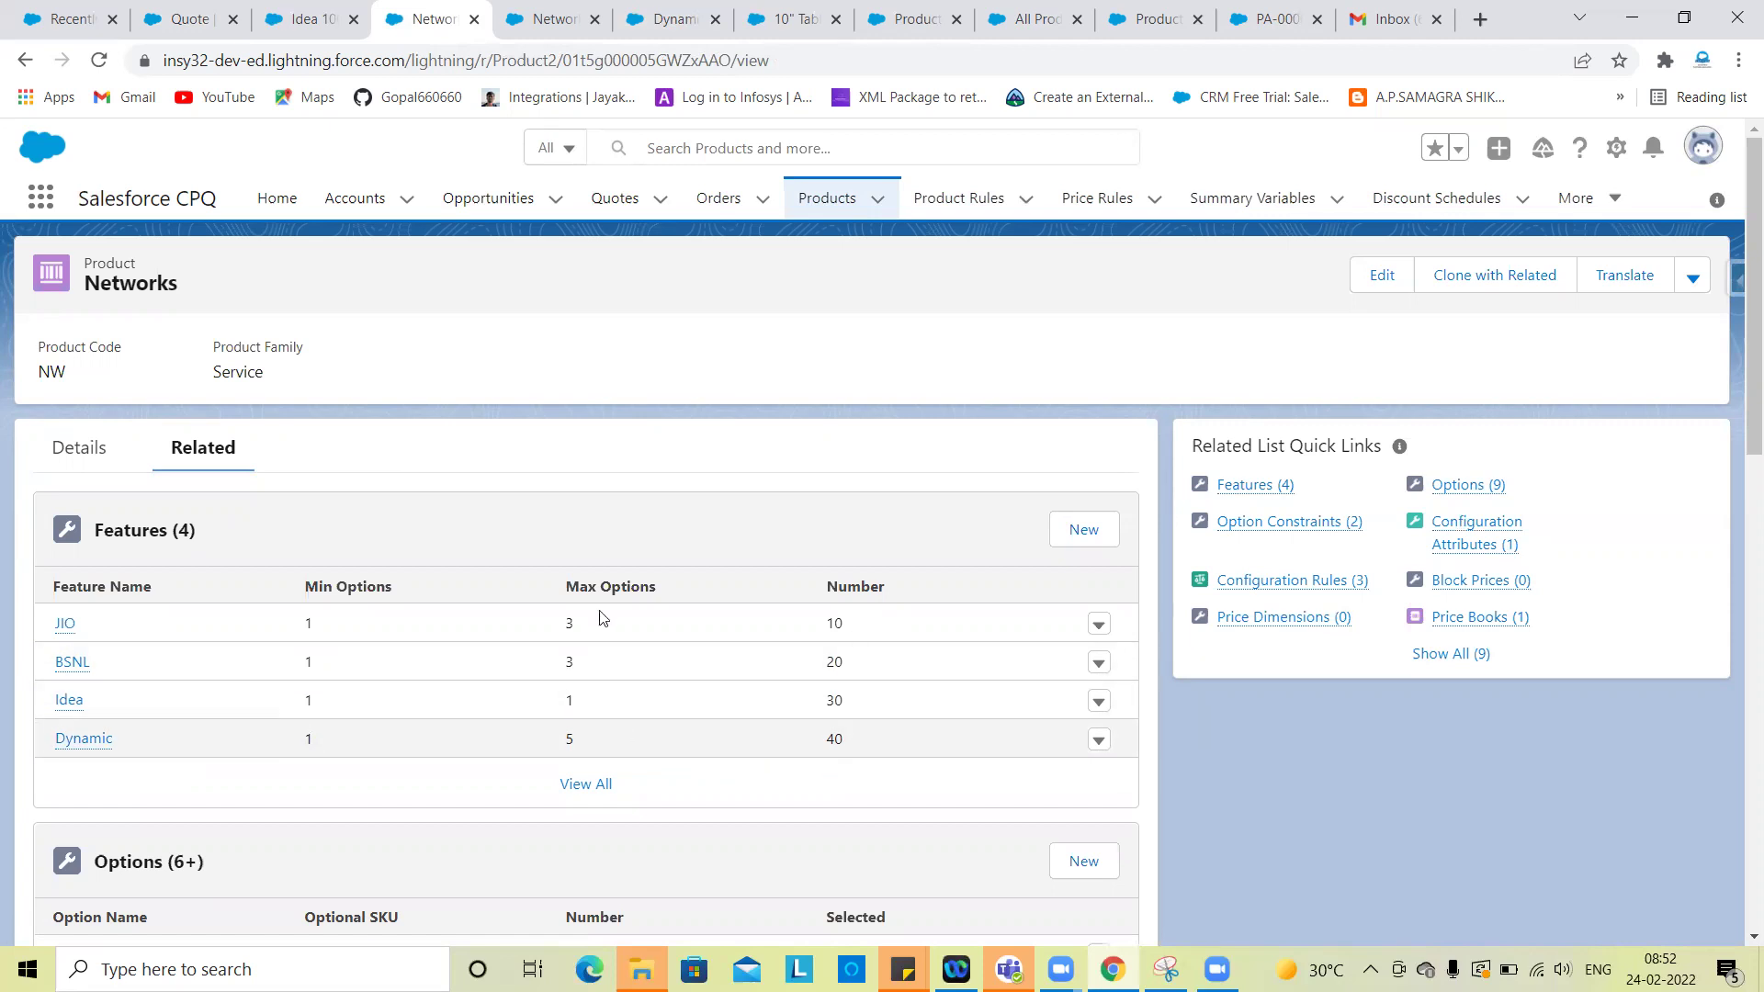
Step: Check the Dynamic feature in the quote's bundle configuration against the Dynamic product rule's action and configuration rule
click(183, 7)
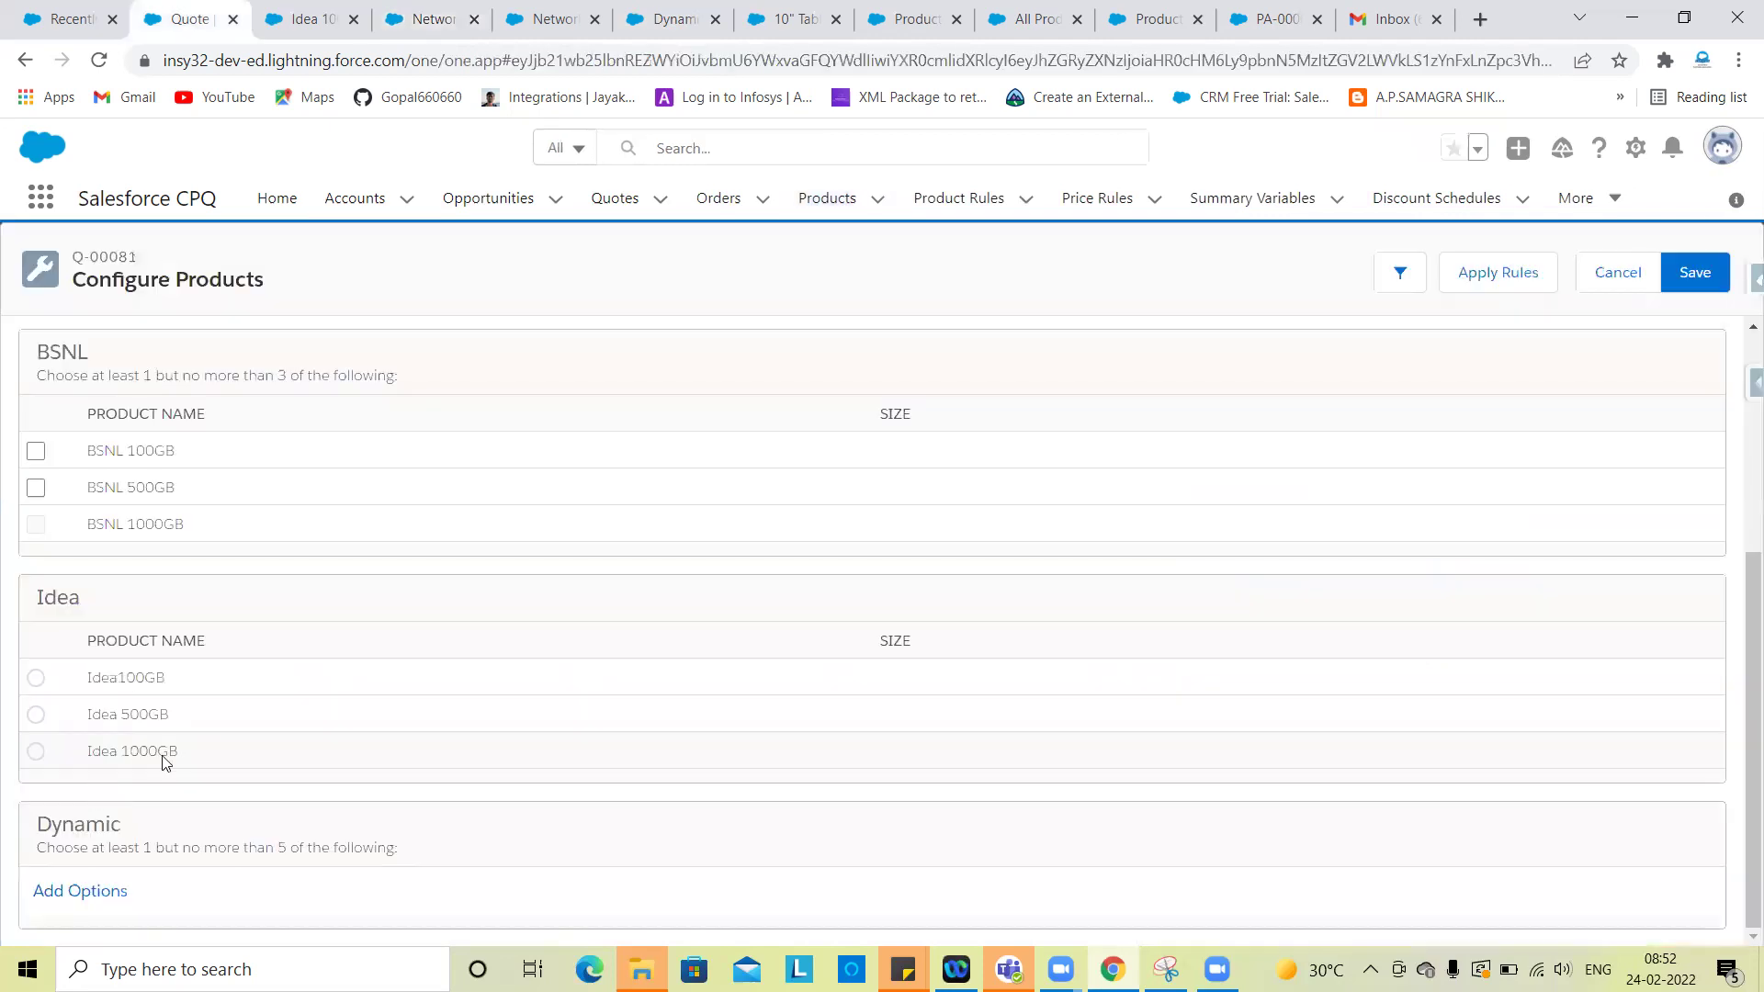
scroll(185, 582, down, 4)
click(661, 11)
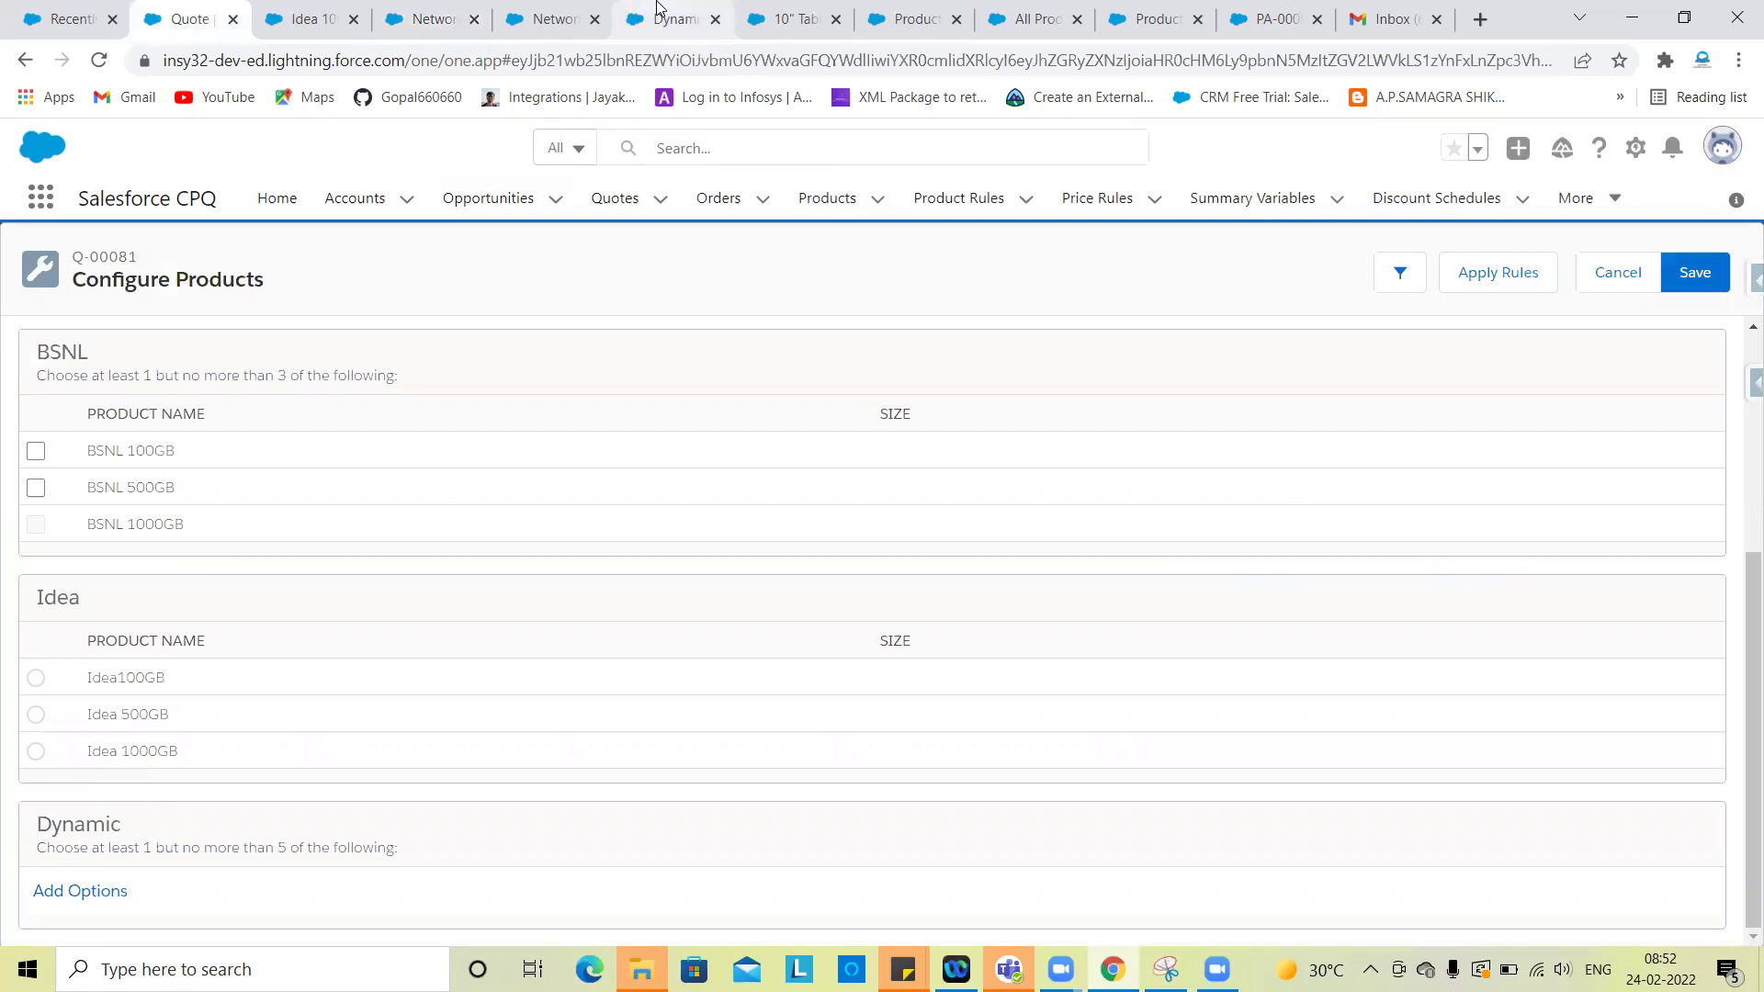
scroll(361, 598, down, 5)
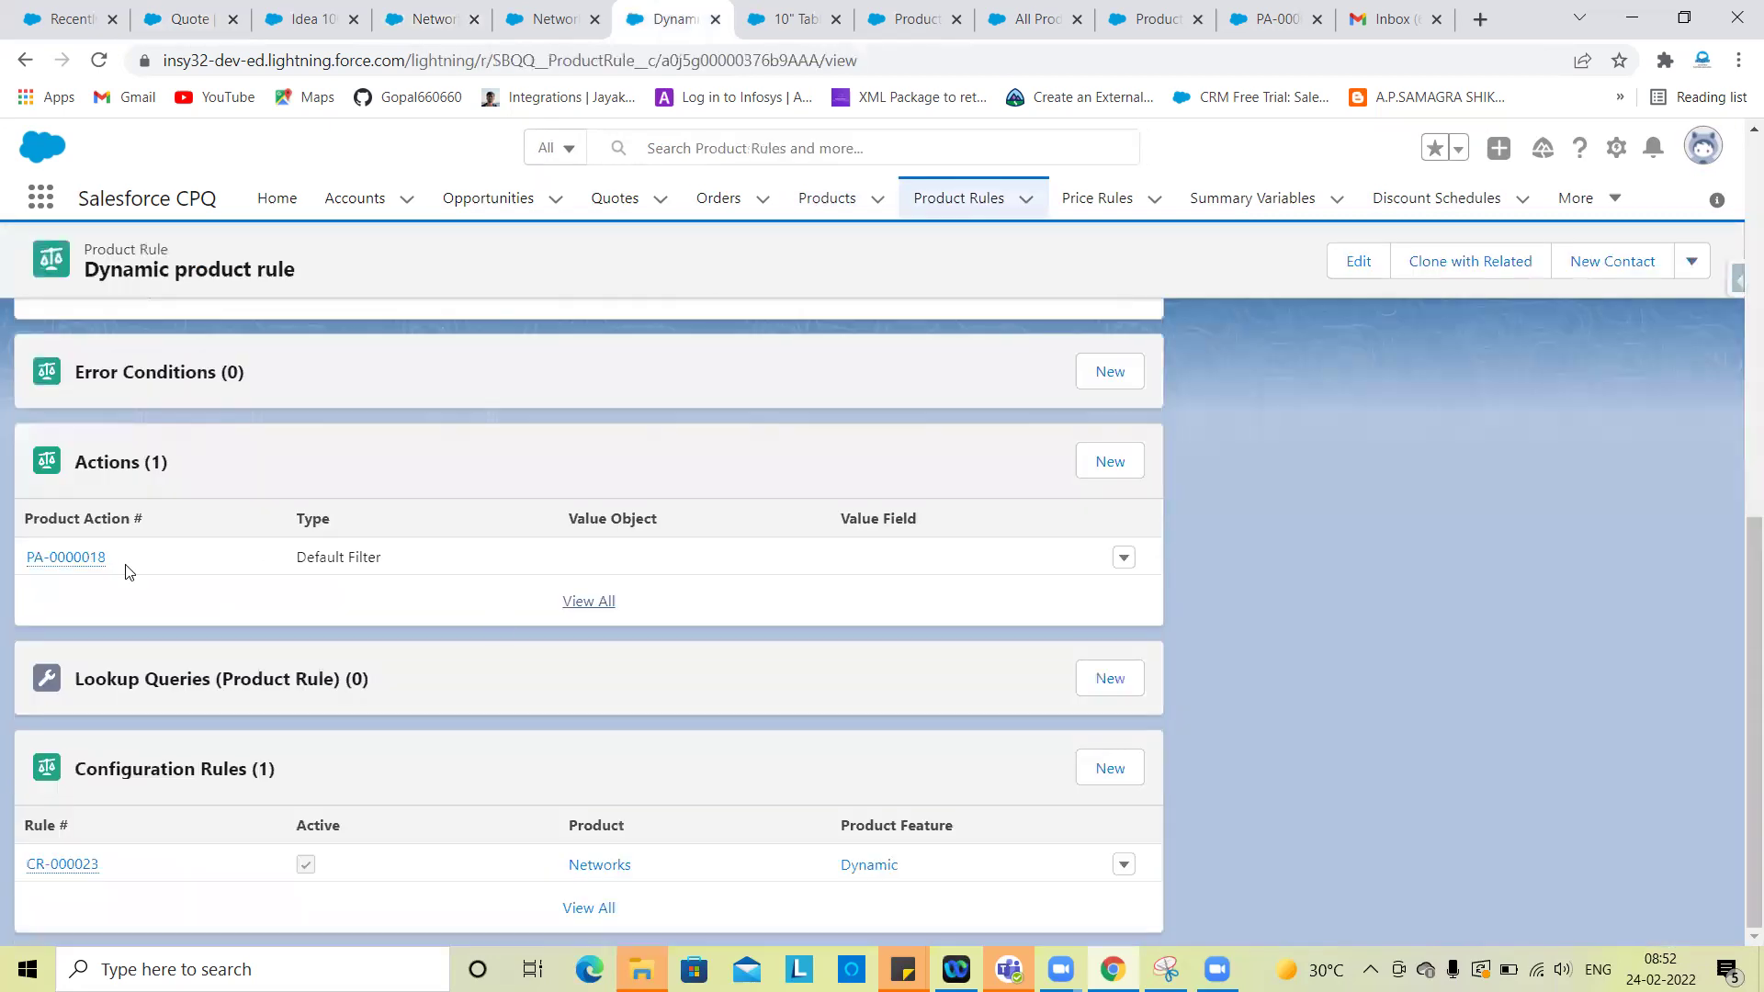
scroll(374, 476, up, 5)
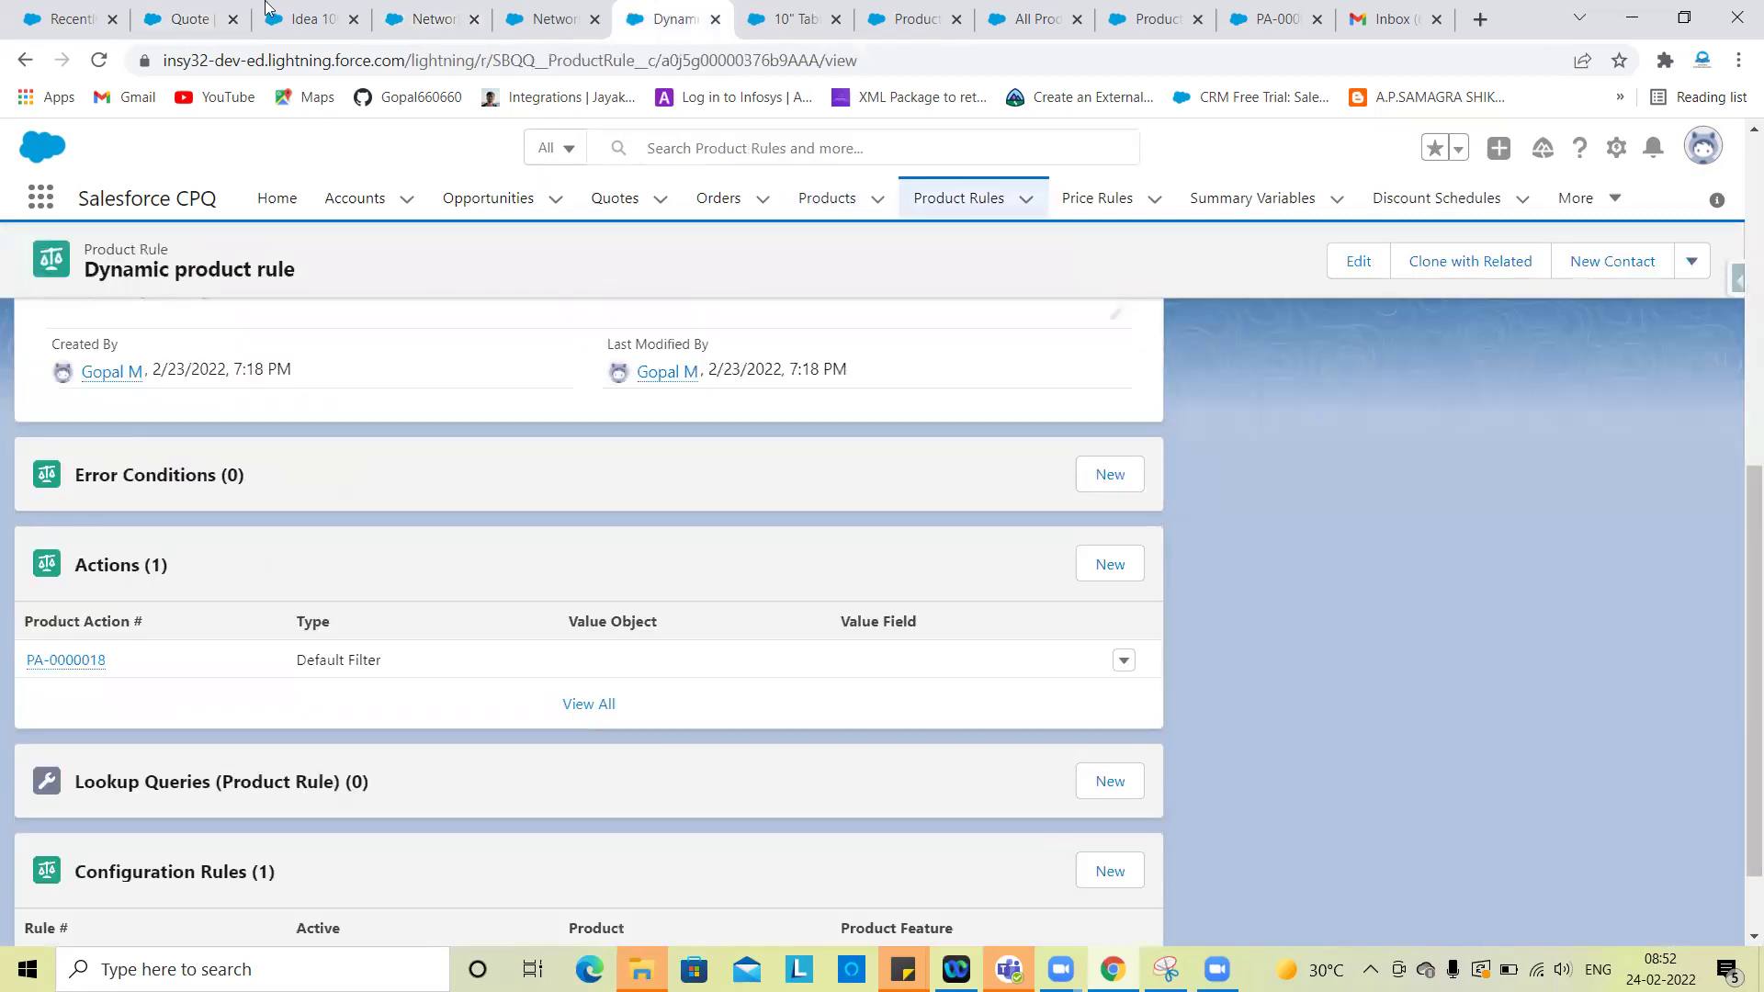
Step: Return to the quote's bundle configuration and open the addable options of the Dynamic feature
click(193, 19)
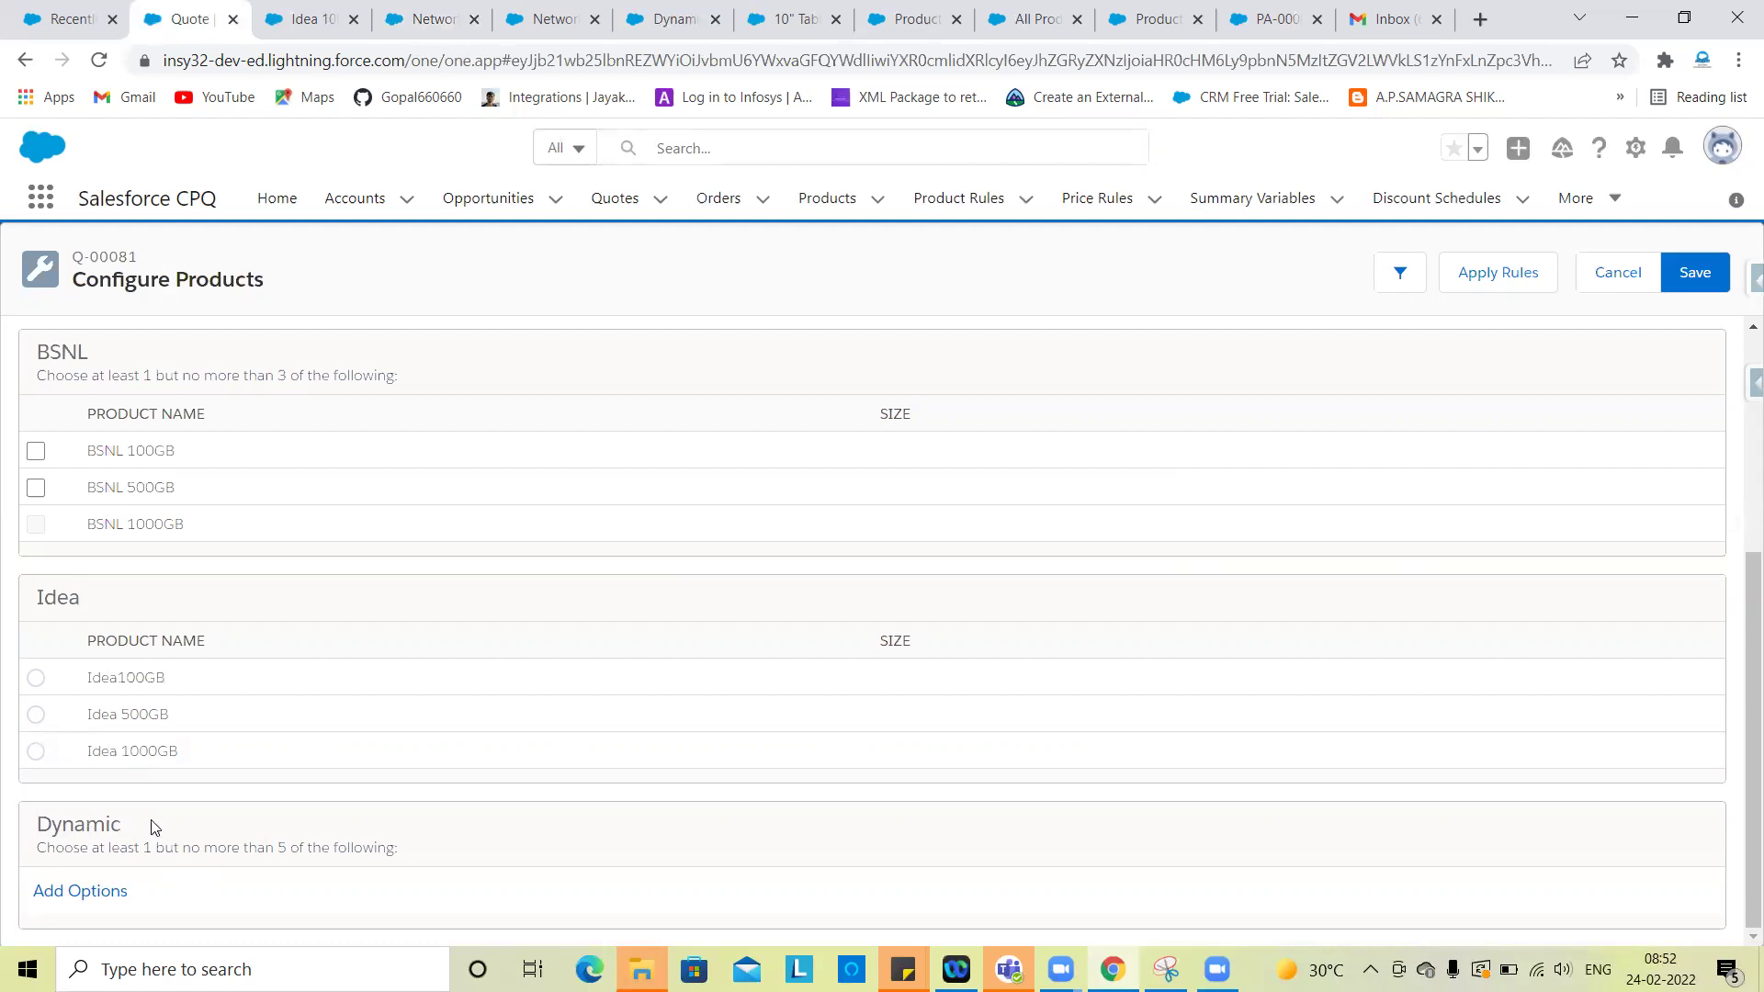
click(96, 893)
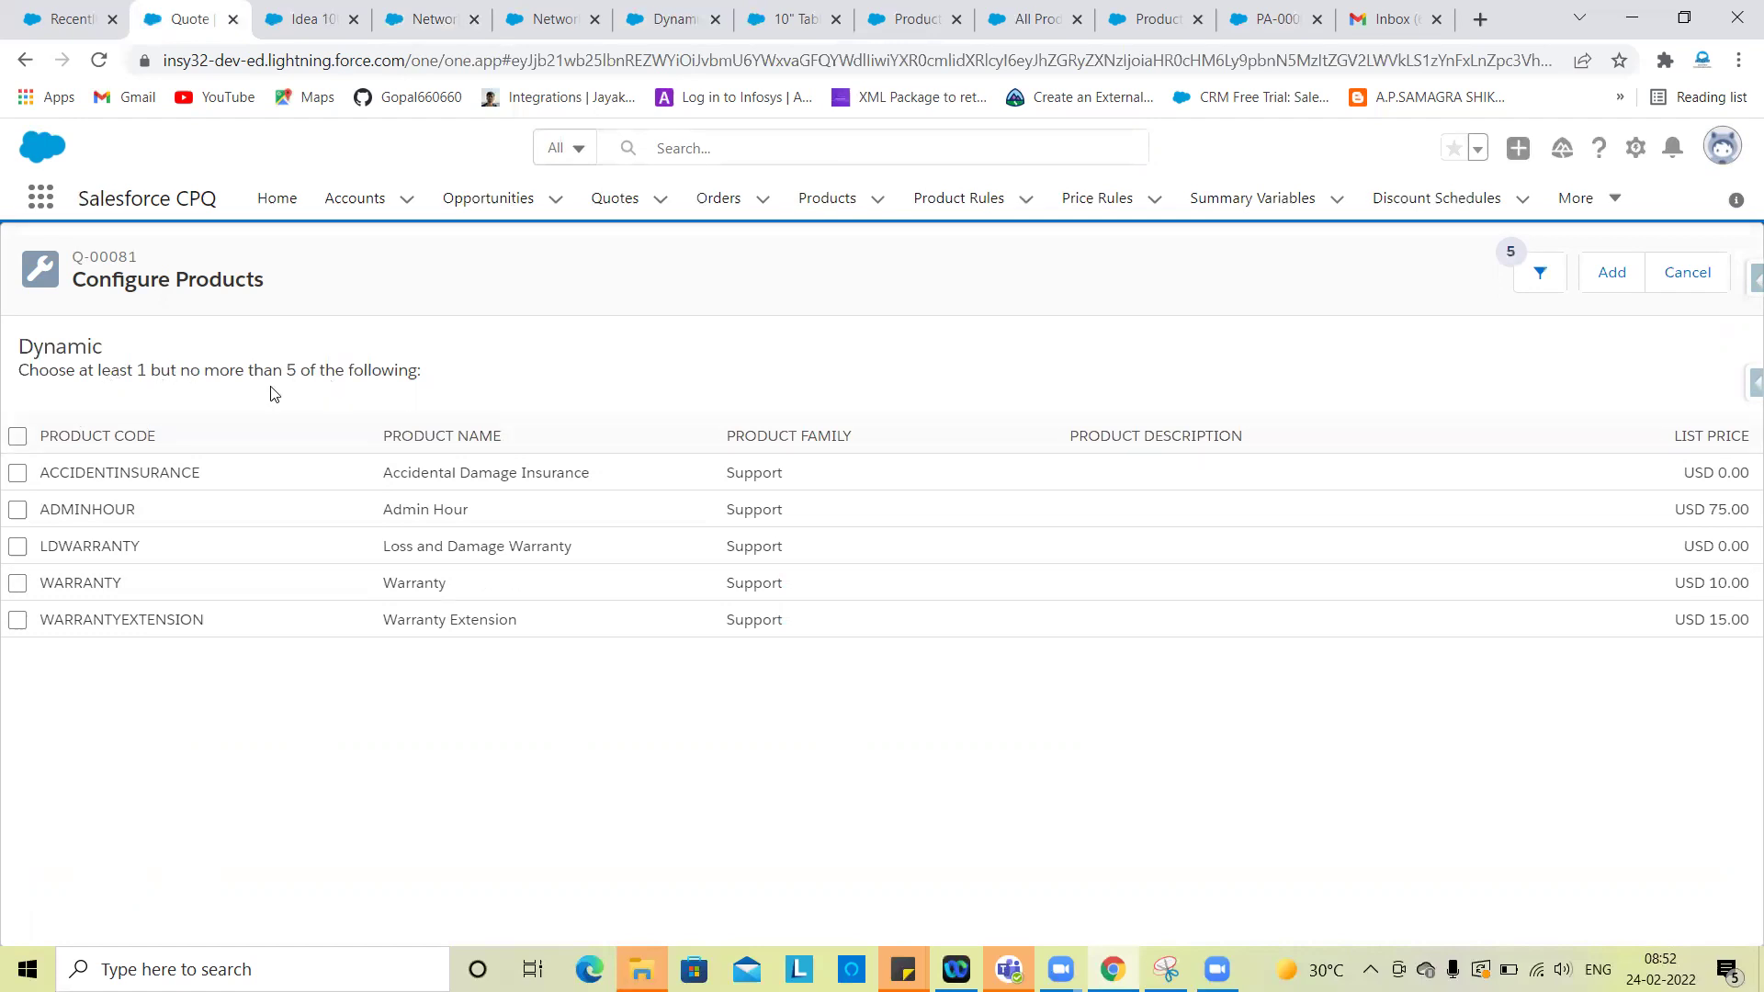
Step: Check the Dynamic feature's minimum and maximum options on the Networks product record
click(556, 11)
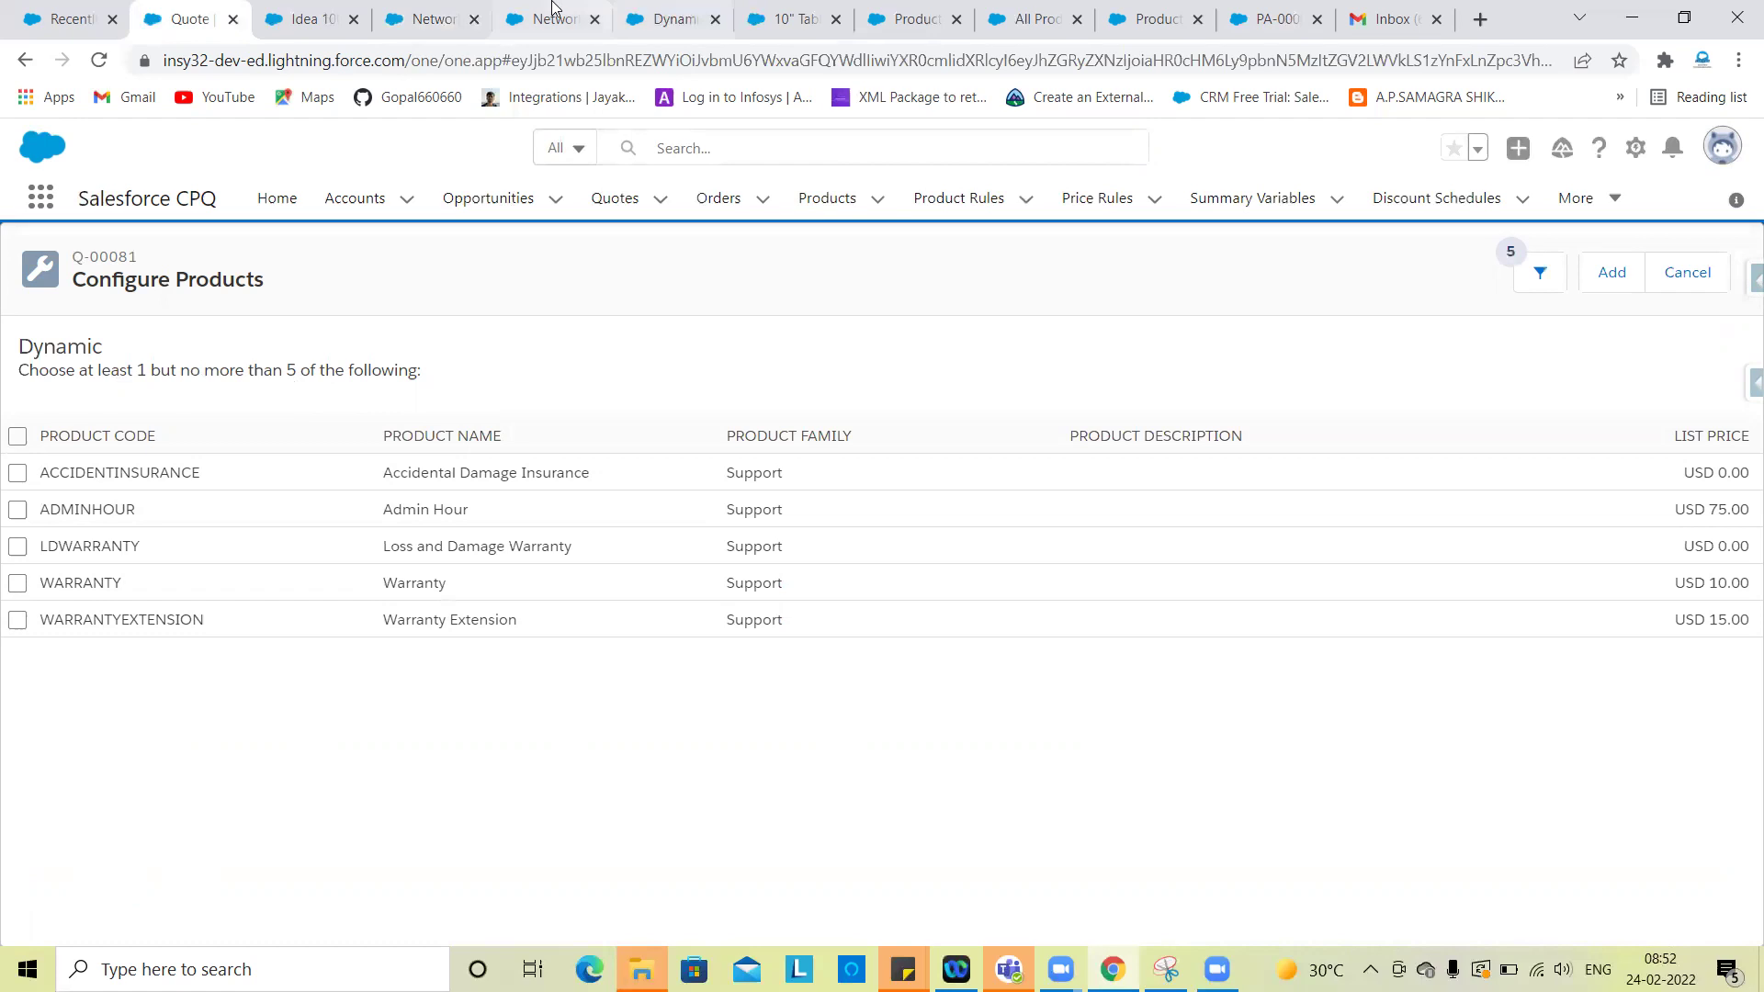
click(640, 9)
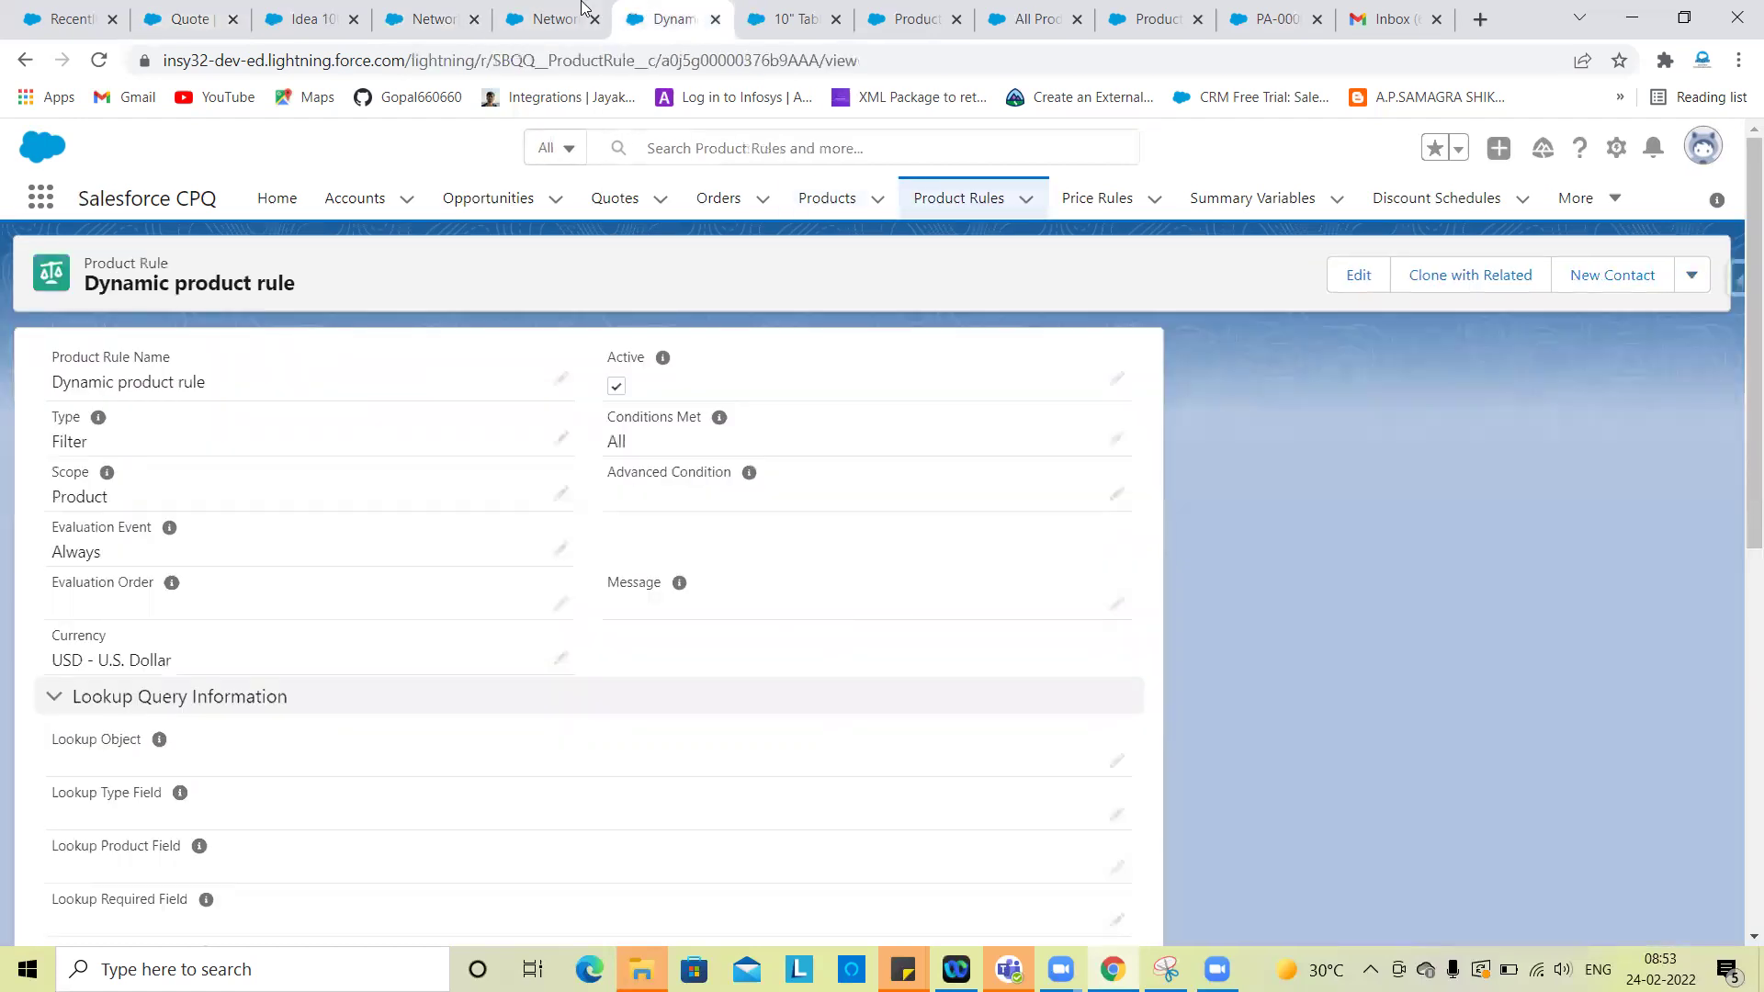
click(581, 9)
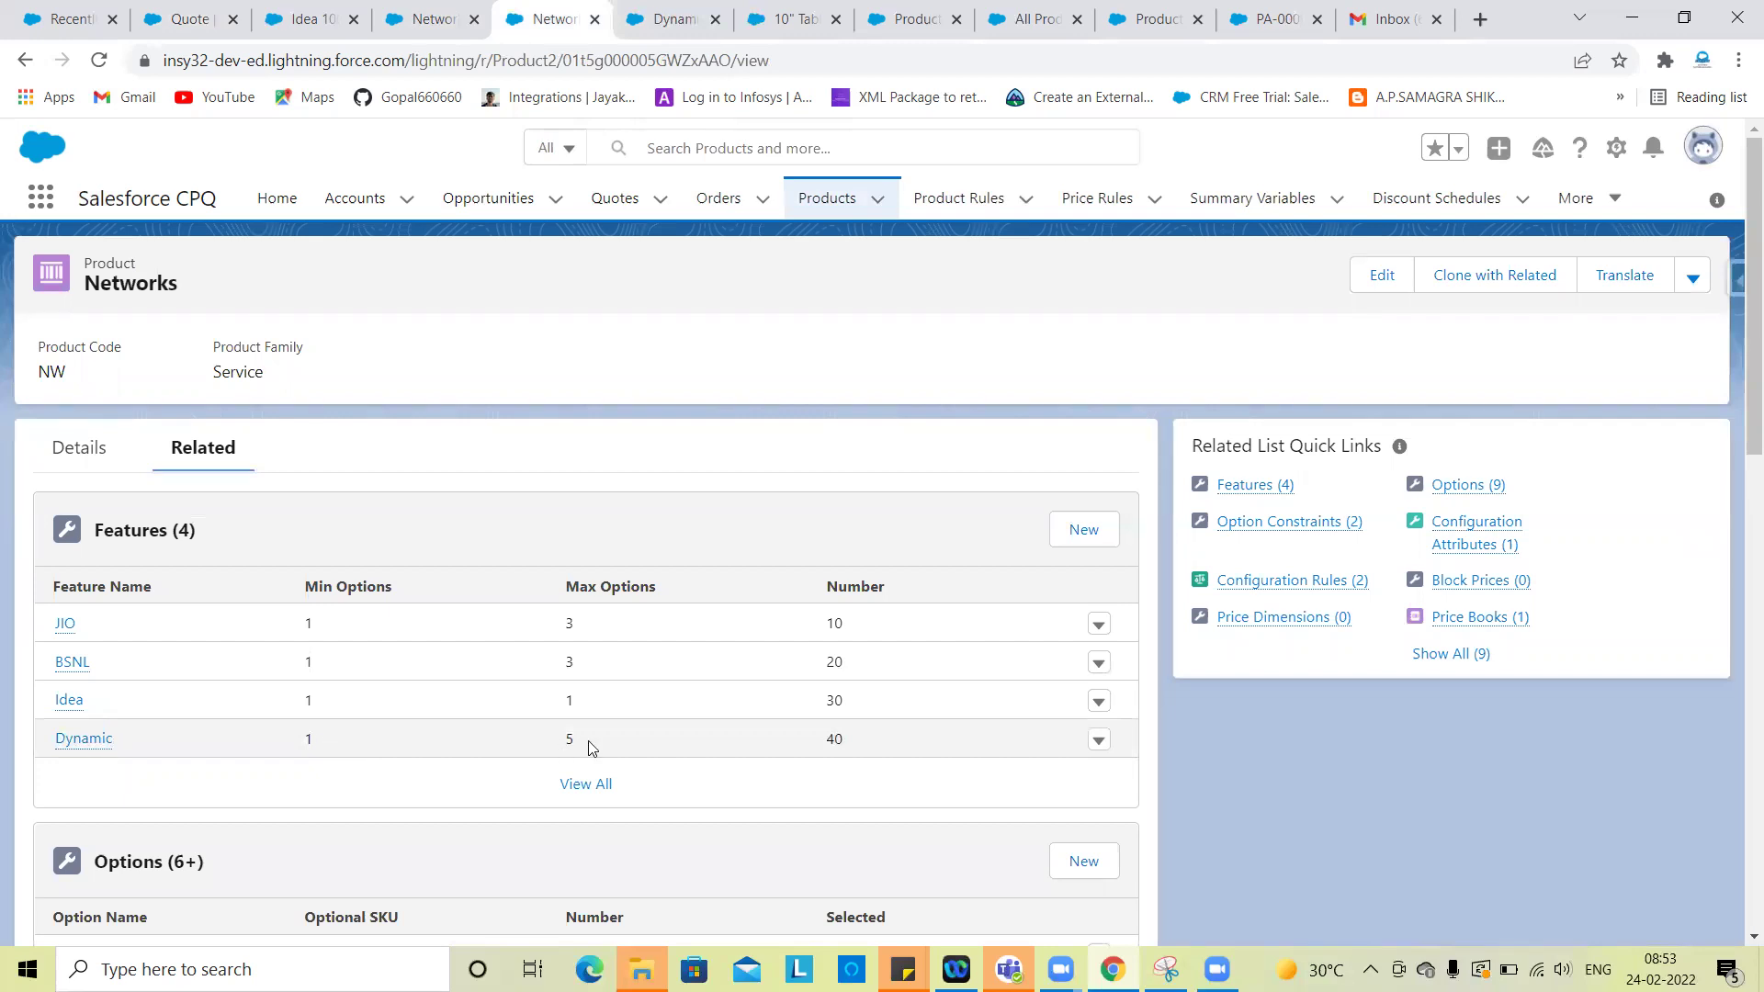
Step: Add Accidental Damage Insurance and Admin Hour to the Dynamic feature in the quote's Networks bundle configuration
click(186, 11)
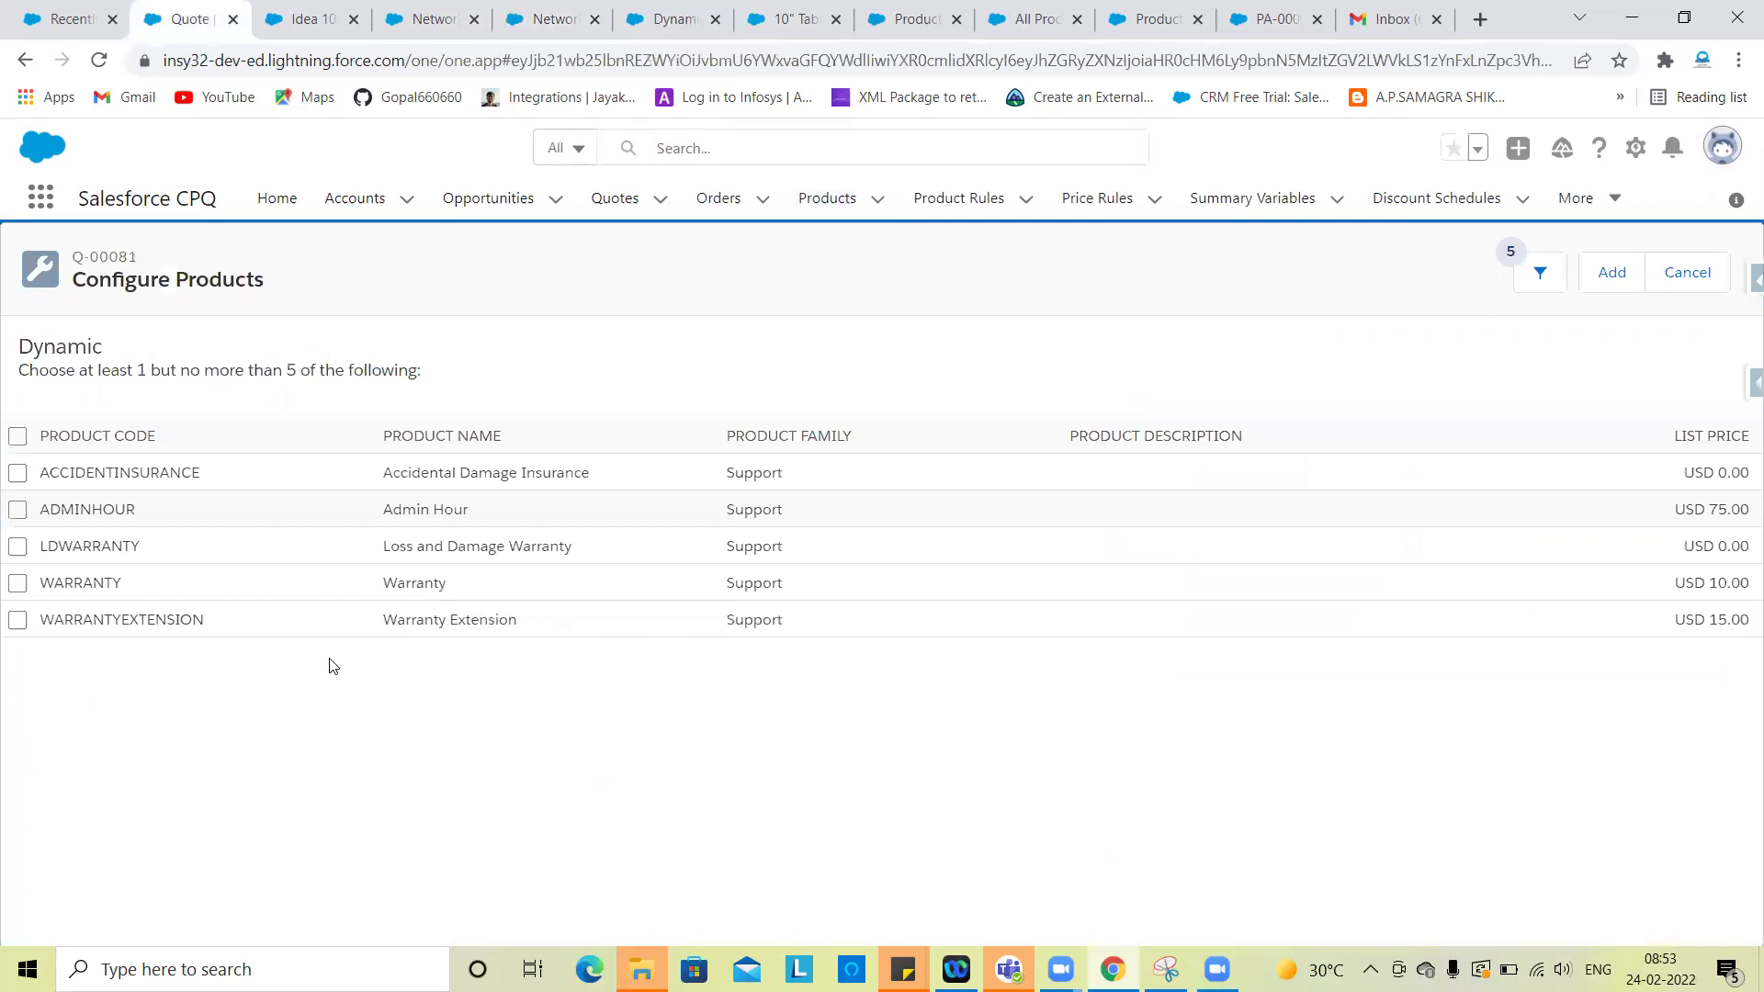
click(20, 476)
click(15, 517)
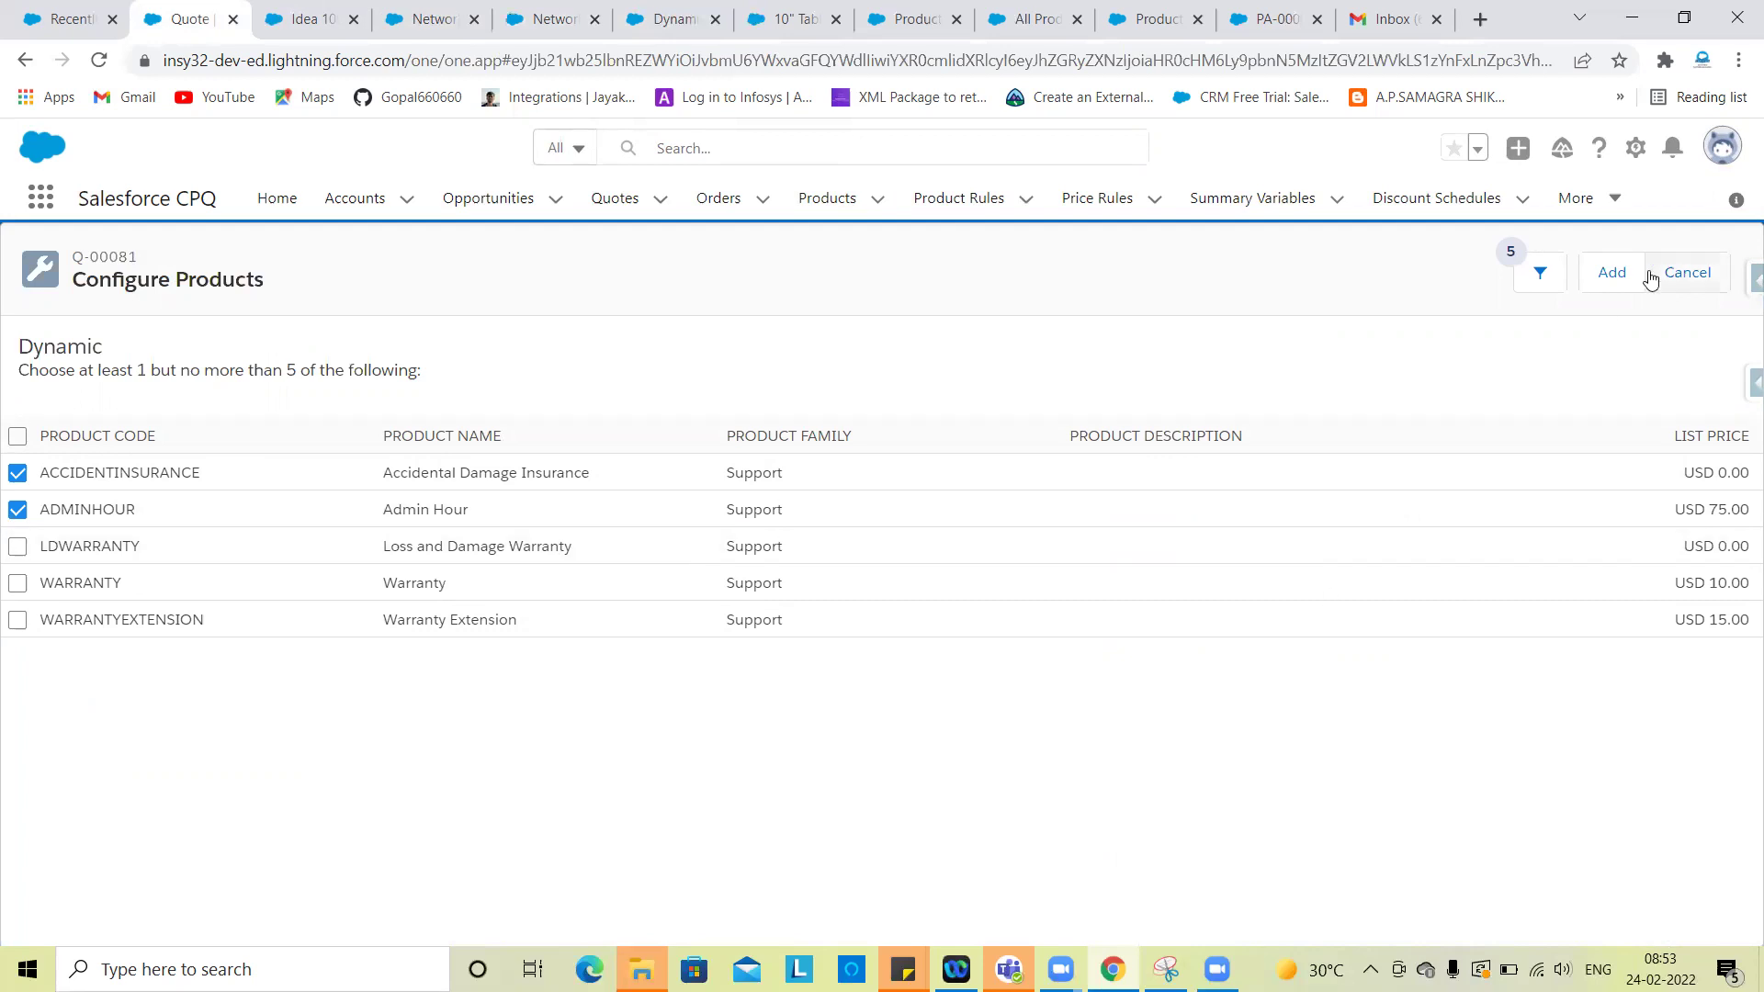
click(1612, 273)
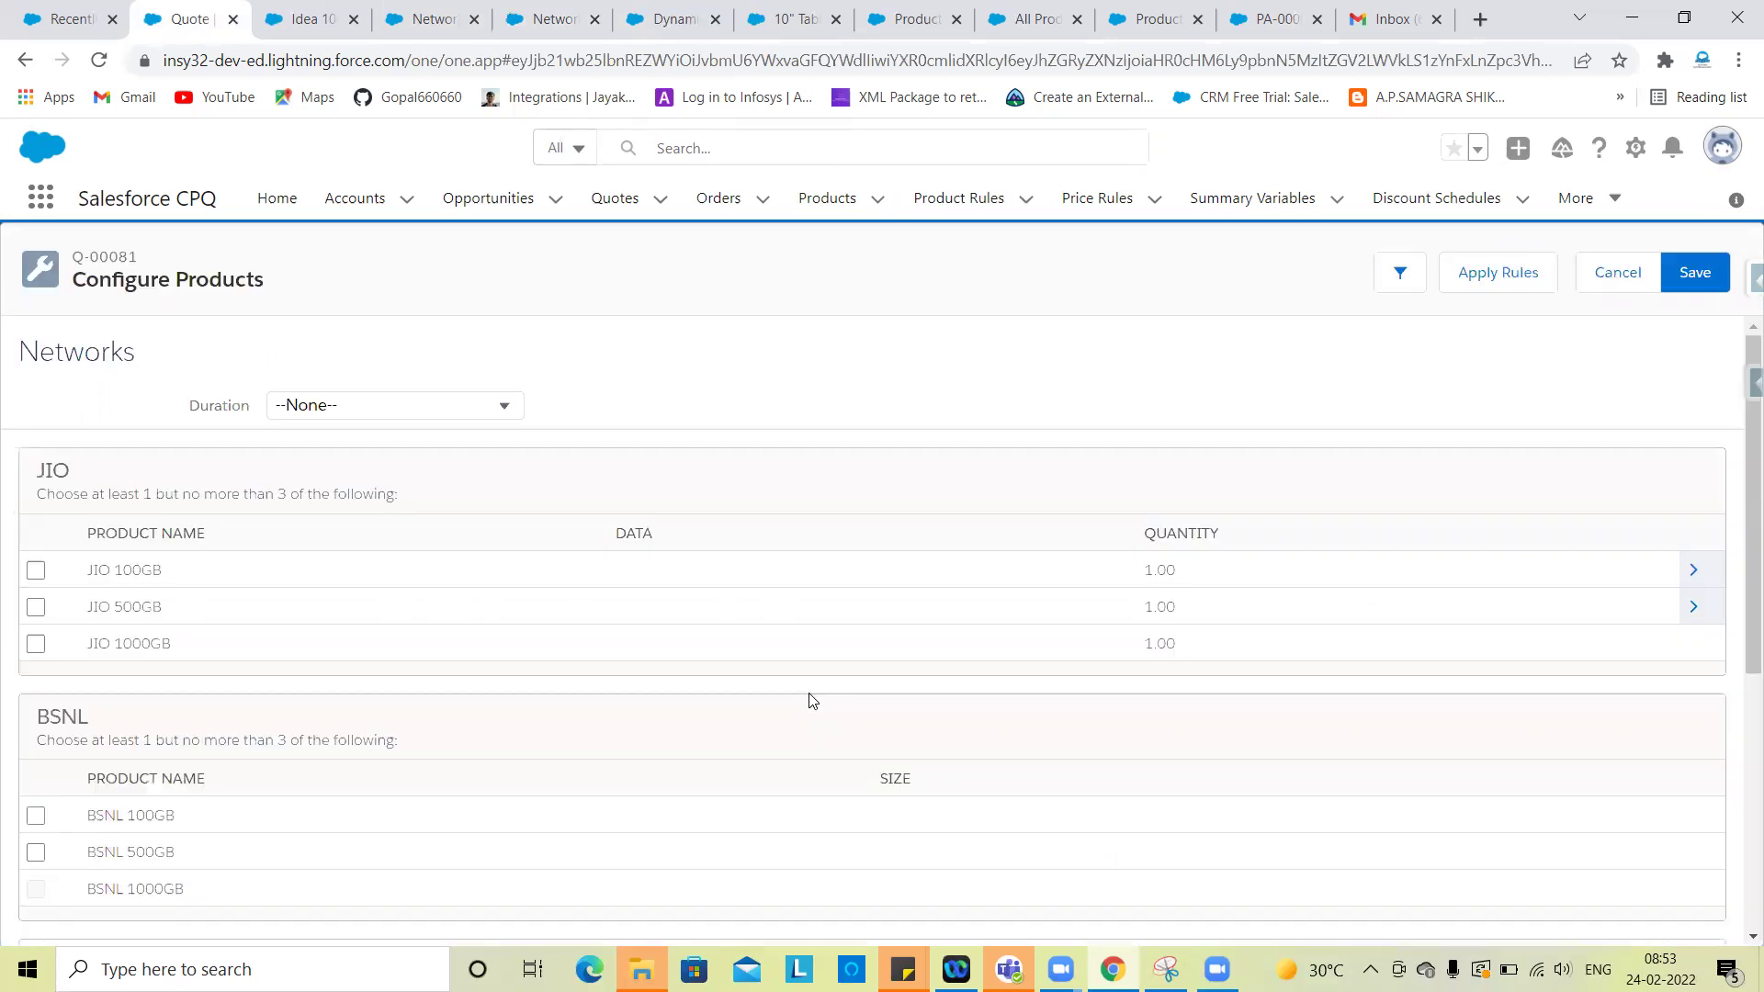
scroll(810, 700, down, 5)
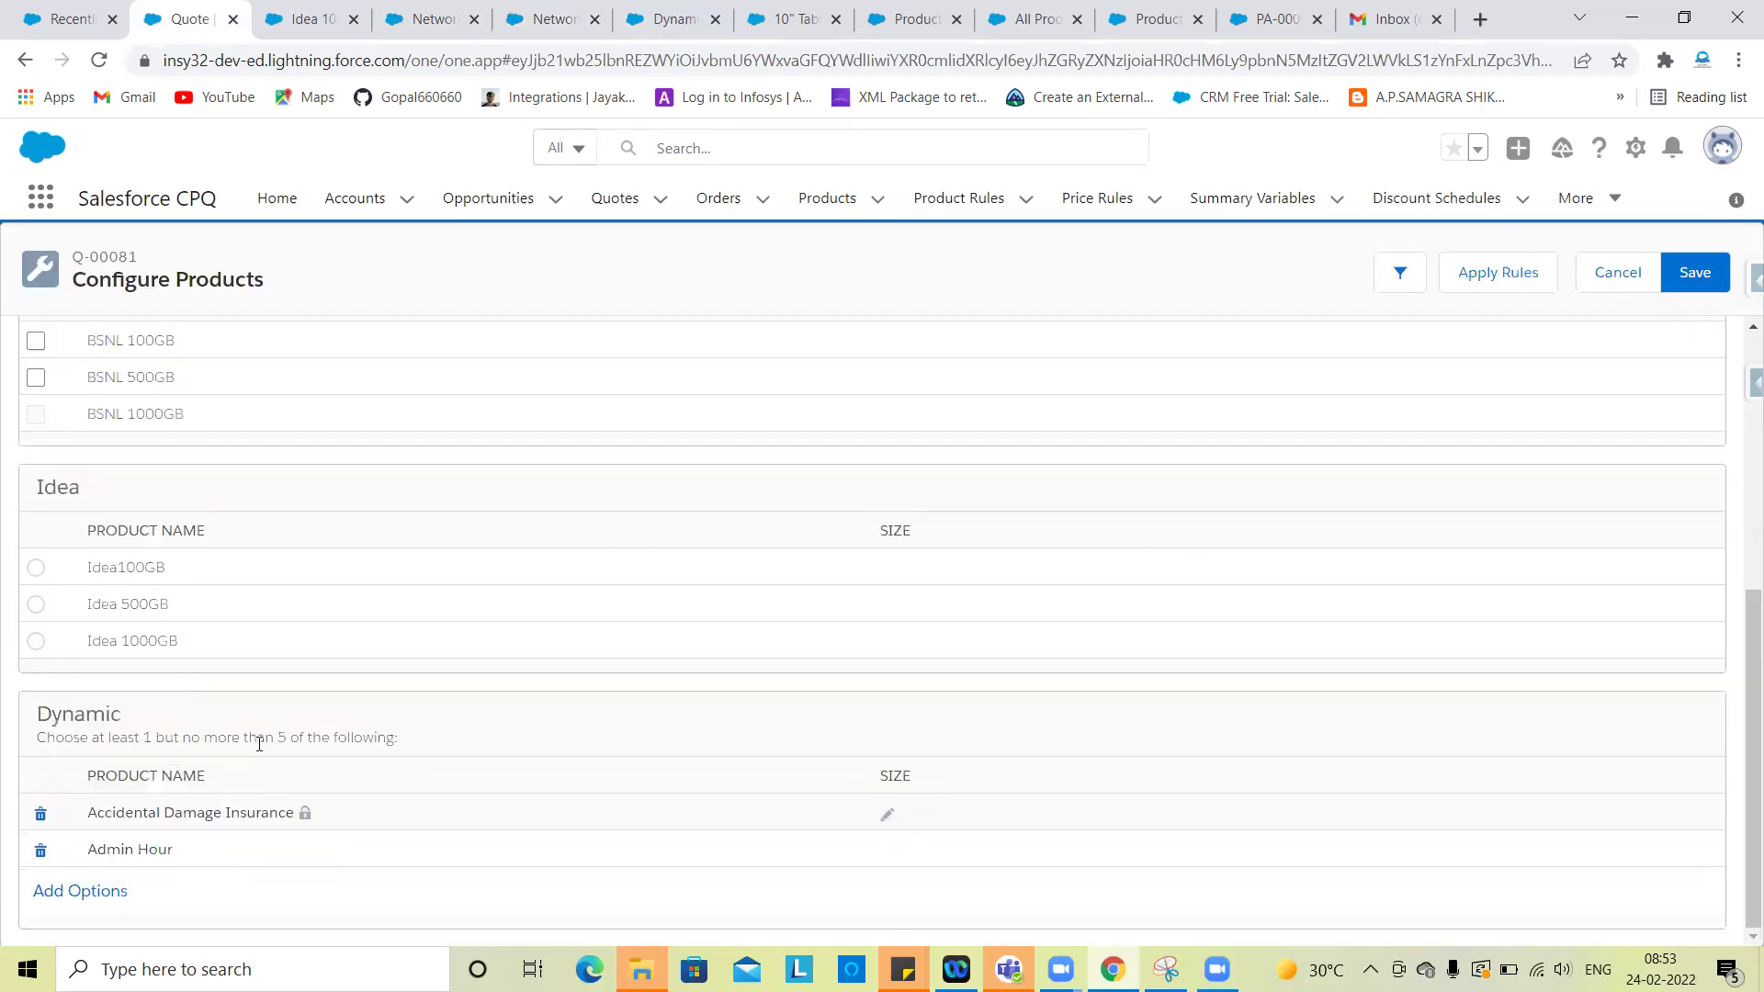
scroll(202, 515, up, 1)
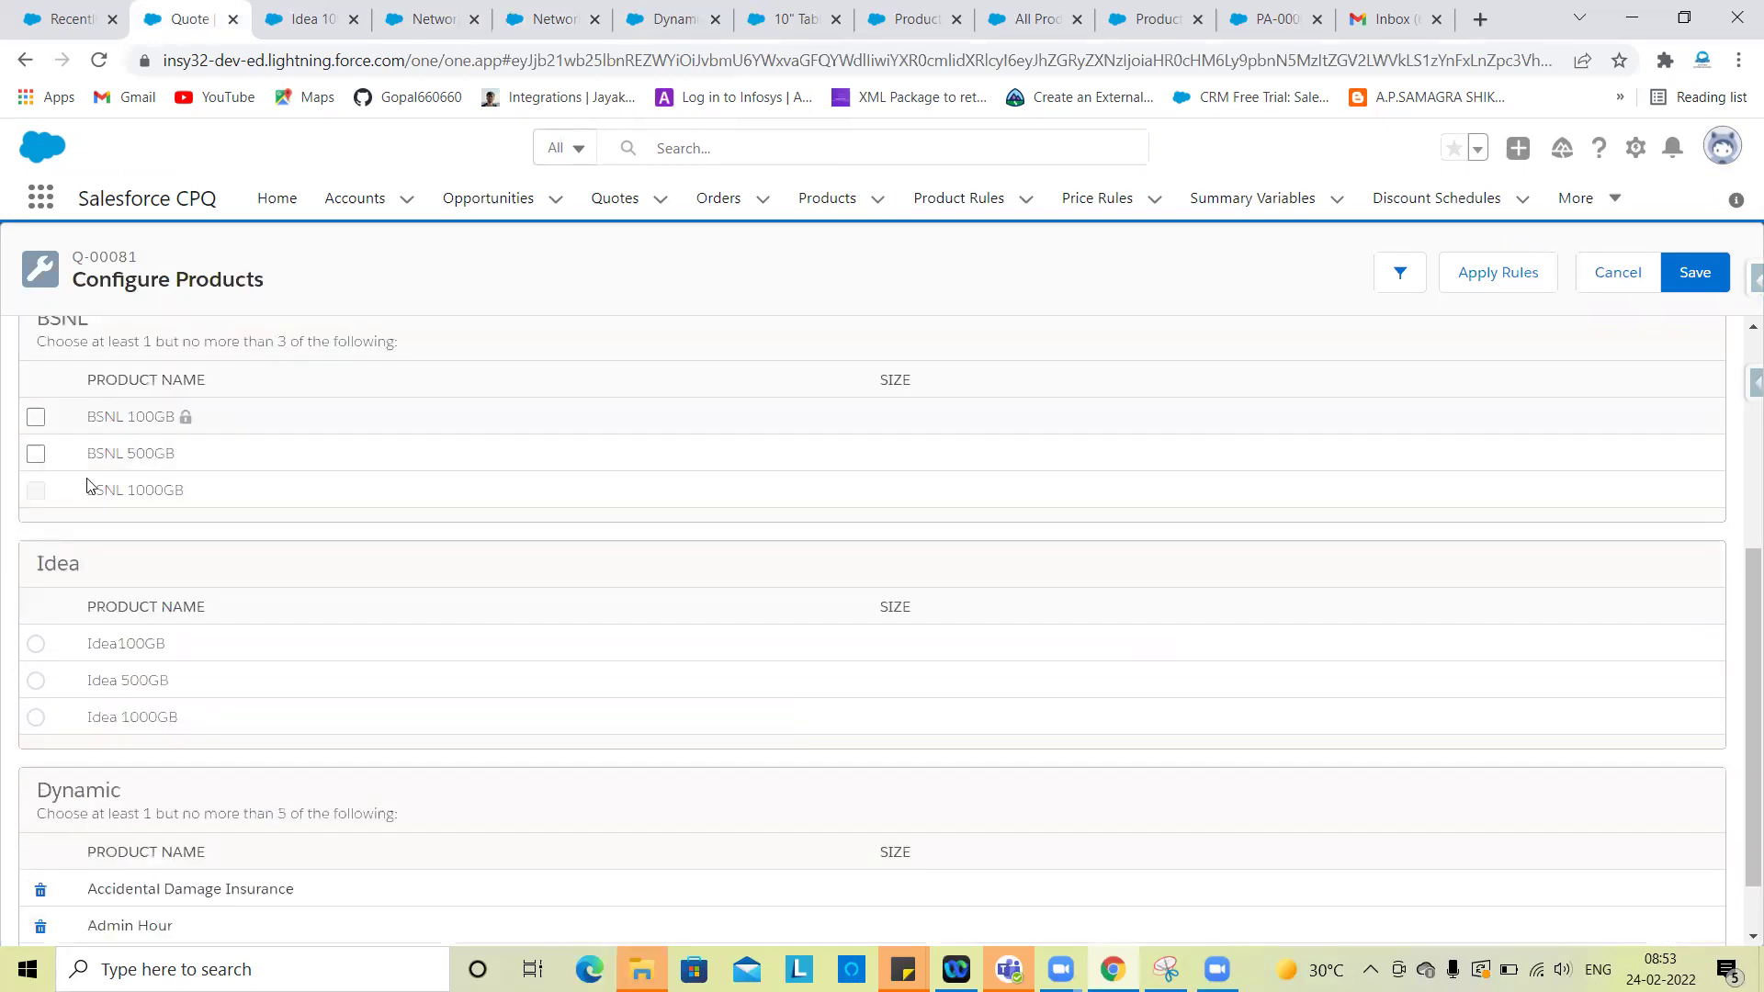
scroll(367, 768, down, 1)
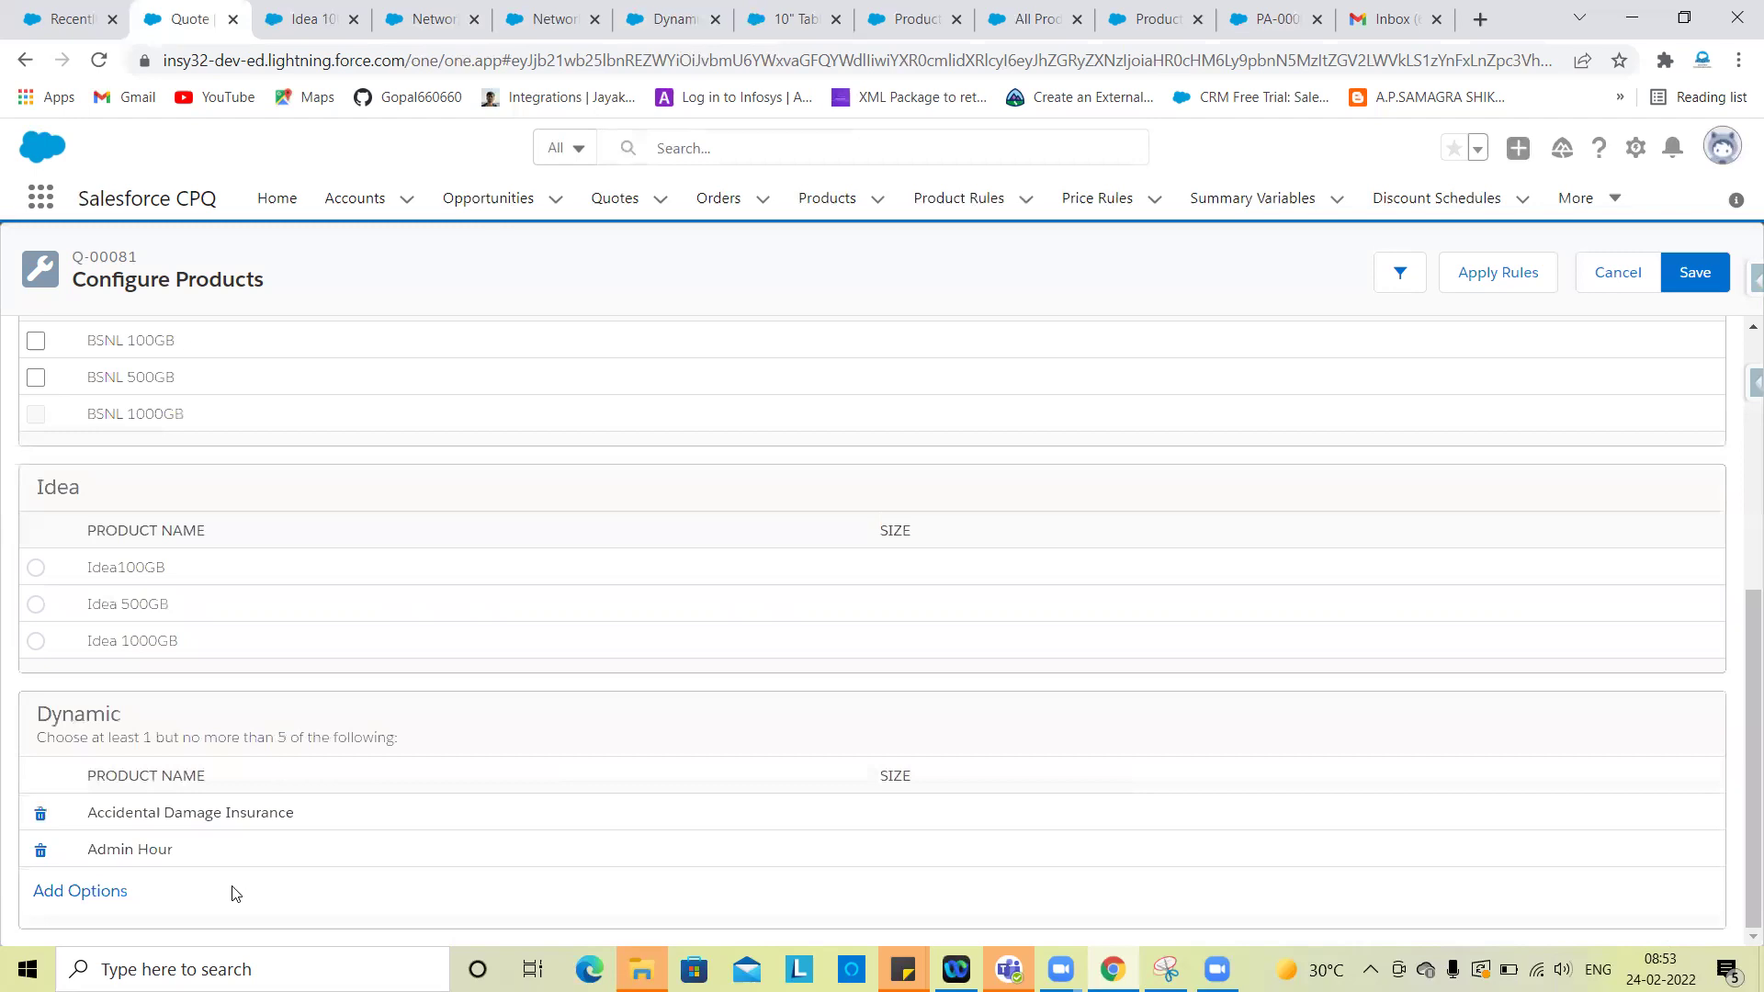
Step: Add the Warranty and Warranty Extension options to the Dynamic feature
click(74, 891)
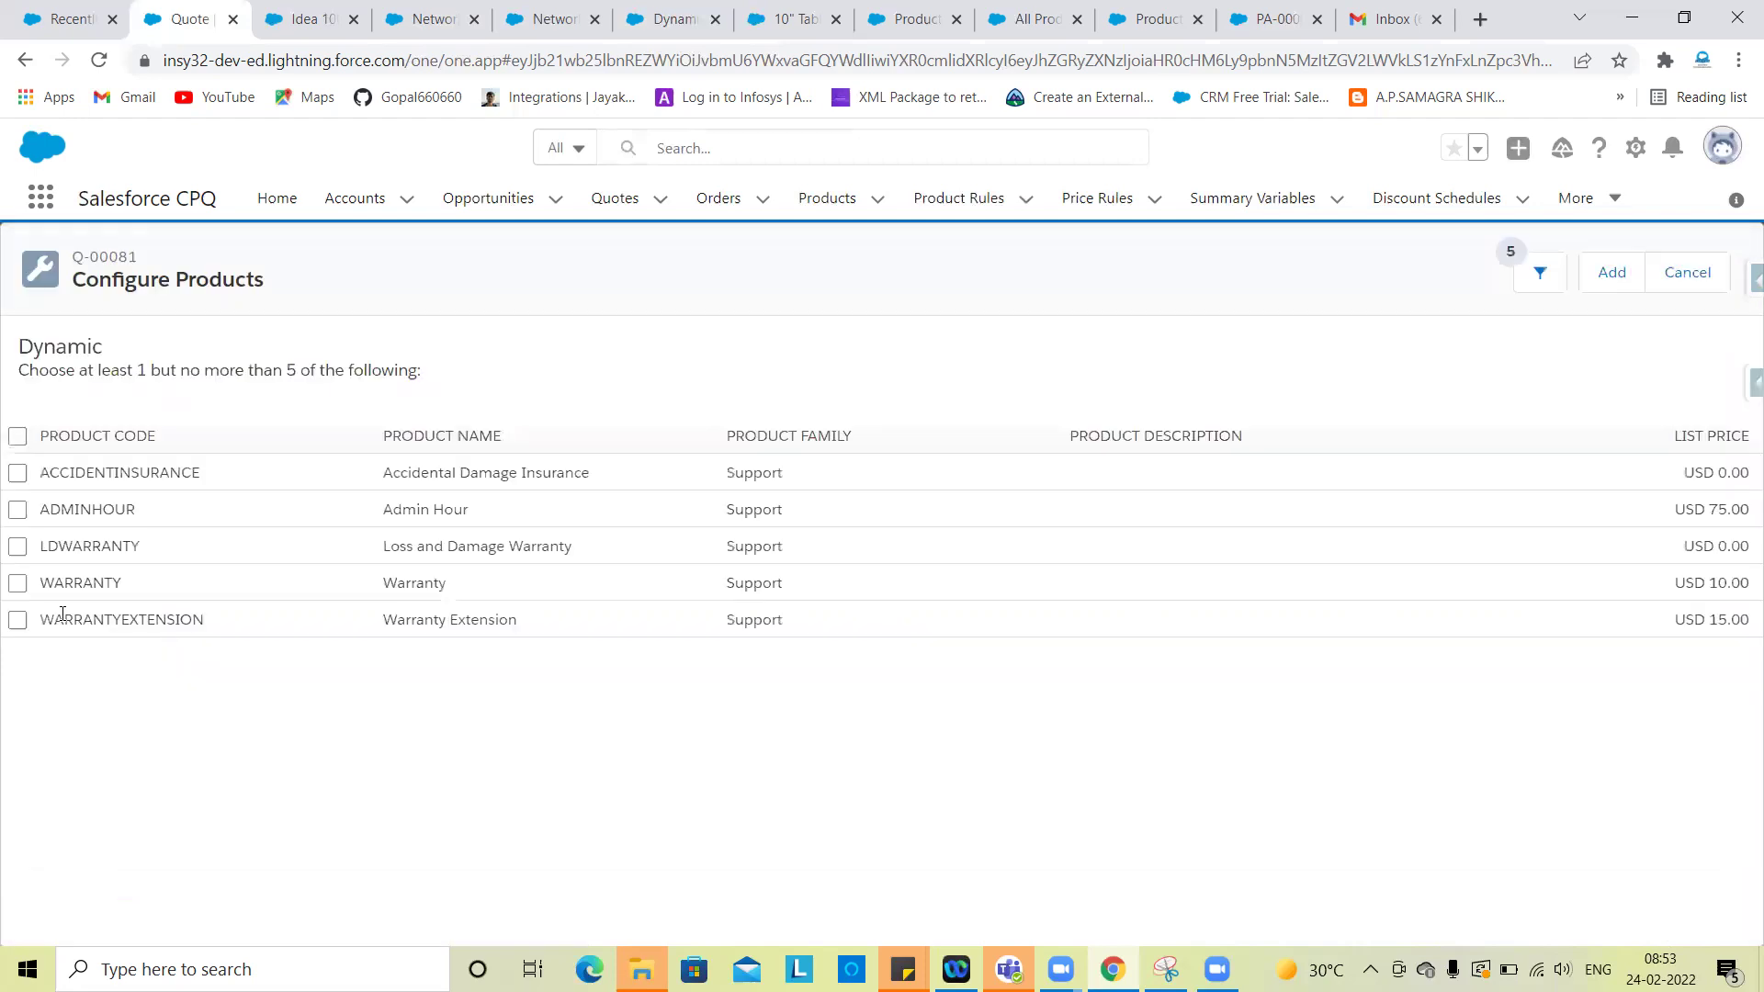
click(19, 584)
click(16, 619)
click(1610, 274)
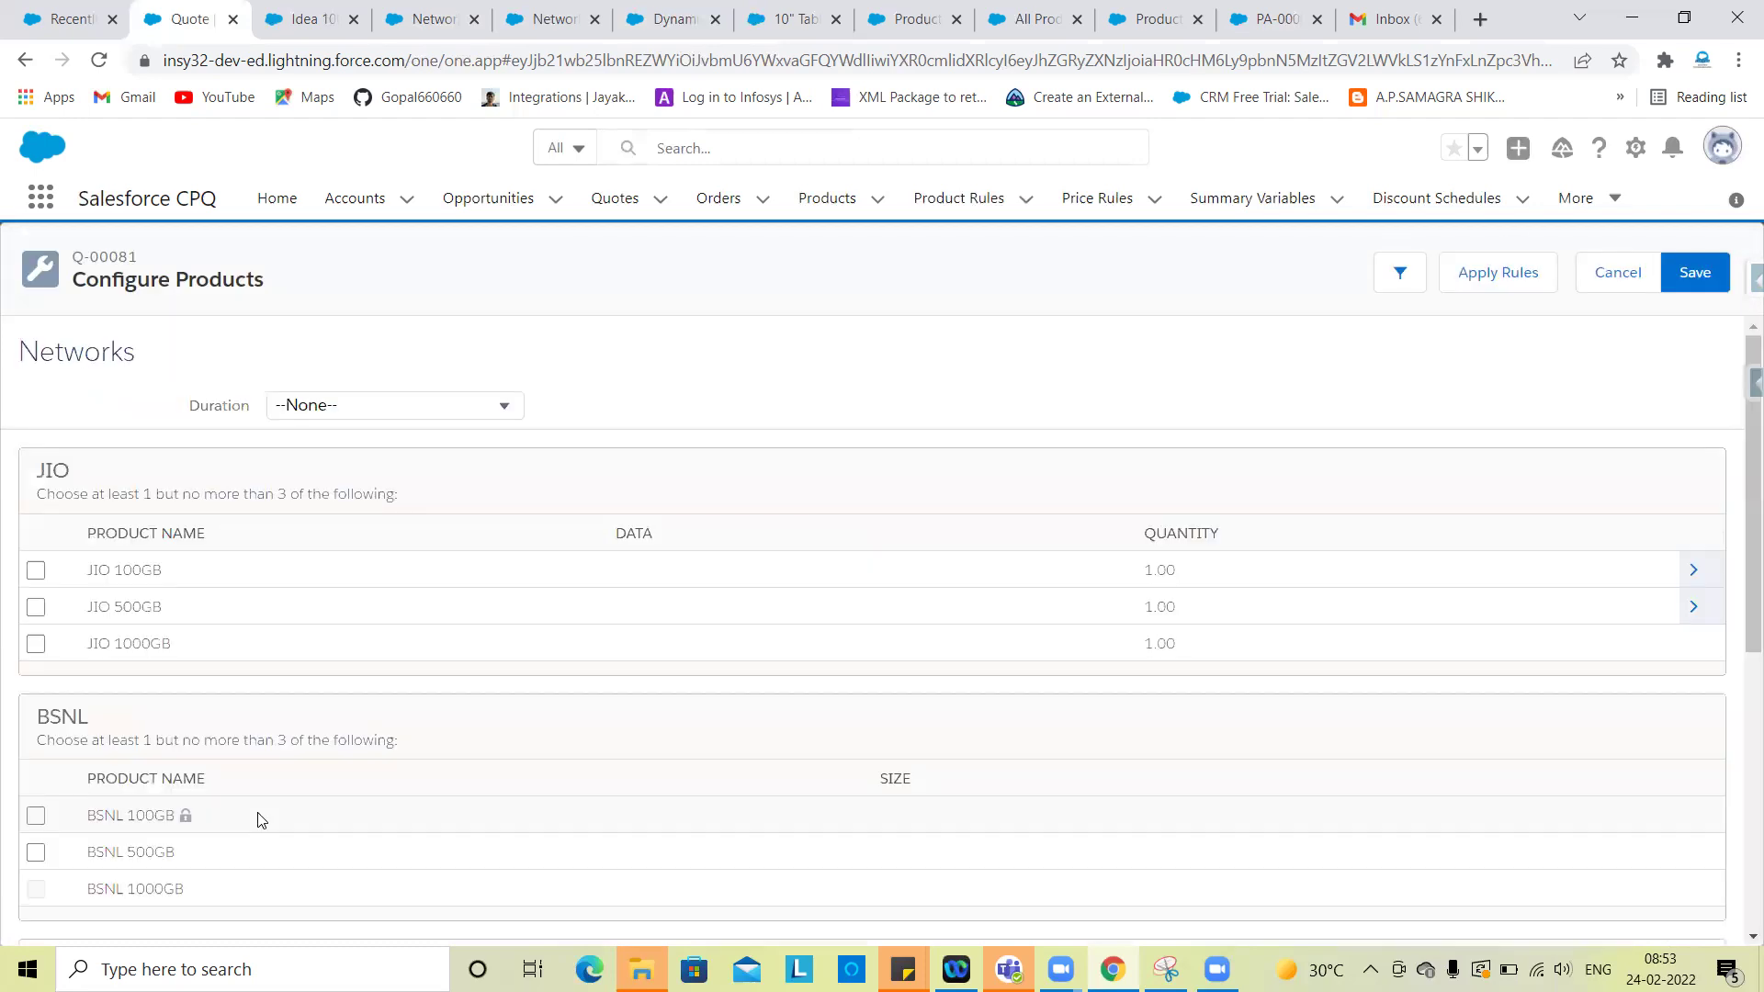
scroll(262, 762, down, 6)
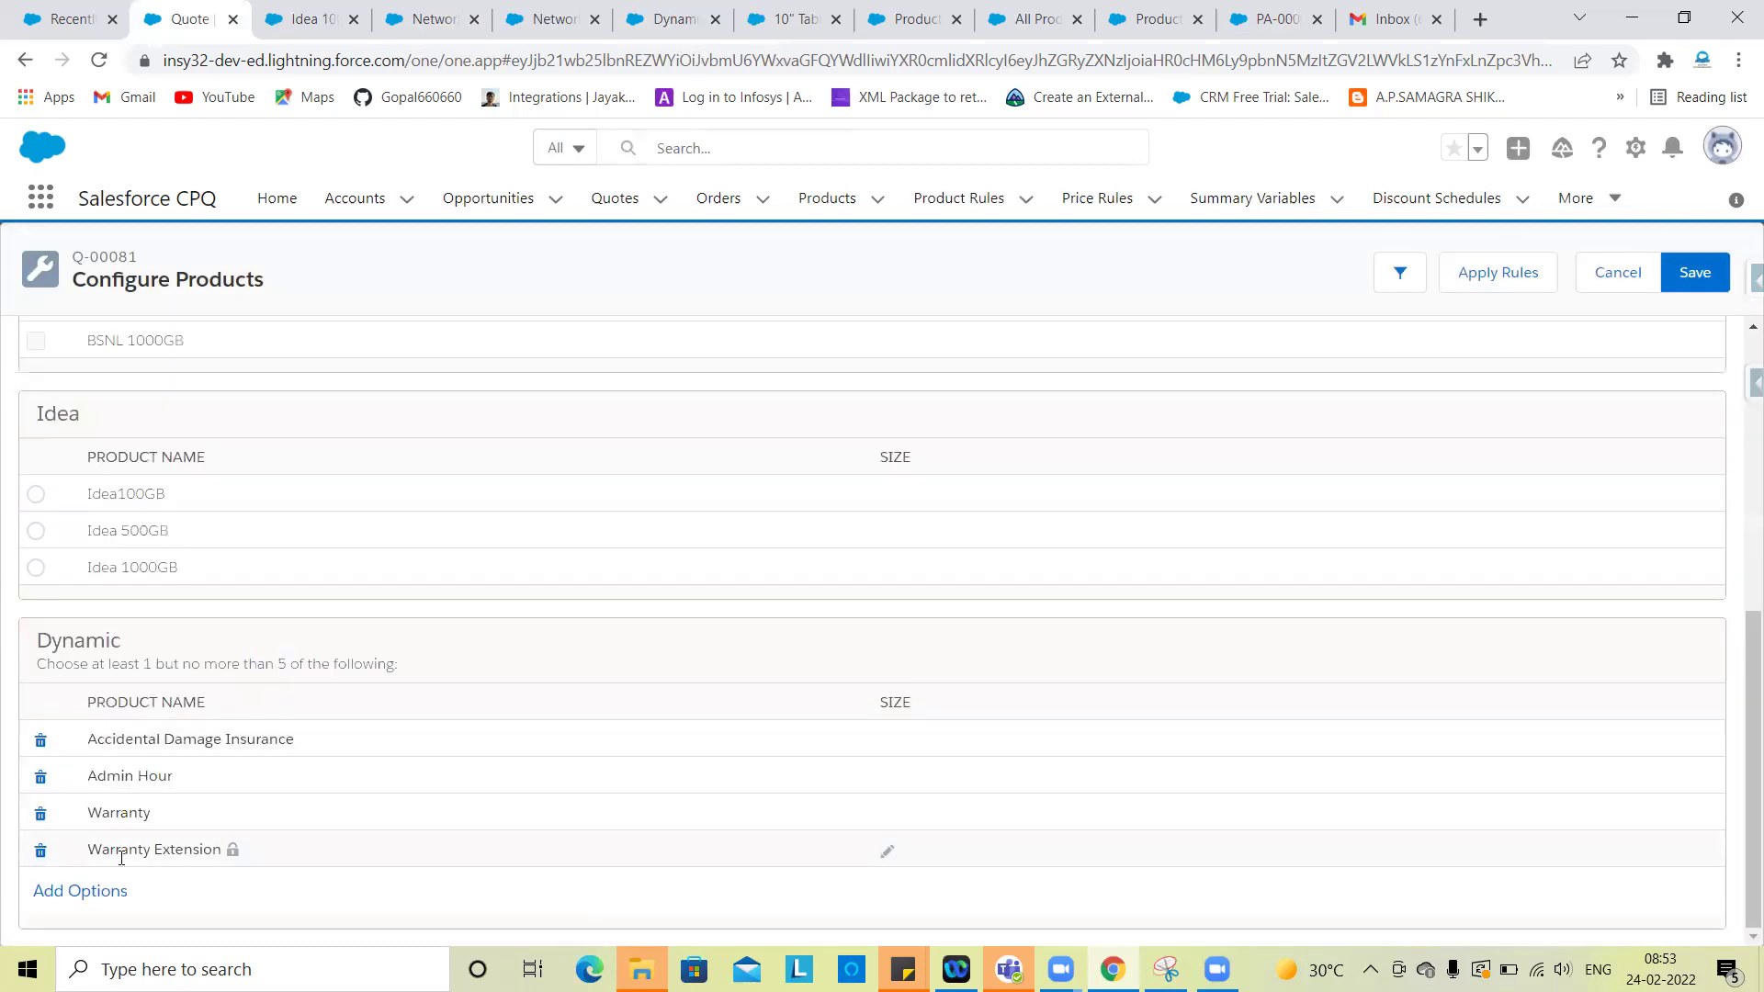
Step: Add the Loss and Damage Warranty option to the Dynamic feature
click(95, 898)
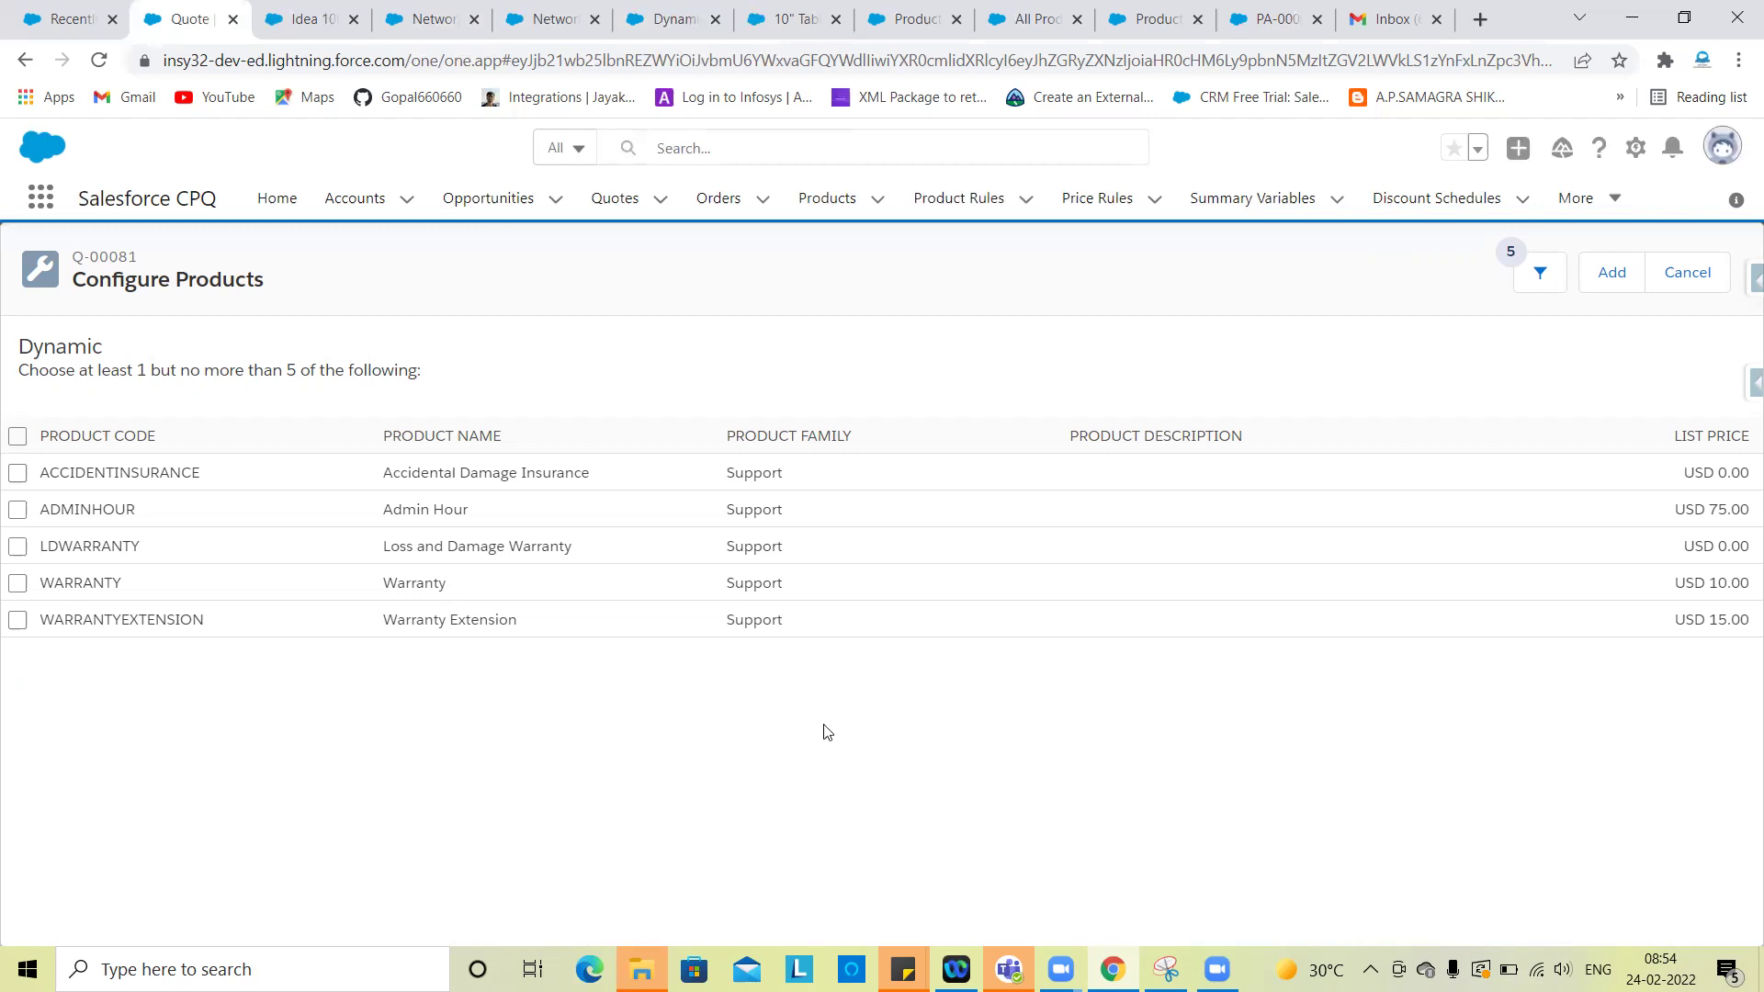
click(18, 545)
click(1621, 276)
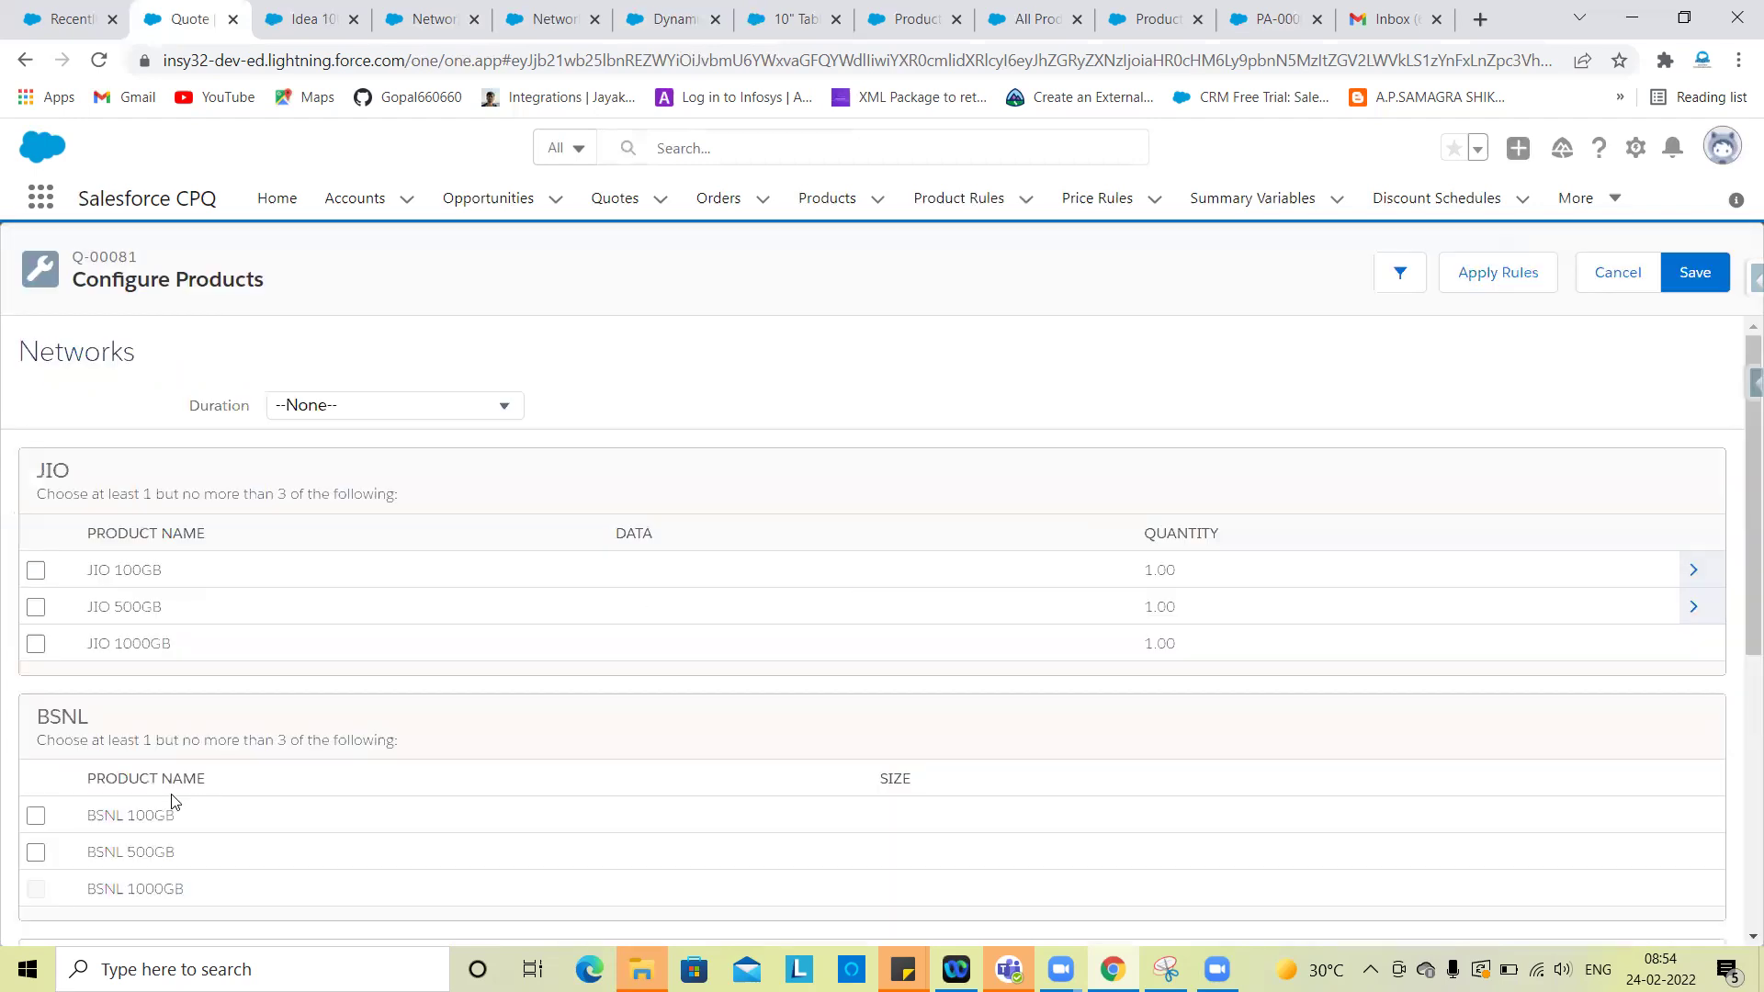
scroll(165, 753, down, 5)
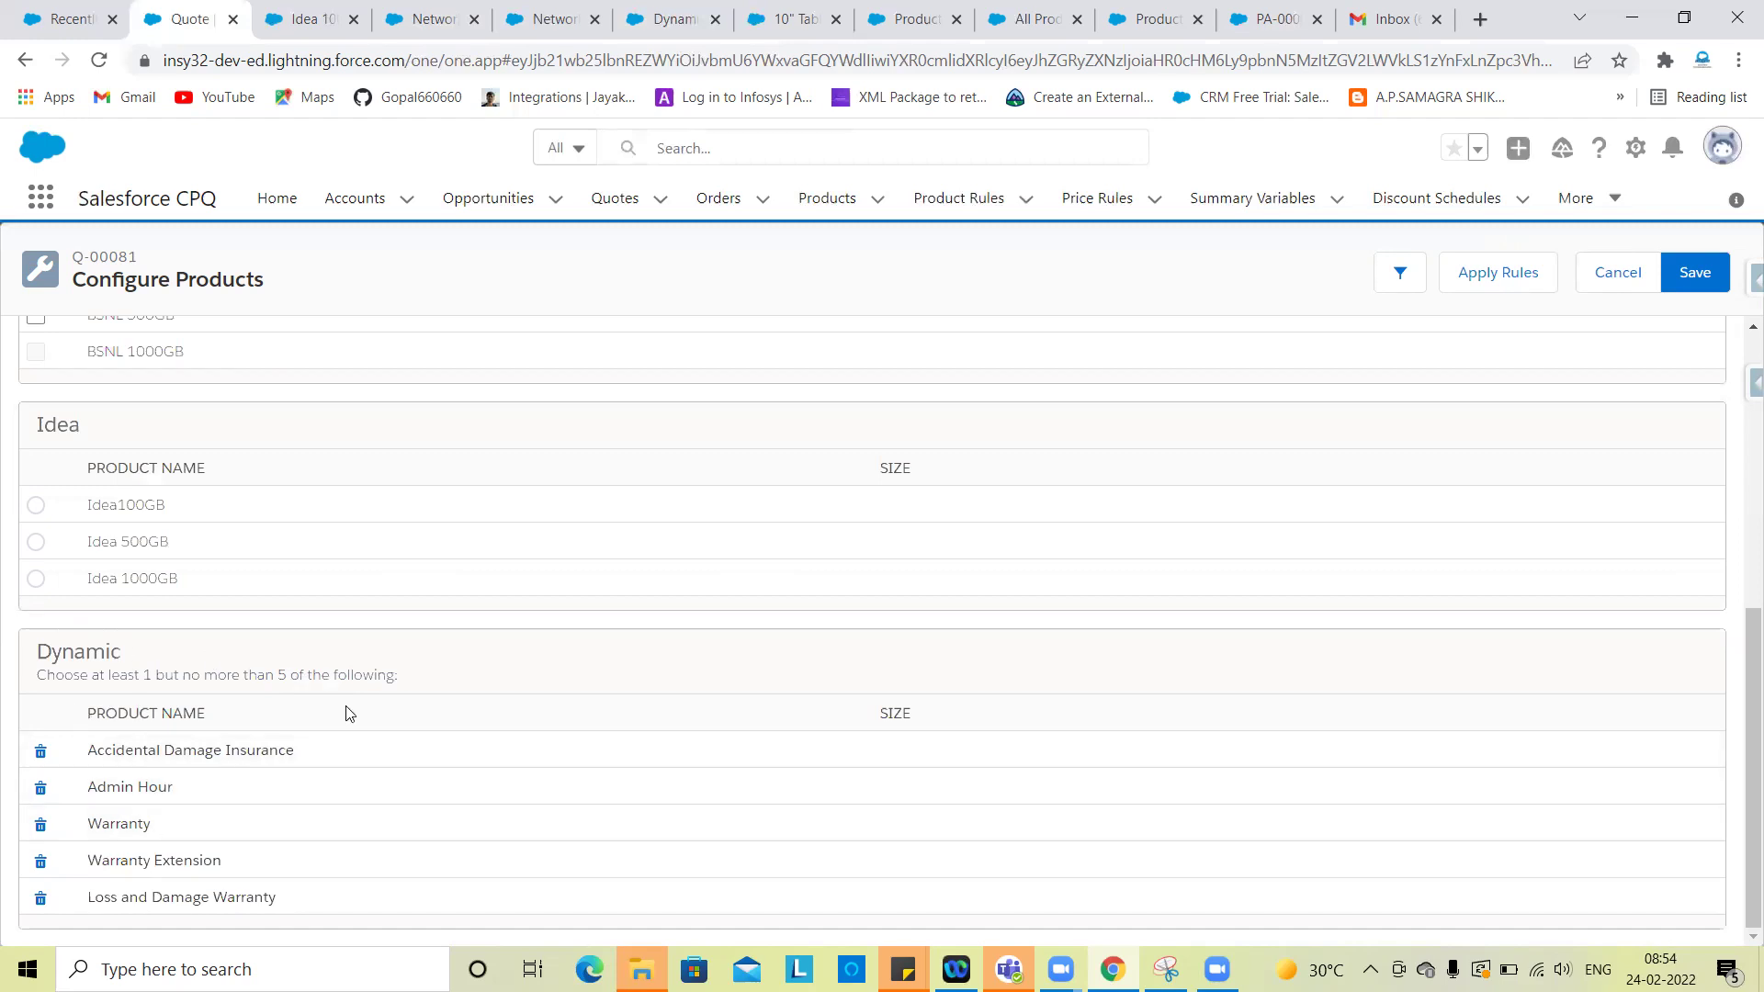
Step: Select Idea100GB under the Idea feature and JIO 100GB under the JIO feature
scroll(230, 779, up, 2)
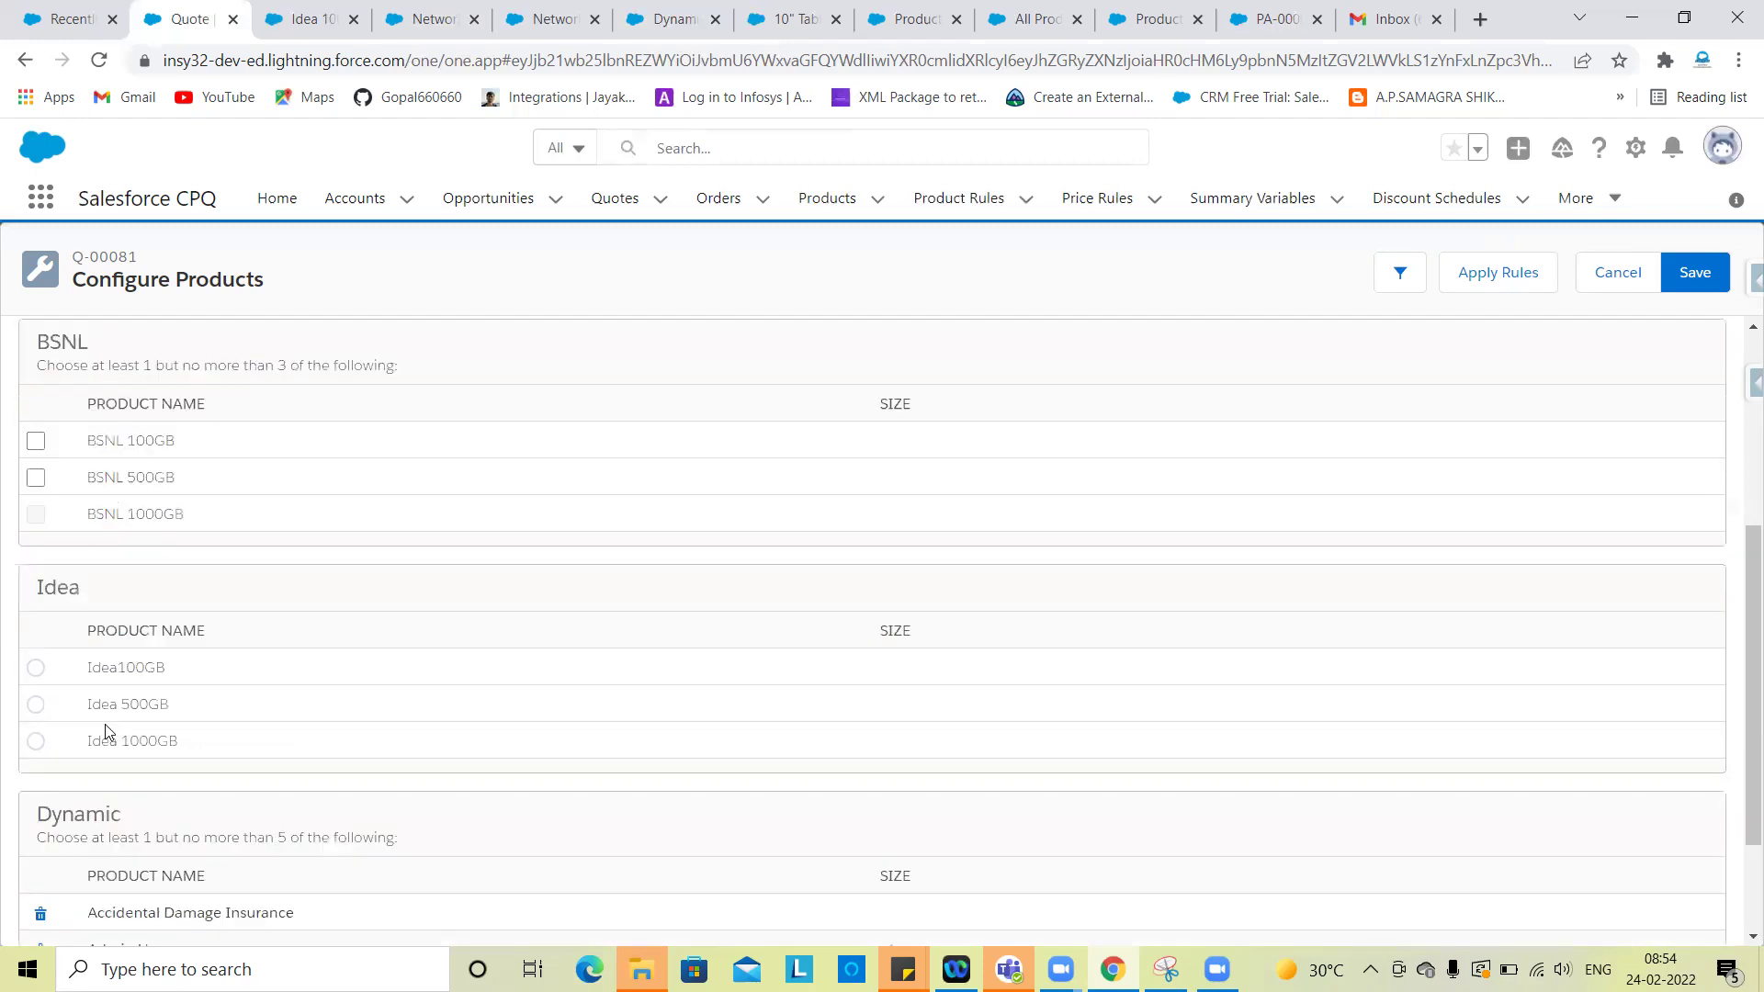
click(37, 672)
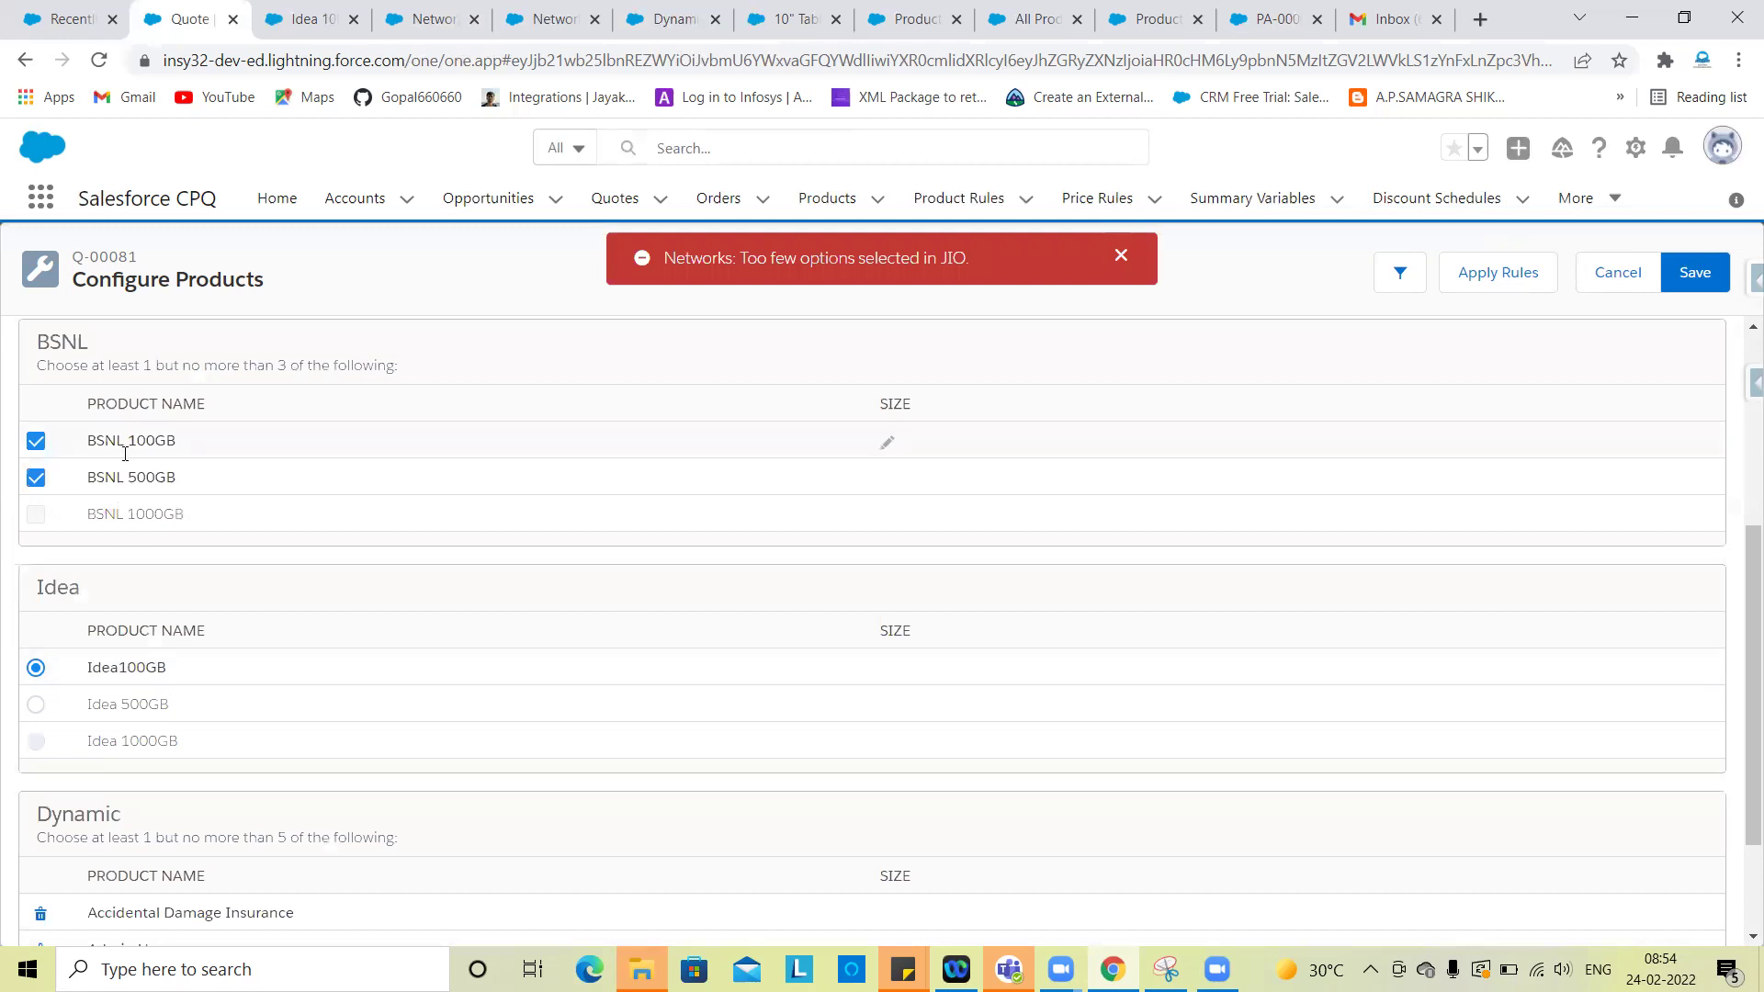
scroll(40, 395, up, 2)
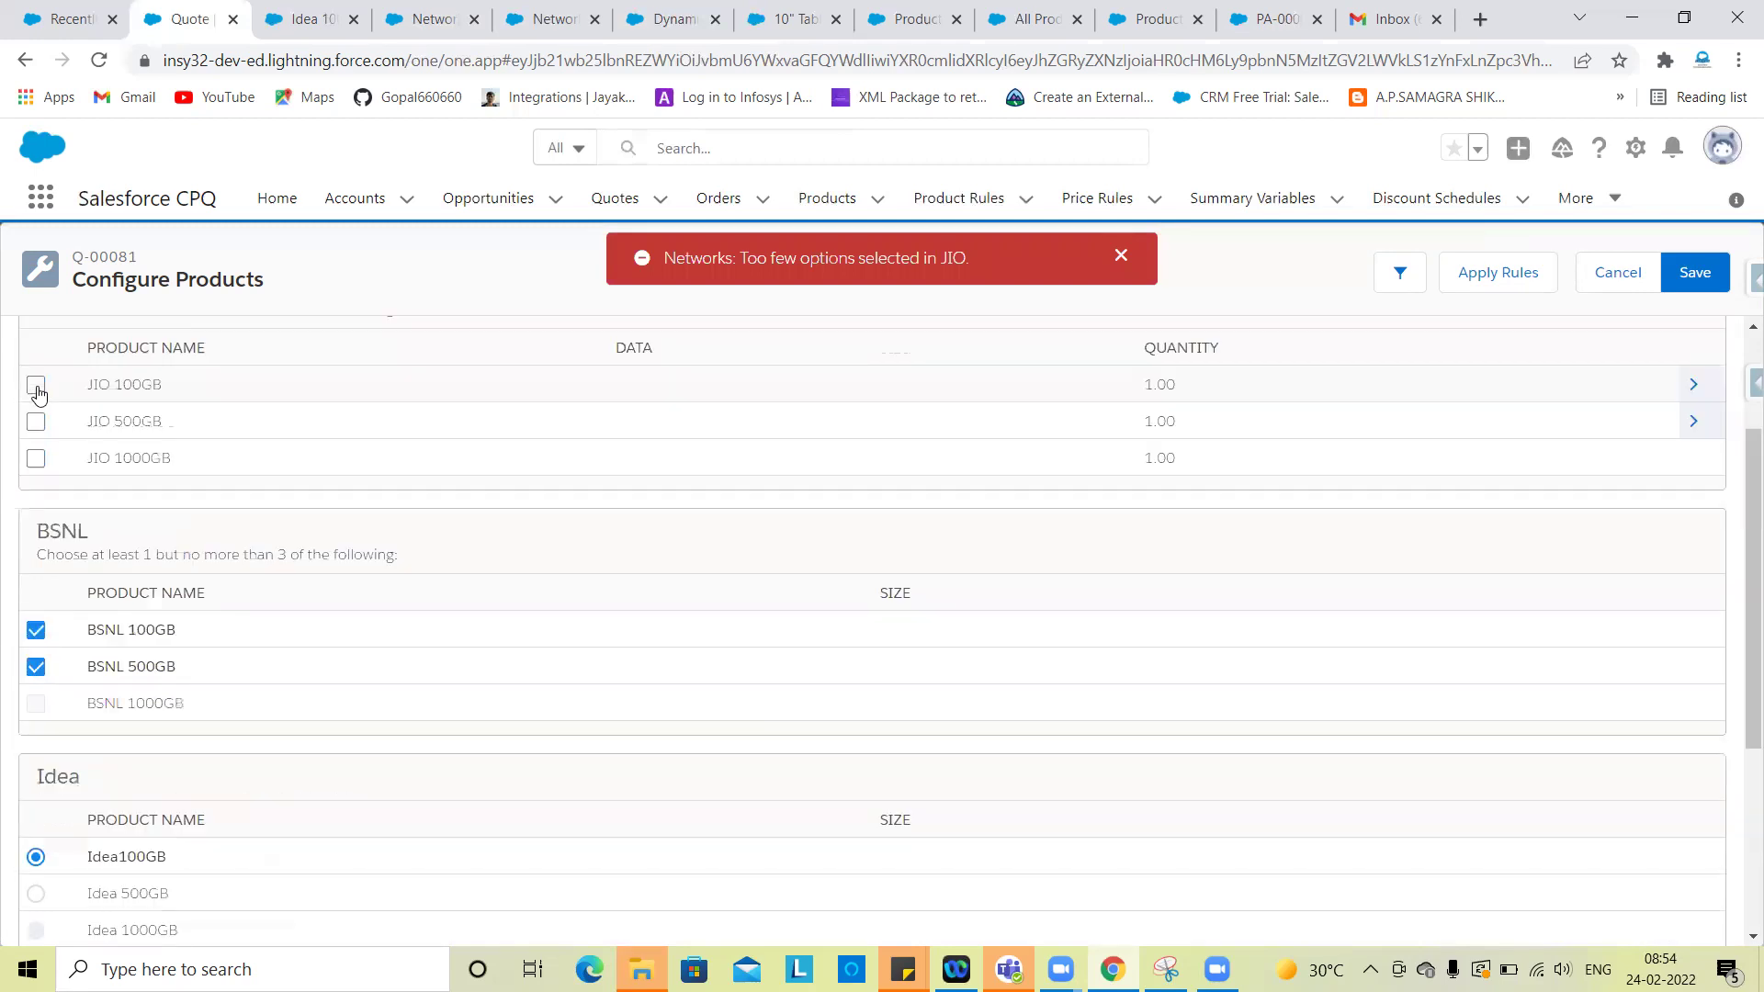
click(36, 386)
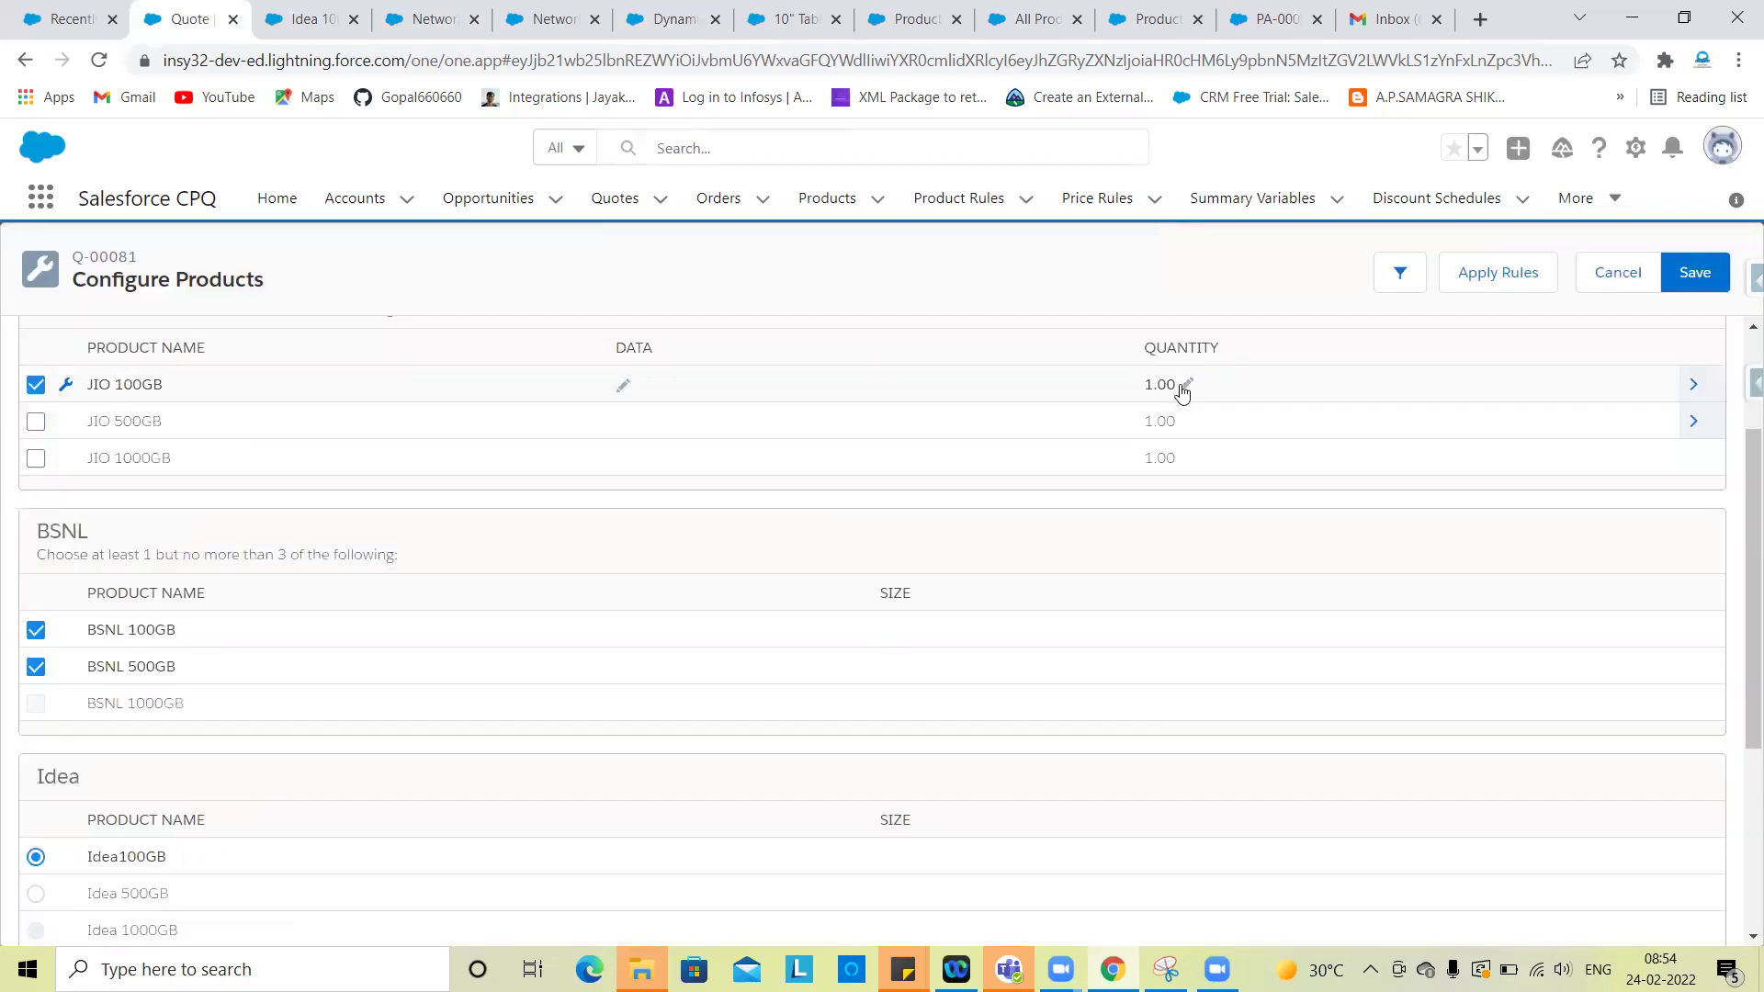
Step: Try to save the bundle configuration with a JIO 100GB quantity of 6, and dismiss the alert
click(1181, 385)
key(BackSpace)
key(Num_Lock)
text(6)
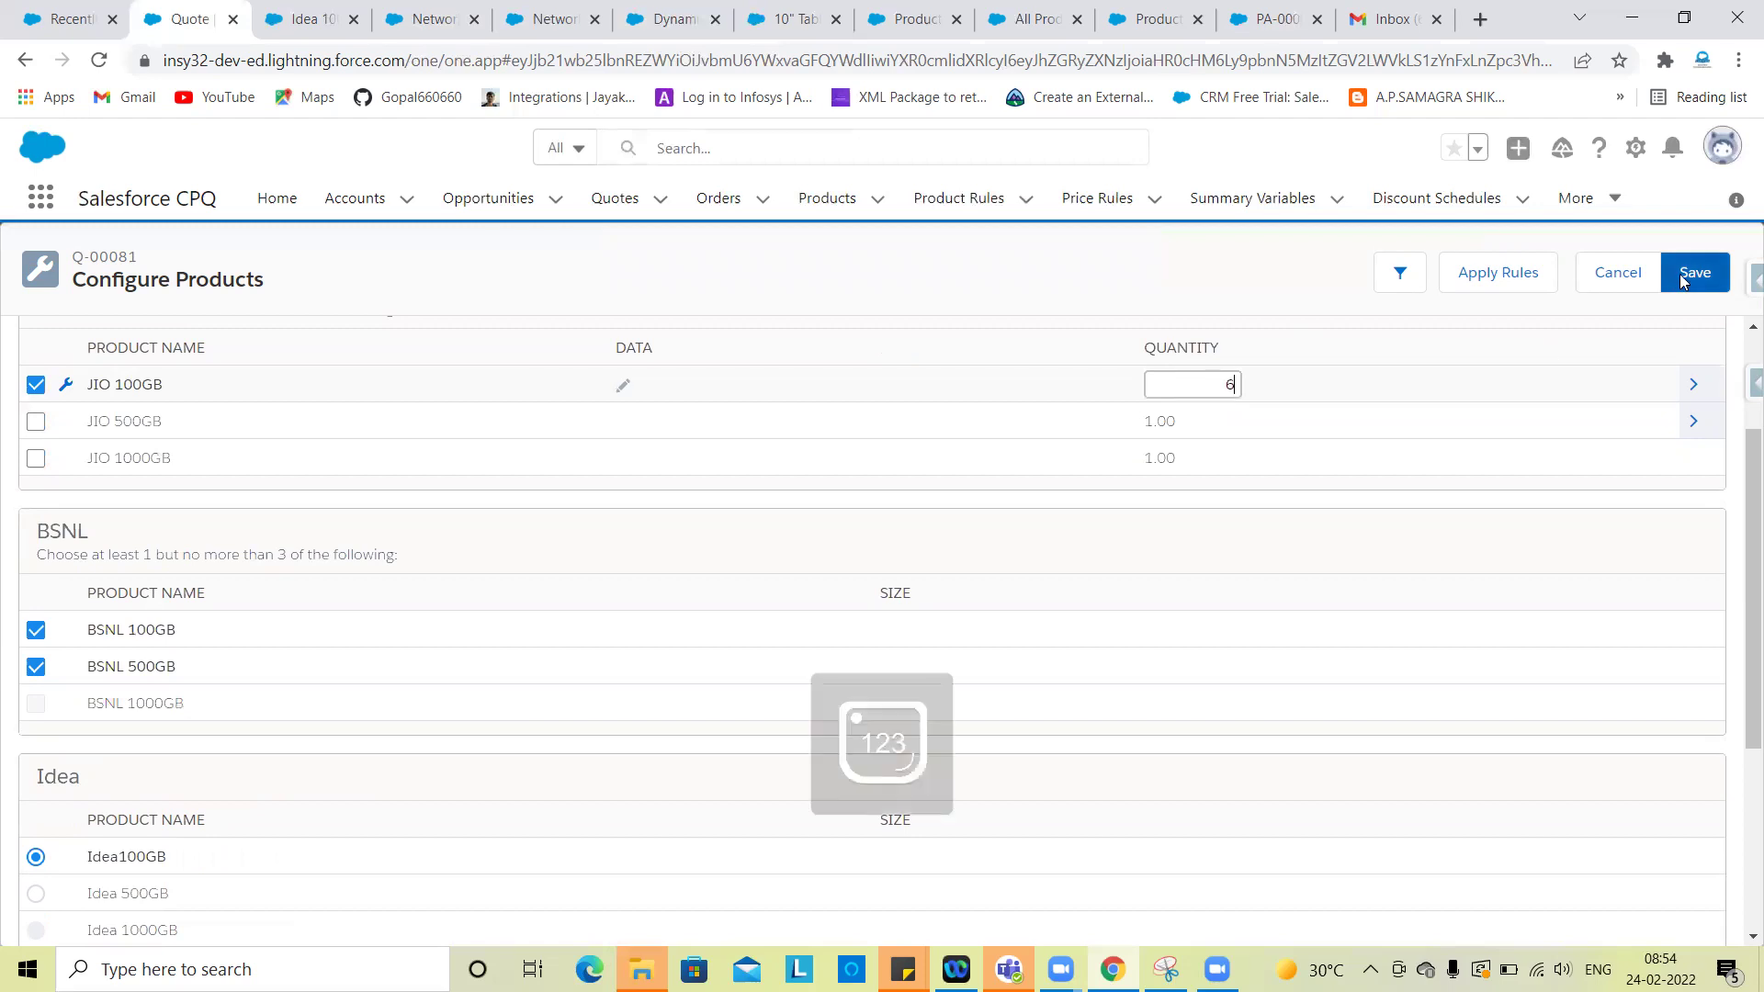
click(1235, 604)
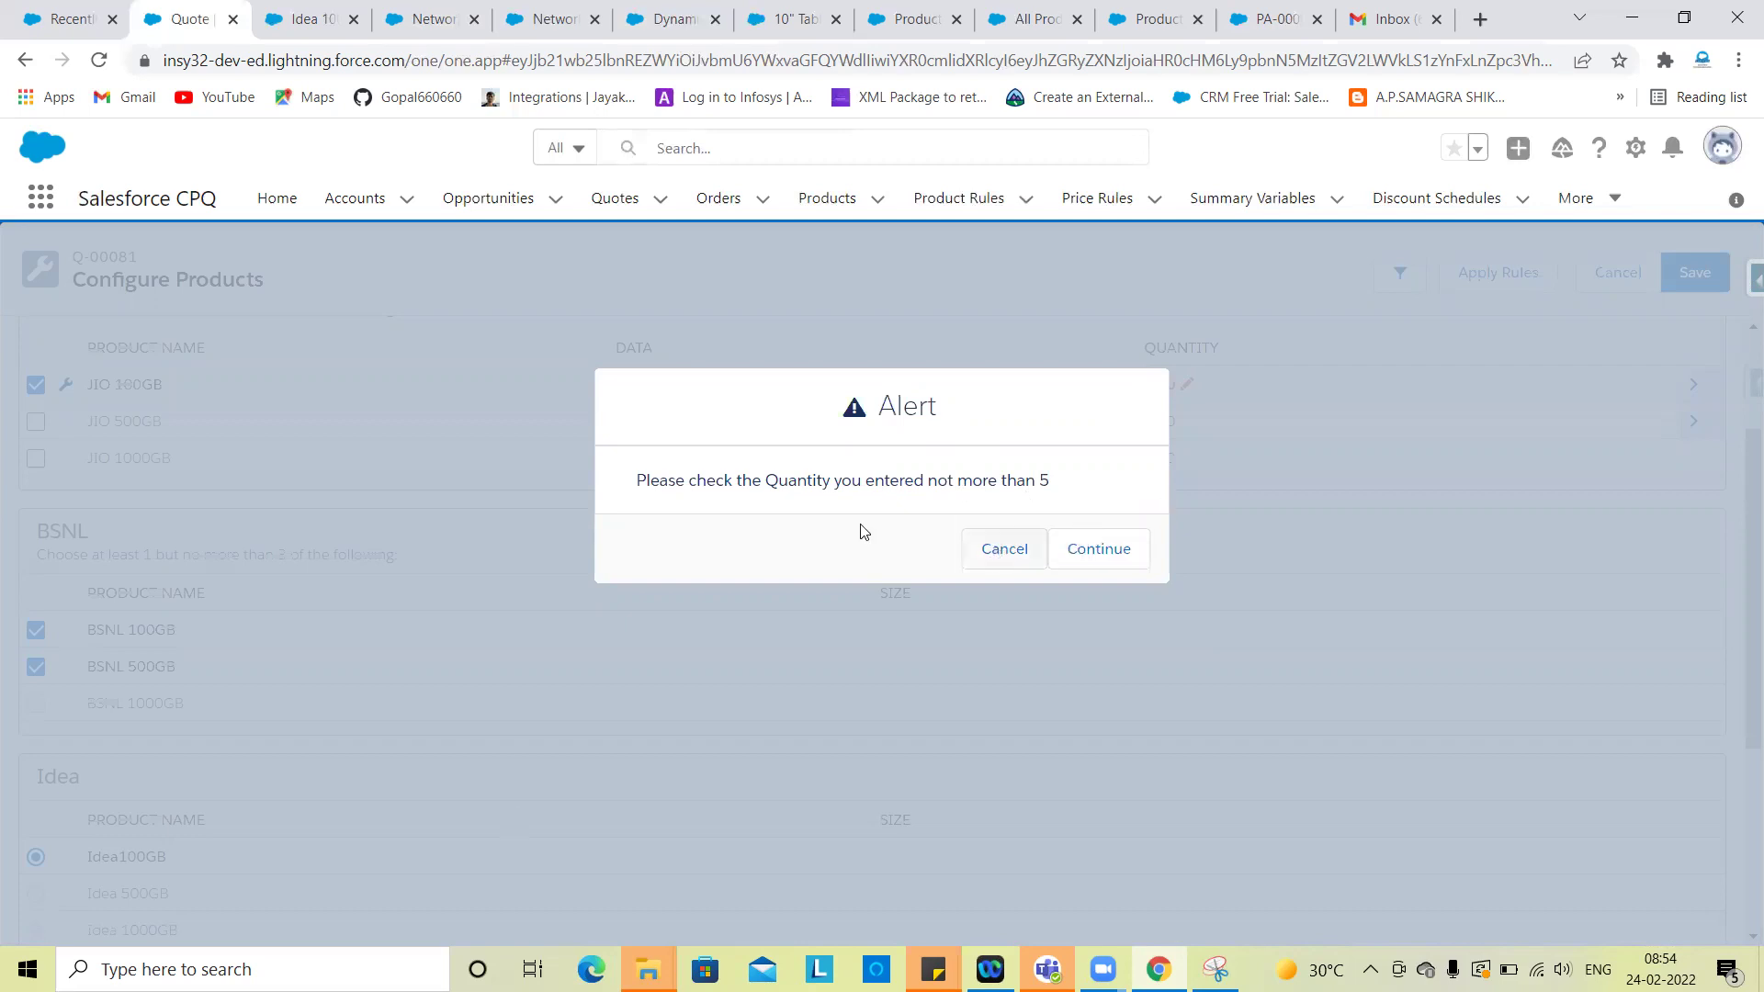
key(Escape)
Step: Test the Idea selection by choosing Idea 500GB, clearing BSNL 100GB and BSNL 500GB, and reselecting Idea100GB
scroll(667, 678, down, 4)
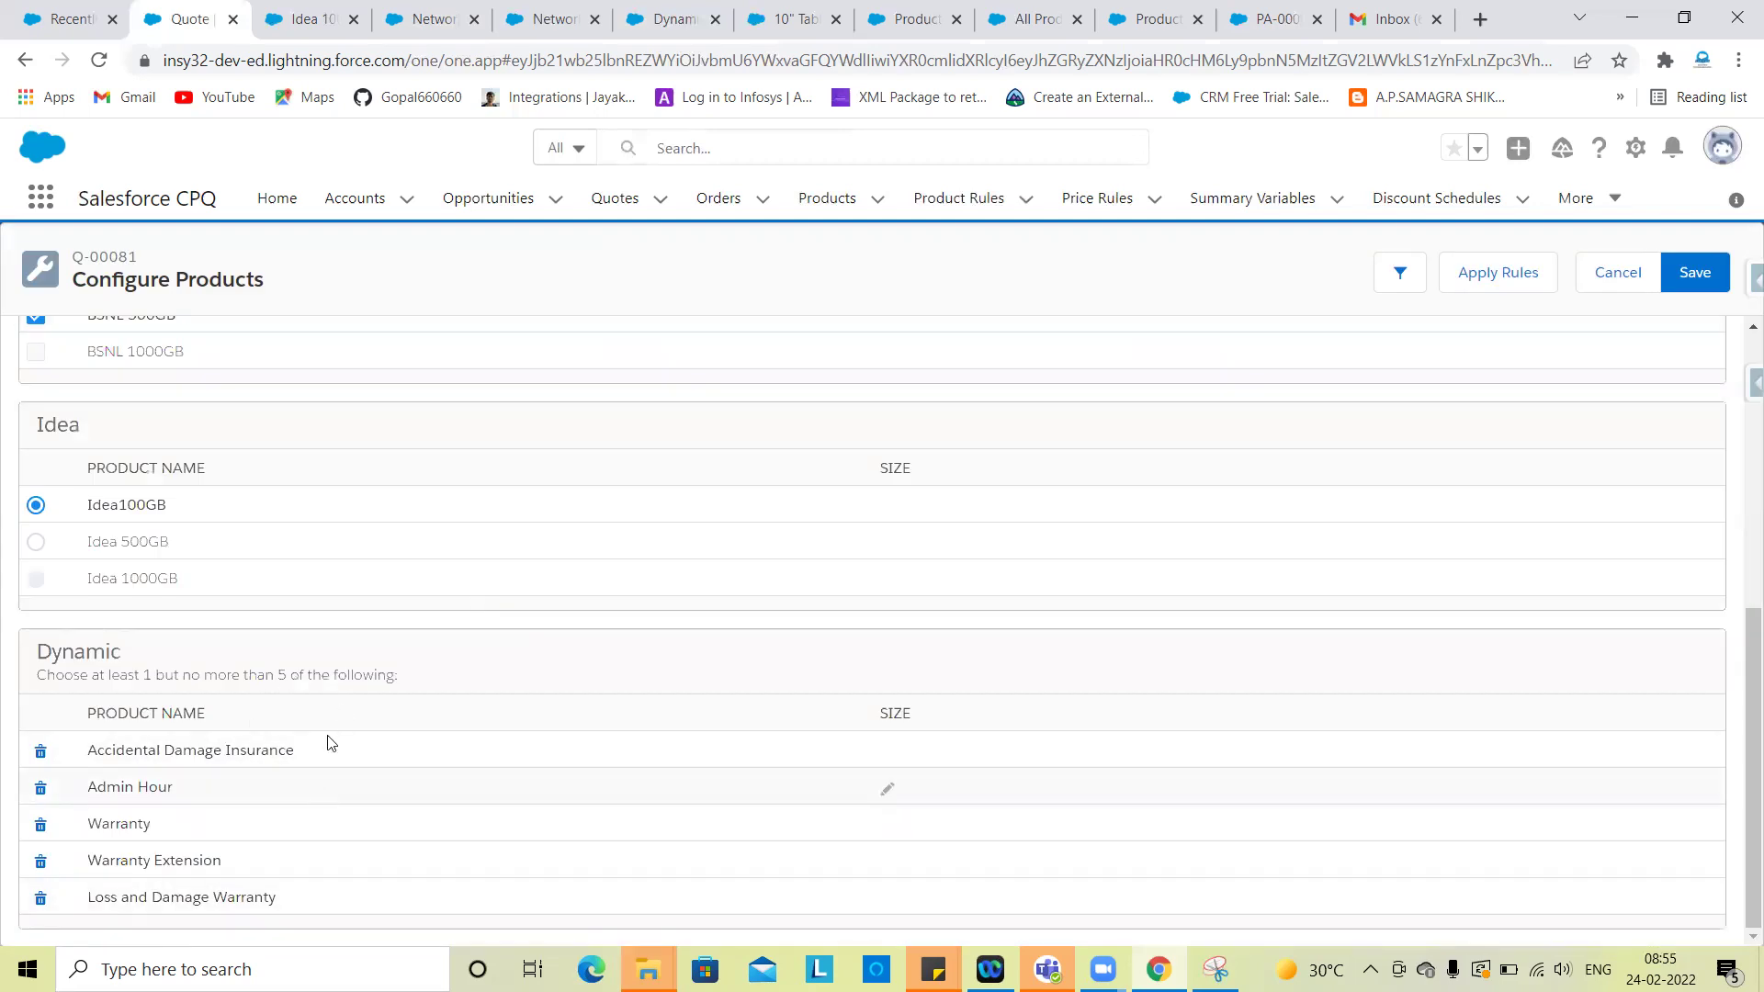
scroll(308, 733, up, 2)
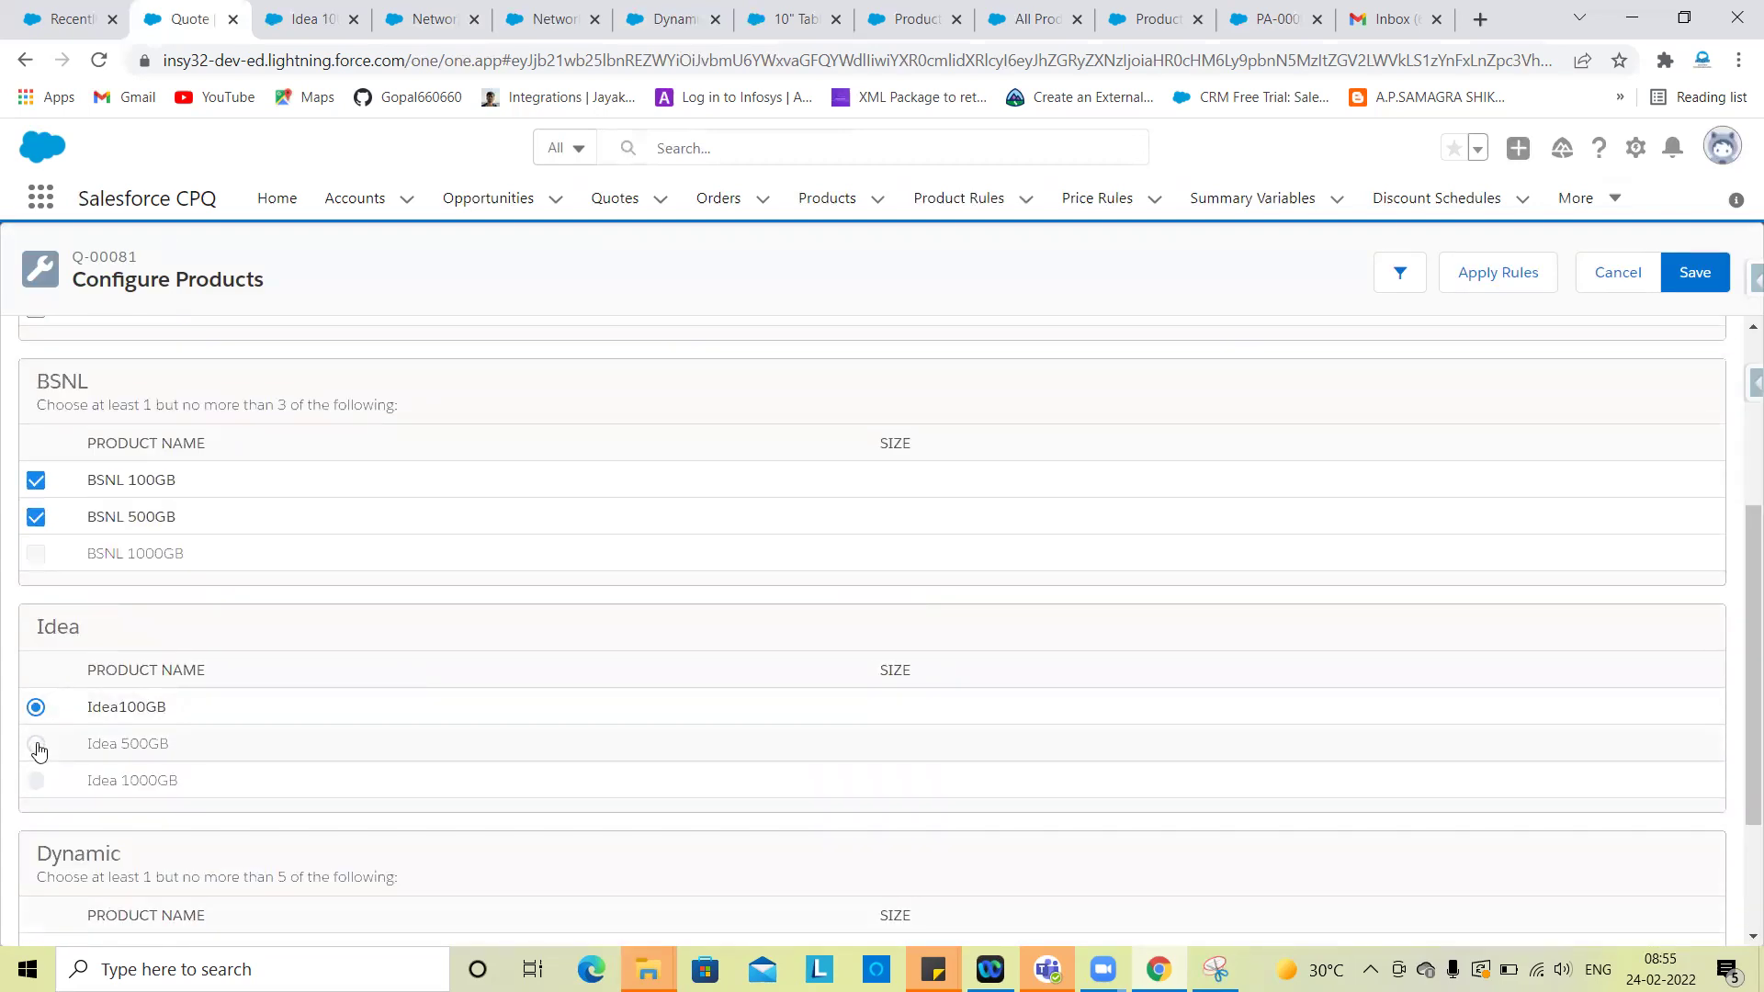
click(35, 743)
click(35, 481)
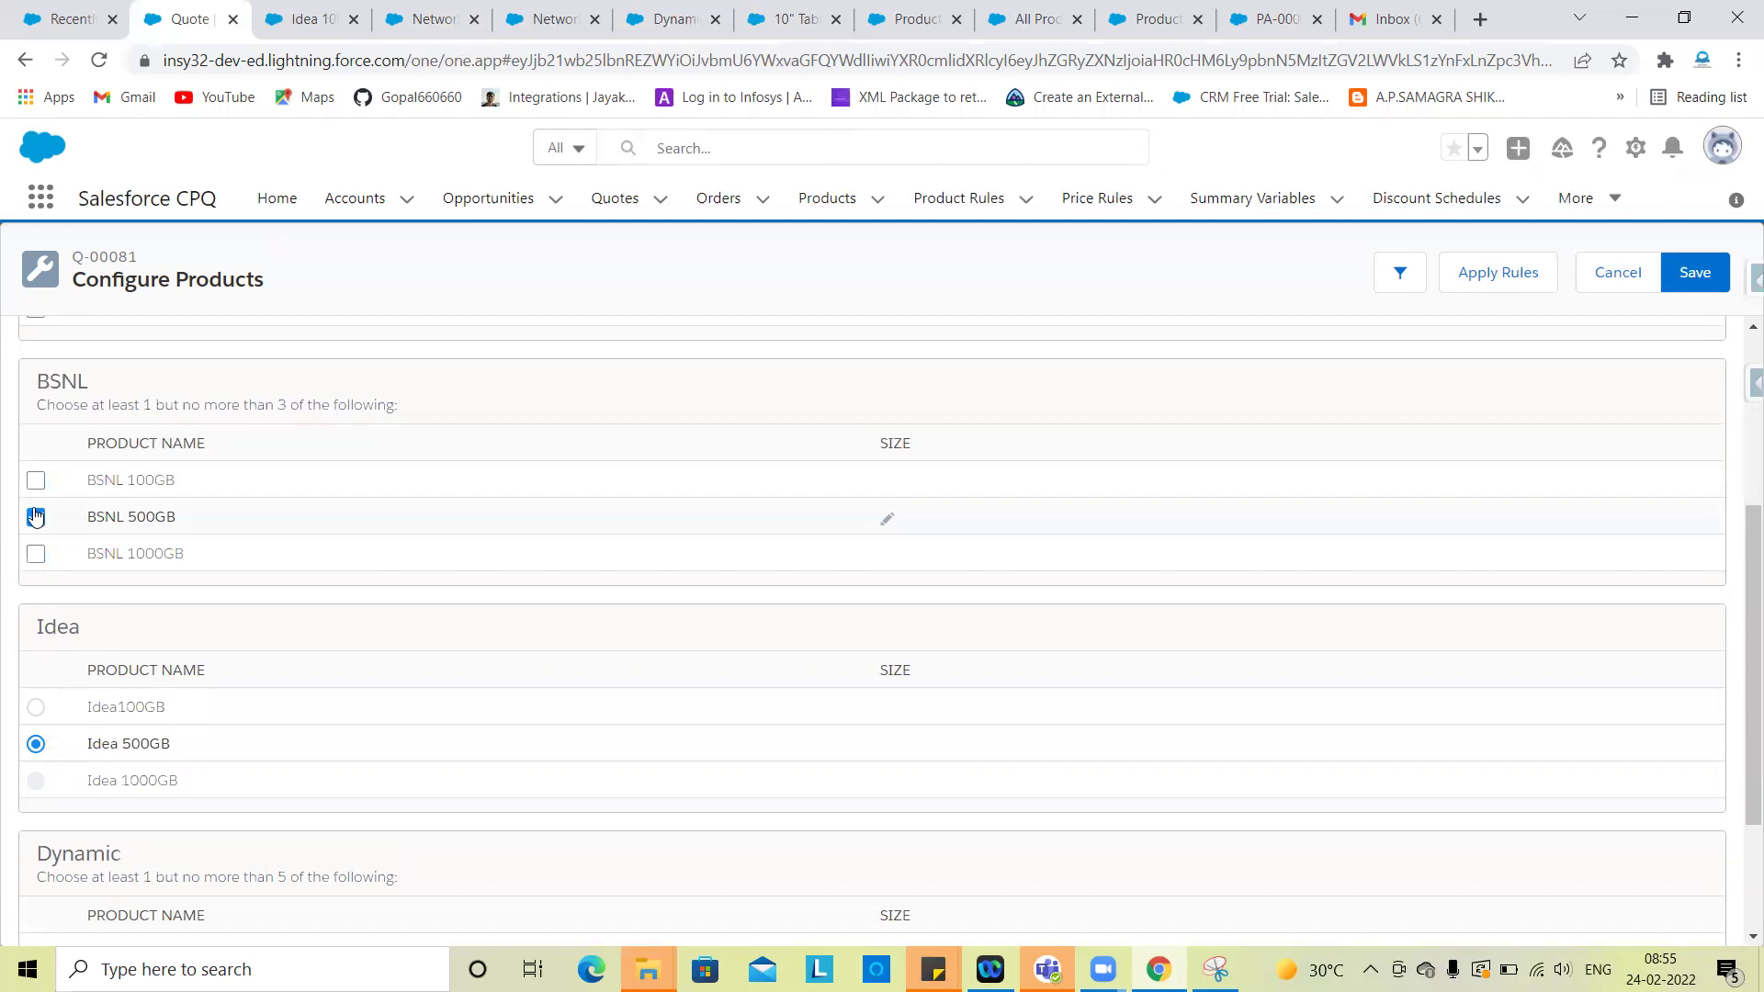
click(36, 517)
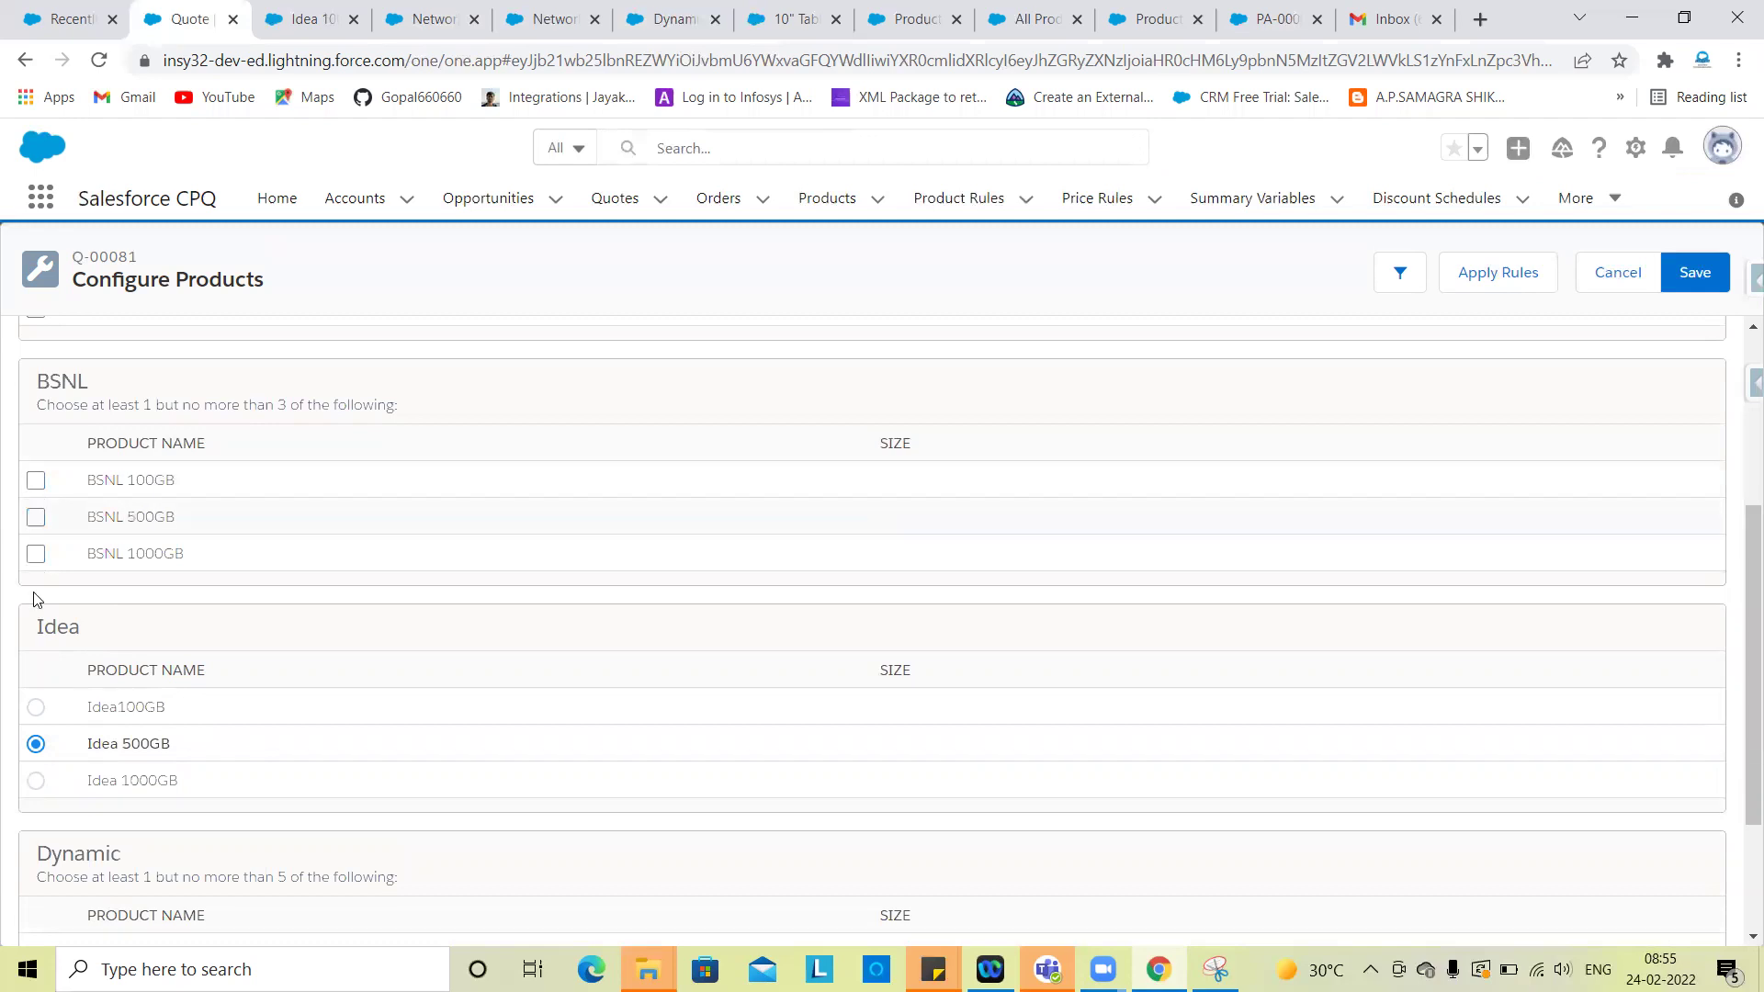
click(35, 712)
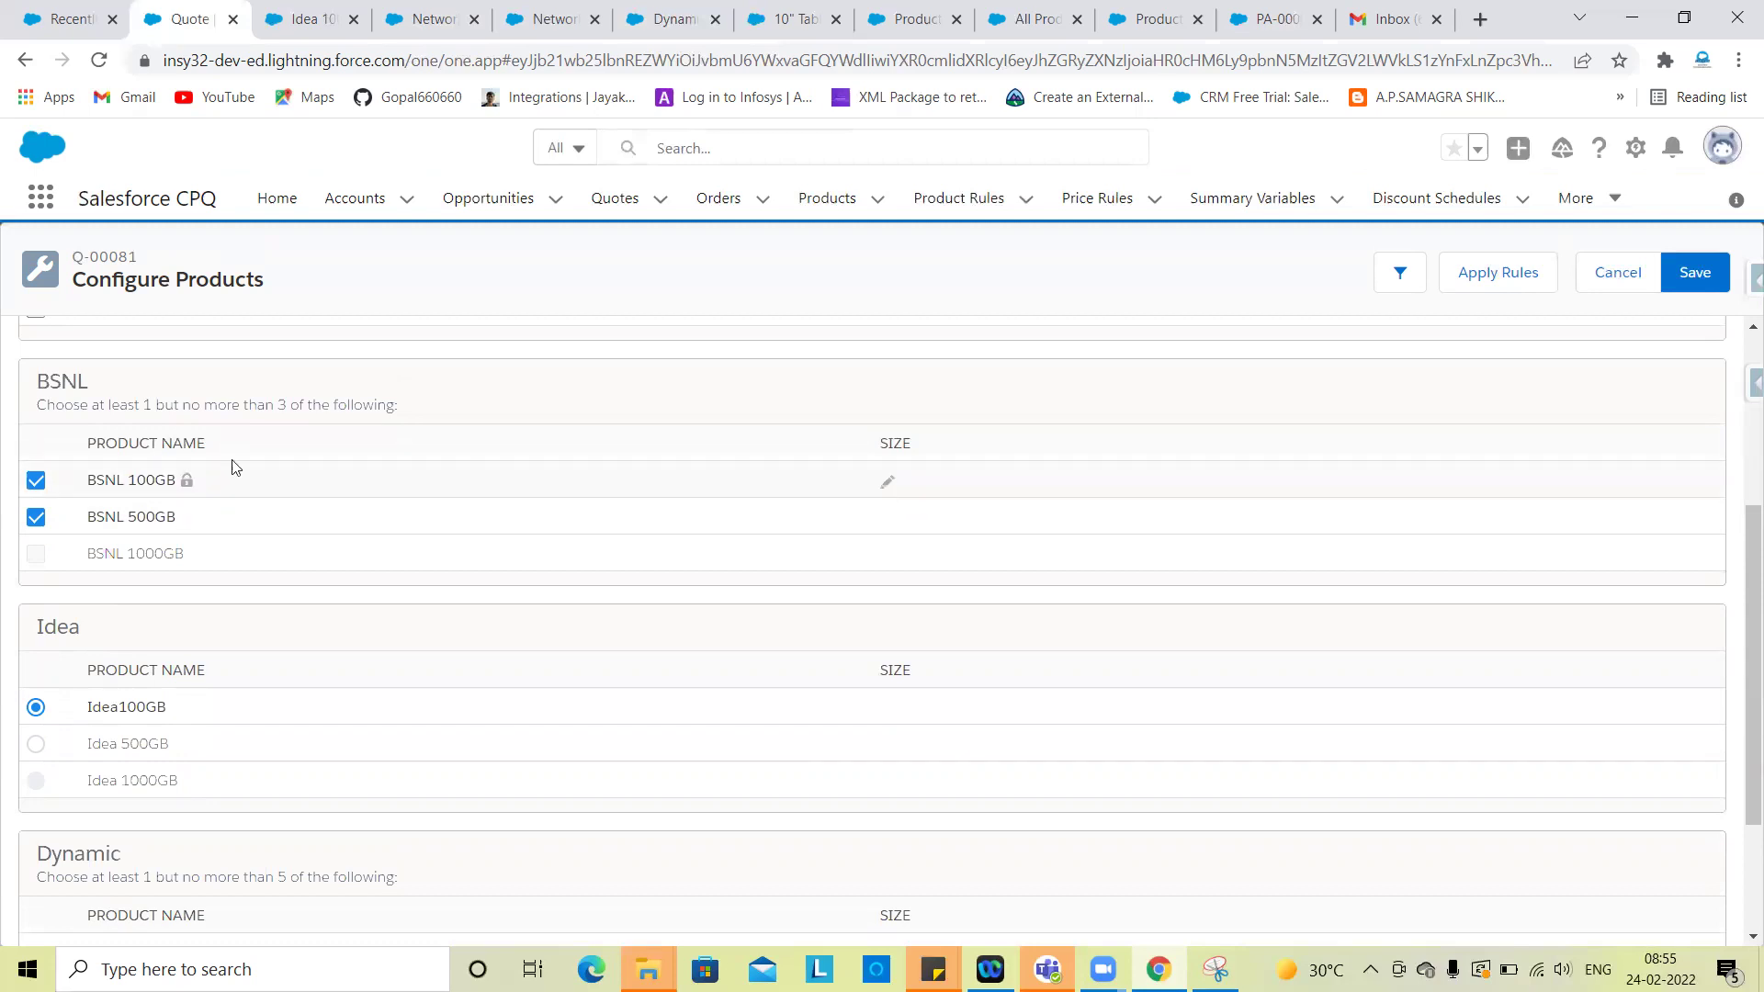
Step: Set the JIO 100GB quantity to 56 and save the bundle configuration, continuing past the quantity alert
scroll(456, 495, up, 4)
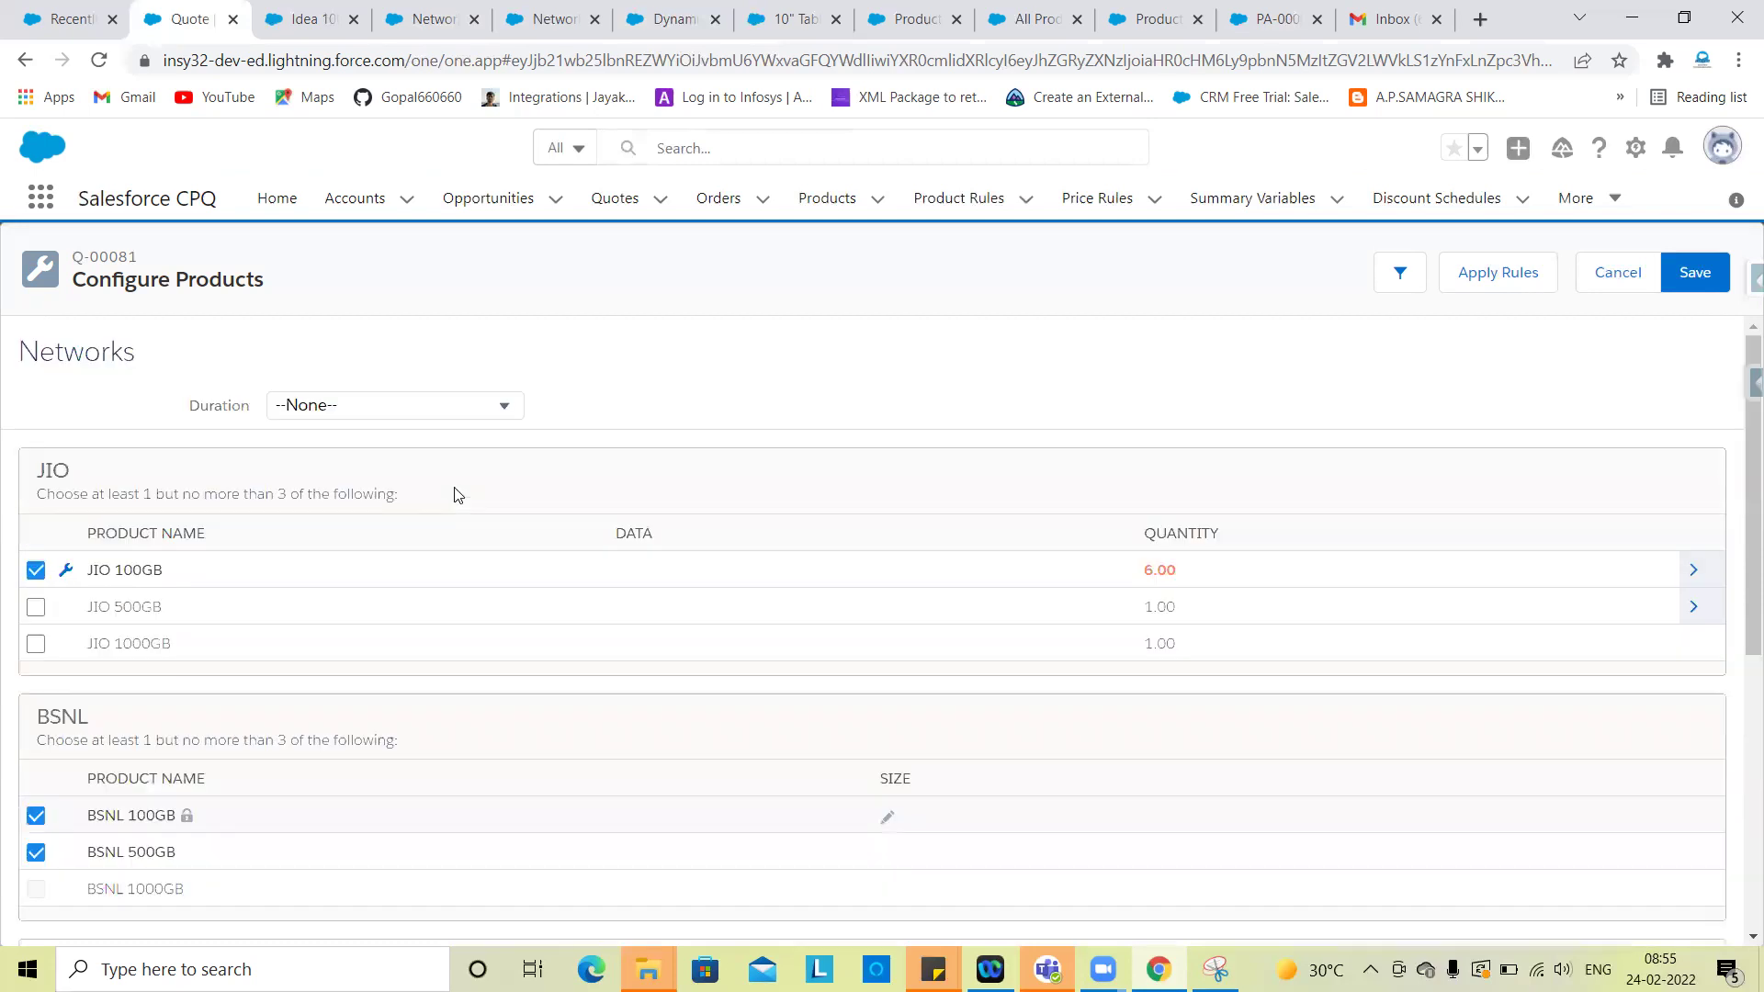
click(1179, 576)
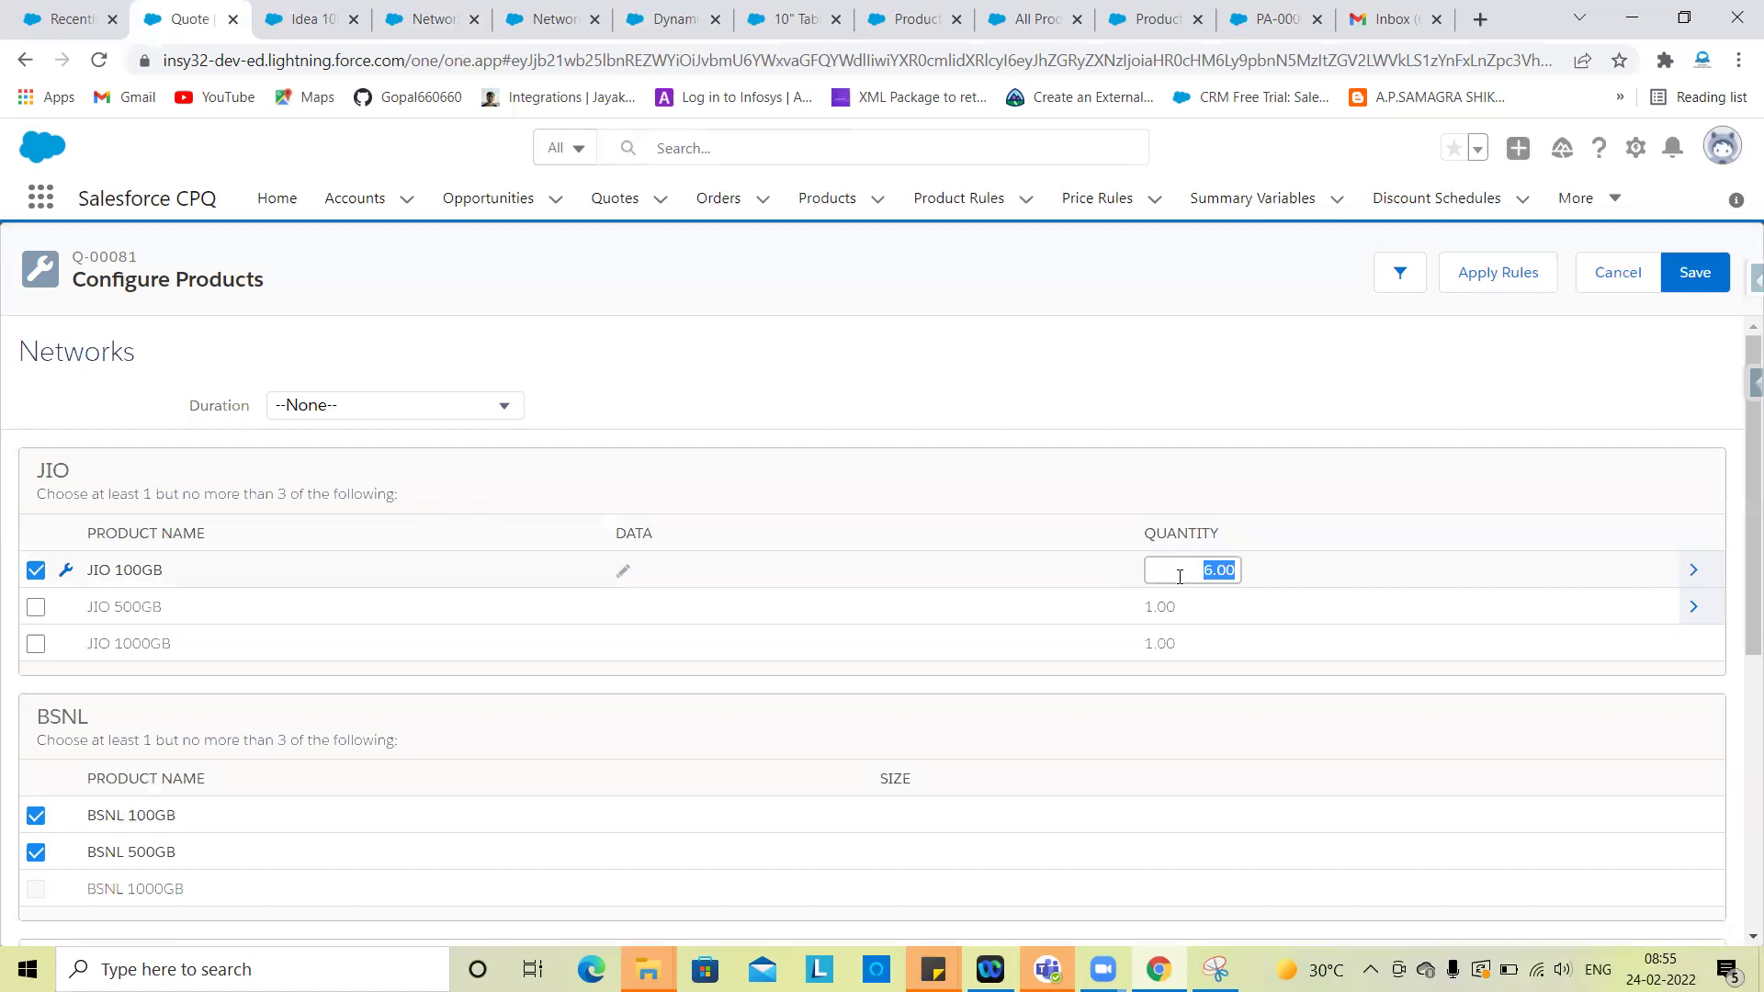
text(56)
click(1063, 428)
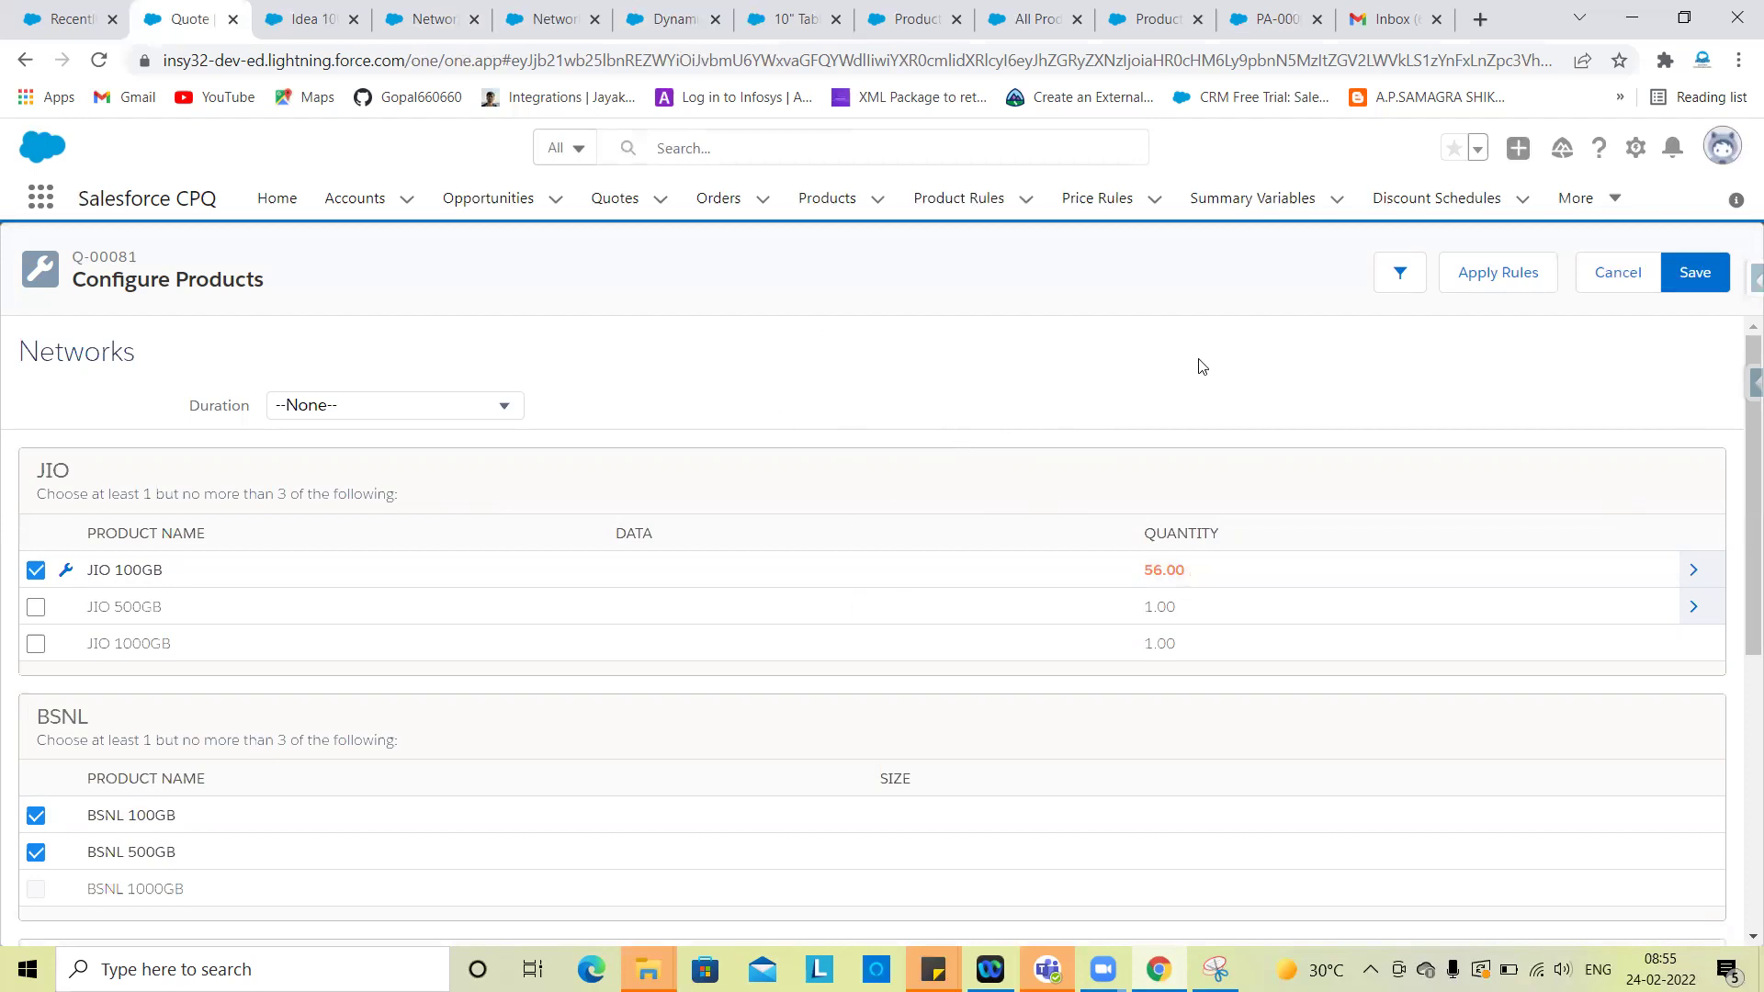
click(1681, 287)
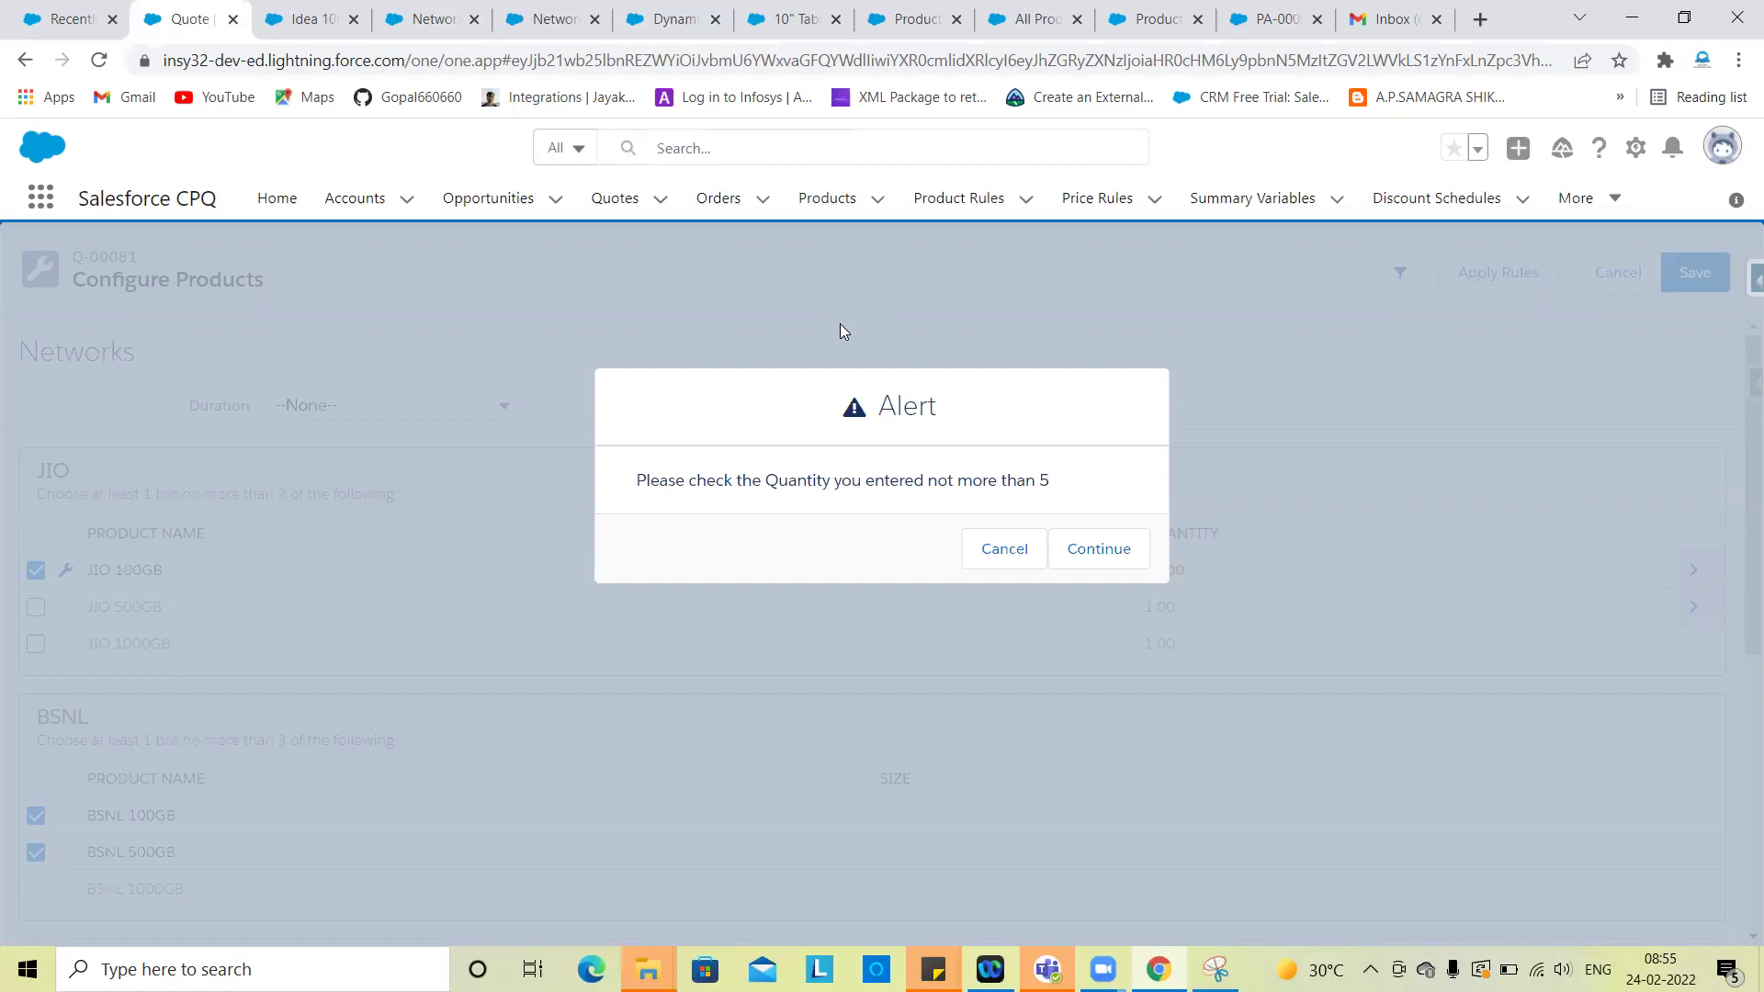
click(1087, 562)
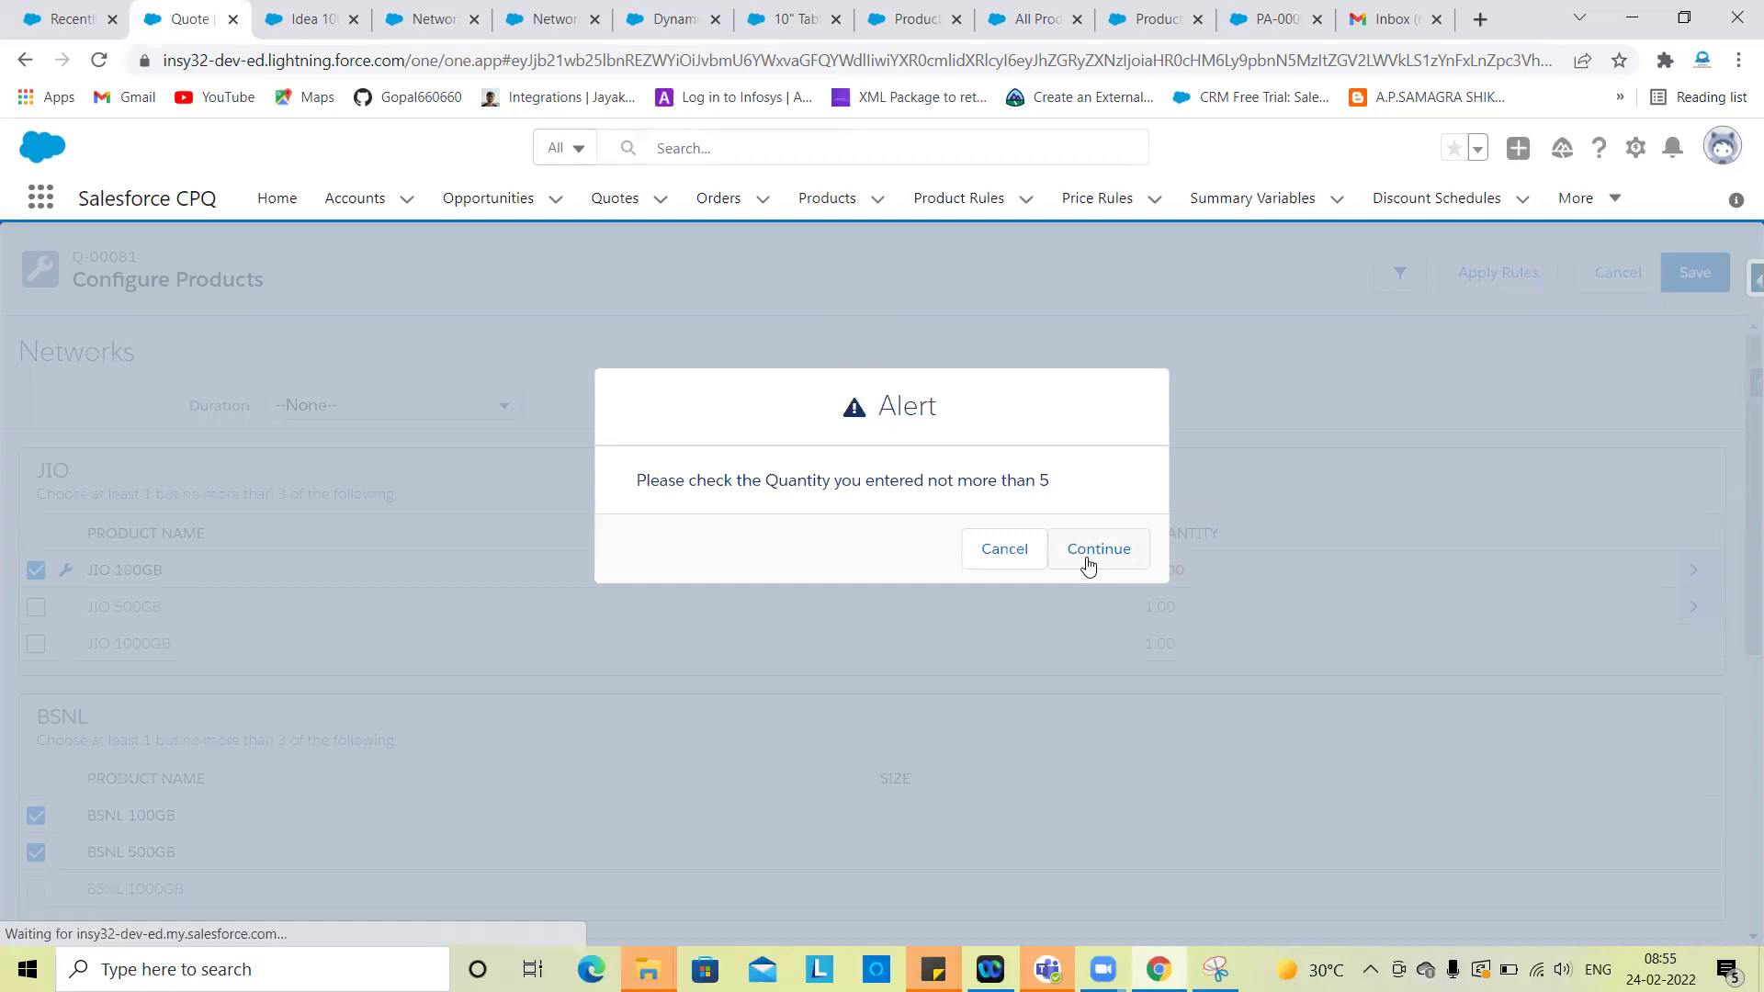
Step: Review the Networks bundle lines in the quote line editor and save the quote
scroll(735, 689, down, 3)
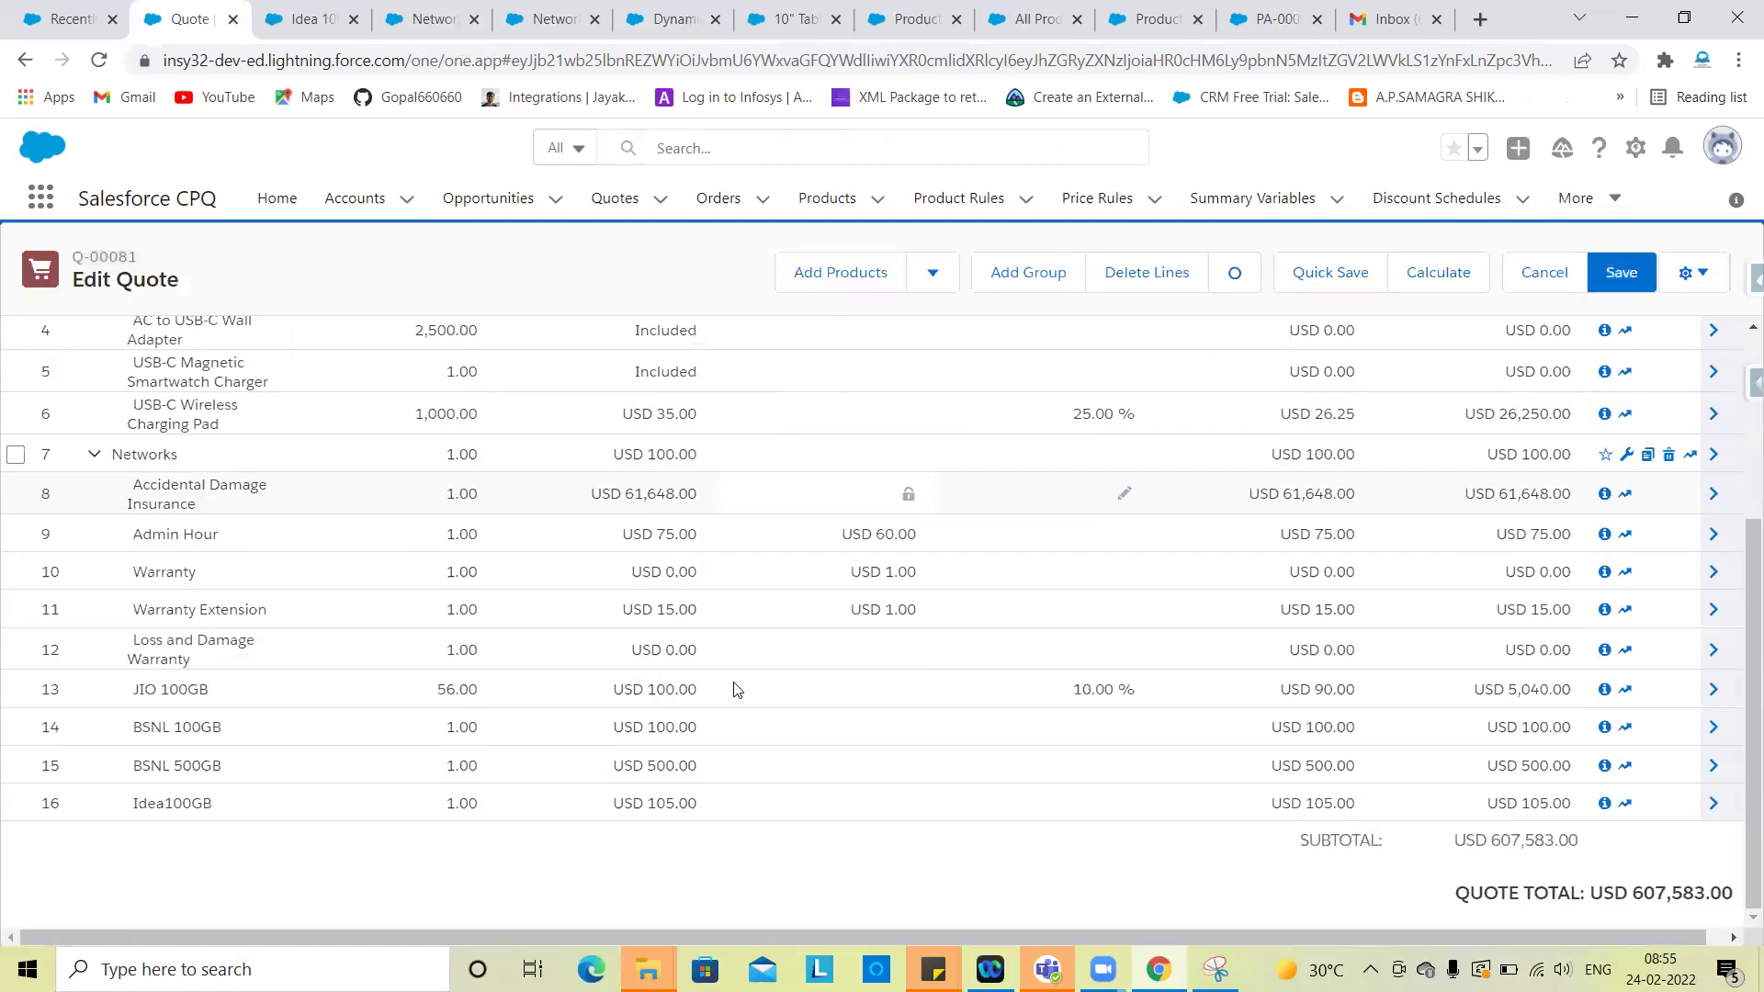
scroll(670, 703, up, 3)
scroll(873, 808, down, 3)
scroll(1130, 615, up, 3)
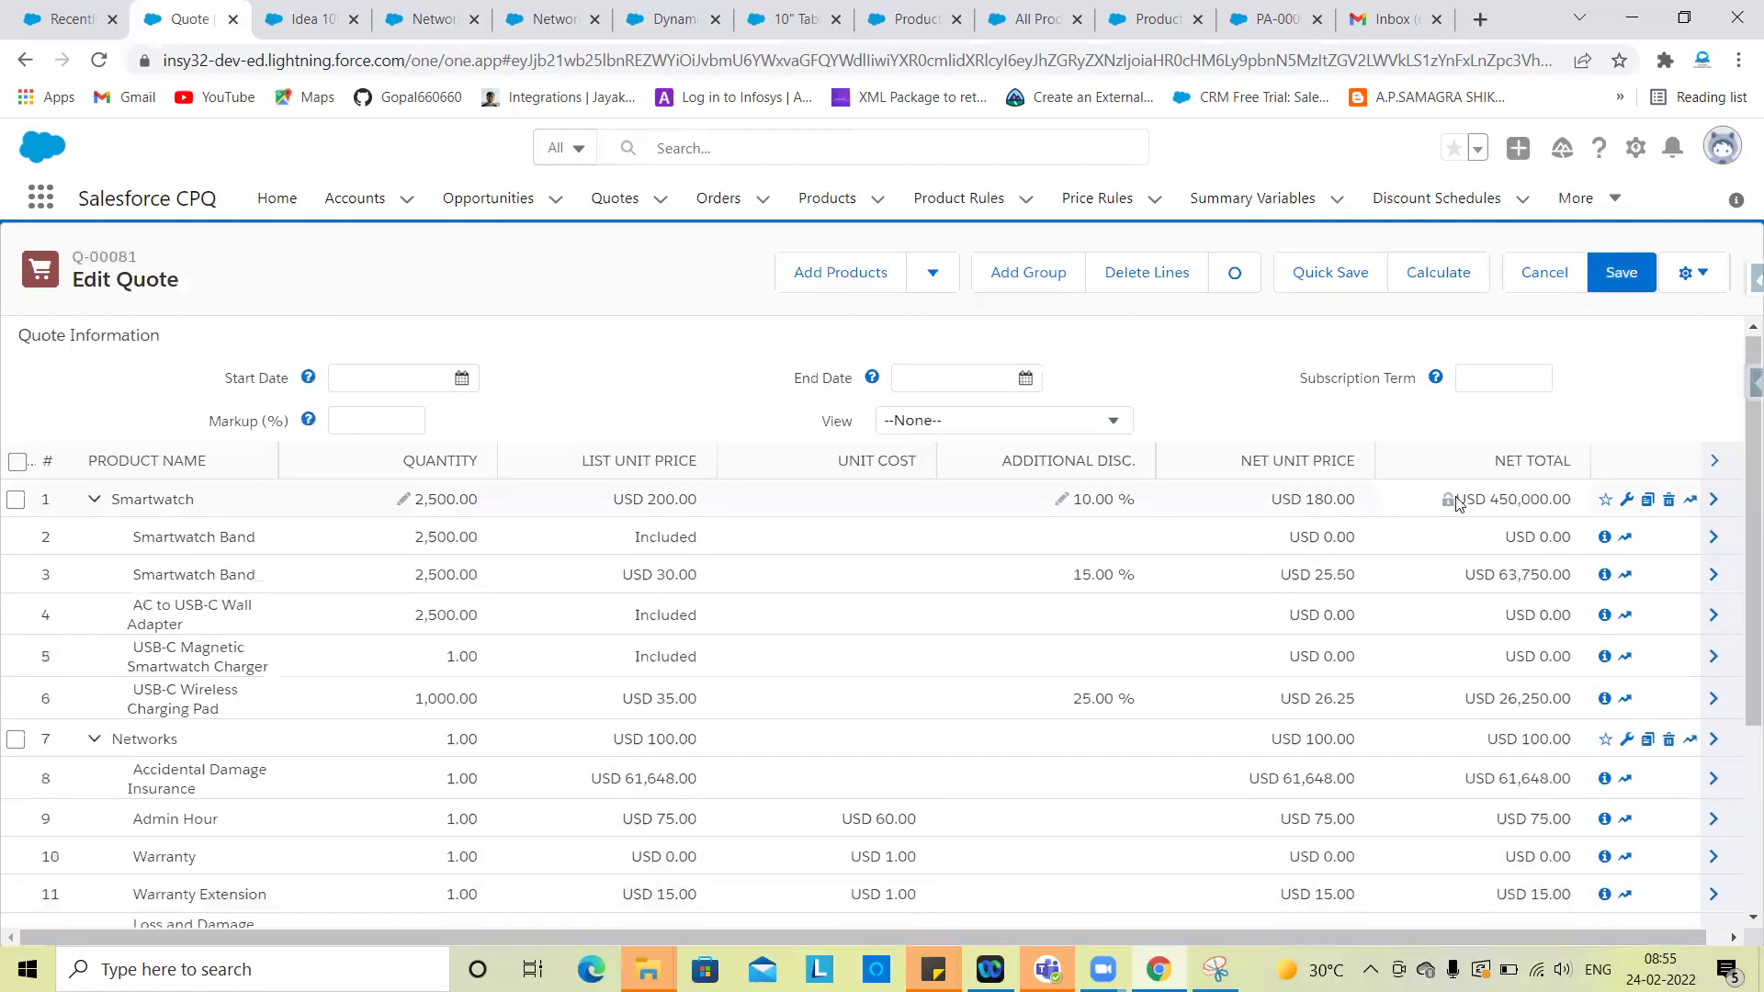
click(1621, 284)
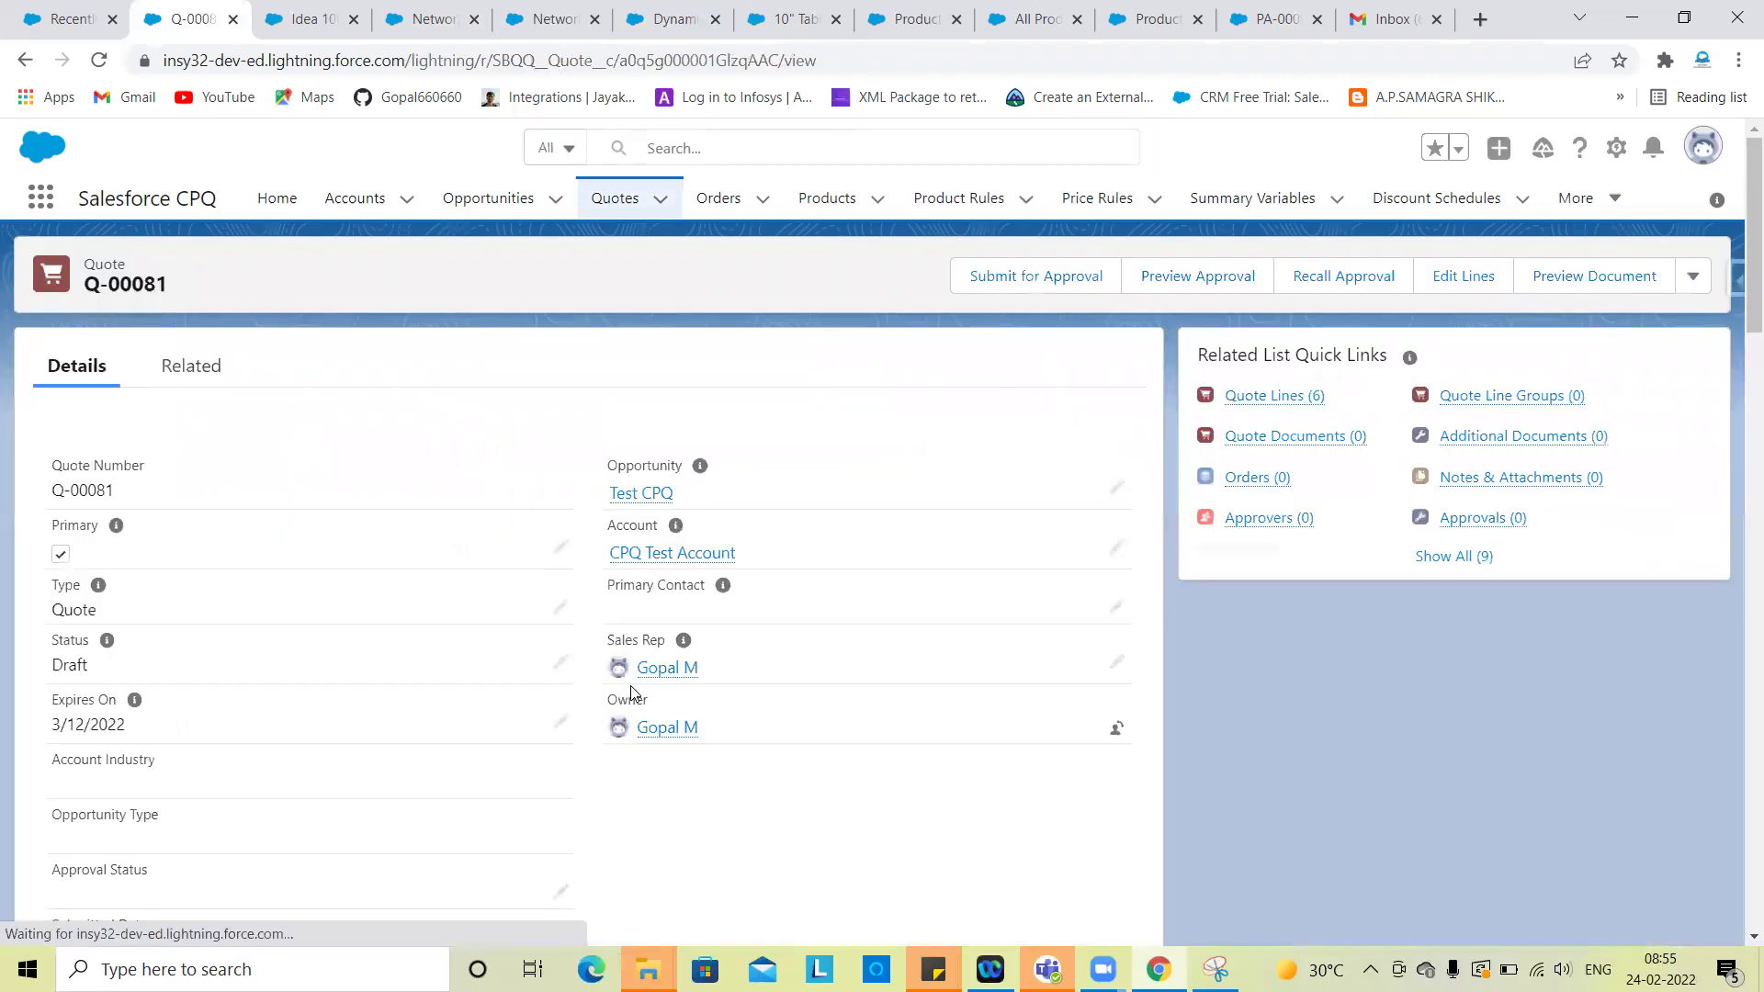
scroll(861, 724, down, 10)
scroll(861, 725, up, 10)
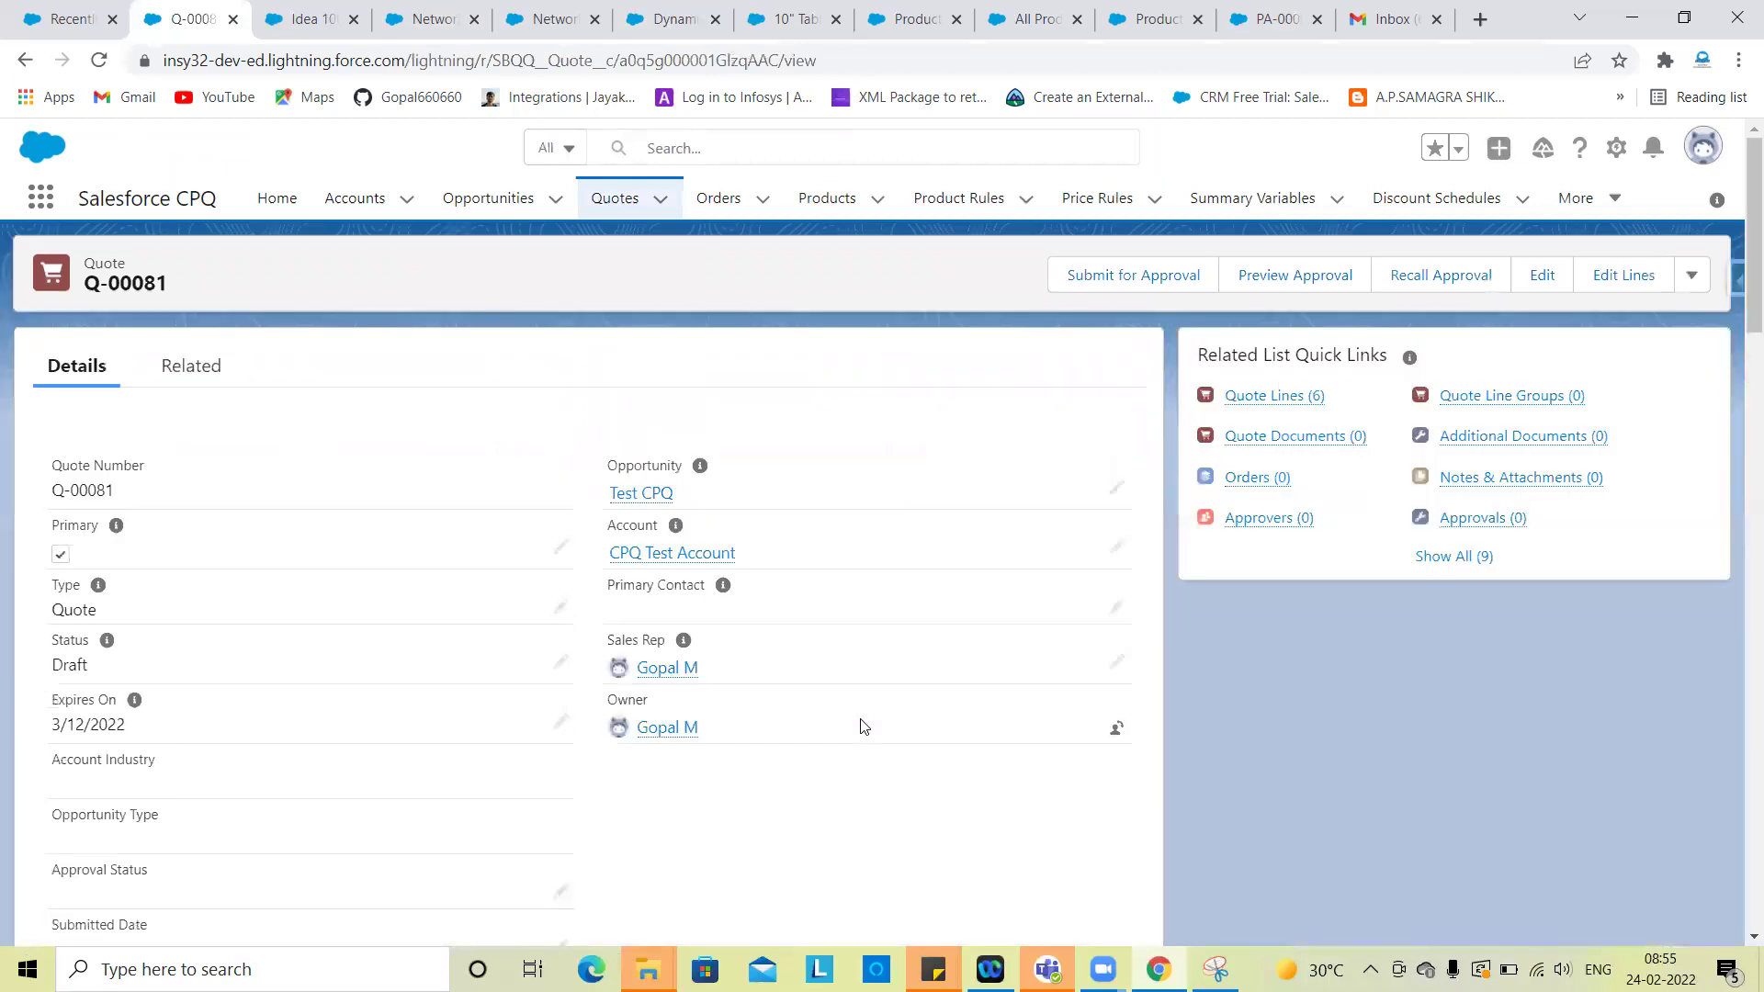